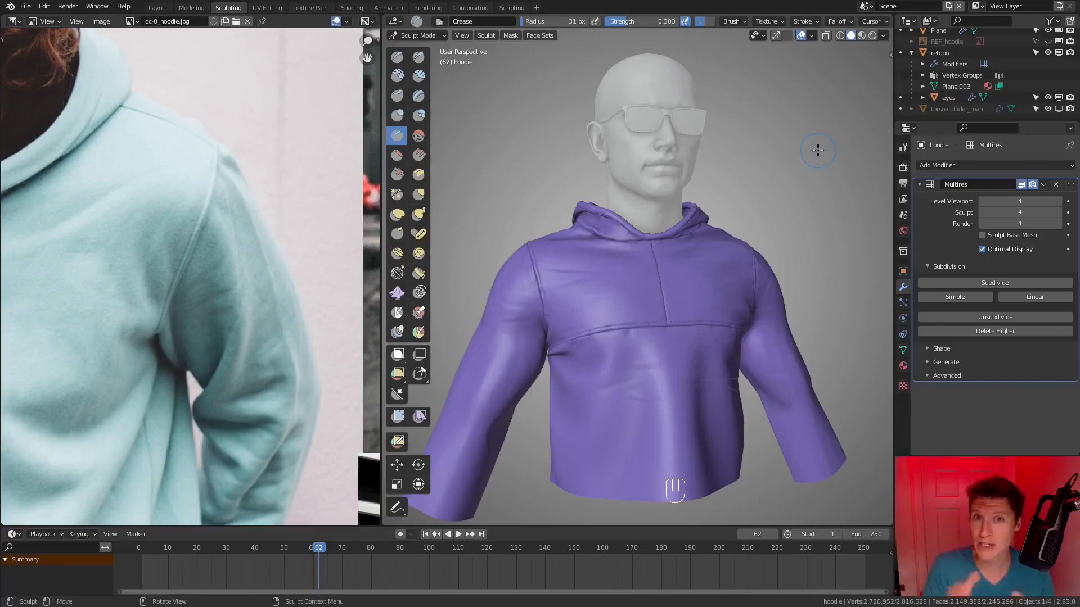
Step: Switch to the browser and open the Fundamentals of Blender Materials and Shading course from the CG Cookie course library
{"action": "key", "text": "alt+Tab"}
{"action": "left_click", "coordinate": [555, 66]}
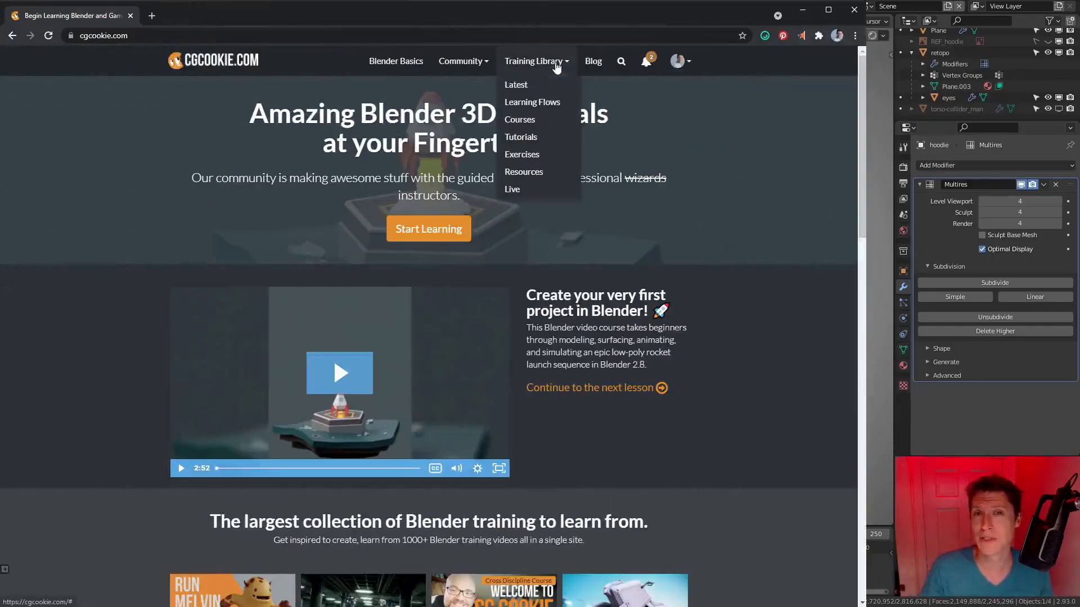
{"action": "left_click", "coordinate": [543, 119]}
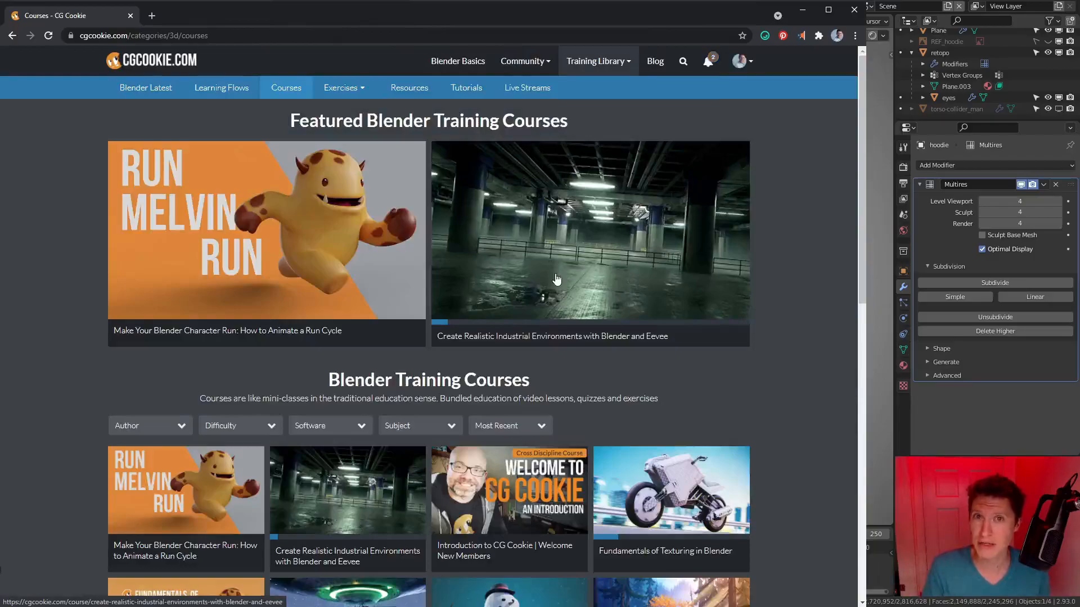
{"action": "scroll", "coordinate": [556, 279], "scroll_direction": "down", "scroll_amount": 6}
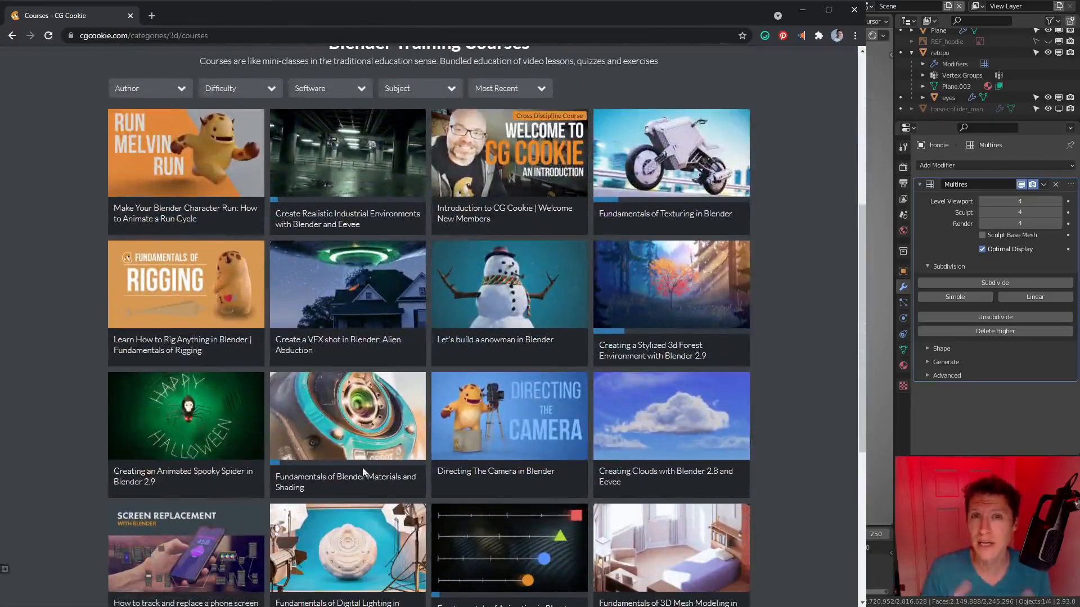
{"action": "left_click", "coordinate": [364, 433]}
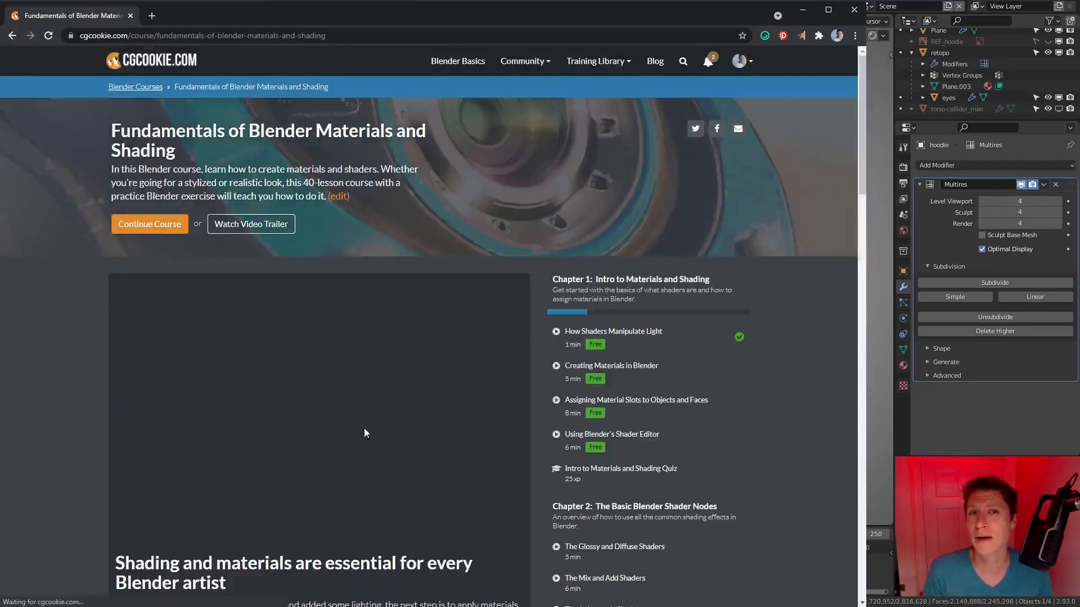
Step: Open the Intro to Textures lesson from Chapter 3 and play its video from the beginning
{"action": "scroll", "coordinate": [712, 425], "scroll_direction": "down", "scroll_amount": 8}
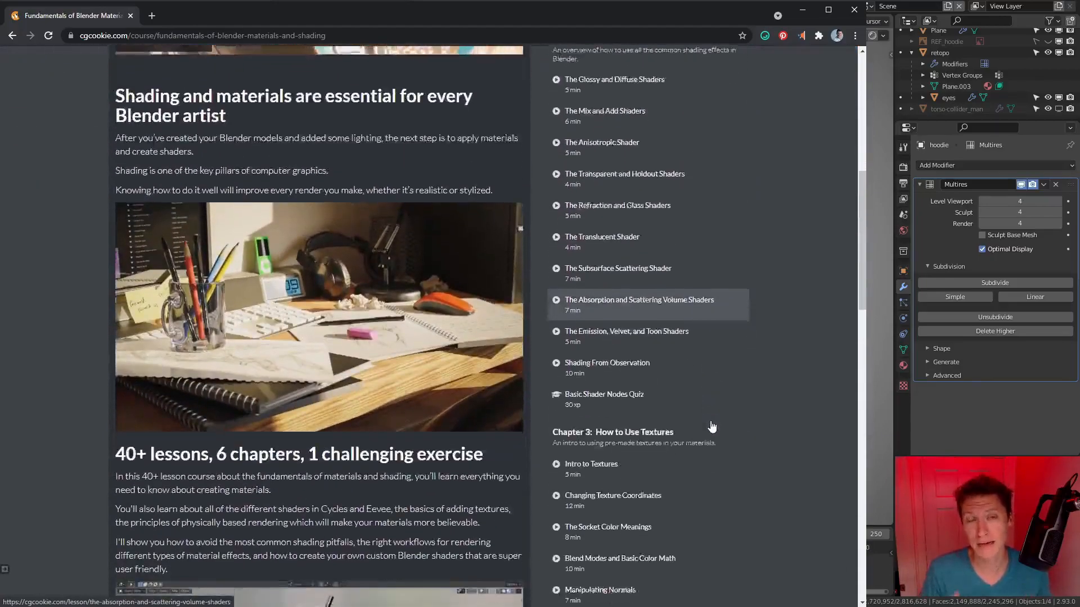
{"action": "scroll", "coordinate": [711, 426], "scroll_direction": "down", "scroll_amount": 2}
{"action": "left_click", "coordinate": [631, 377]}
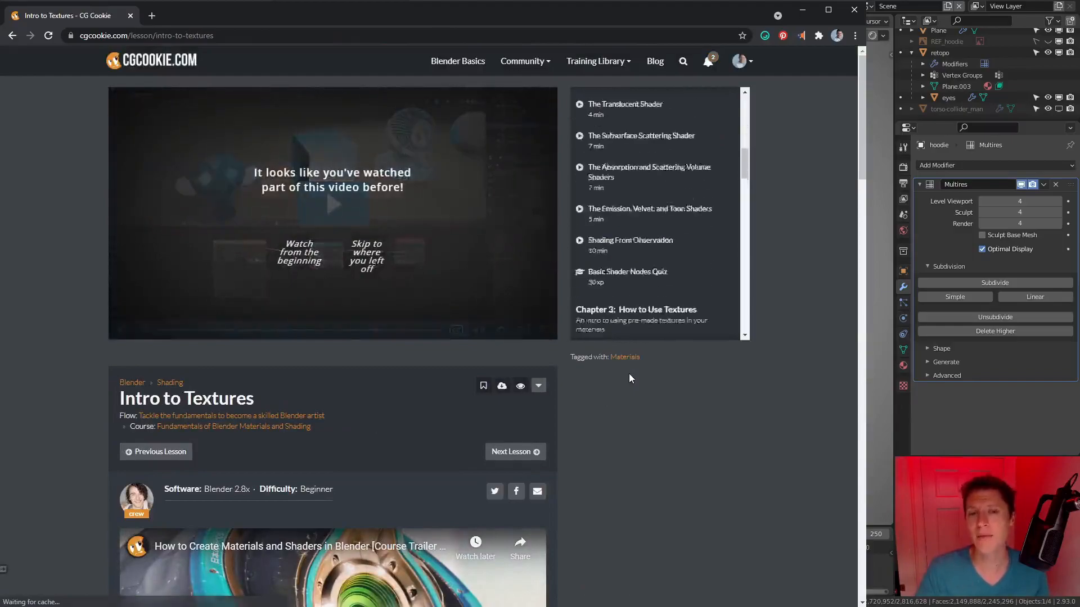
{"action": "left_click", "coordinate": [309, 261]}
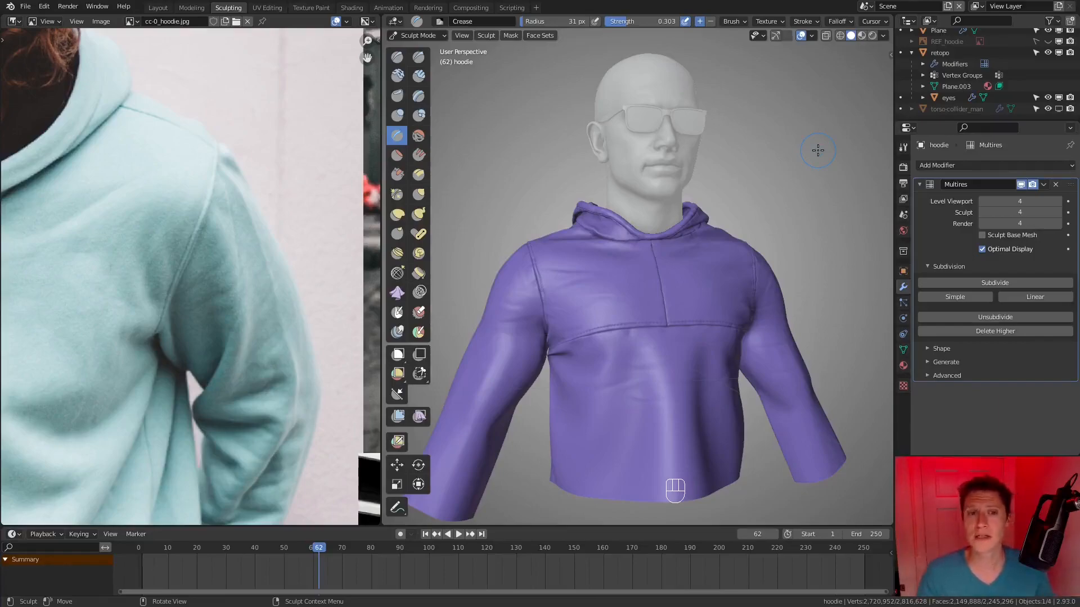
Step: Return to Blender, leave Sculpt Mode on the hoodie, and isolate the retopo head mesh in the UV Editing workspace
{"action": "left_click", "coordinate": [422, 35]}
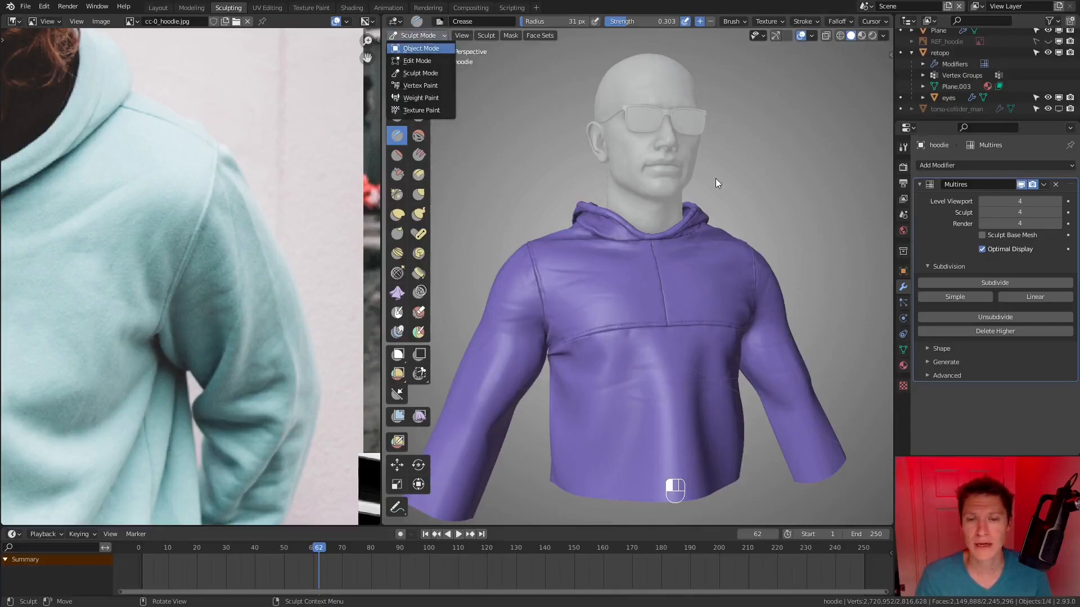
{"action": "key", "text": "Return"}
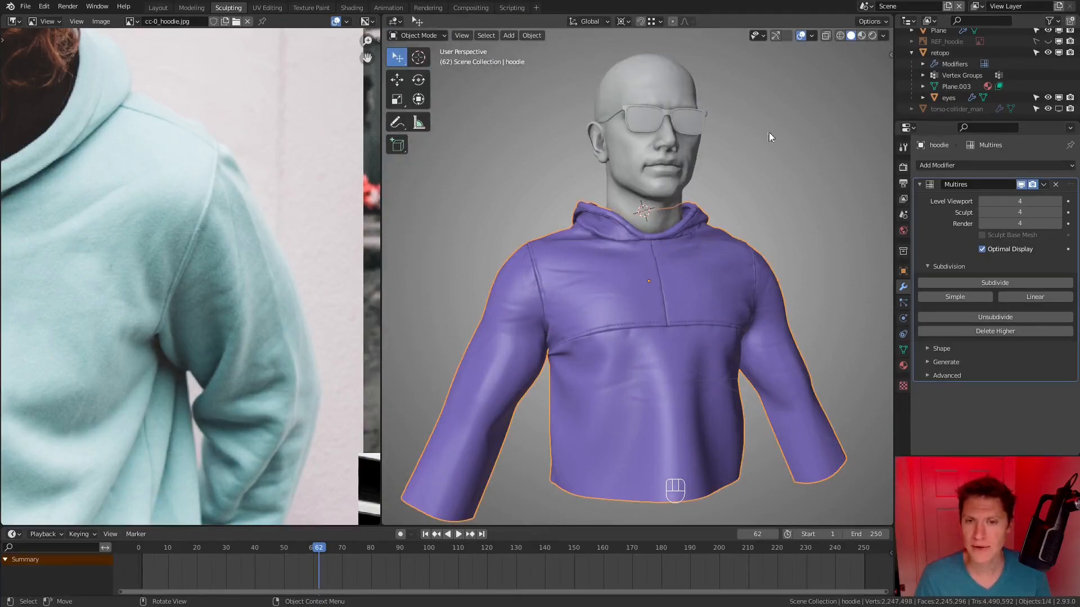
{"action": "left_click", "coordinate": [650, 64]}
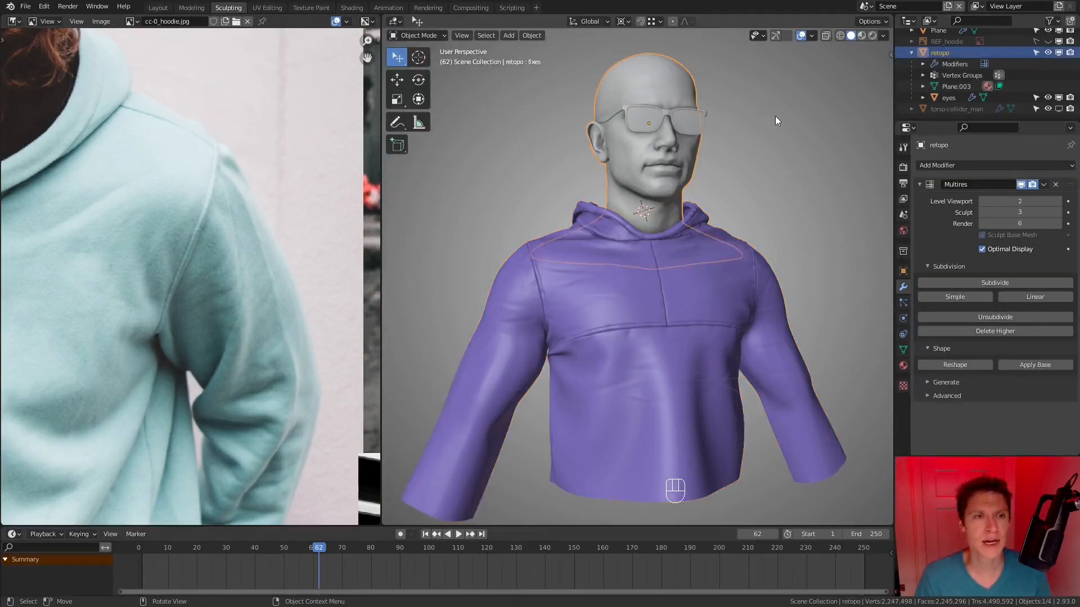
{"action": "left_click", "coordinate": [263, 9]}
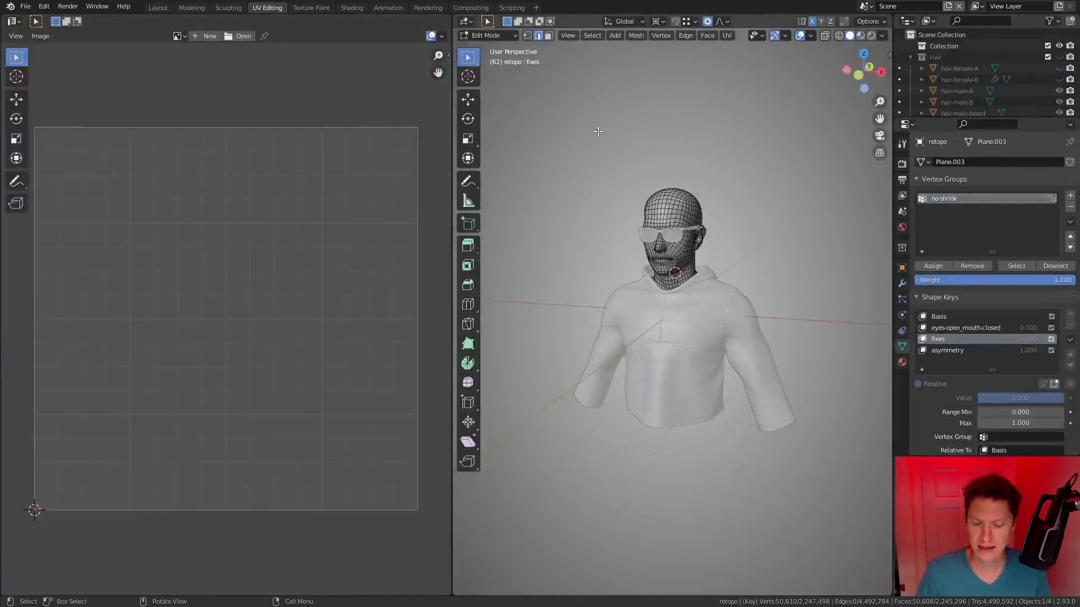
{"action": "key", "text": "KP_Divide"}
Step: Examine the head mesh's topology around the face, jawline and neck for a suitable seam position
{"action": "middle_click_drag", "start_coordinate": [633, 149], "coordinate": [742, 229]}
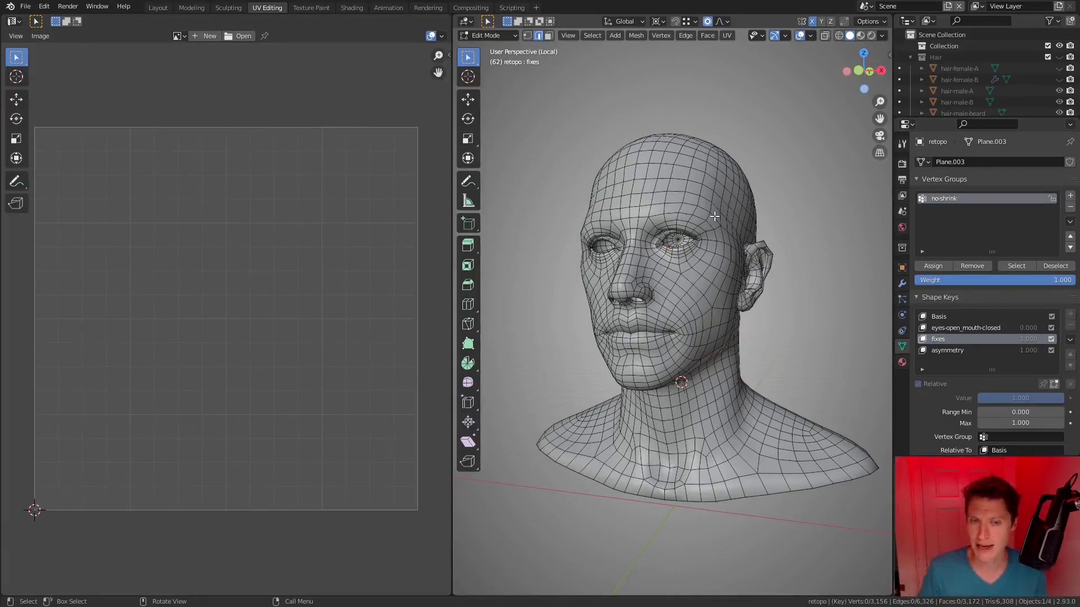
{"action": "middle_click_drag", "start_coordinate": [714, 216], "coordinate": [707, 171], "text": "ctrl"}
{"action": "middle_click_drag", "start_coordinate": [631, 226], "coordinate": [670, 266]}
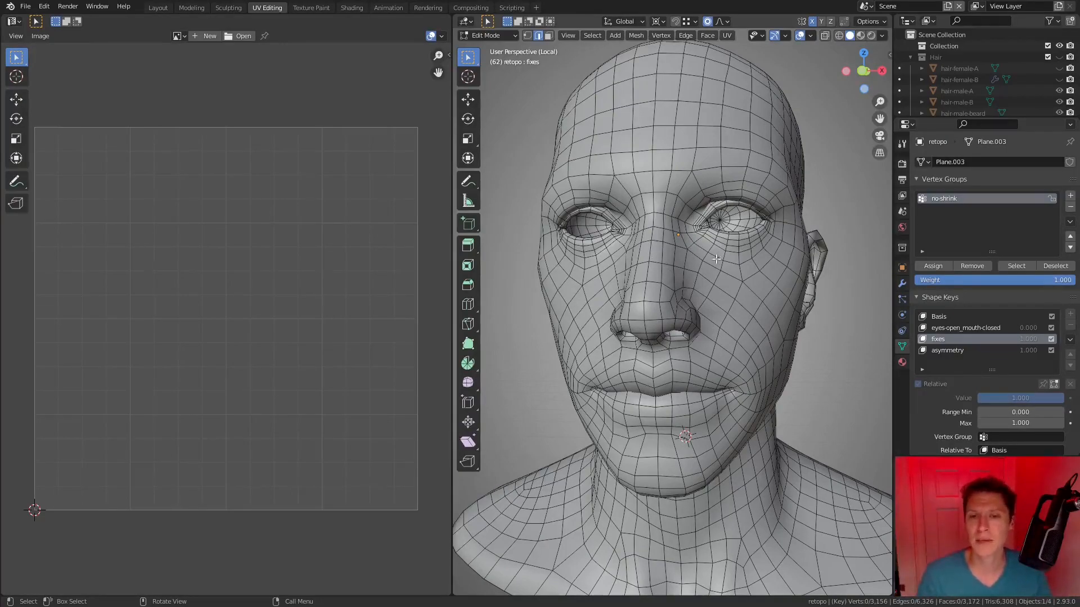
{"action": "middle_click_drag", "start_coordinate": [734, 242], "coordinate": [721, 234]}
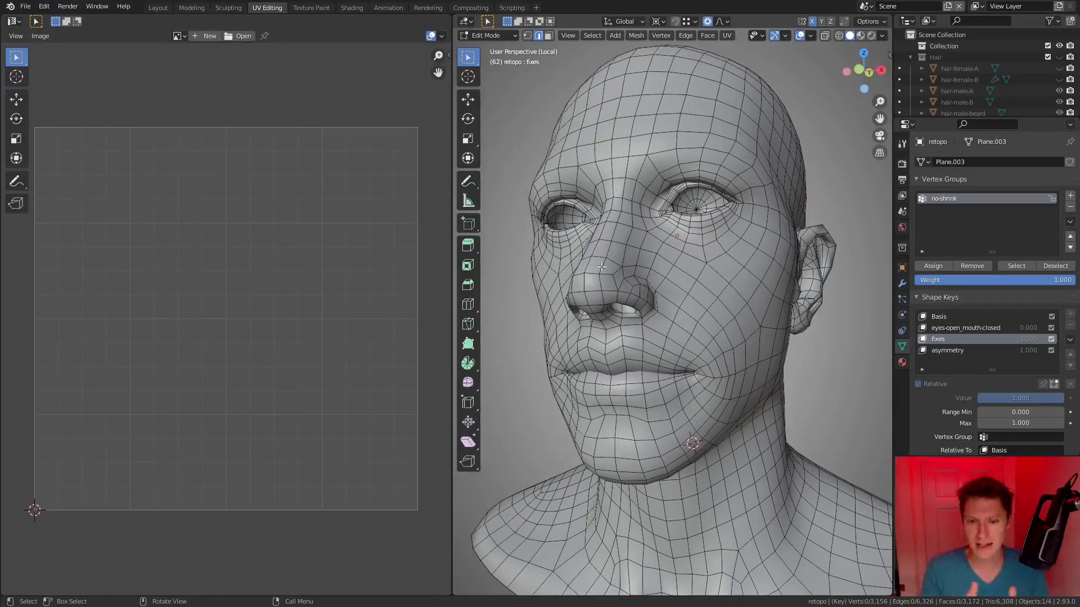
{"action": "middle_click_drag", "start_coordinate": [690, 373], "coordinate": [687, 360]}
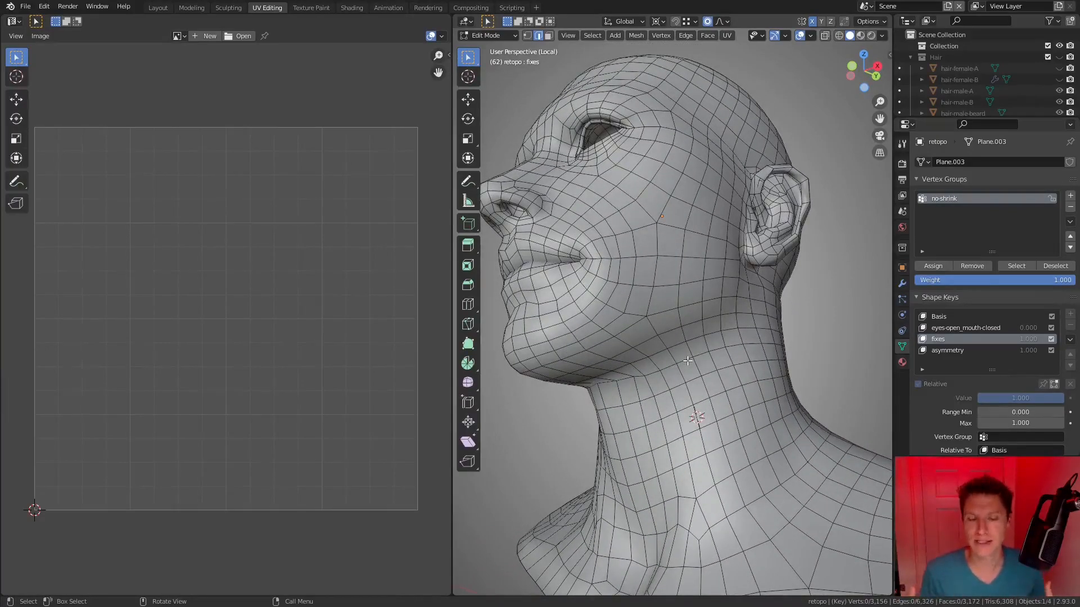
{"action": "middle_click_drag", "start_coordinate": [711, 359], "coordinate": [779, 318]}
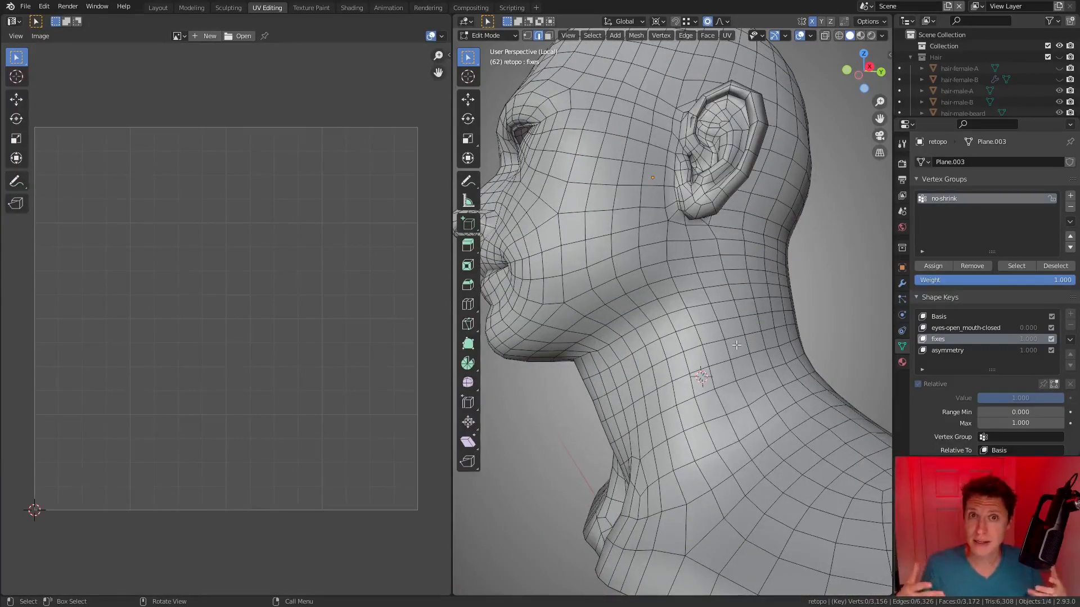
{"action": "mouse_move", "coordinate": [733, 345]}
{"action": "middle_mouse_down"}
{"action": "mouse_move", "coordinate": [726, 351]}
{"action": "mouse_move", "coordinate": [738, 358]}
{"action": "middle_mouse_up"}
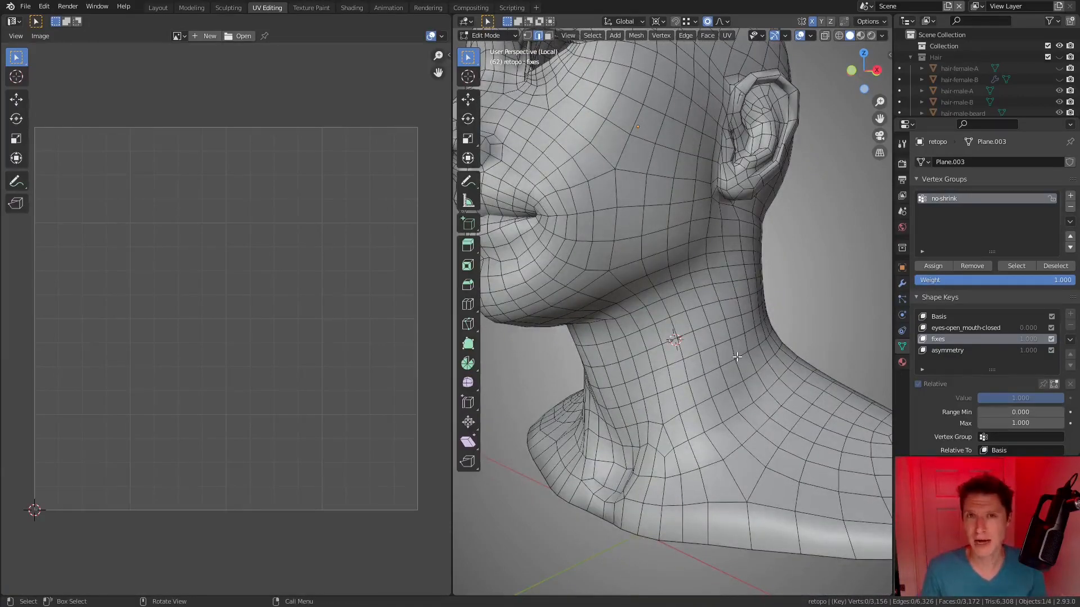
{"action": "middle_click_drag", "start_coordinate": [736, 357], "coordinate": [664, 298]}
{"action": "middle_click_drag", "start_coordinate": [601, 289], "coordinate": [700, 268], "text": "shift"}
{"action": "middle_click_drag", "start_coordinate": [672, 315], "coordinate": [639, 336]}
{"action": "scroll", "coordinate": [624, 331], "scroll_direction": "down", "scroll_amount": 2}
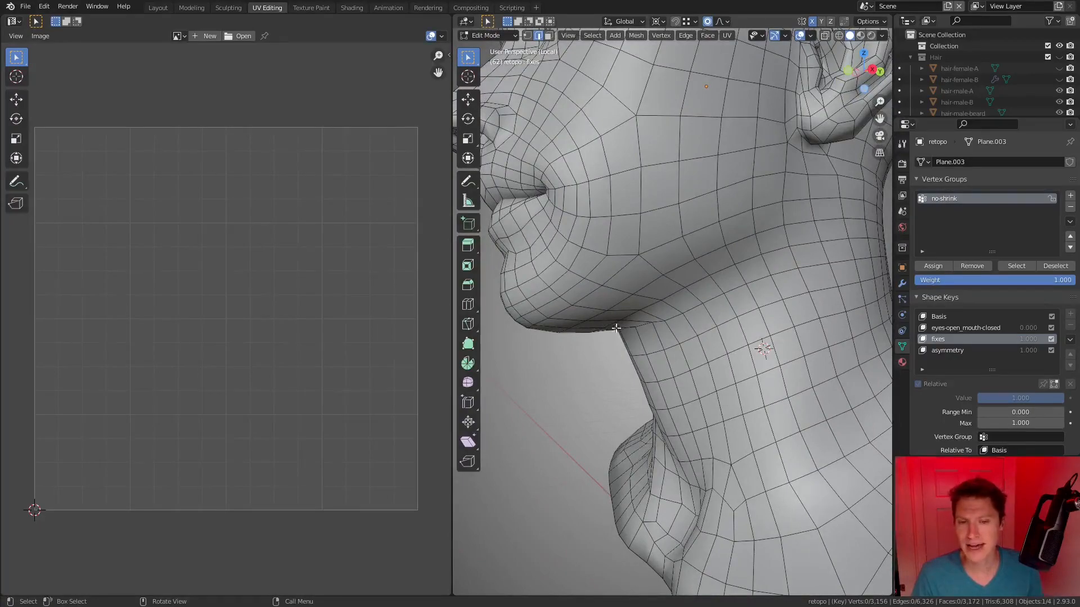
{"action": "middle_click_drag", "start_coordinate": [678, 314], "coordinate": [707, 295]}
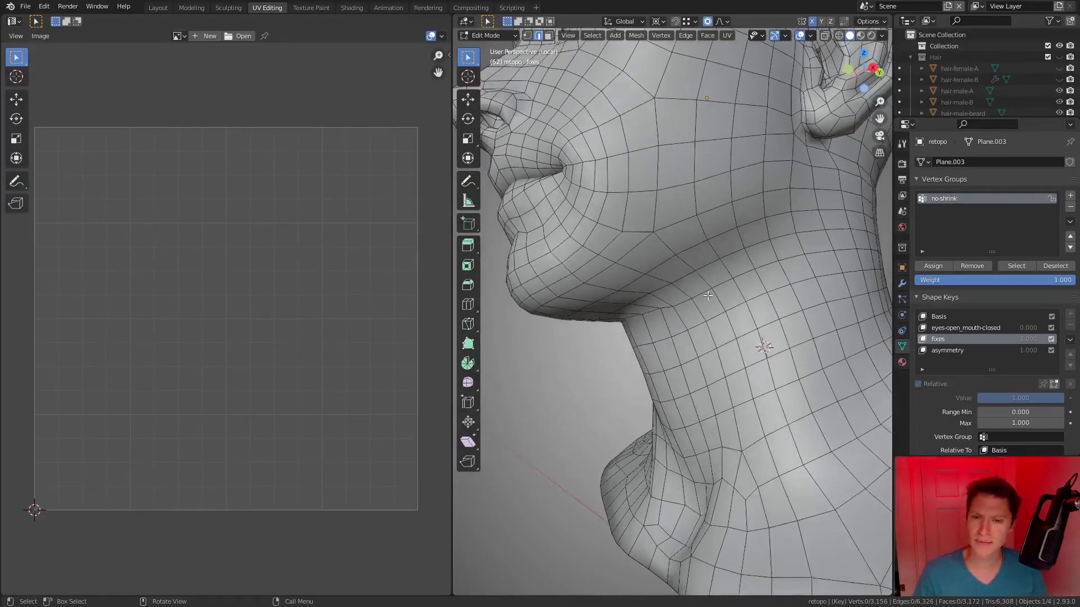
Step: Mark the edge loop around the upper neck, just under the jaw, as a seam
{"action": "left_click", "coordinate": [703, 293], "text": "alt"}
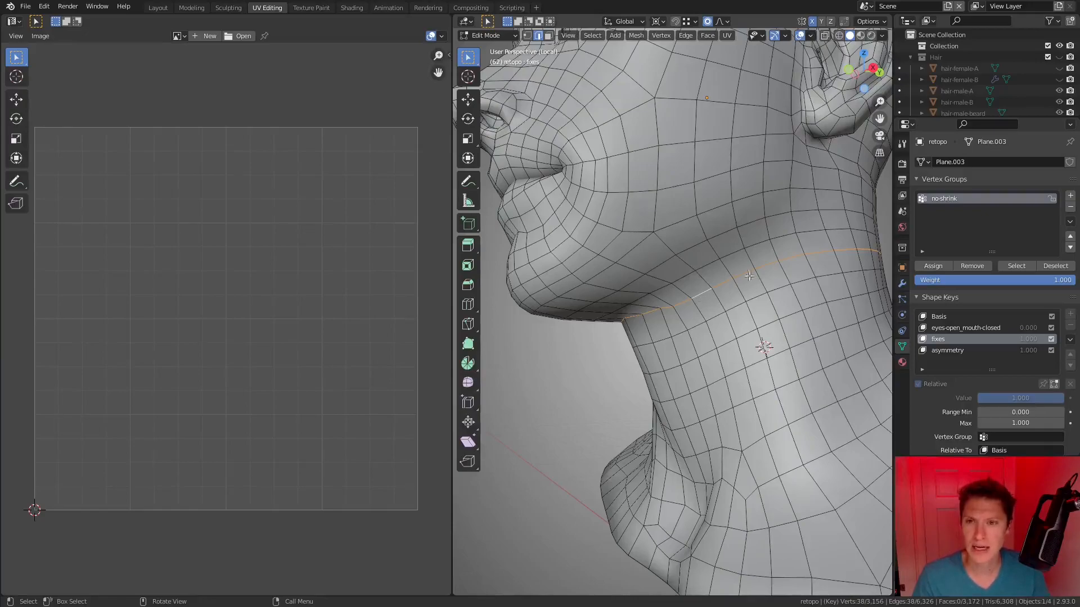
{"action": "key", "text": "n"}
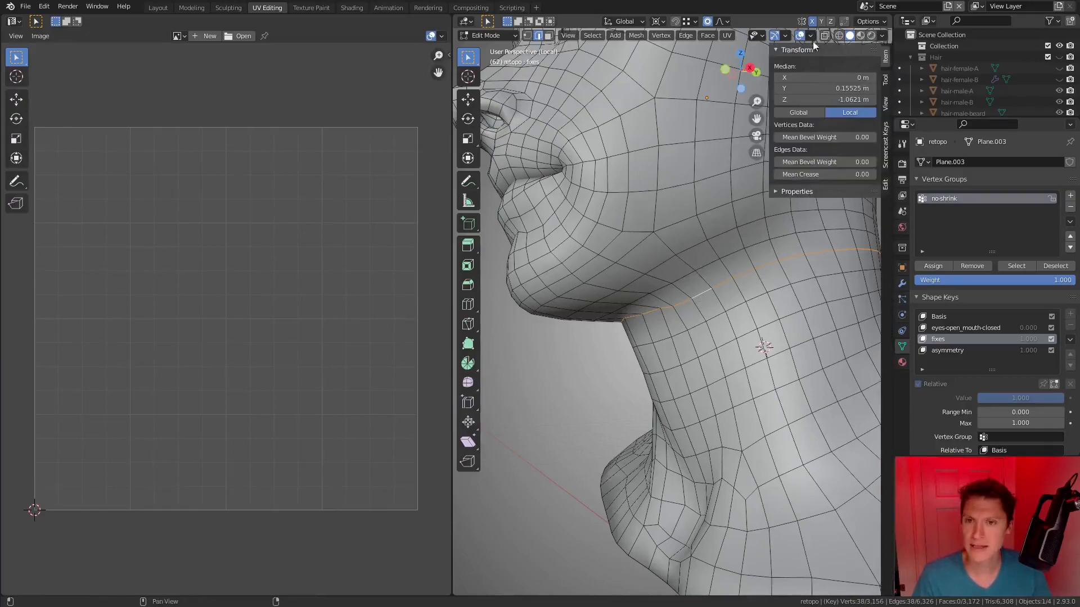
{"action": "left_click", "coordinate": [885, 145]}
{"action": "key", "text": "n"}
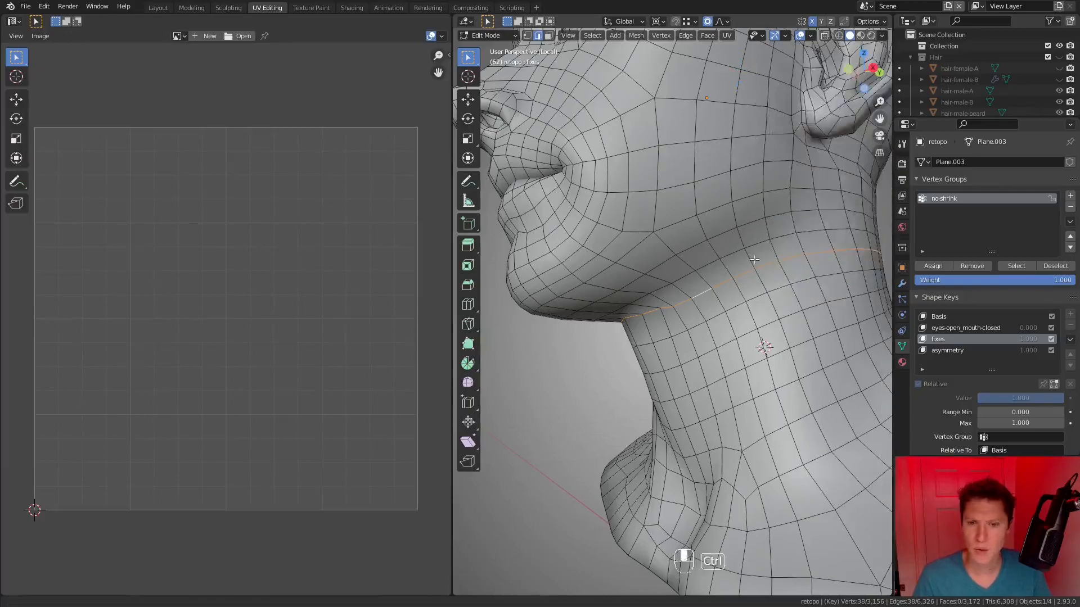
{"action": "middle_click_drag", "start_coordinate": [720, 232], "coordinate": [776, 269]}
{"action": "key", "text": "ctrl+e"}
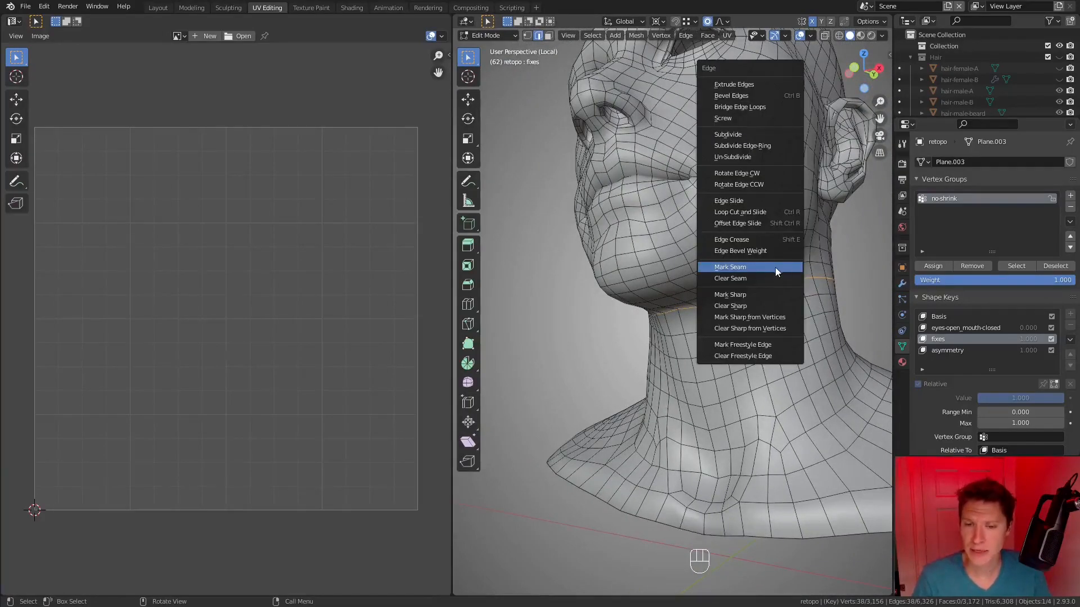
{"action": "left_click", "coordinate": [733, 268]}
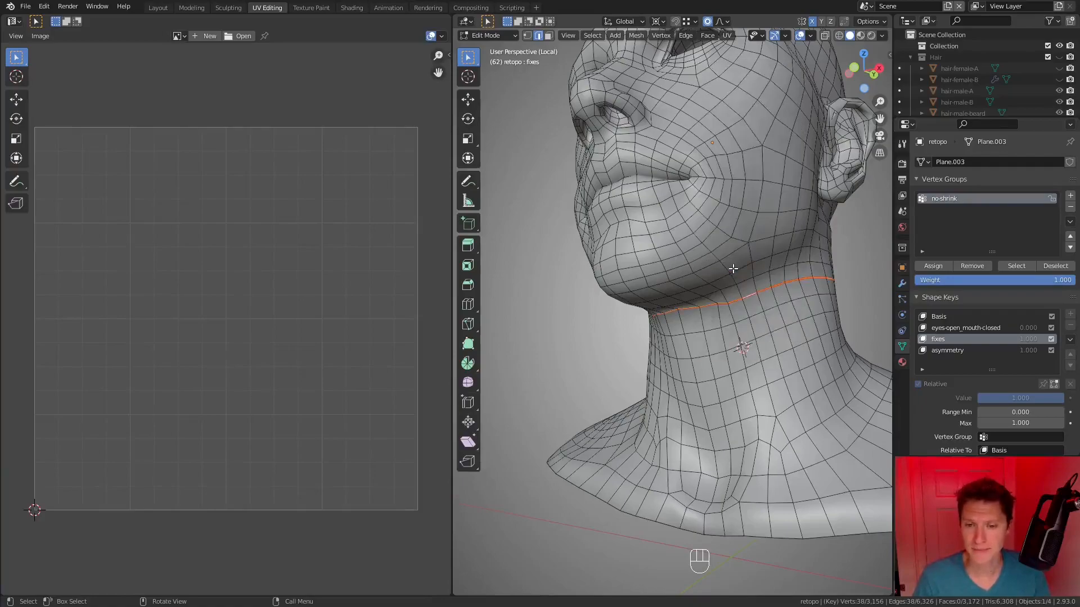
Step: Mark the open boundary edge loop at the base of the shoulders as a seam
{"action": "middle_click_drag", "start_coordinate": [737, 269], "coordinate": [697, 354]}
{"action": "left_click", "coordinate": [727, 358], "text": "alt"}
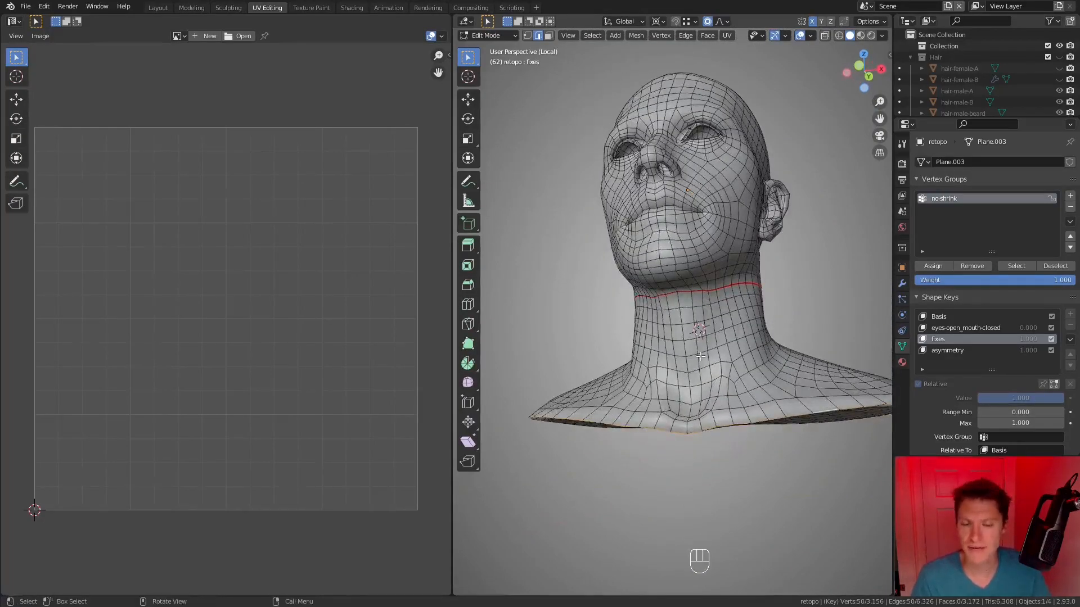
{"action": "mouse_move", "coordinate": [791, 354]}
{"action": "middle_mouse_down"}
{"action": "mouse_move", "coordinate": [742, 374]}
{"action": "mouse_move", "coordinate": [782, 335]}
{"action": "middle_mouse_up"}
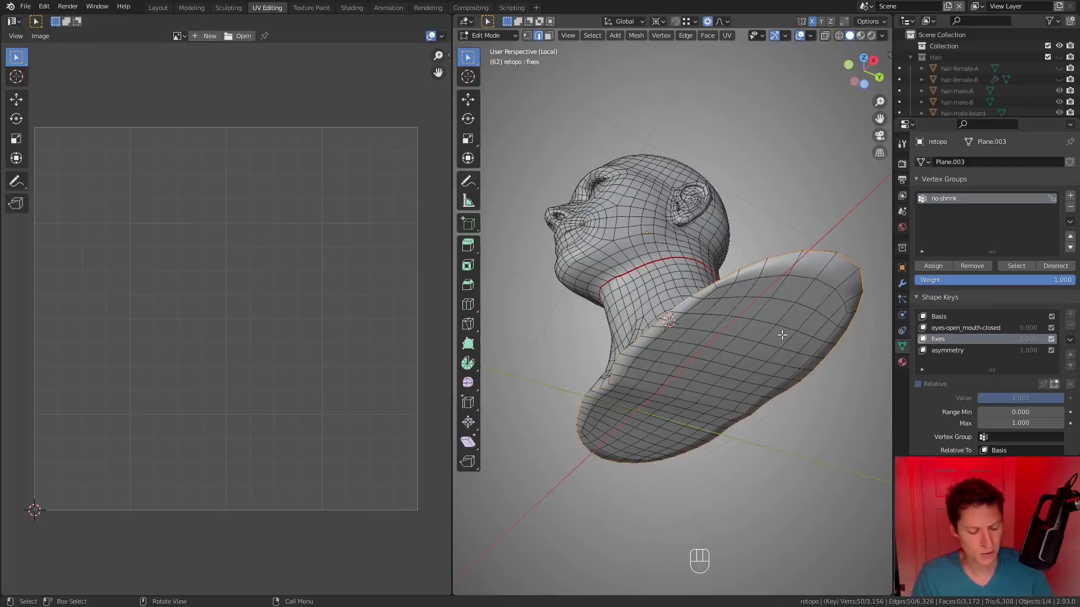
{"action": "key", "text": "ctrl+e"}
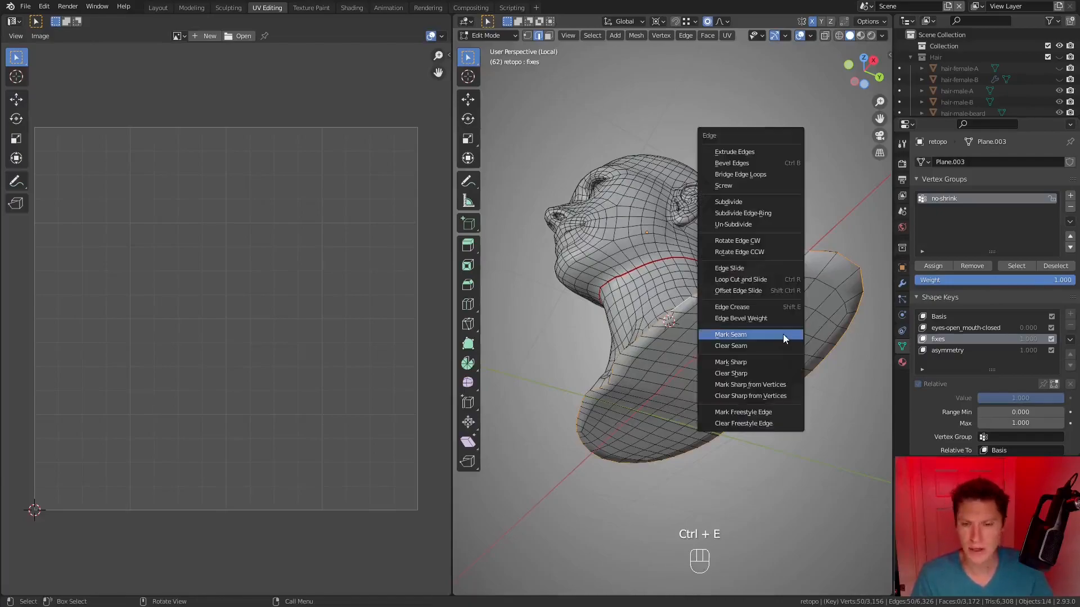
{"action": "left_click", "coordinate": [781, 335]}
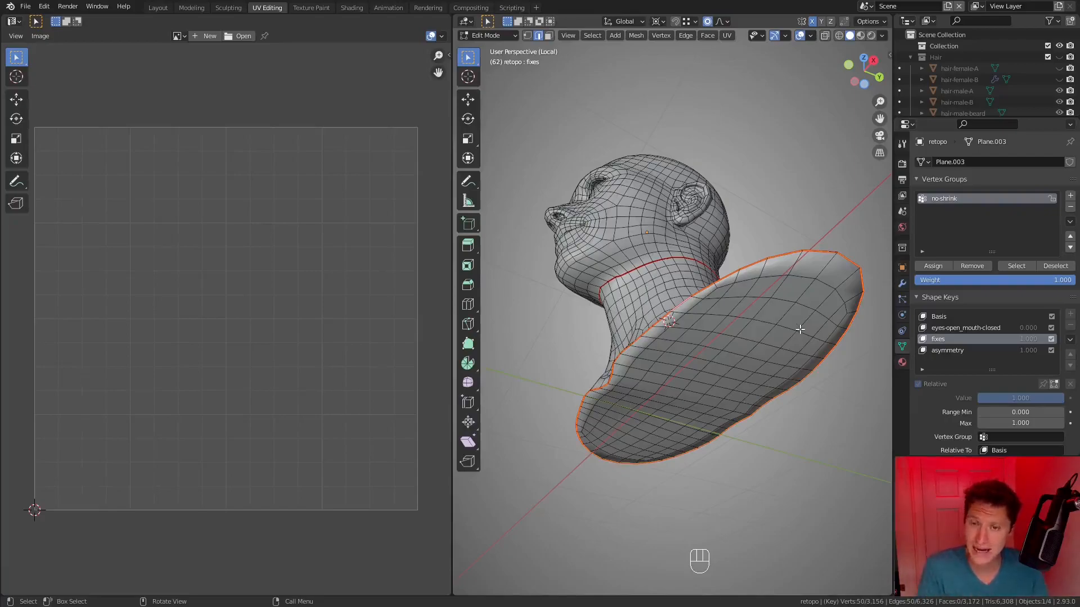
Step: Select the linked neck and shoulder faces below the neck seam, delimited by seams, and unwrap them
{"action": "middle_click_drag", "start_coordinate": [813, 287], "coordinate": [721, 287]}
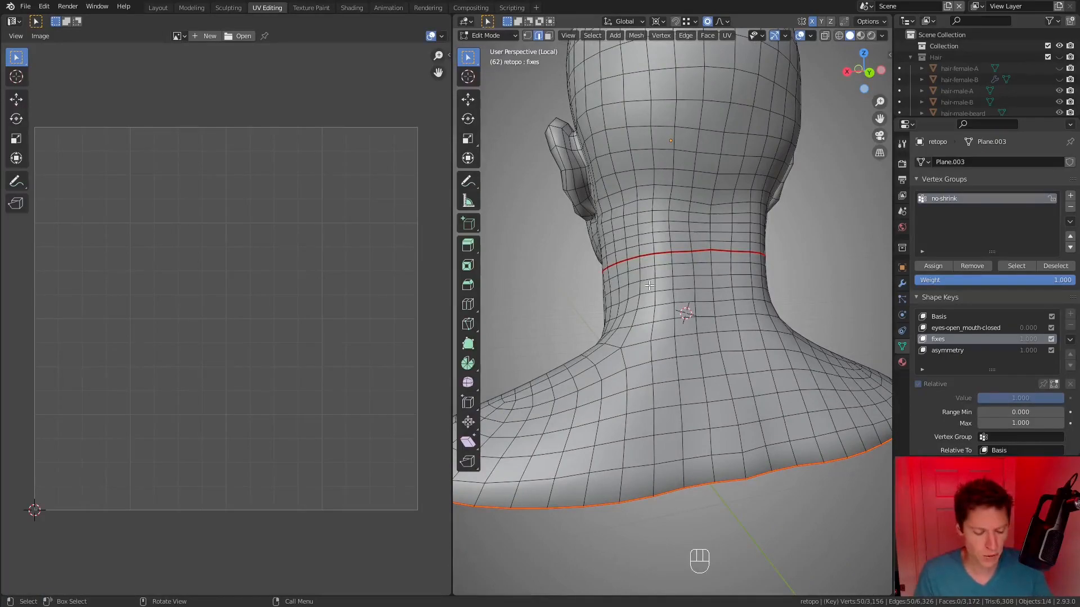
{"action": "key", "text": "ctrl+l"}
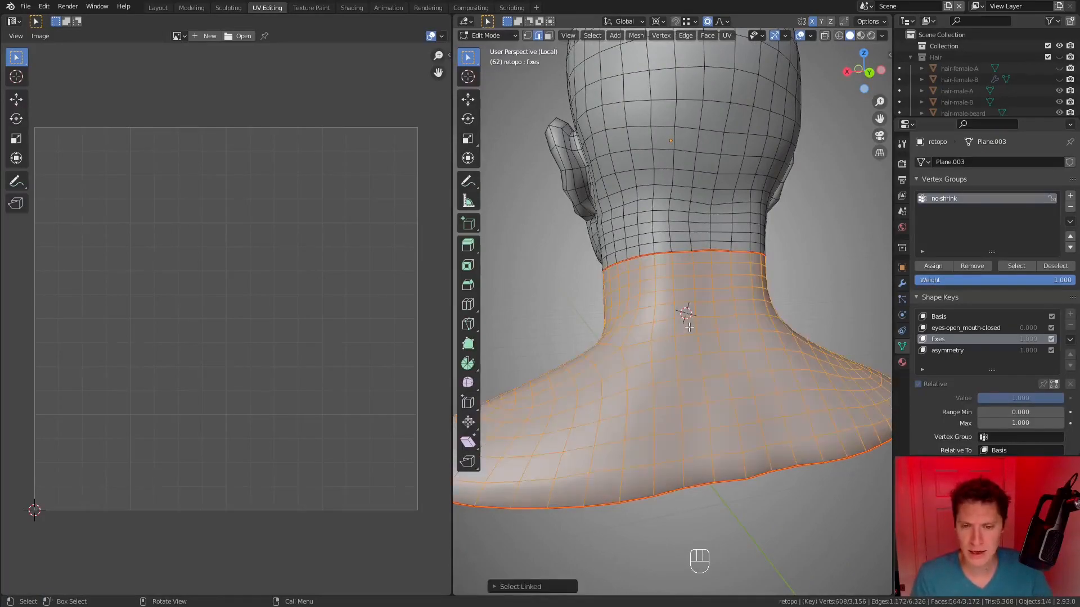
{"action": "left_click", "coordinate": [513, 587]}
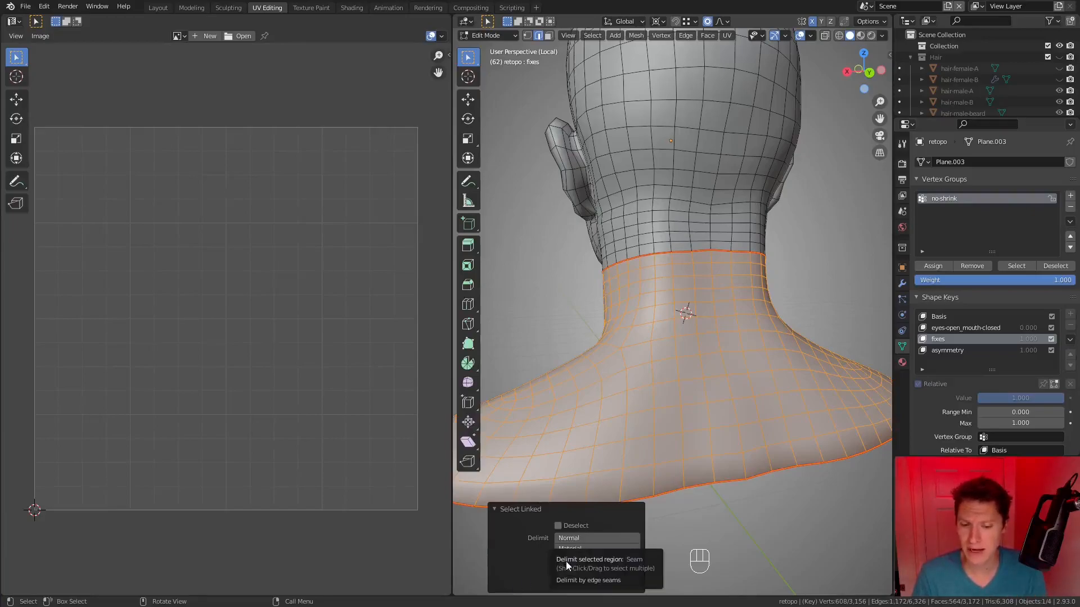
{"action": "left_click", "coordinate": [494, 508]}
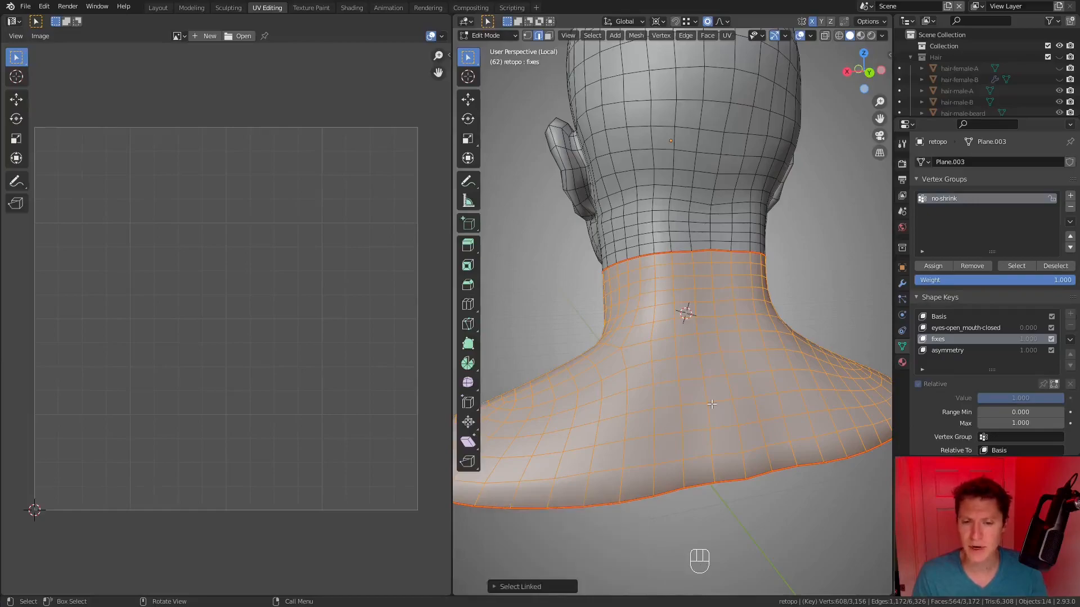
{"action": "key", "text": "u"}
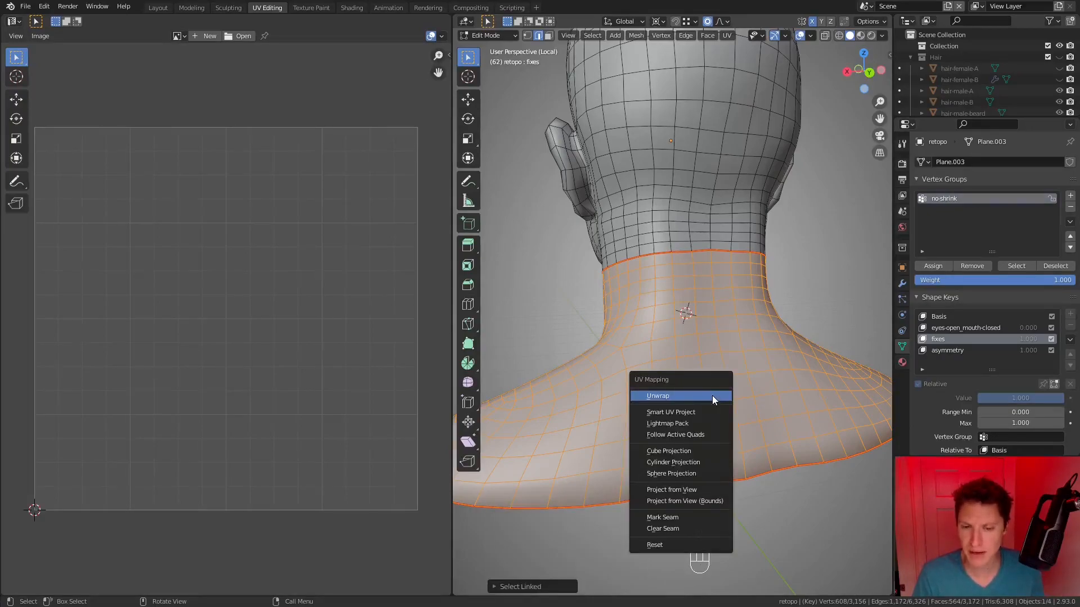
{"action": "left_click", "coordinate": [683, 396]}
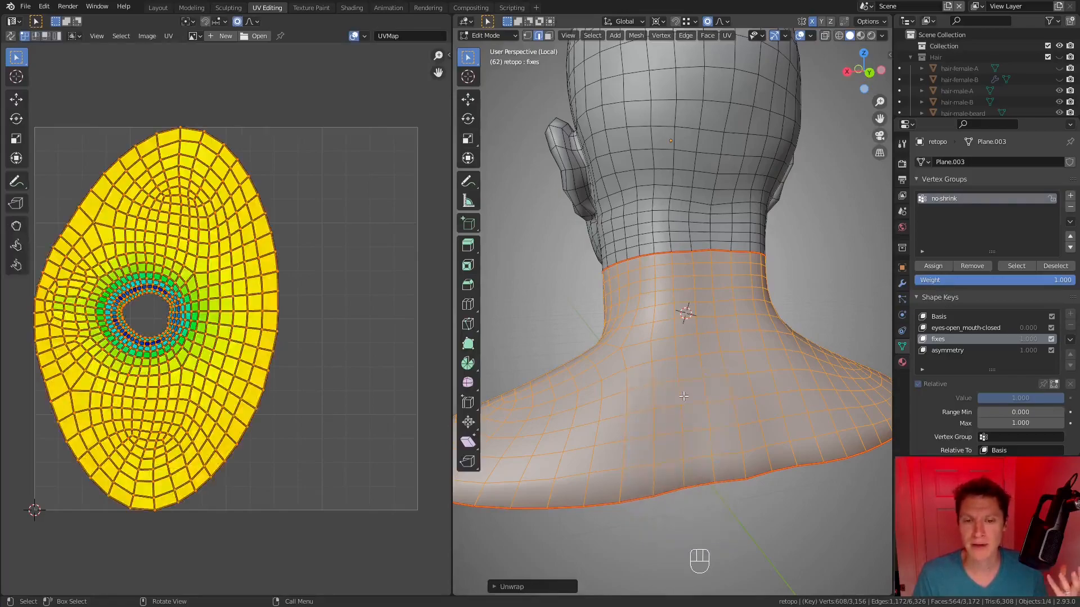
{"action": "scroll", "coordinate": [261, 326], "scroll_direction": "up", "scroll_amount": 5}
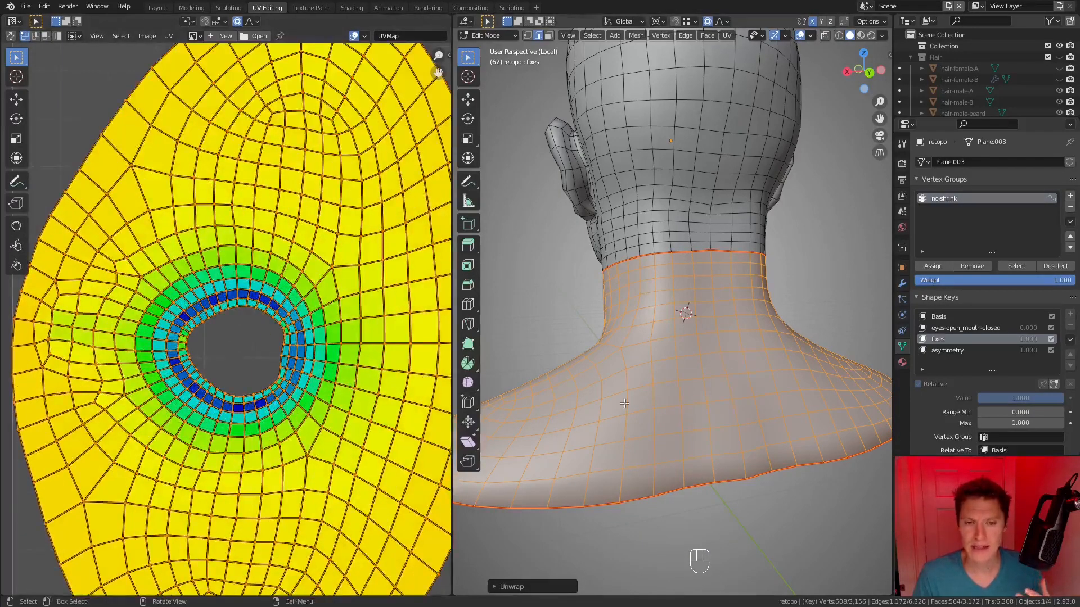
Step: Mark a vertical edge path down the back of the neck, from the neck seam to the shoulder boundary, as a seam
{"action": "middle_click_drag", "start_coordinate": [624, 404], "coordinate": [650, 396]}
{"action": "scroll", "coordinate": [233, 256], "scroll_direction": "down", "scroll_amount": 3}
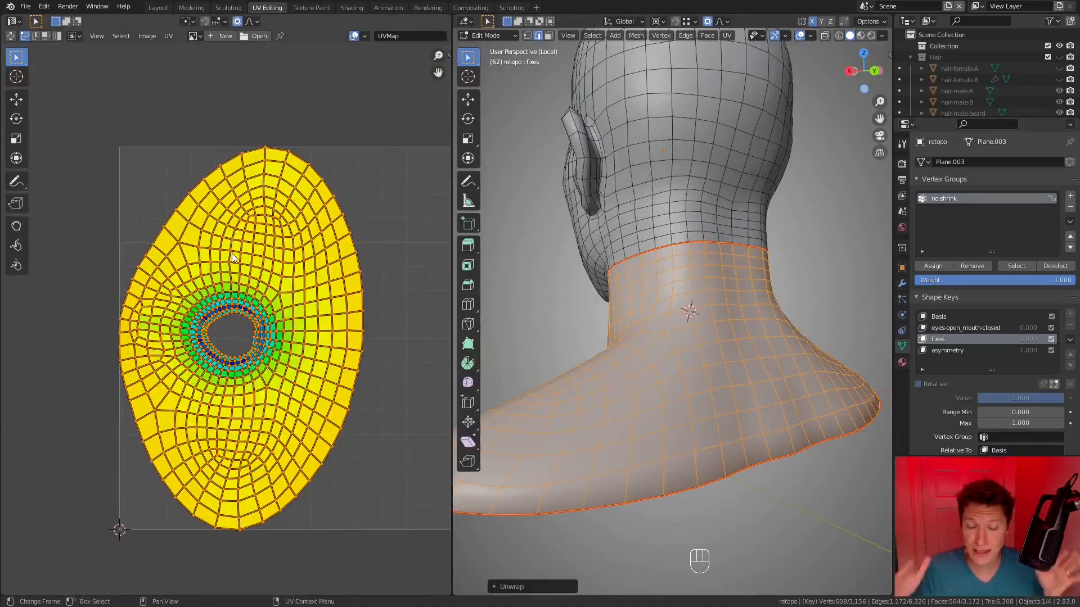
{"action": "scroll", "coordinate": [266, 311], "scroll_direction": "up", "scroll_amount": 3}
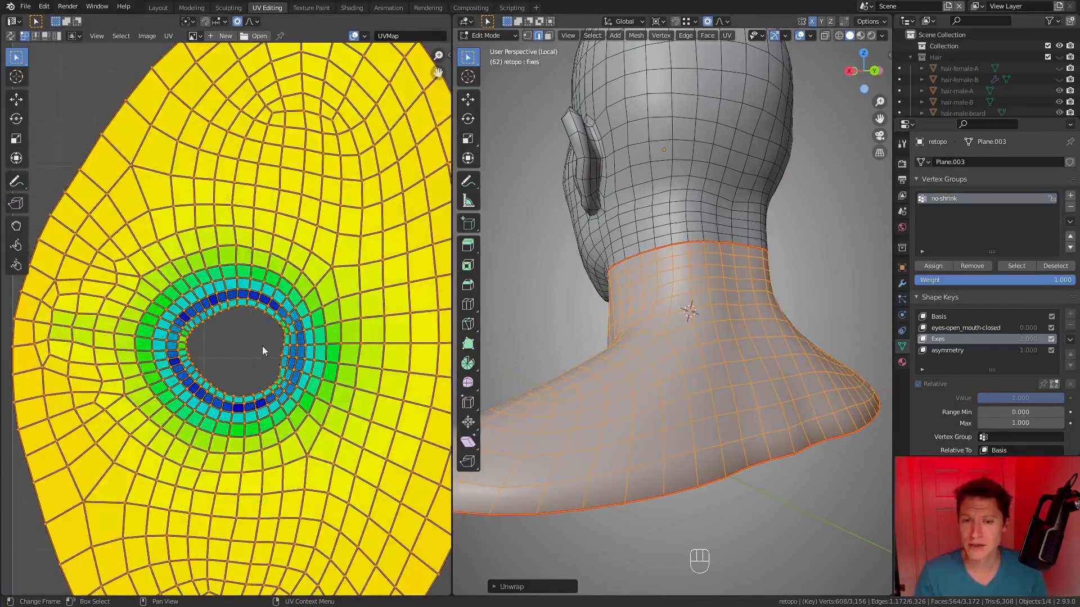
{"action": "left_click", "coordinate": [722, 249]}
{"action": "middle_click_drag", "start_coordinate": [722, 249], "coordinate": [705, 250]}
{"action": "left_click", "coordinate": [695, 244]}
{"action": "middle_click_drag", "start_coordinate": [712, 432], "coordinate": [702, 389], "text": "shift"}
{"action": "left_click", "coordinate": [703, 390], "text": "ctrl"}
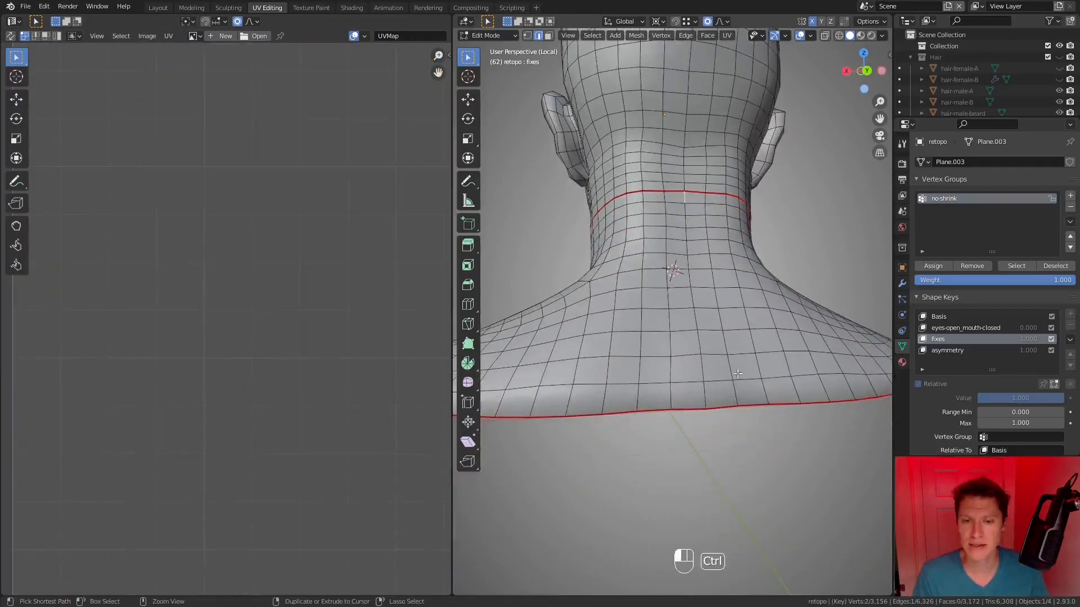
{"action": "key", "text": "ctrl+e"}
{"action": "left_click", "coordinate": [747, 323]}
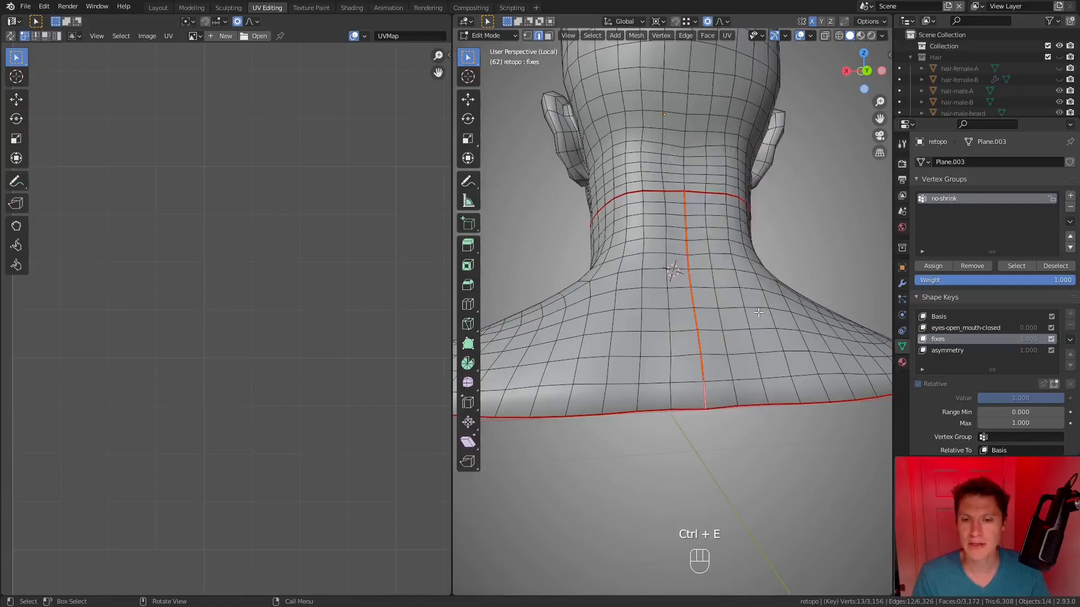
Step: Select the linked neck and shoulder faces and unwrap them again with the back seam included
{"action": "key", "text": "l"}
{"action": "key", "text": "u"}
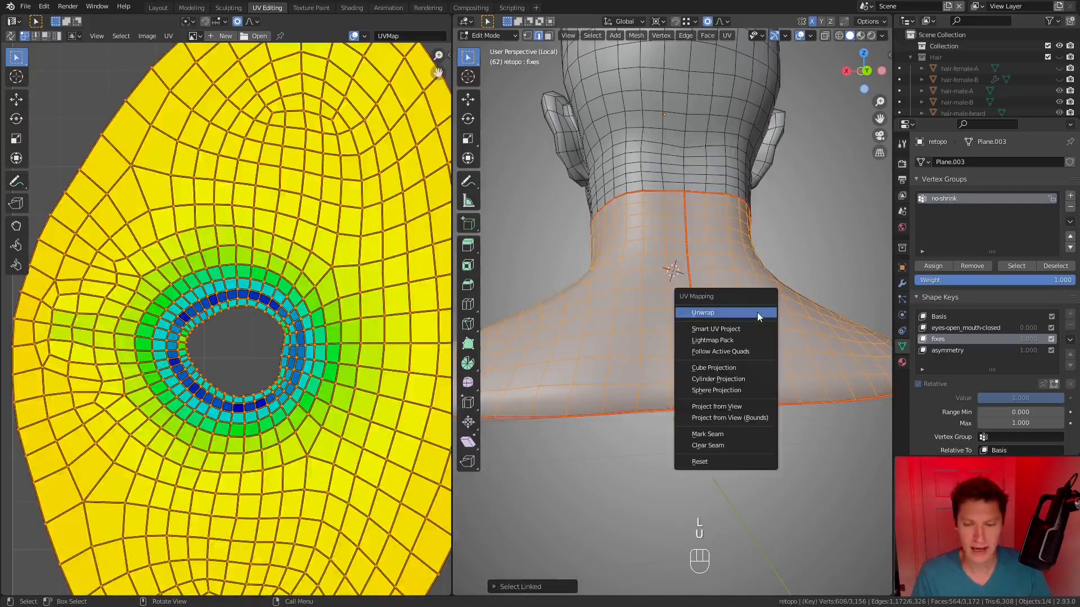
{"action": "left_click", "coordinate": [757, 312]}
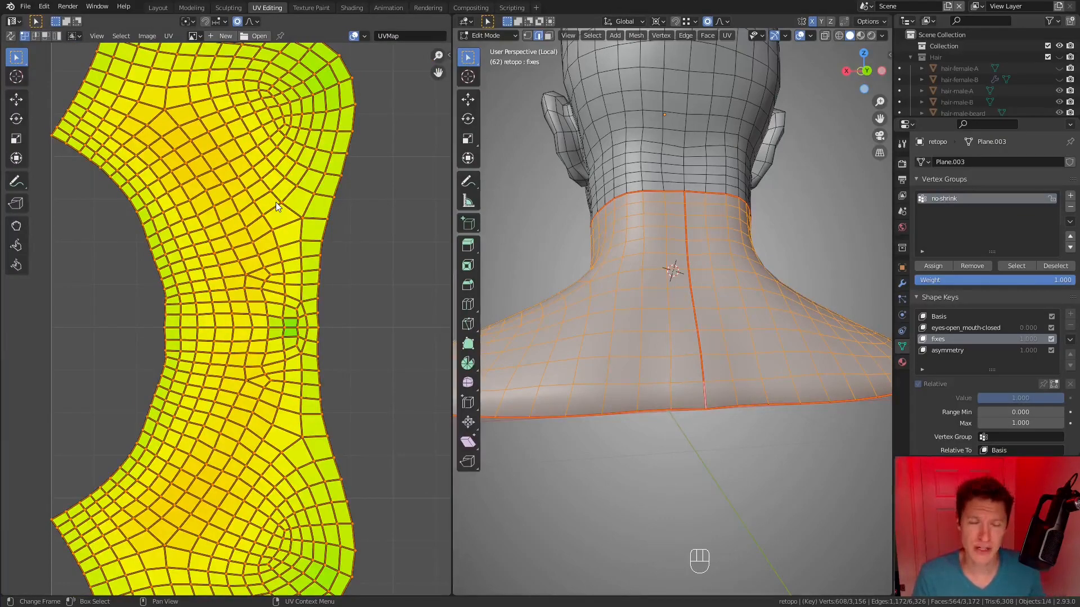
Step: Compare the Angle and Area stretch displays on the neck's UV island, ending on Area
{"action": "left_click", "coordinate": [365, 36]}
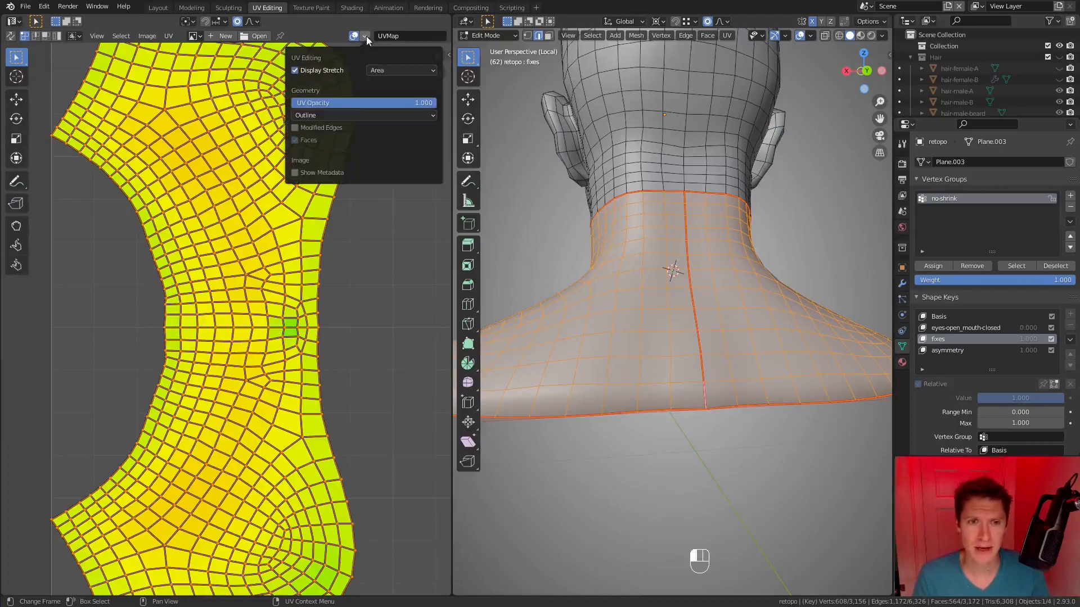
{"action": "left_click", "coordinate": [383, 69]}
{"action": "left_click", "coordinate": [383, 80]}
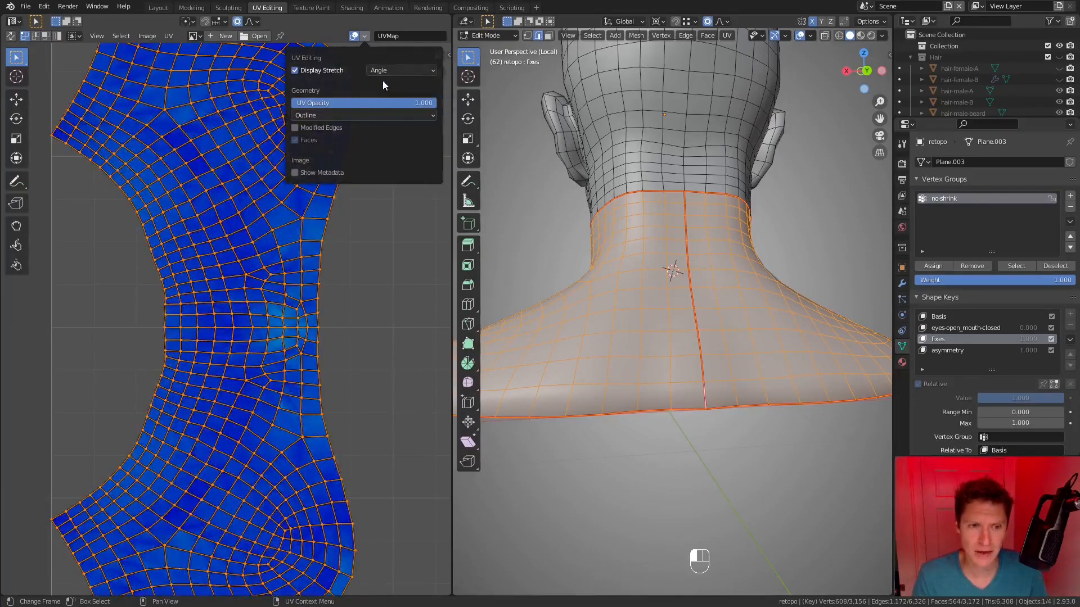
{"action": "left_click", "coordinate": [378, 69]}
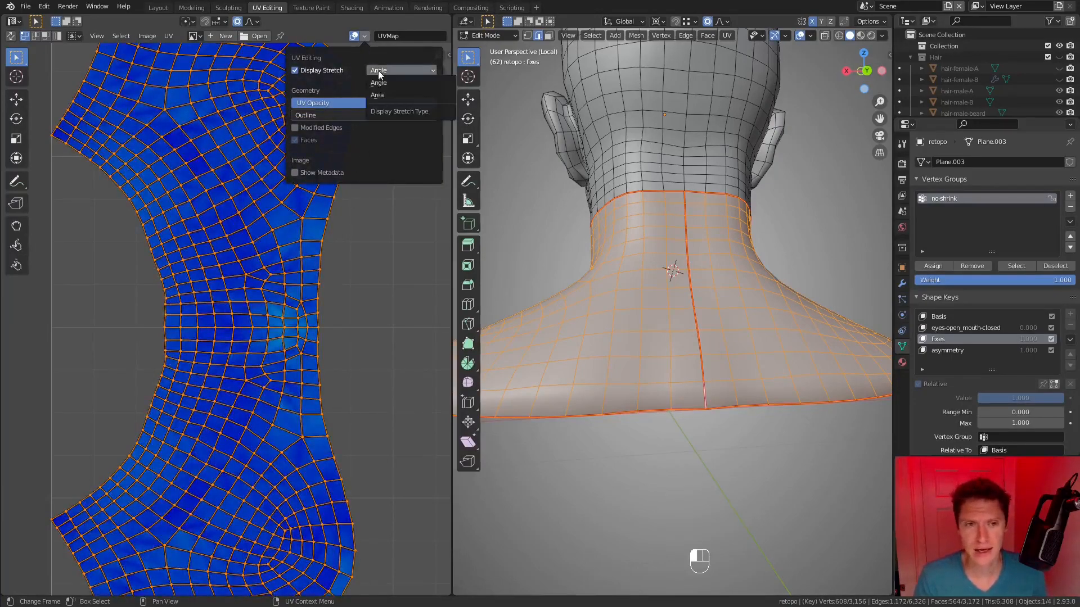
{"action": "left_click", "coordinate": [377, 95]}
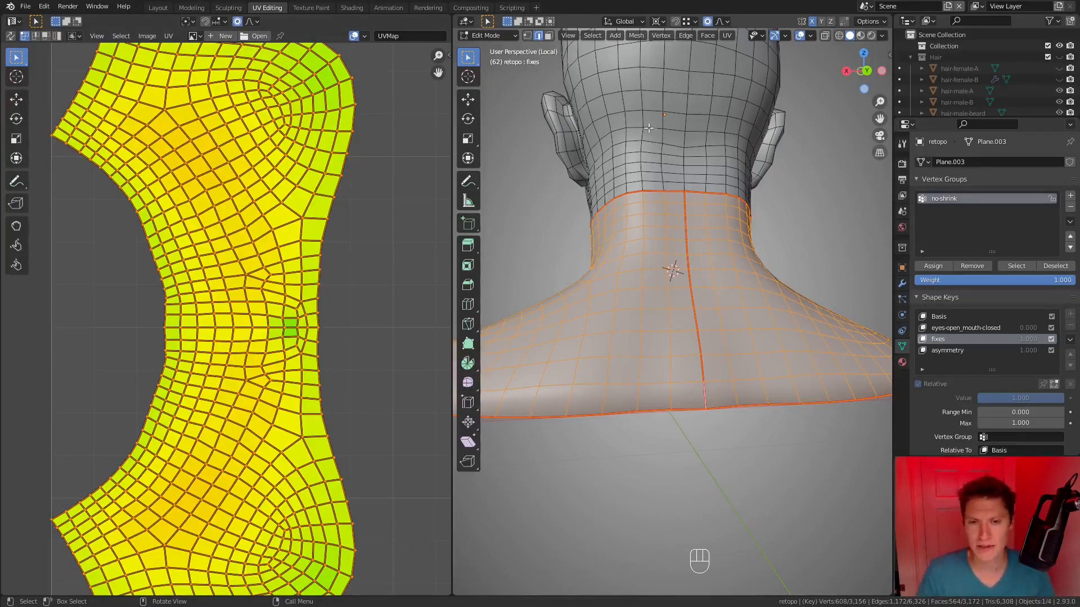
Step: Select the entire head mesh and unwrap it
{"action": "scroll", "coordinate": [675, 276], "scroll_direction": "down", "scroll_amount": 3}
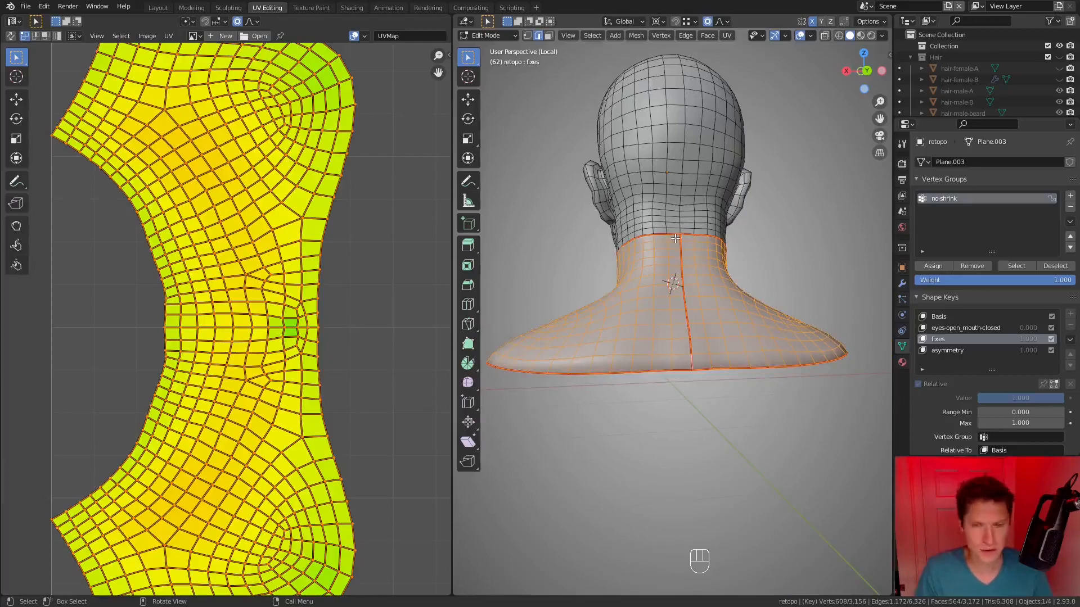
{"action": "key", "text": "a"}
{"action": "key", "text": "u"}
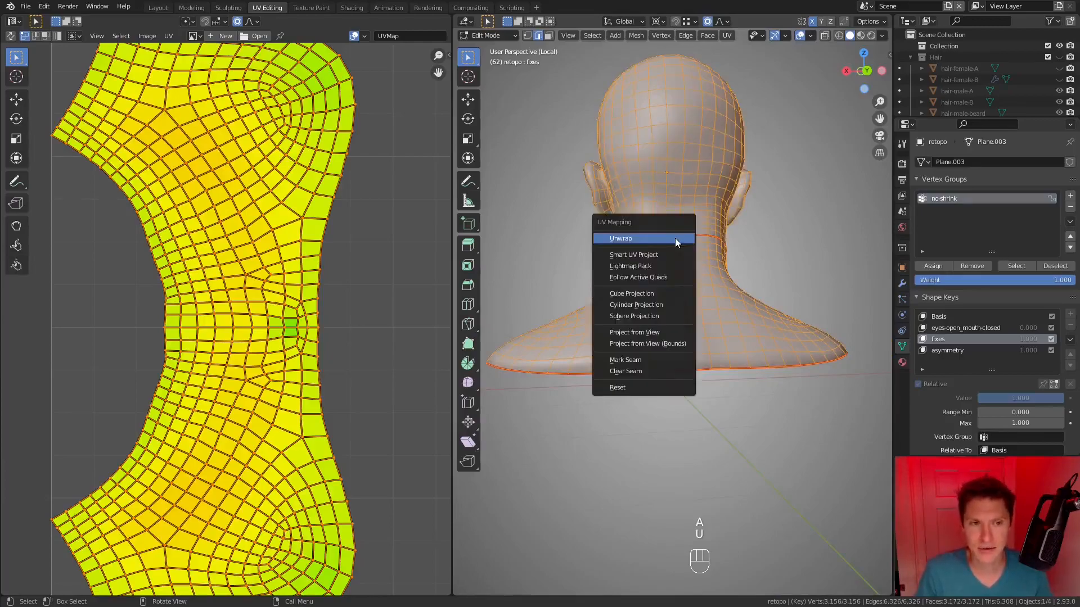
{"action": "left_click", "coordinate": [674, 238]}
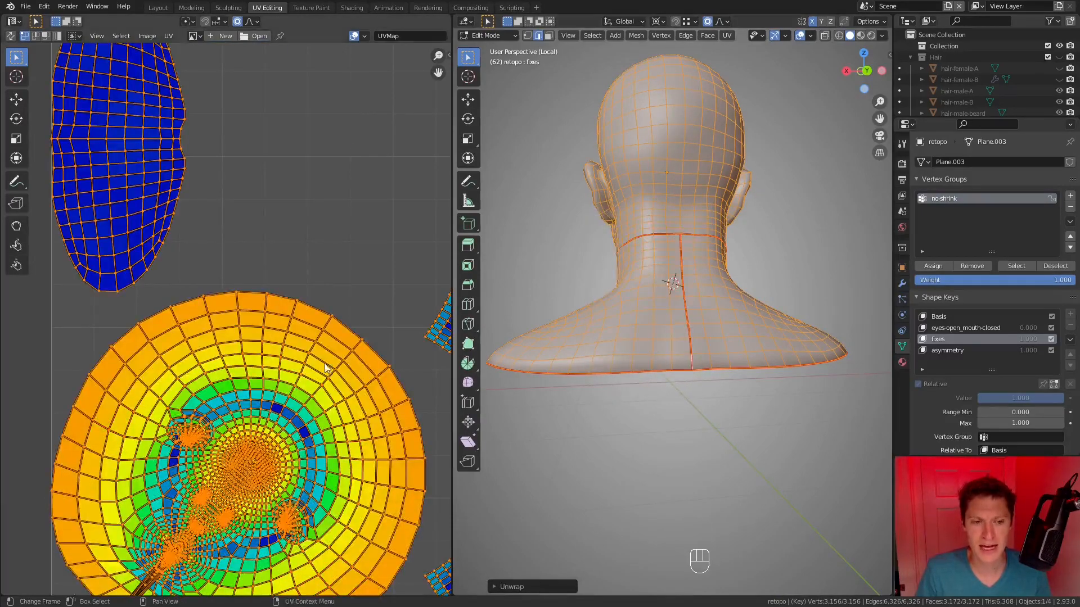
Step: Examine the stretch and layout of the unwrapped UV islands, including the head and the neck and shoulders
{"action": "scroll", "coordinate": [225, 281], "scroll_direction": "up", "scroll_amount": 1}
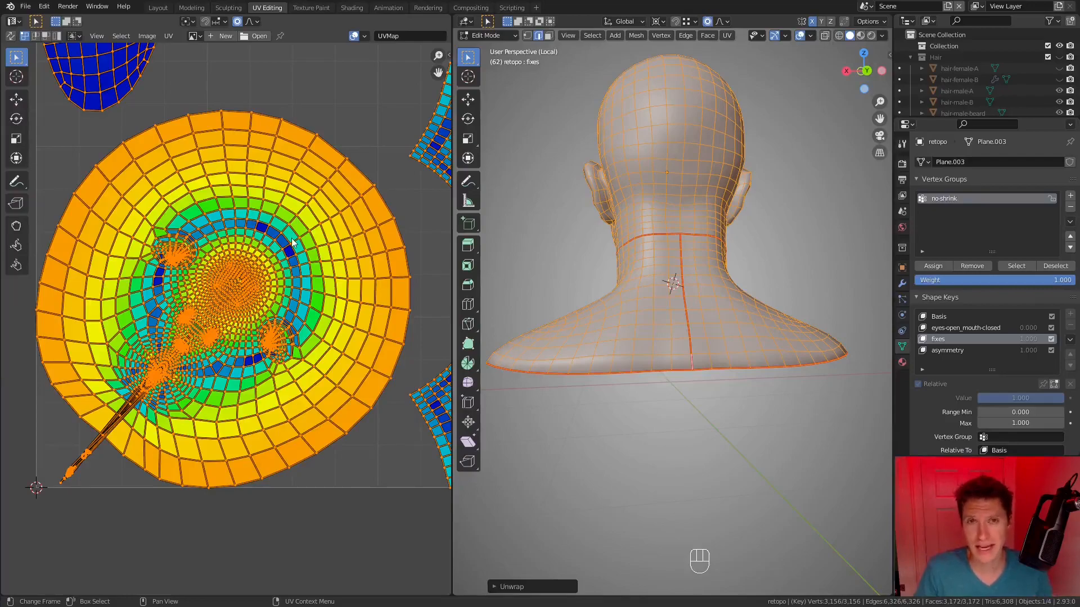
{"action": "scroll", "coordinate": [292, 239], "scroll_direction": "down", "scroll_amount": 3}
{"action": "middle_click_drag", "start_coordinate": [389, 171], "coordinate": [307, 239]}
{"action": "middle_click_drag", "start_coordinate": [182, 176], "coordinate": [329, 262]}
{"action": "scroll", "coordinate": [281, 240], "scroll_direction": "up", "scroll_amount": 4}
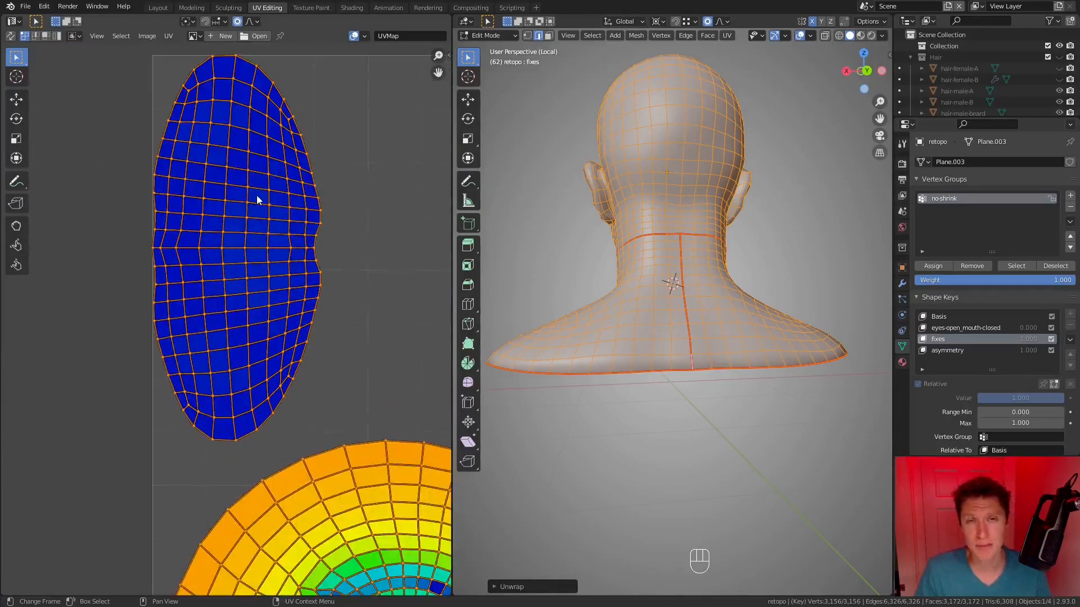
{"action": "middle_click_drag", "start_coordinate": [708, 315], "coordinate": [721, 279]}
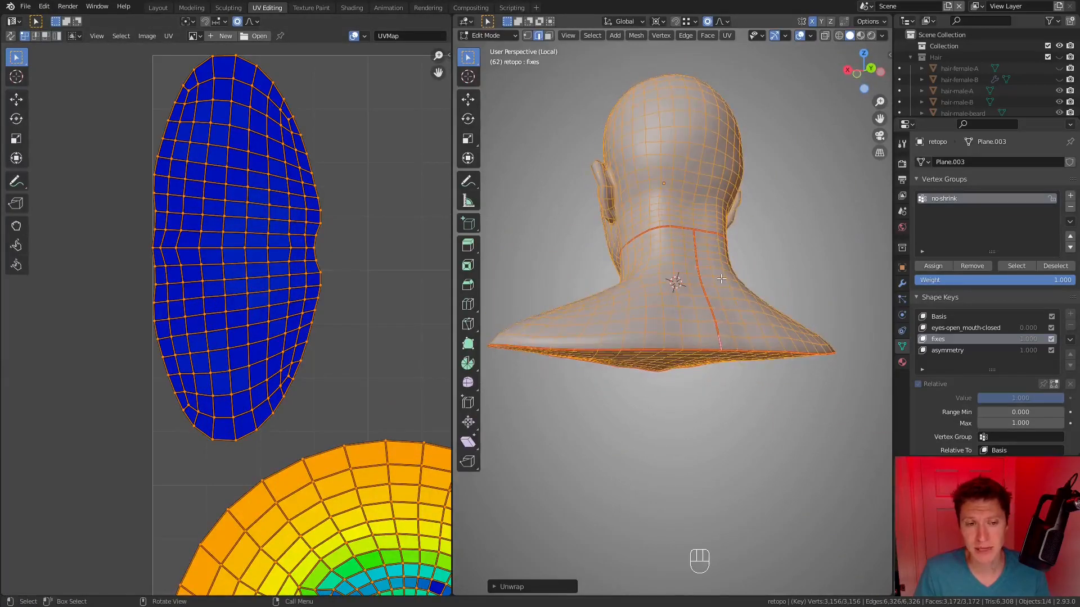
{"action": "middle_click_drag", "start_coordinate": [283, 296], "coordinate": [227, 225]}
{"action": "middle_click_drag", "start_coordinate": [439, 371], "coordinate": [140, 200]}
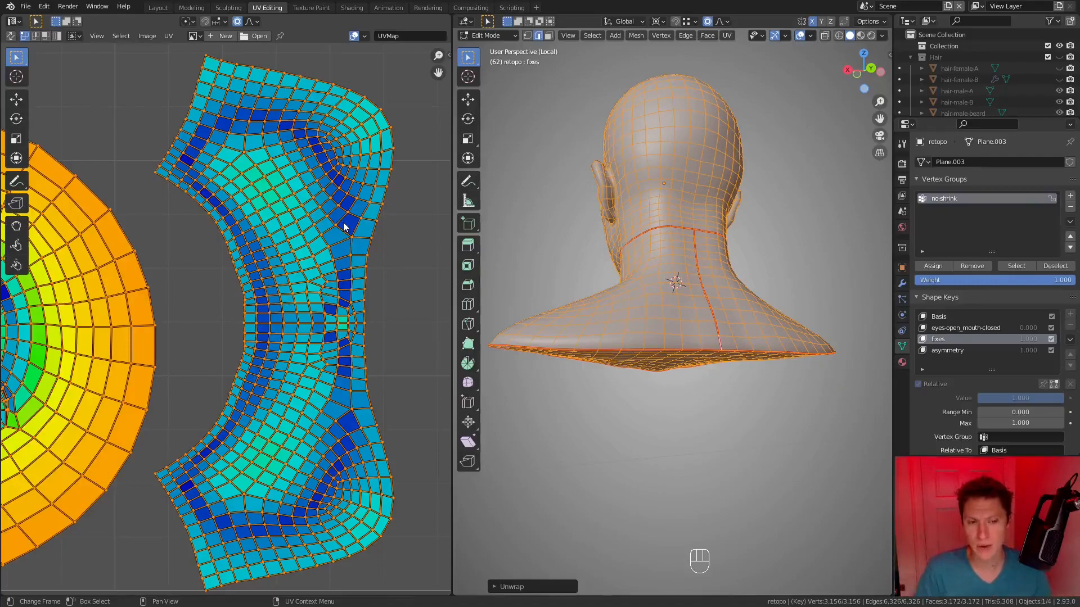
Step: Compare the Conformal and Angle Based unwrap methods on the neck and shoulder island, ending on Angle Based
{"action": "left_click", "coordinate": [507, 587]}
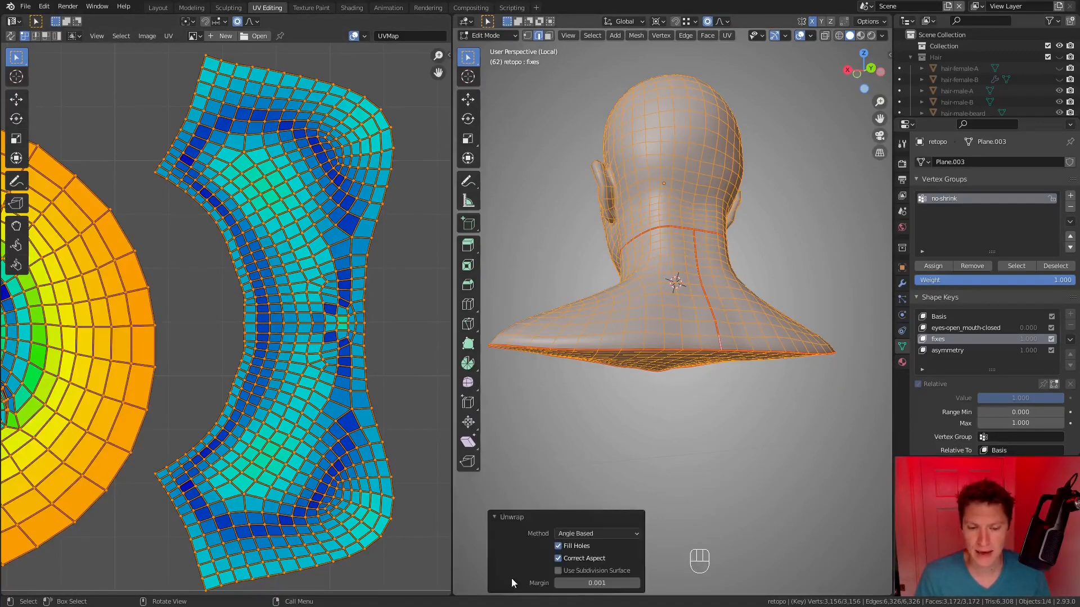
{"action": "left_click", "coordinate": [602, 532]}
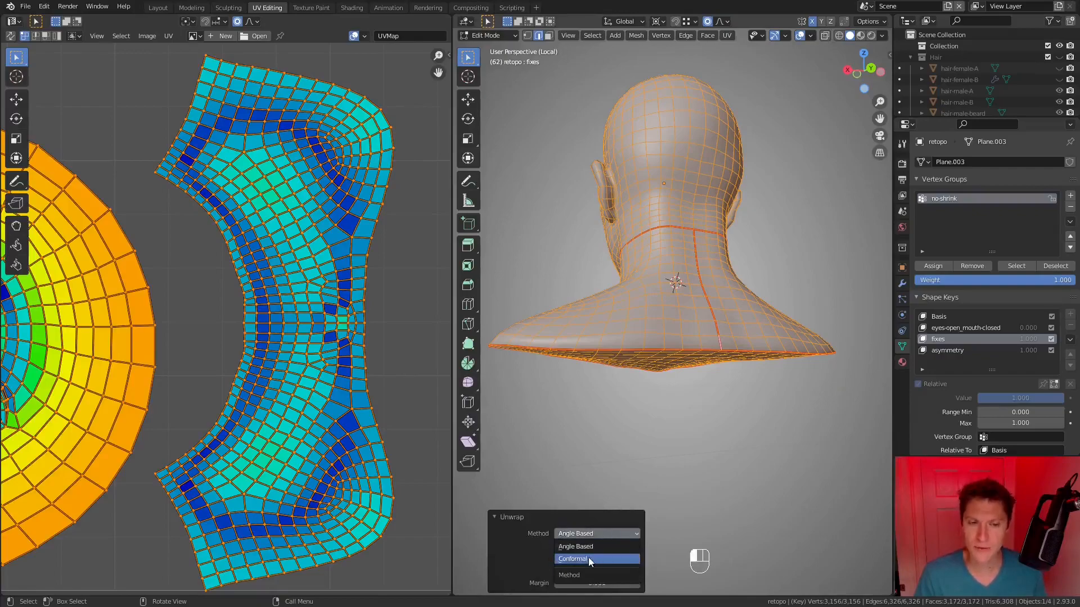
{"action": "left_click", "coordinate": [588, 559]}
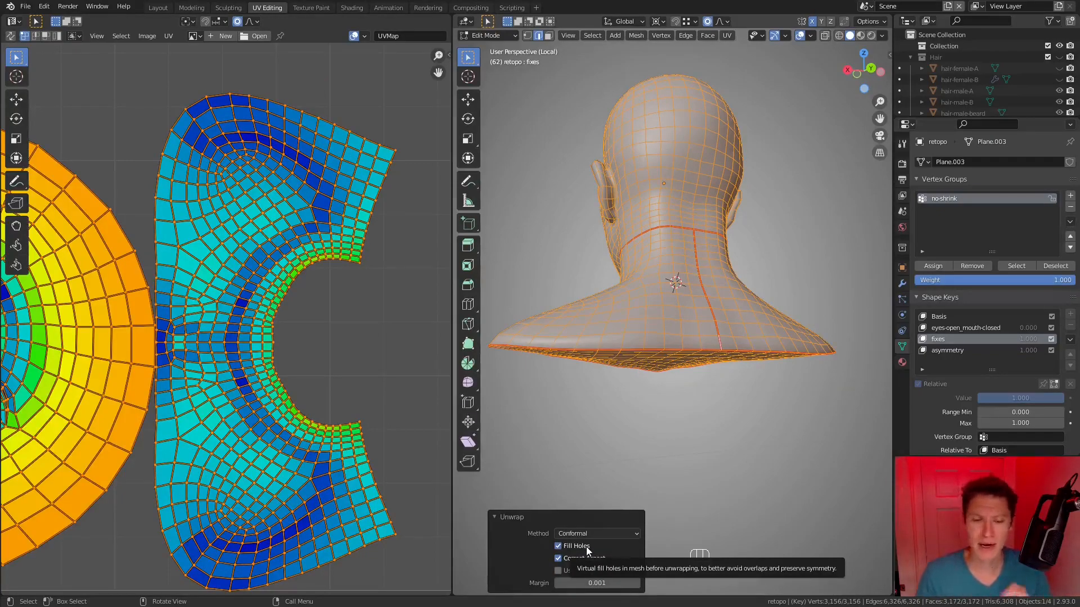
{"action": "left_click", "coordinate": [582, 536]}
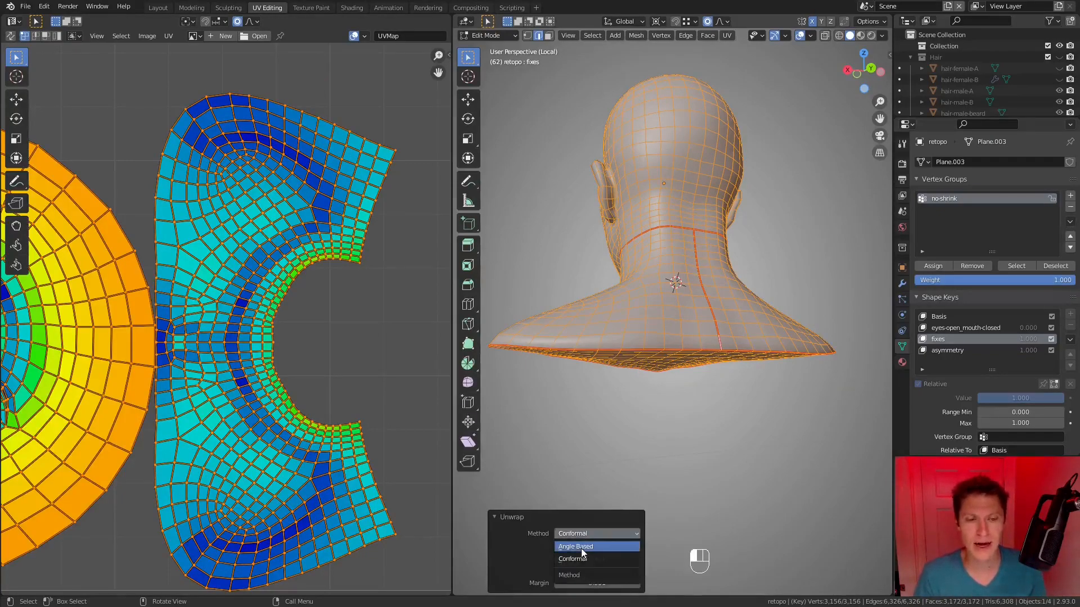
{"action": "left_click", "coordinate": [582, 549]}
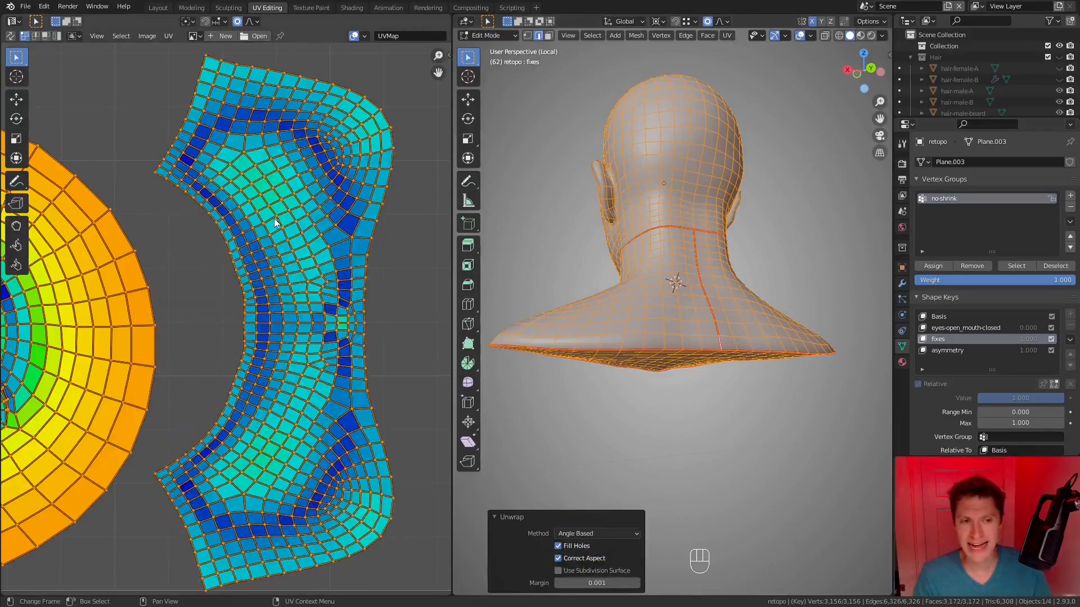
{"action": "left_click", "coordinate": [596, 533]}
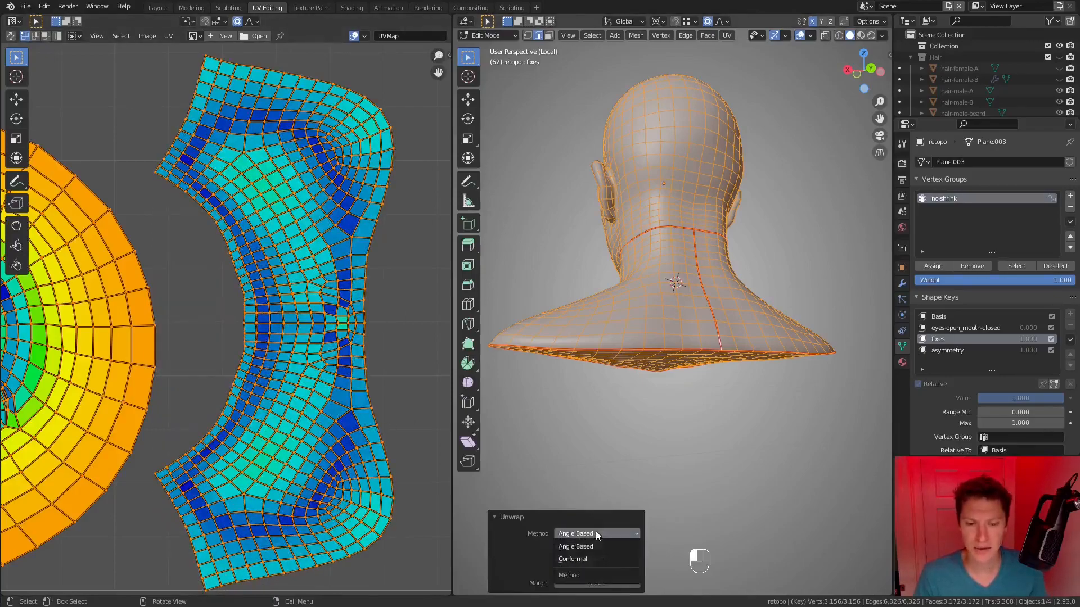
{"action": "left_click", "coordinate": [582, 559]}
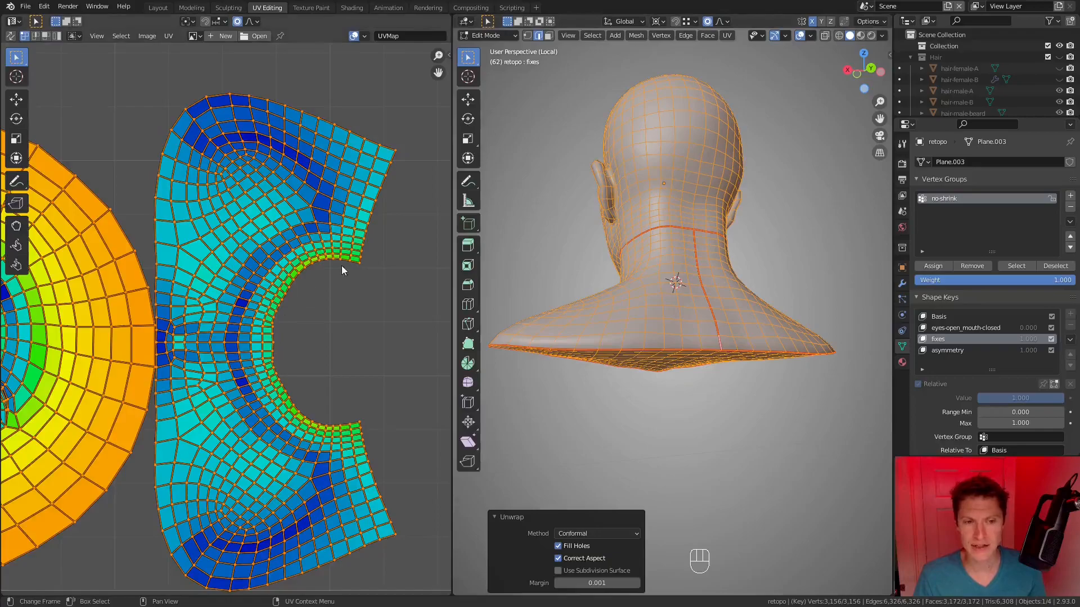
{"action": "scroll", "coordinate": [342, 265], "scroll_direction": "up", "scroll_amount": 4}
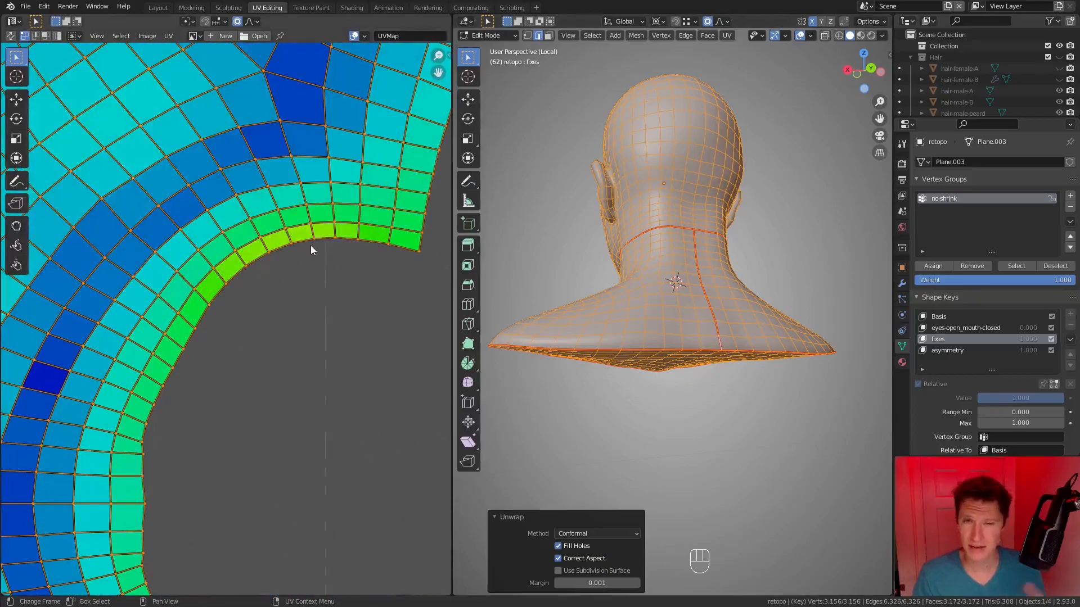
{"action": "scroll", "coordinate": [311, 245], "scroll_direction": "down", "scroll_amount": 5}
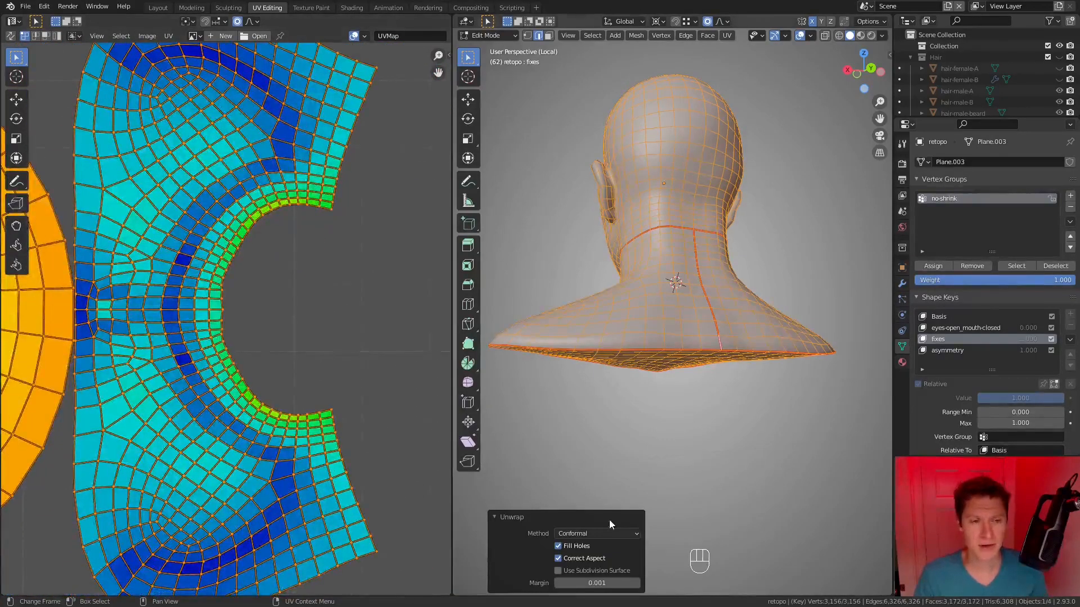
{"action": "left_click", "coordinate": [622, 532]}
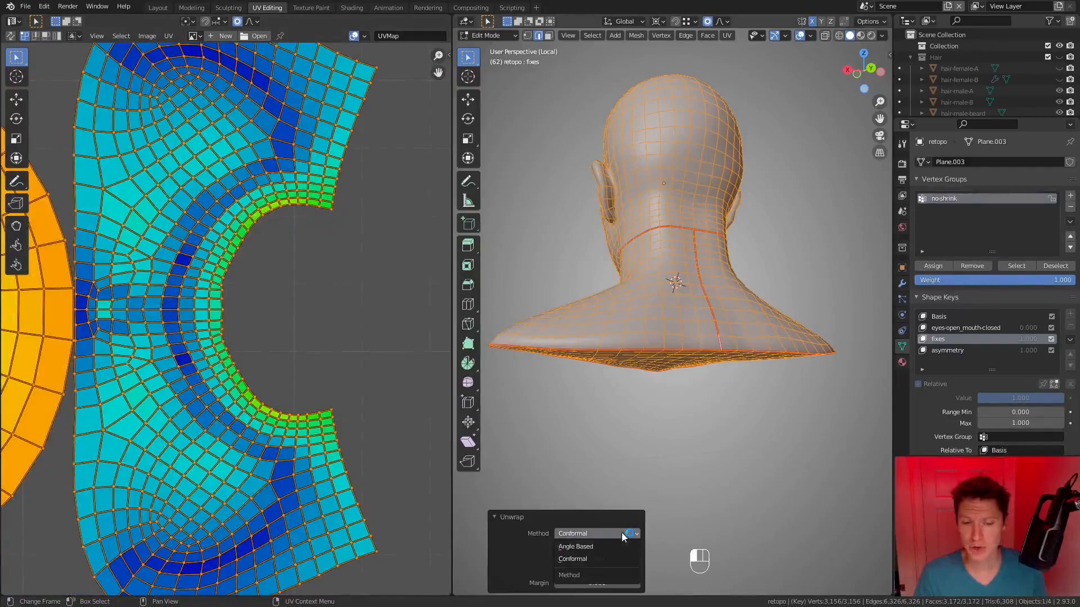
{"action": "left_click", "coordinate": [596, 545]}
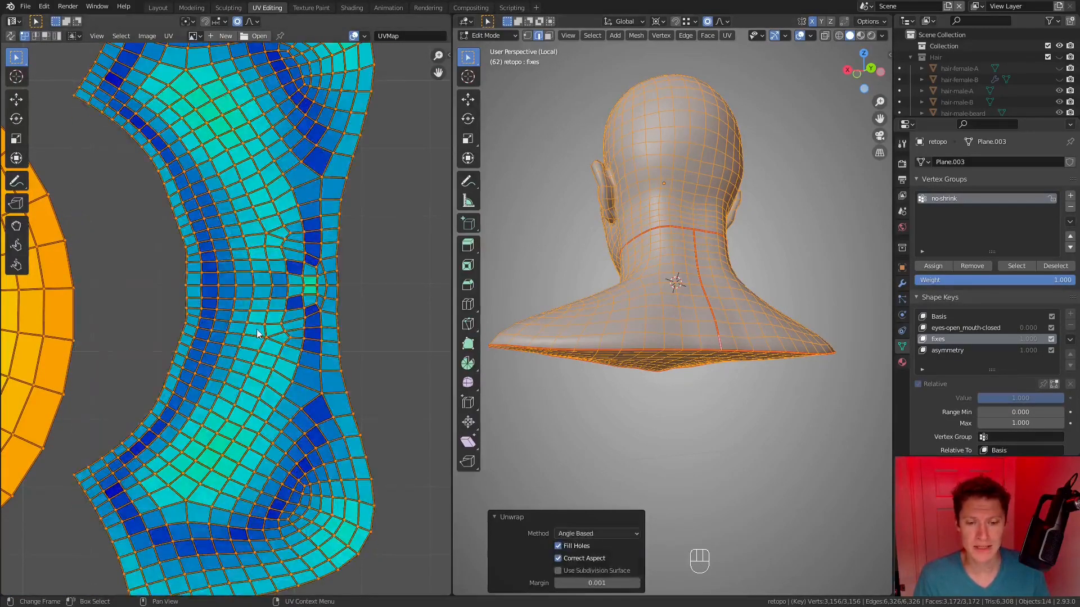
{"action": "scroll", "coordinate": [204, 292], "scroll_direction": "down", "scroll_amount": 4}
{"action": "middle_click_drag", "start_coordinate": [155, 256], "coordinate": [278, 292]}
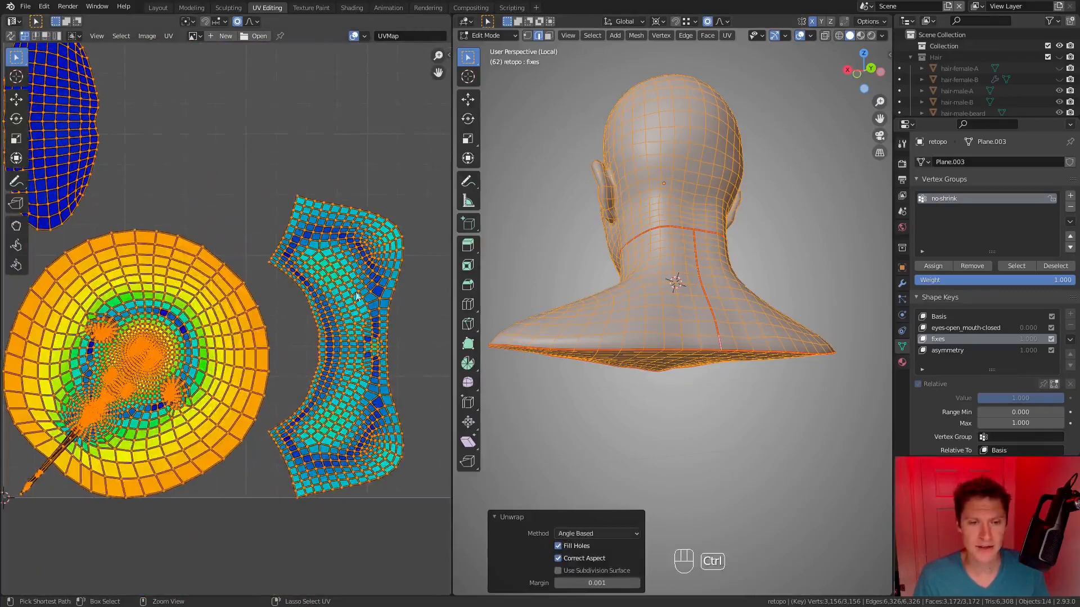
Step: Clear the selection and select the edge loop around the base of the ear, adding the missing edges in front of it
{"action": "key", "text": "a"}
{"action": "key", "text": "a"}
{"action": "middle_click_drag", "start_coordinate": [687, 275], "coordinate": [679, 308]}
{"action": "scroll", "coordinate": [647, 304], "scroll_direction": "up", "scroll_amount": 4}
{"action": "middle_click_drag", "start_coordinate": [679, 308], "coordinate": [649, 337], "text": "shift"}
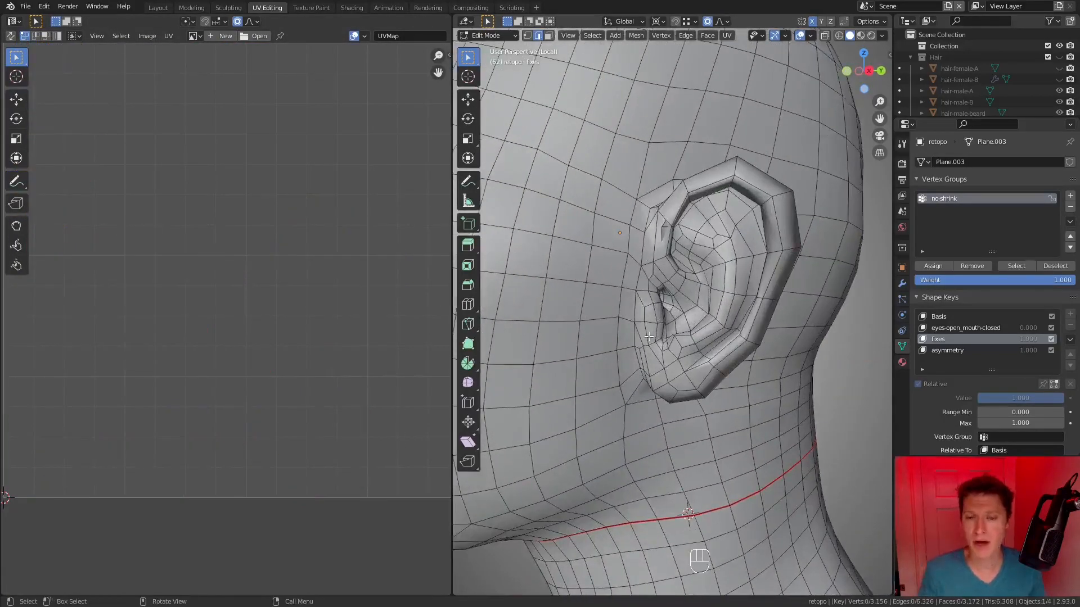
{"action": "middle_click", "coordinate": [629, 337], "text": "alt"}
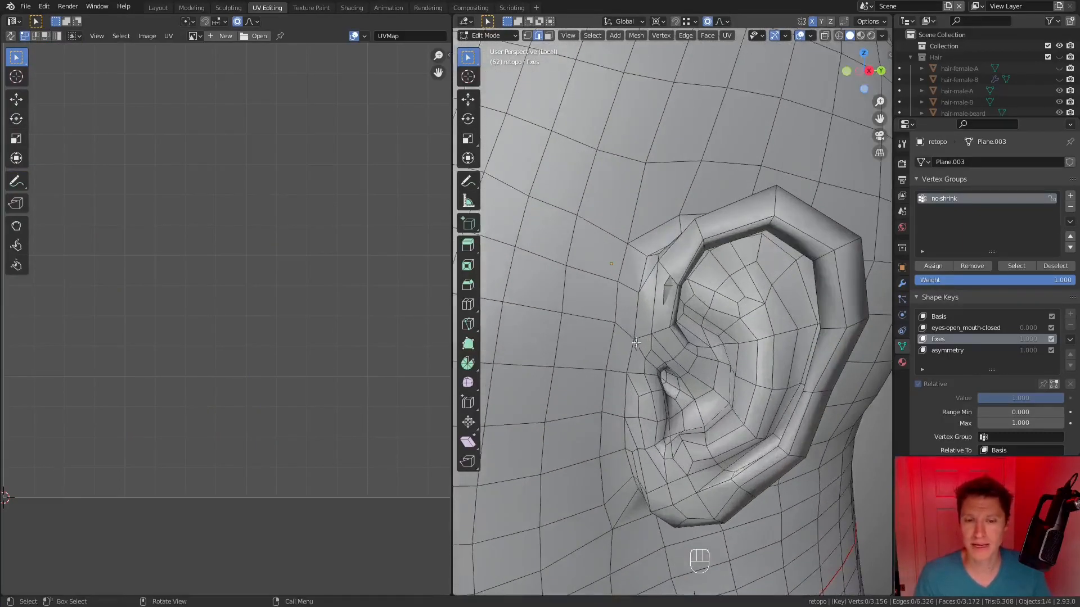
{"action": "left_click", "coordinate": [638, 313], "text": "alt"}
{"action": "middle_click_drag", "start_coordinate": [638, 313], "coordinate": [630, 276]}
{"action": "left_click", "coordinate": [628, 262], "text": "ctrl"}
{"action": "left_click", "coordinate": [640, 249], "text": "ctrl"}
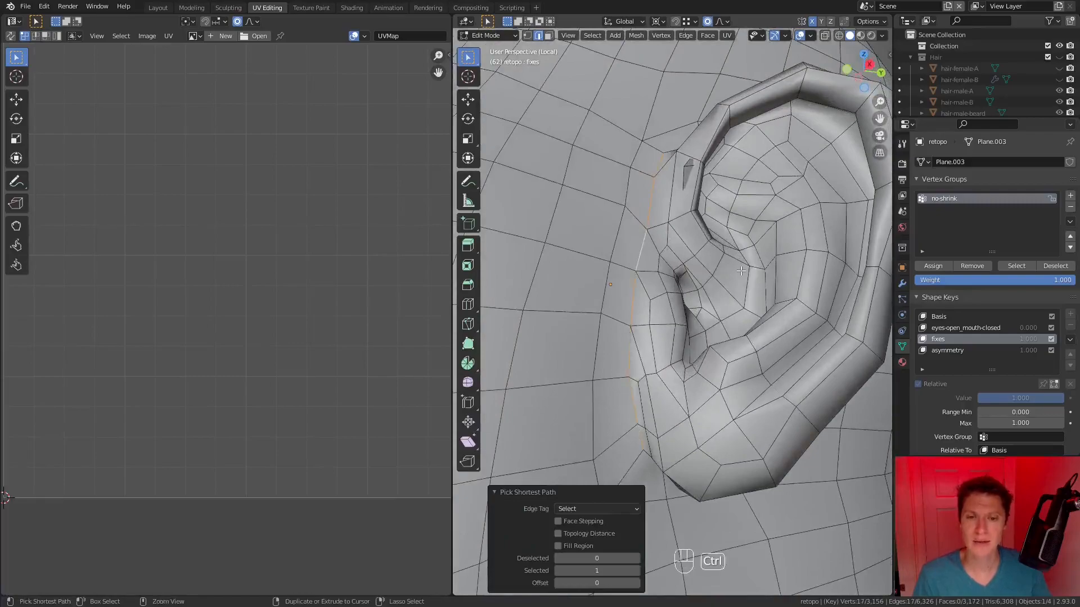
Step: Mirror the ear loop selection to the opposite ear across the X axis with Select Mirror
{"action": "middle_click_drag", "start_coordinate": [725, 163], "coordinate": [730, 210], "text": "ctrl"}
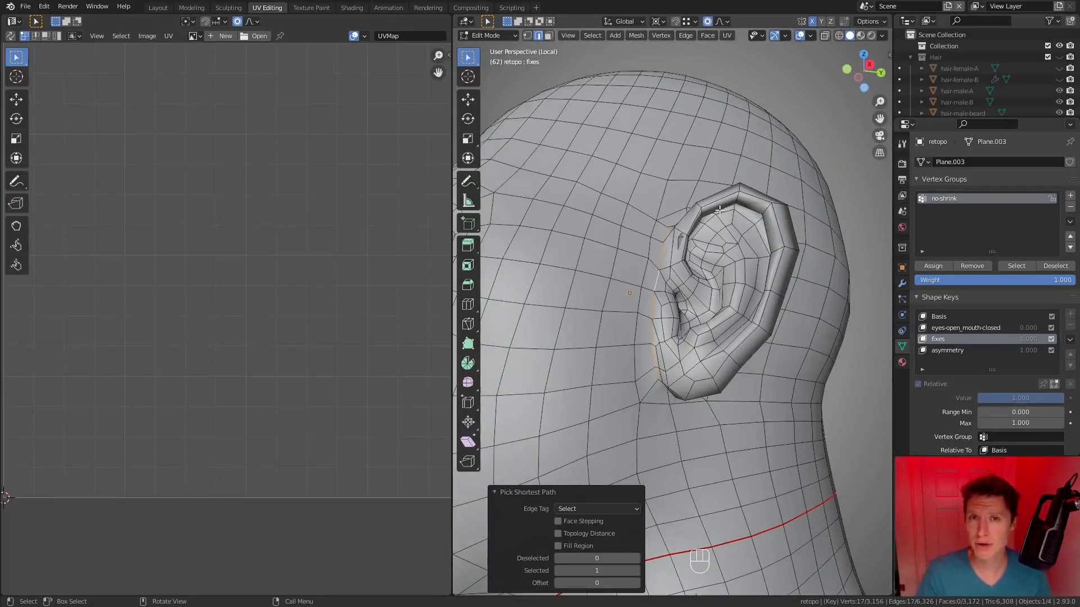
{"action": "left_click", "coordinate": [592, 35]}
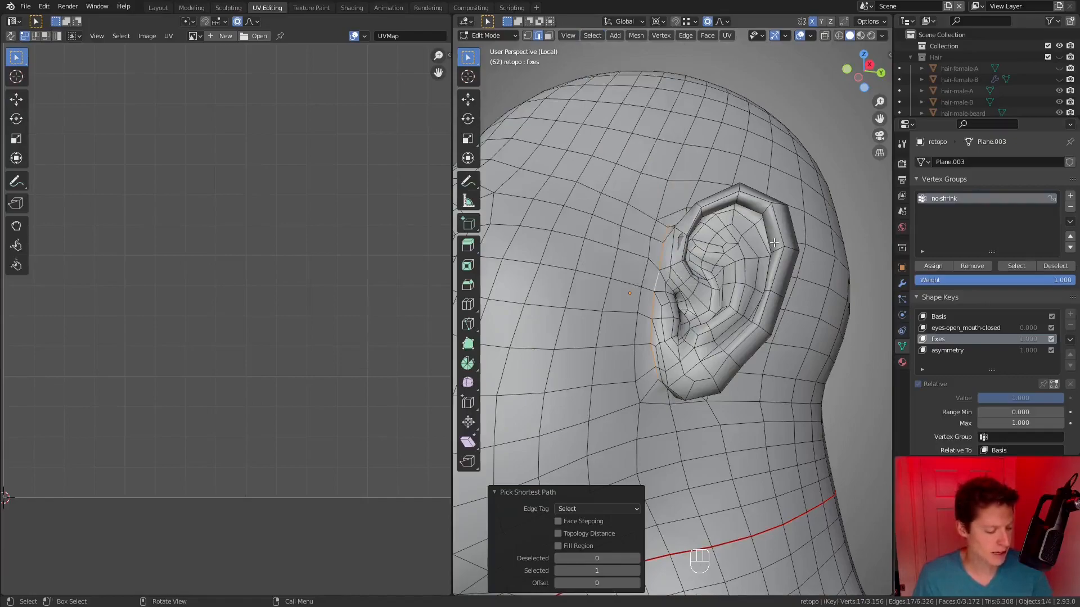
{"action": "key", "text": "shift+ctrl+m"}
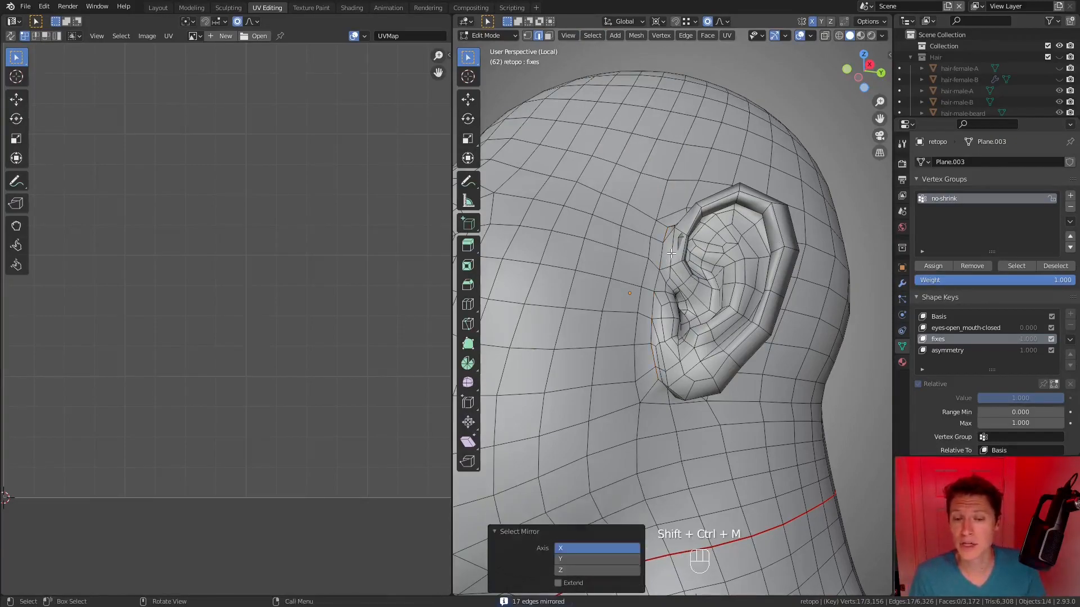
Step: Extend the mirrored selection so the edge loops at both ear bases are selected, and mark them as seams
{"action": "middle_click_drag", "start_coordinate": [672, 250], "coordinate": [589, 275]}
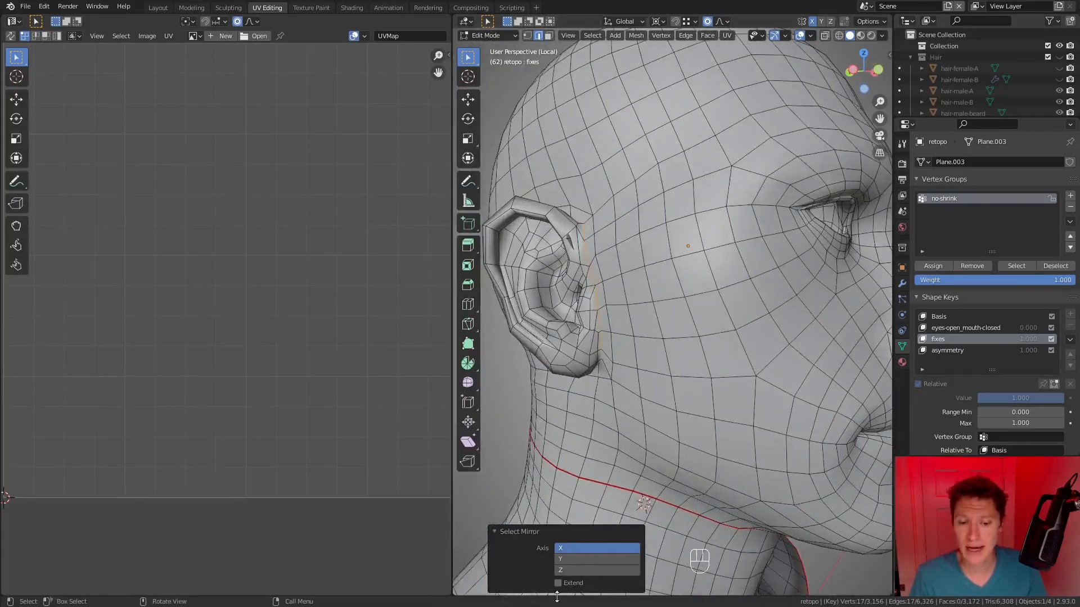
{"action": "left_click", "coordinate": [557, 583]}
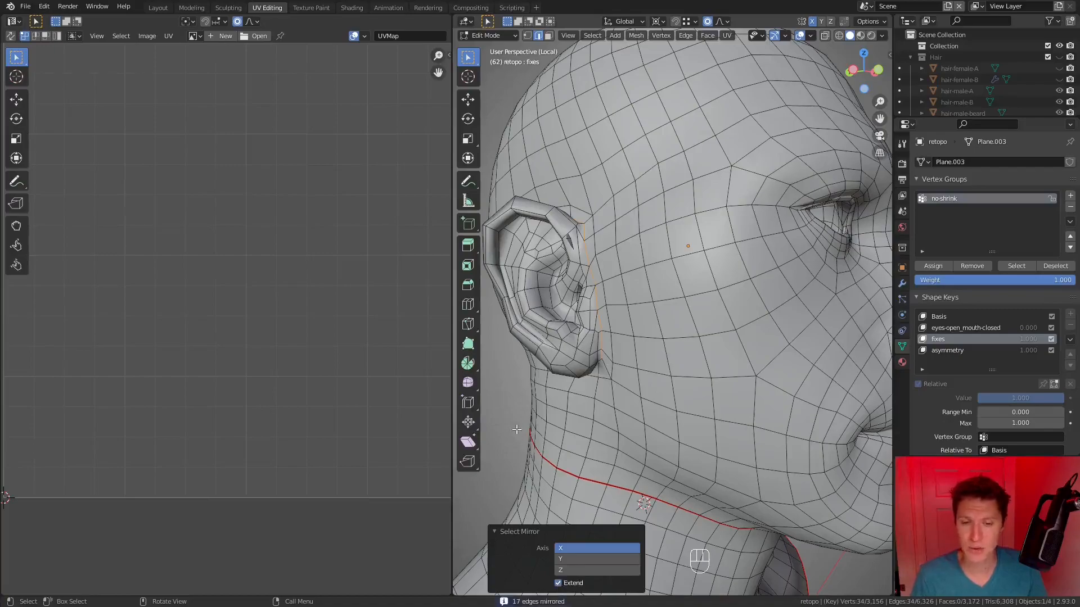
{"action": "middle_click_drag", "start_coordinate": [720, 265], "coordinate": [554, 304]}
{"action": "middle_click_drag", "start_coordinate": [681, 357], "coordinate": [685, 302], "text": "ctrl"}
{"action": "key", "text": "ctrl+e"}
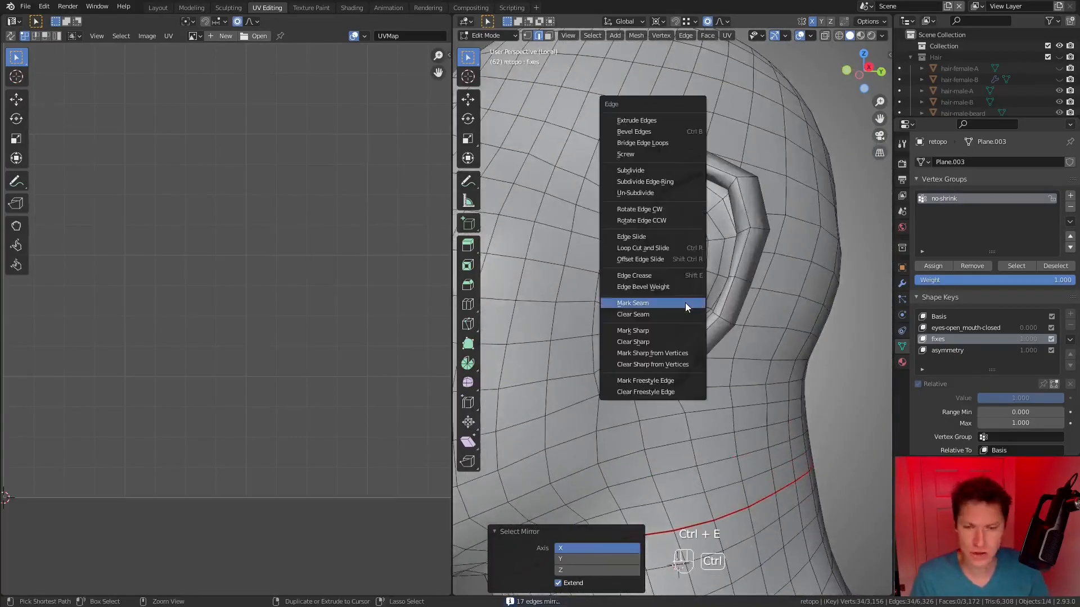
{"action": "left_click", "coordinate": [678, 303]}
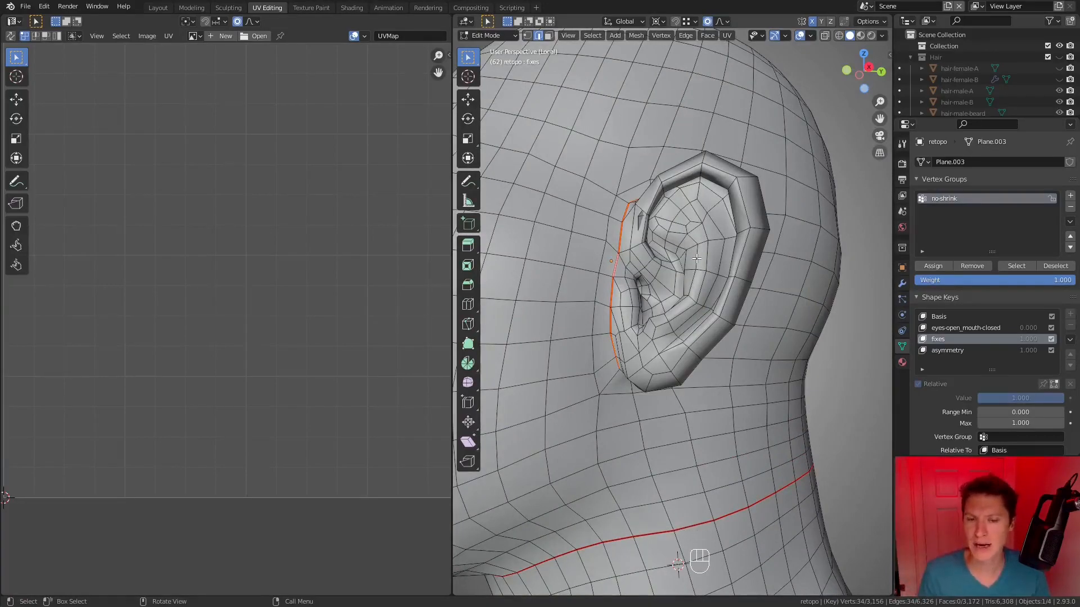
Step: Examine the ear's inner folds, canal and back side to judge where additional seams should go
{"action": "scroll", "coordinate": [696, 259], "scroll_direction": "up", "scroll_amount": 4}
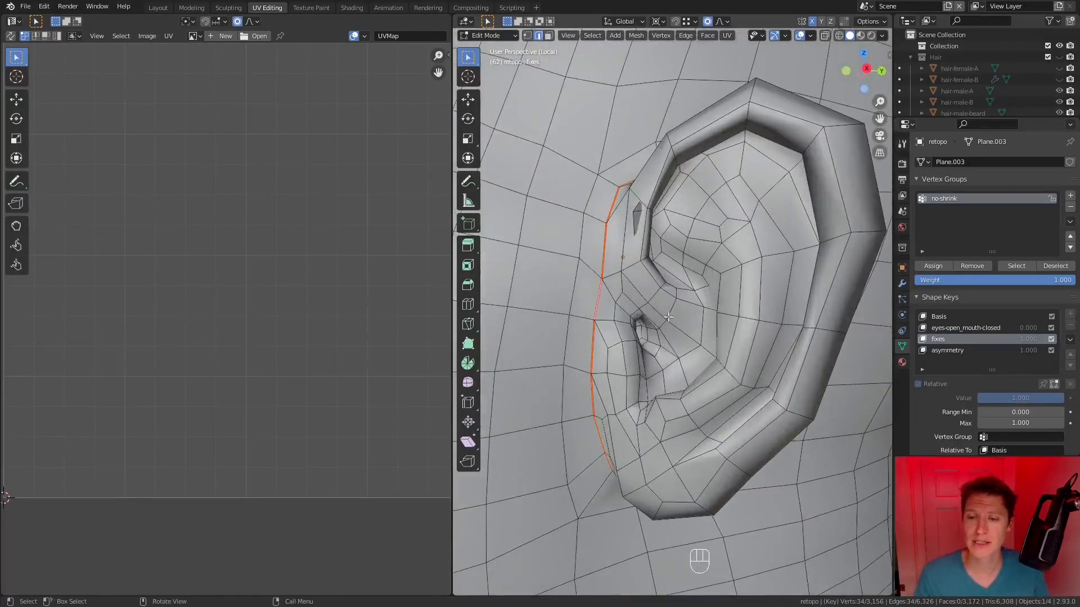
{"action": "scroll", "coordinate": [668, 316], "scroll_direction": "up", "scroll_amount": 6}
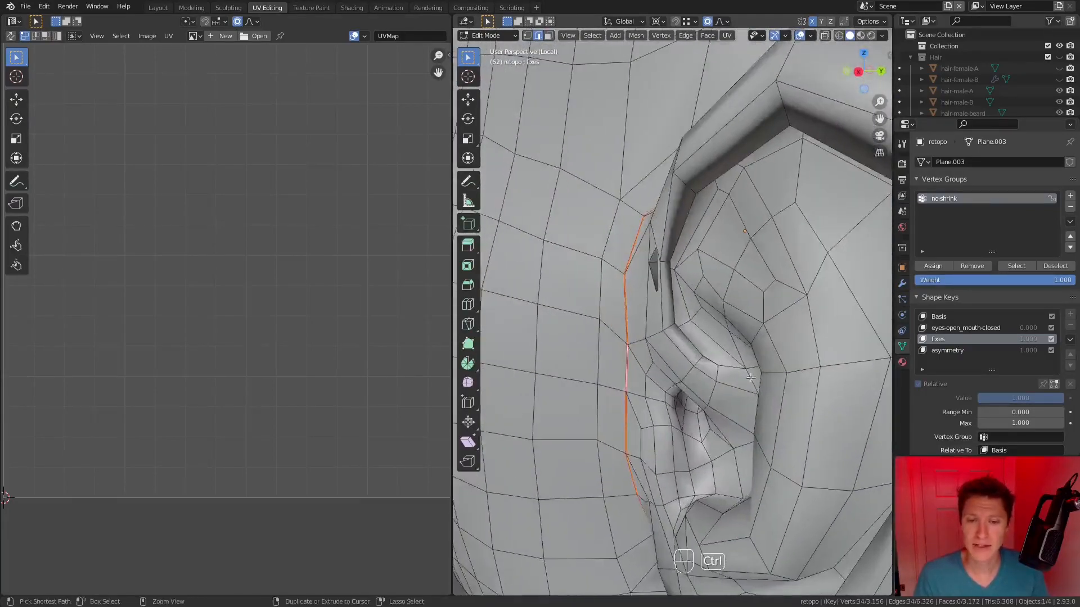
{"action": "scroll", "coordinate": [715, 323], "scroll_direction": "down", "scroll_amount": 5}
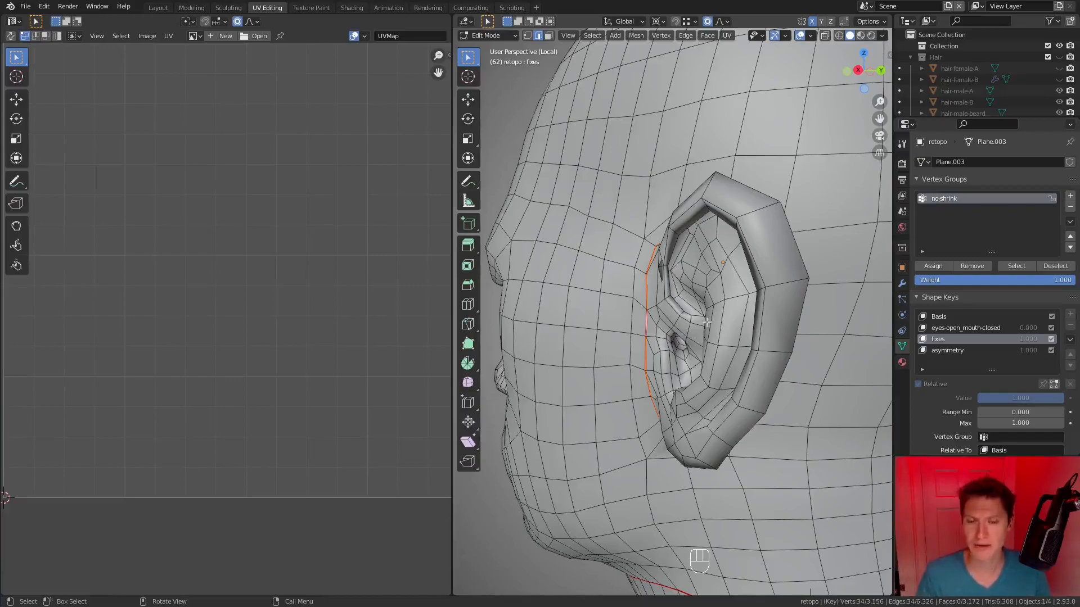
{"action": "scroll", "coordinate": [722, 288], "scroll_direction": "up", "scroll_amount": 2}
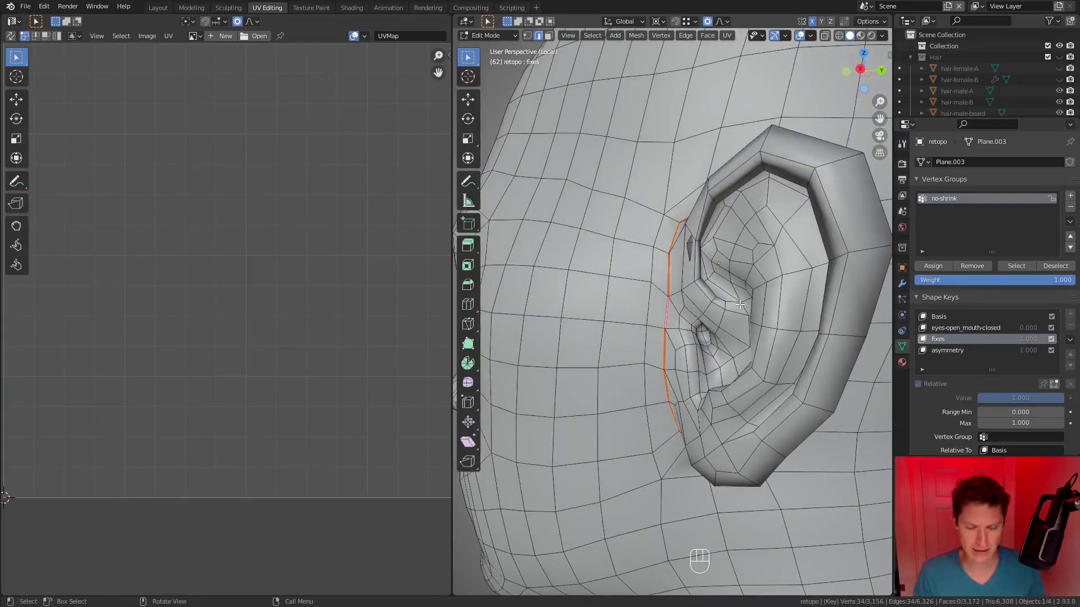
{"action": "middle_click_drag", "start_coordinate": [740, 289], "coordinate": [741, 259], "text": "ctrl"}
{"action": "middle_click_drag", "start_coordinate": [785, 144], "coordinate": [749, 190], "text": "shift"}
{"action": "middle_click_drag", "start_coordinate": [749, 190], "coordinate": [749, 228], "text": "ctrl"}
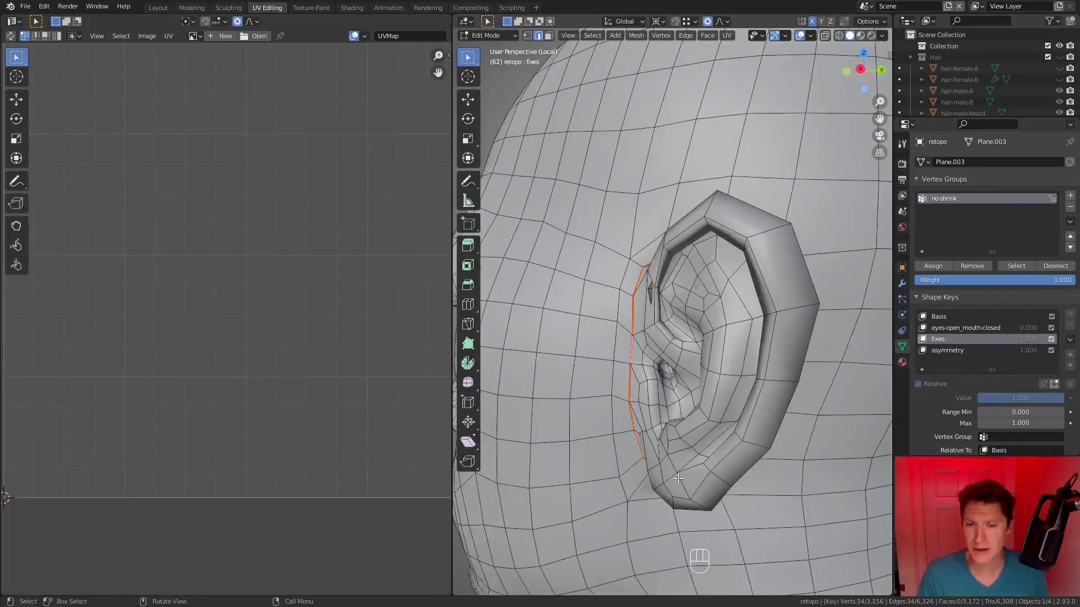
{"action": "middle_click_drag", "start_coordinate": [678, 478], "coordinate": [591, 292]}
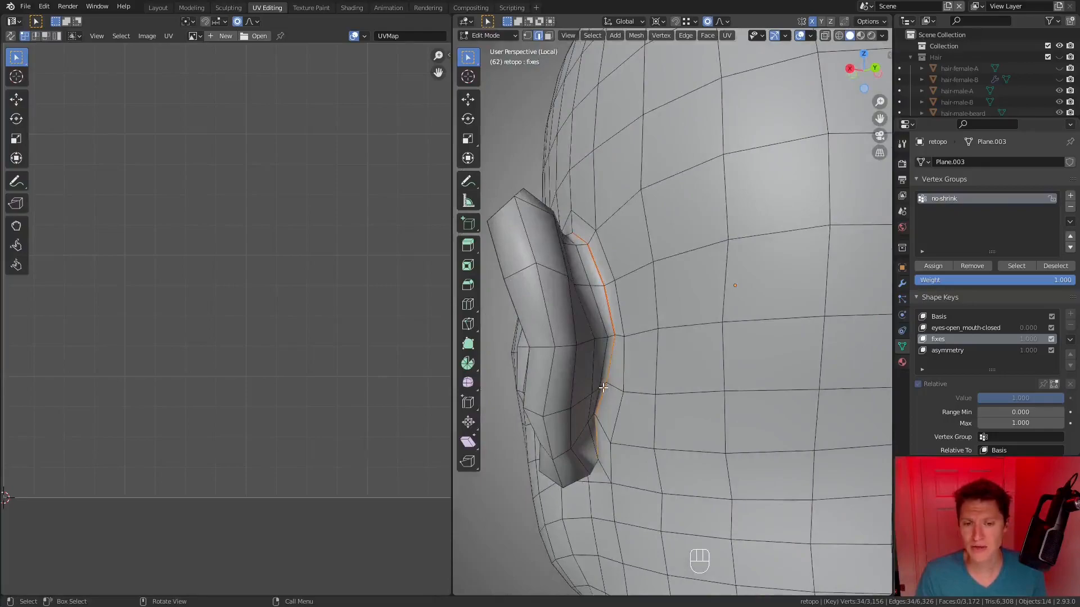
{"action": "middle_click_drag", "start_coordinate": [603, 387], "coordinate": [723, 263]}
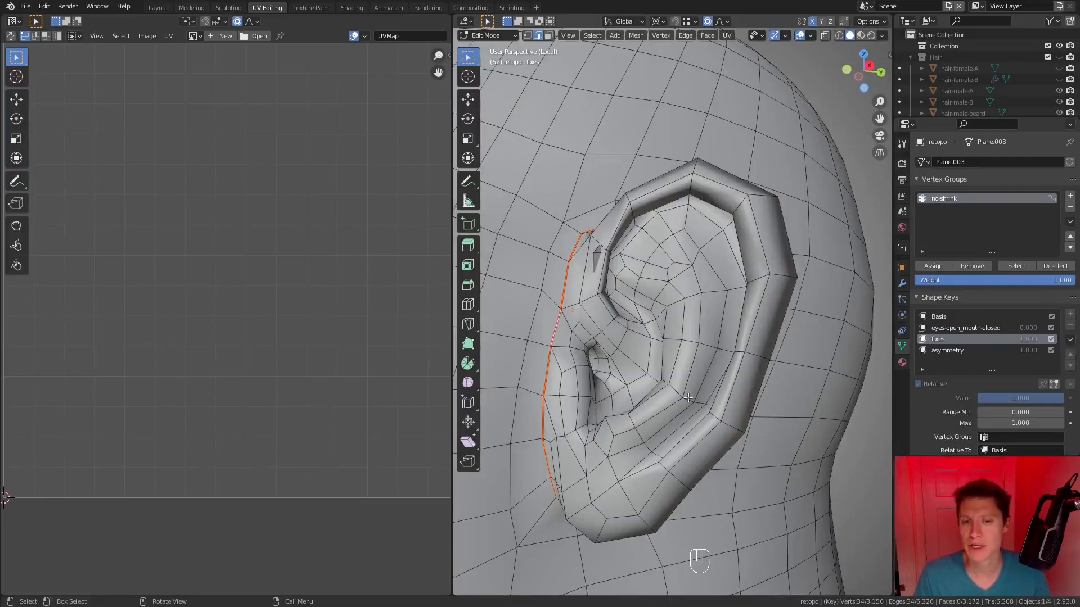
Step: Select an edge path from the inner ear fold, around the ear canal opening and down below it
{"action": "middle_click_drag", "start_coordinate": [658, 391], "coordinate": [627, 351]}
{"action": "middle_click_drag", "start_coordinate": [627, 351], "coordinate": [661, 323]}
{"action": "middle_click_drag", "start_coordinate": [661, 324], "coordinate": [574, 208], "text": "shift"}
{"action": "middle_click_drag", "start_coordinate": [611, 283], "coordinate": [649, 319]}
{"action": "left_click", "coordinate": [613, 343], "text": "ctrl"}
{"action": "middle_click_drag", "start_coordinate": [710, 371], "coordinate": [669, 363]}
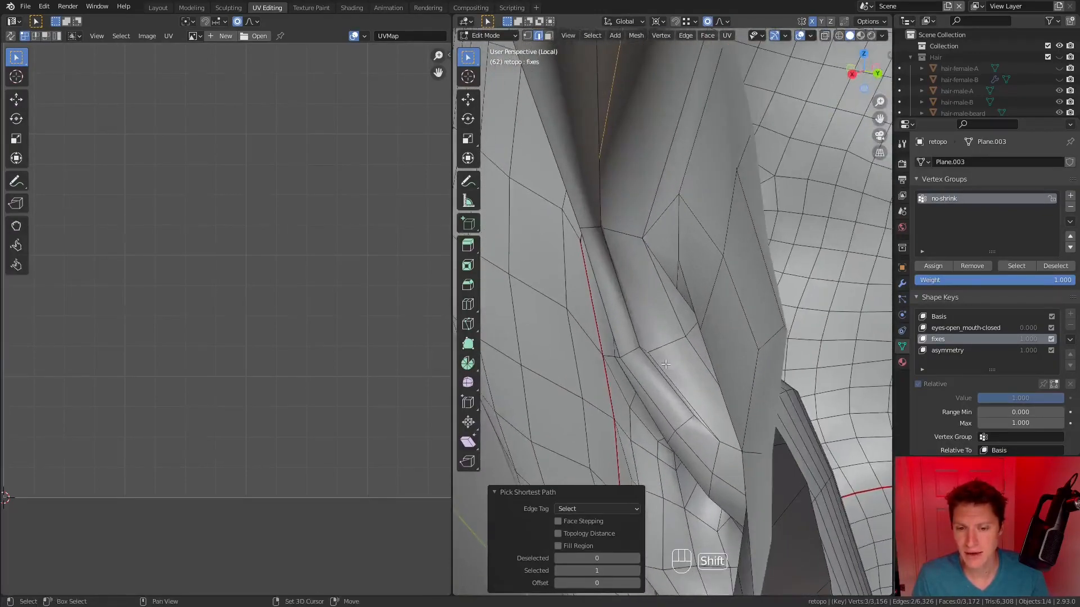
{"action": "middle_click_drag", "start_coordinate": [726, 400], "coordinate": [679, 342]}
{"action": "left_click", "coordinate": [780, 299], "text": "ctrl"}
{"action": "left_click", "coordinate": [679, 341], "text": "ctrl"}
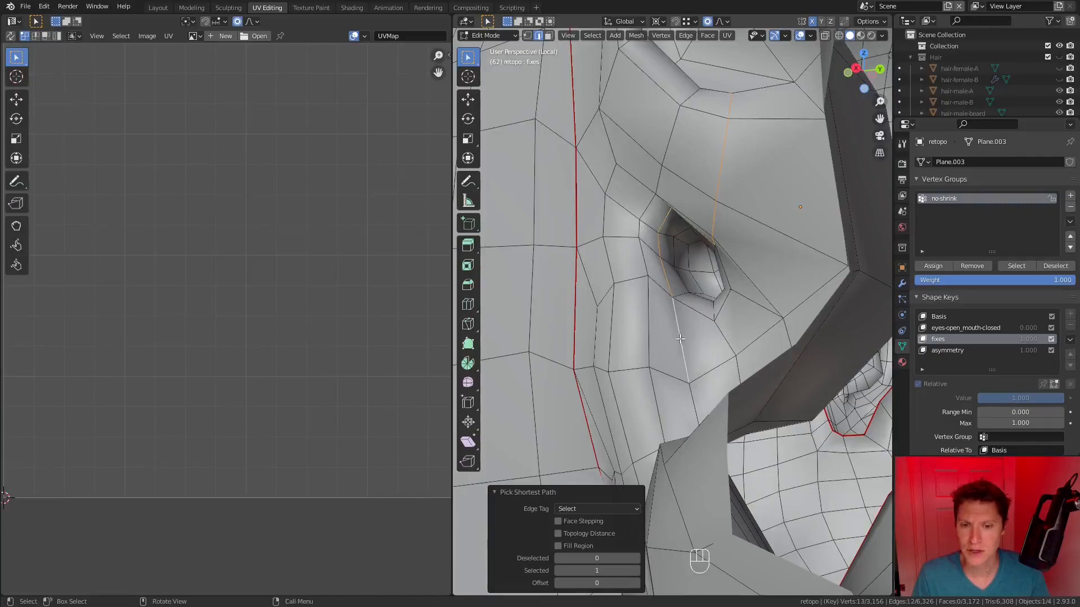
Step: Extend the edge path from below the ear canal through the notch to the groove above the earlobe
{"action": "left_click", "coordinate": [496, 493]}
{"action": "middle_click_drag", "start_coordinate": [579, 349], "coordinate": [649, 360]}
{"action": "left_click", "coordinate": [618, 375], "text": "ctrl"}
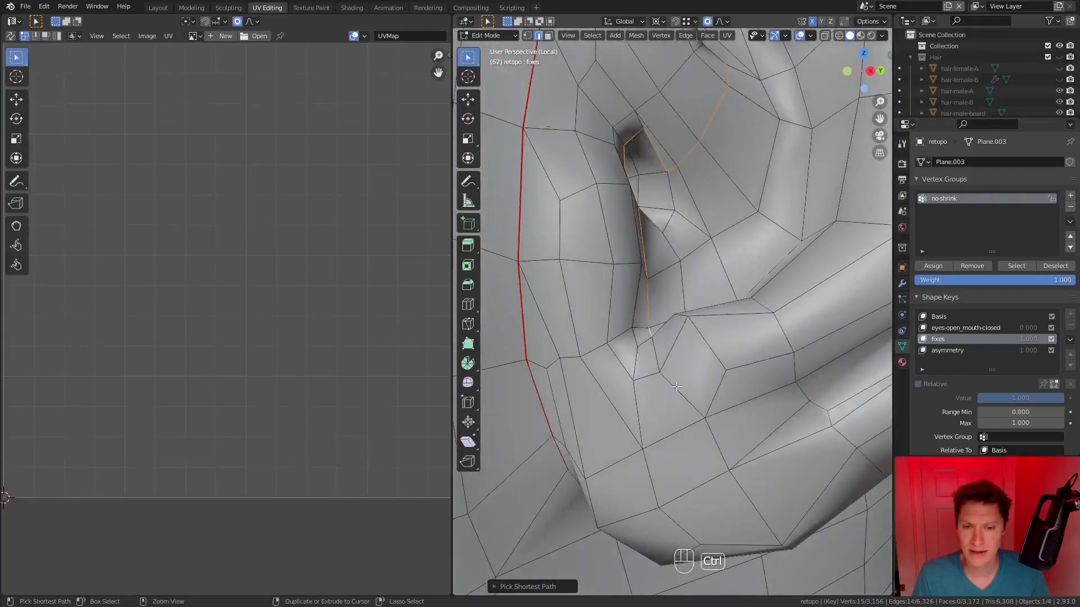
{"action": "left_click", "coordinate": [696, 386], "text": "ctrl"}
{"action": "middle_click_drag", "start_coordinate": [697, 387], "coordinate": [724, 355]}
{"action": "scroll", "coordinate": [724, 354], "scroll_direction": "up", "scroll_amount": 1}
{"action": "left_click", "coordinate": [675, 412], "text": "shift"}
{"action": "middle_click_drag", "start_coordinate": [721, 406], "coordinate": [740, 411]}
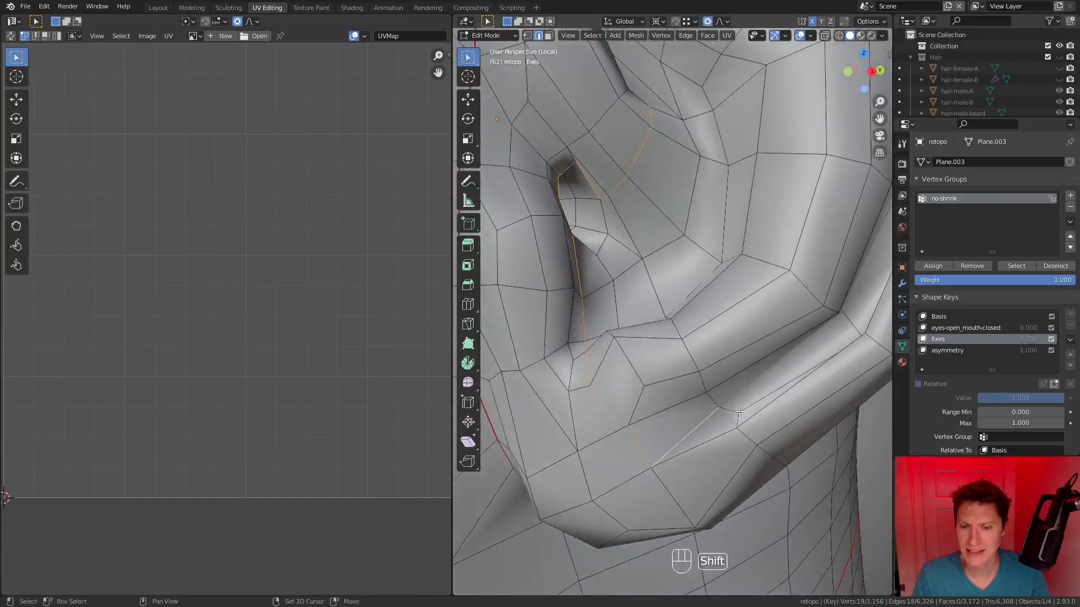
Step: Continue the edge path up along the groove inside the ear's outer rim to its upper front end
{"action": "middle_click_drag", "start_coordinate": [783, 358], "coordinate": [780, 337]}
{"action": "left_click", "coordinate": [779, 337], "text": "ctrl"}
{"action": "left_click", "coordinate": [778, 338], "text": "ctrl"}
{"action": "middle_click_drag", "start_coordinate": [804, 272], "coordinate": [777, 287], "text": "shift"}
{"action": "left_click", "coordinate": [776, 247], "text": "ctrl"}
{"action": "middle_click_drag", "start_coordinate": [776, 247], "coordinate": [681, 205]}
{"action": "left_click", "coordinate": [679, 207], "text": "ctrl"}
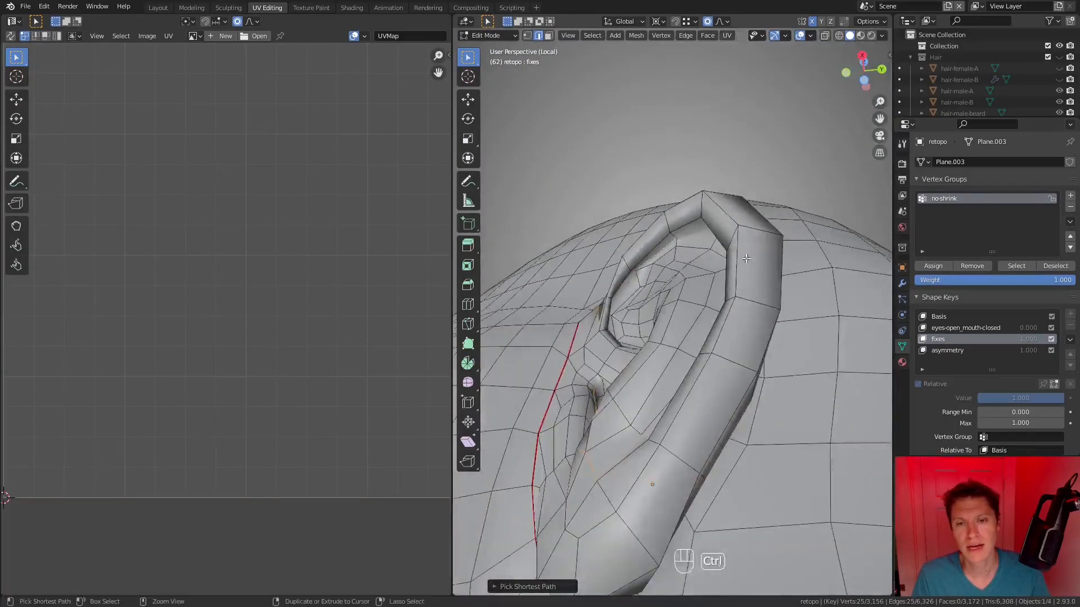
Step: Check the inner ear path in wireframe, mirror the selection to both ears and mark the edges as seams
{"action": "key", "text": "z"}
{"action": "mouse_move", "coordinate": [683, 270]}
{"action": "middle_mouse_down"}
{"action": "mouse_move", "coordinate": [736, 271]}
{"action": "mouse_move", "coordinate": [694, 284]}
{"action": "middle_mouse_up"}
{"action": "key", "text": "z"}
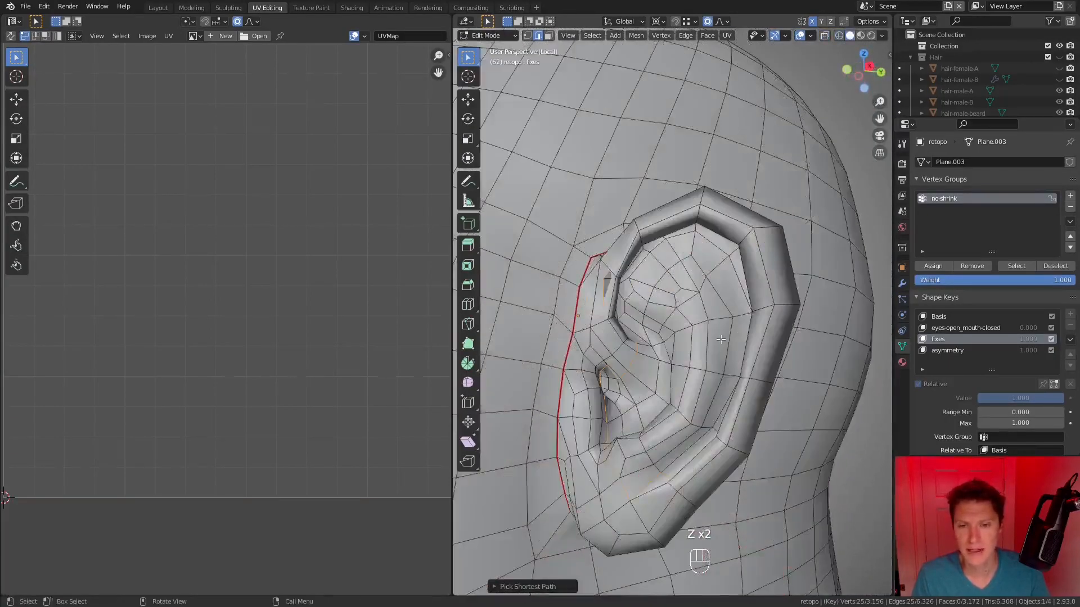
{"action": "scroll", "coordinate": [720, 339], "scroll_direction": "down", "scroll_amount": 2}
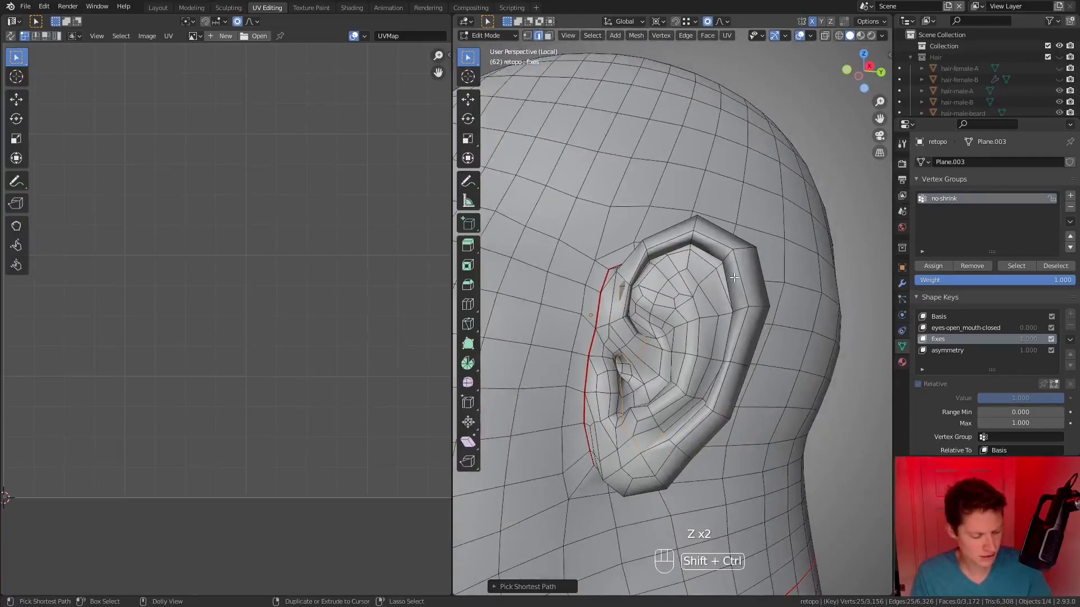
{"action": "key", "text": "shift+ctrl+m"}
{"action": "key", "text": "ctrl+e"}
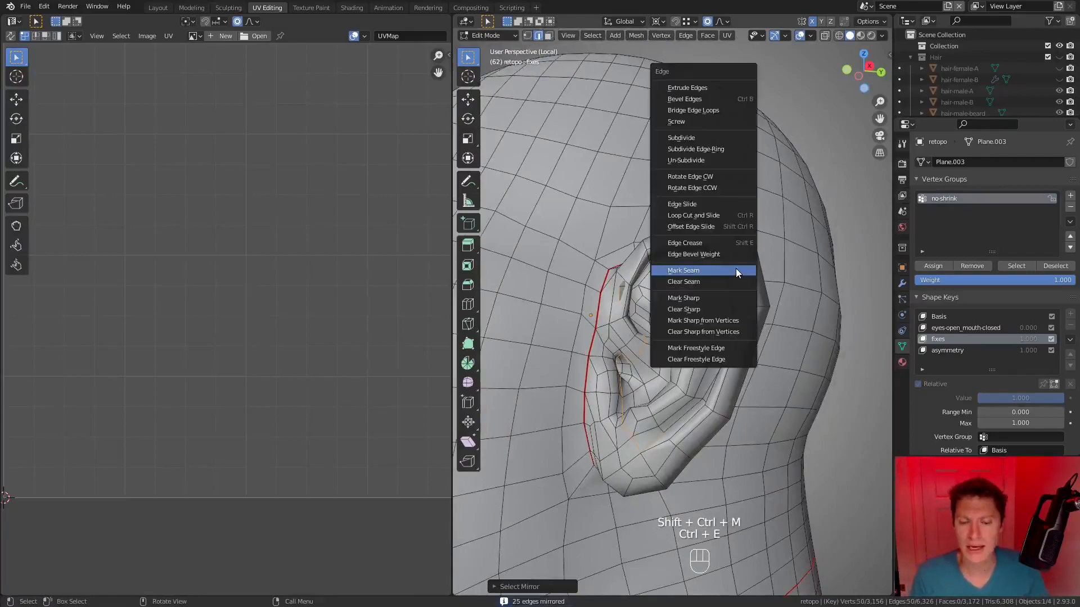
{"action": "left_click", "coordinate": [734, 267]}
{"action": "middle_click_drag", "start_coordinate": [734, 267], "coordinate": [713, 273]}
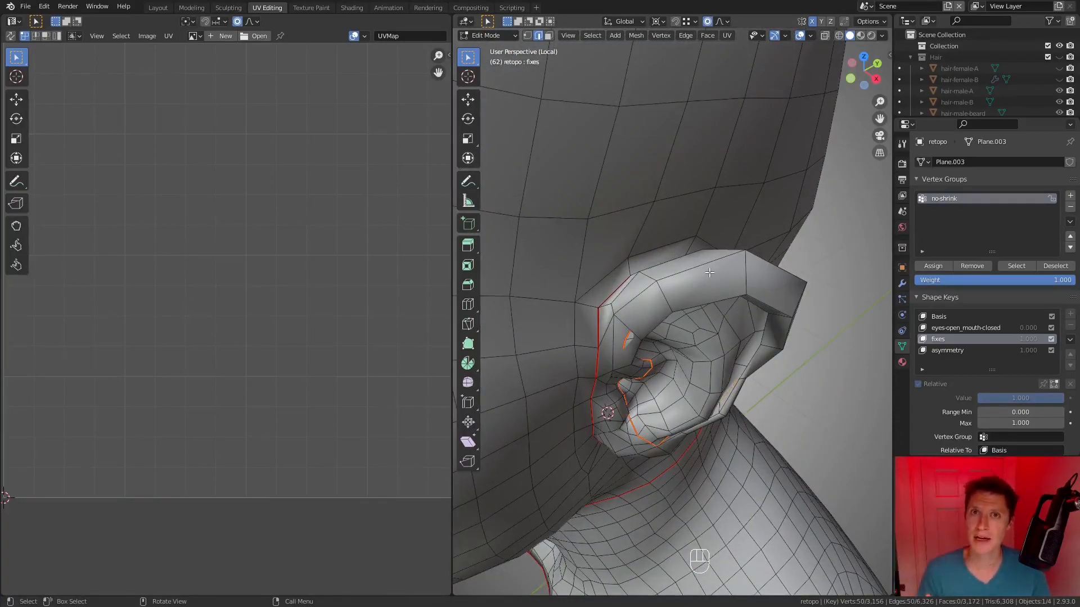
Step: Select an edge path along the ear's outer rim, from its upper front over the top and down to the earlobe
{"action": "mouse_move", "coordinate": [686, 270]}
{"action": "middle_mouse_down", "text": "ctrl"}
{"action": "mouse_move", "coordinate": [600, 316]}
{"action": "mouse_move", "coordinate": [670, 273]}
{"action": "middle_mouse_up", "text": "ctrl"}
{"action": "left_click", "coordinate": [619, 318]}
{"action": "left_click", "coordinate": [726, 272], "text": "ctrl"}
{"action": "middle_click_drag", "start_coordinate": [787, 272], "coordinate": [651, 268]}
{"action": "left_click", "coordinate": [683, 403], "text": "ctrl"}
{"action": "middle_click_drag", "start_coordinate": [683, 402], "coordinate": [682, 281]}
{"action": "left_click", "coordinate": [675, 358], "text": "ctrl"}
{"action": "middle_click_drag", "start_coordinate": [675, 357], "coordinate": [563, 406]}
{"action": "left_click", "coordinate": [532, 418], "text": "ctrl"}
{"action": "left_click", "coordinate": [548, 297], "text": "ctrl"}
Step: Deselect one edge midway along the back of the ear rim, leaving a gap in the selected path
{"action": "middle_click_drag", "start_coordinate": [779, 233], "coordinate": [640, 302]}
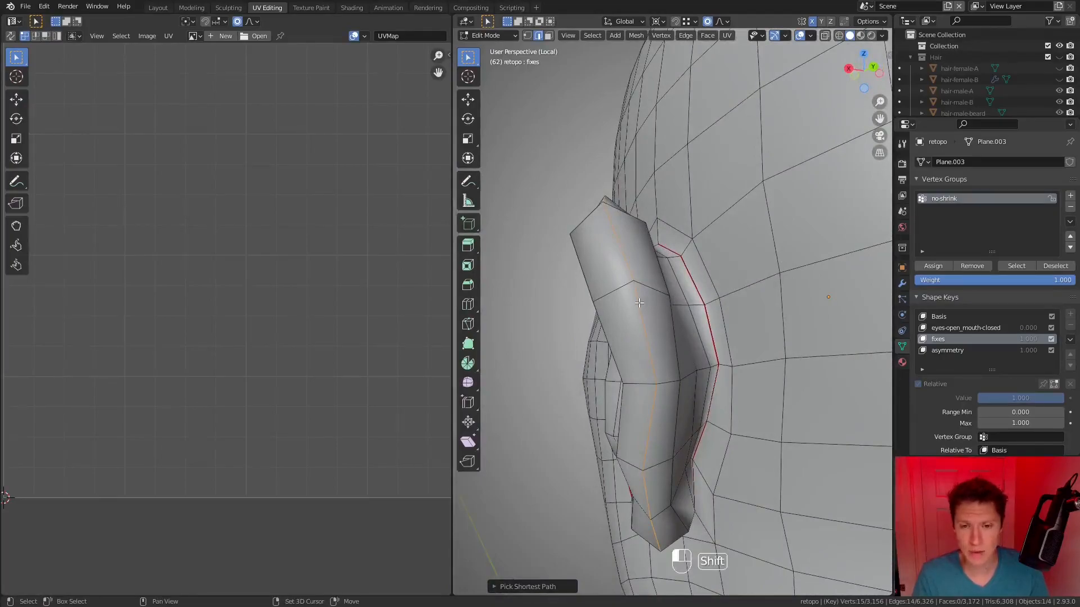
{"action": "left_click", "coordinate": [639, 303], "text": "shift"}
{"action": "scroll", "coordinate": [695, 274], "scroll_direction": "down", "scroll_amount": 2}
{"action": "middle_click_drag", "start_coordinate": [696, 274], "coordinate": [674, 225]}
{"action": "mouse_move", "coordinate": [723, 315]}
{"action": "middle_mouse_down"}
{"action": "mouse_move", "coordinate": [762, 313]}
{"action": "mouse_move", "coordinate": [725, 316]}
{"action": "middle_mouse_up"}
{"action": "left_click", "coordinate": [729, 314], "text": "shift"}
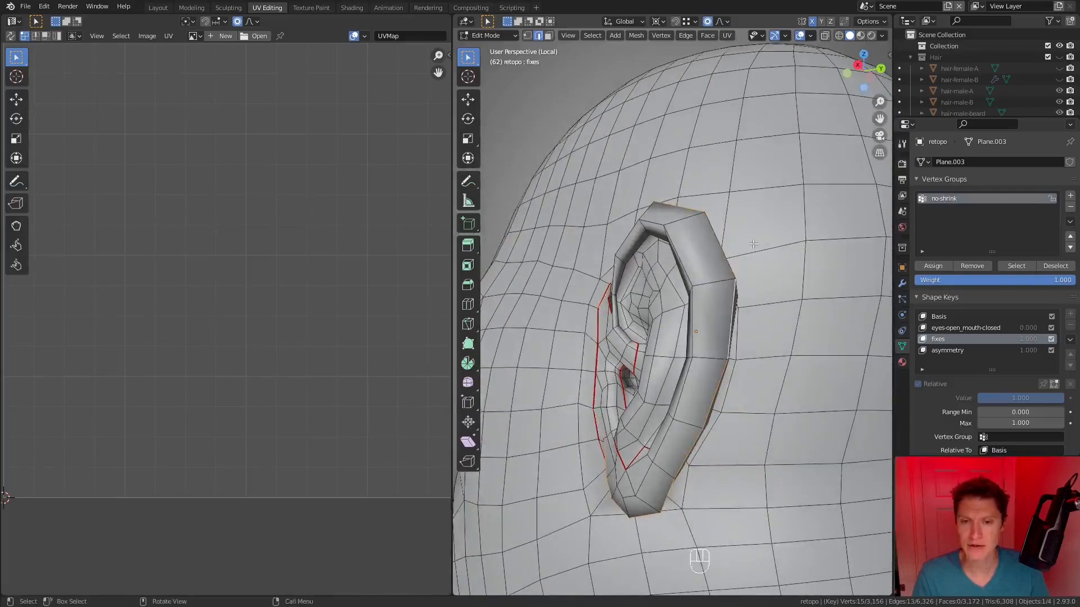
{"action": "middle_click_drag", "start_coordinate": [750, 246], "coordinate": [682, 291]}
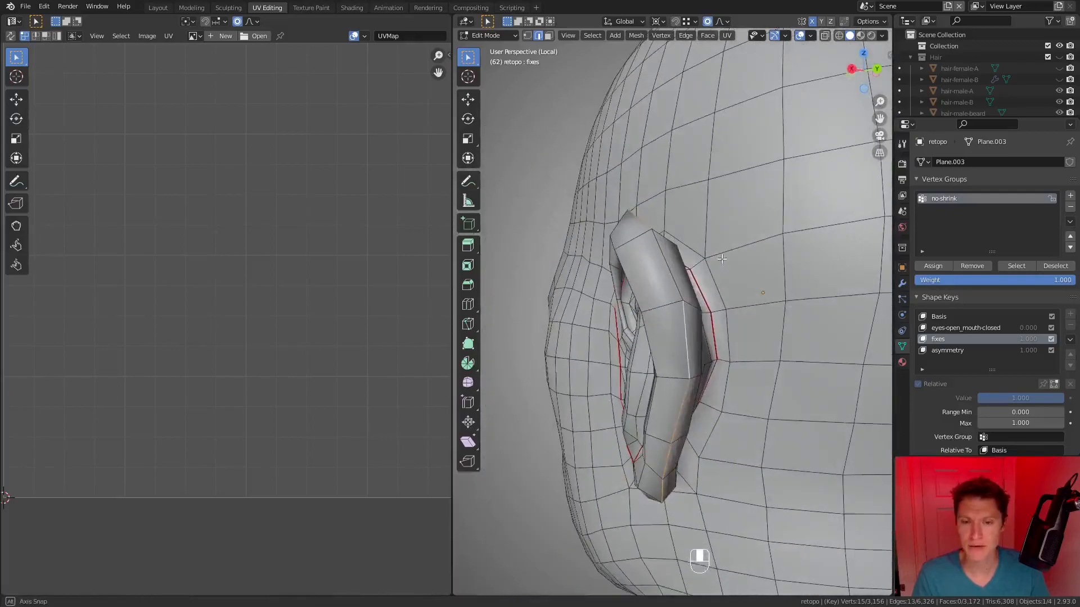
{"action": "left_click", "coordinate": [681, 318], "text": "shift"}
Step: Mirror the outer rim selection to include both ears and mark the edges as seams
{"action": "middle_click_drag", "start_coordinate": [756, 245], "coordinate": [759, 273], "text": "ctrl"}
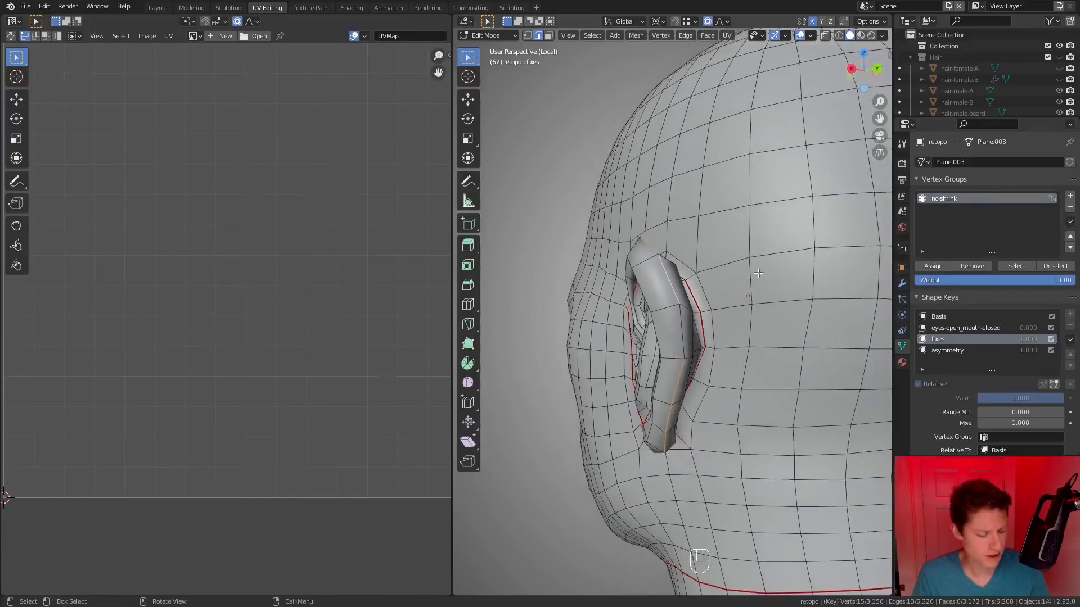
{"action": "key", "text": "ctrl+e"}
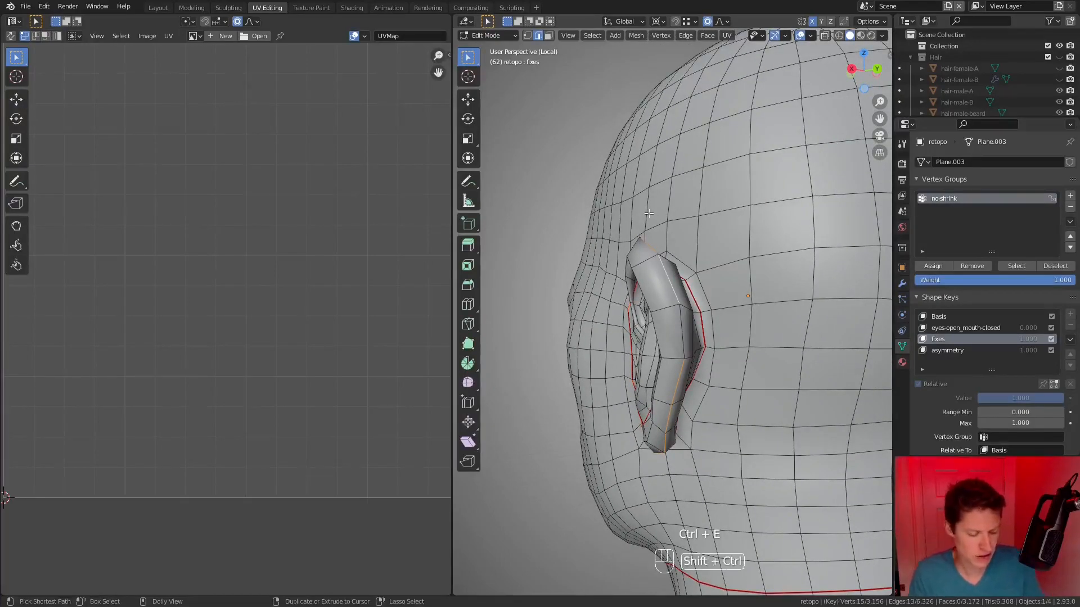
{"action": "key", "text": "shift+ctrl+m"}
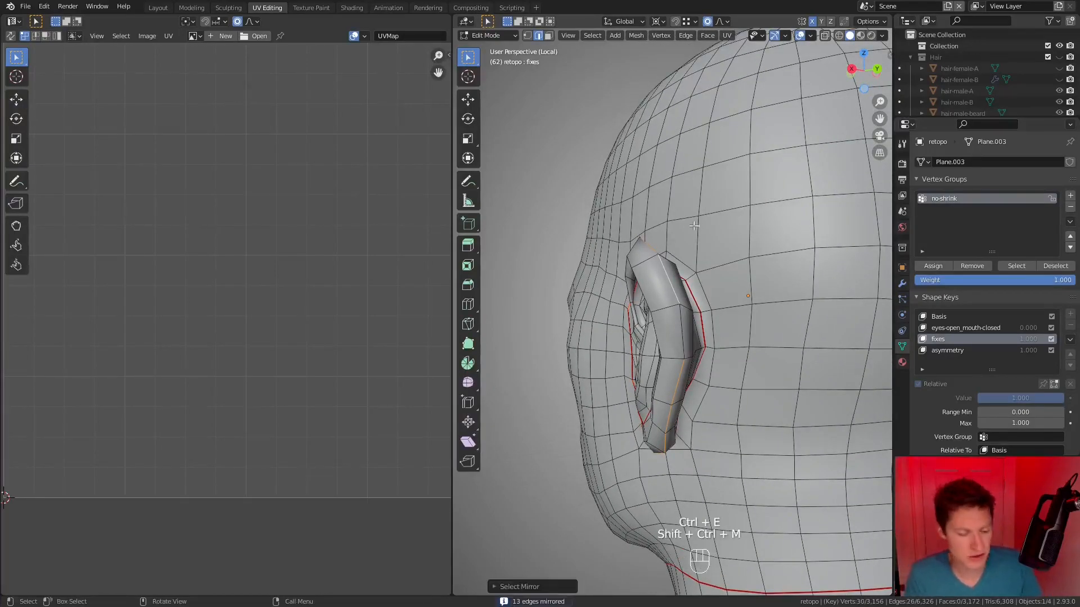
{"action": "key", "text": "ctrl+e"}
{"action": "left_click", "coordinate": [761, 247]}
Step: Select the whole mesh, unwrap it and inspect the resulting ear islands
{"action": "key", "text": "a"}
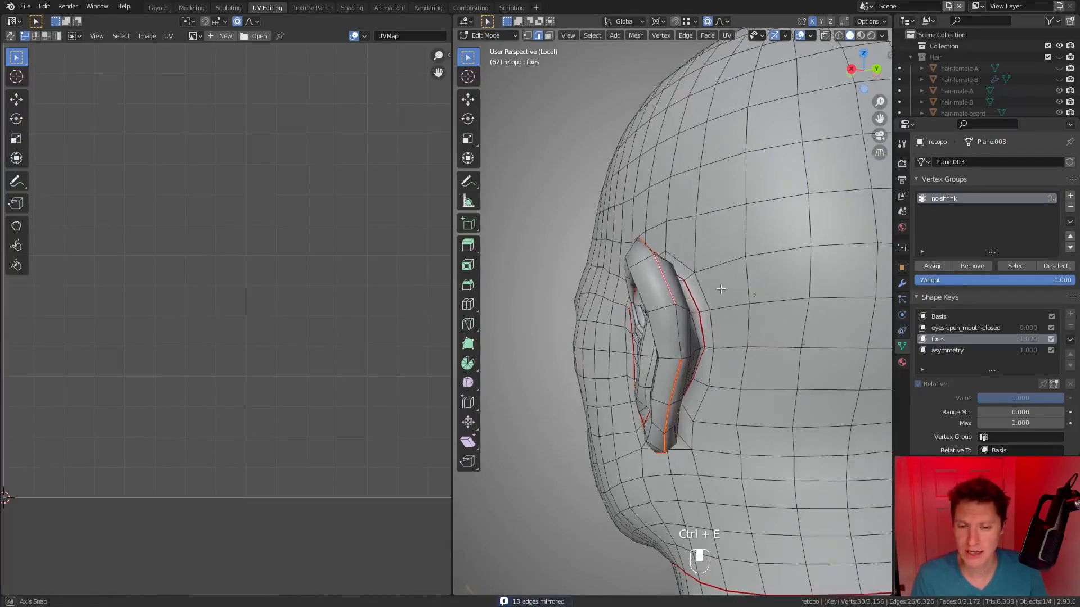
{"action": "key", "text": "u"}
{"action": "left_click", "coordinate": [785, 285]}
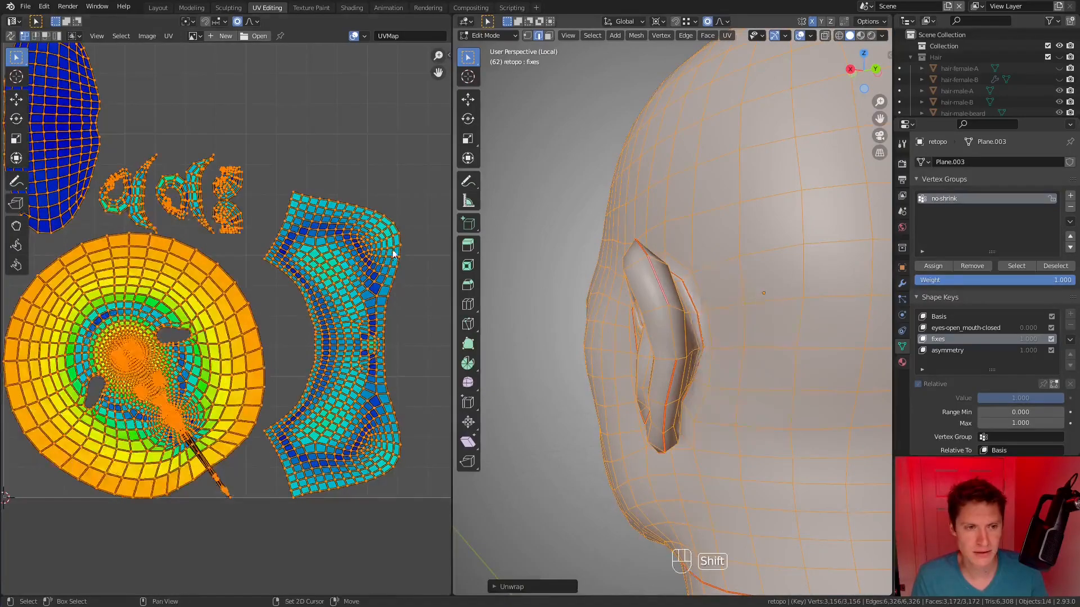
{"action": "scroll", "coordinate": [290, 305], "scroll_direction": "up", "scroll_amount": 4}
{"action": "scroll", "coordinate": [291, 305], "scroll_direction": "up", "scroll_amount": 6}
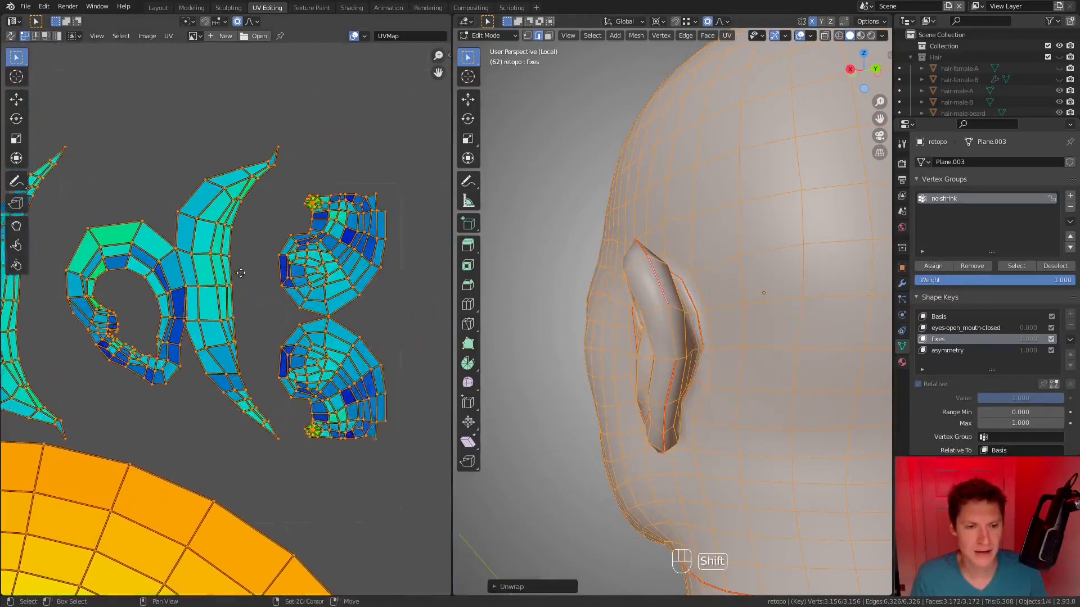
{"action": "middle_click_drag", "start_coordinate": [218, 165], "coordinate": [225, 332], "text": "shift"}
{"action": "middle_click_drag", "start_coordinate": [290, 541], "coordinate": [286, 187], "text": "shift"}
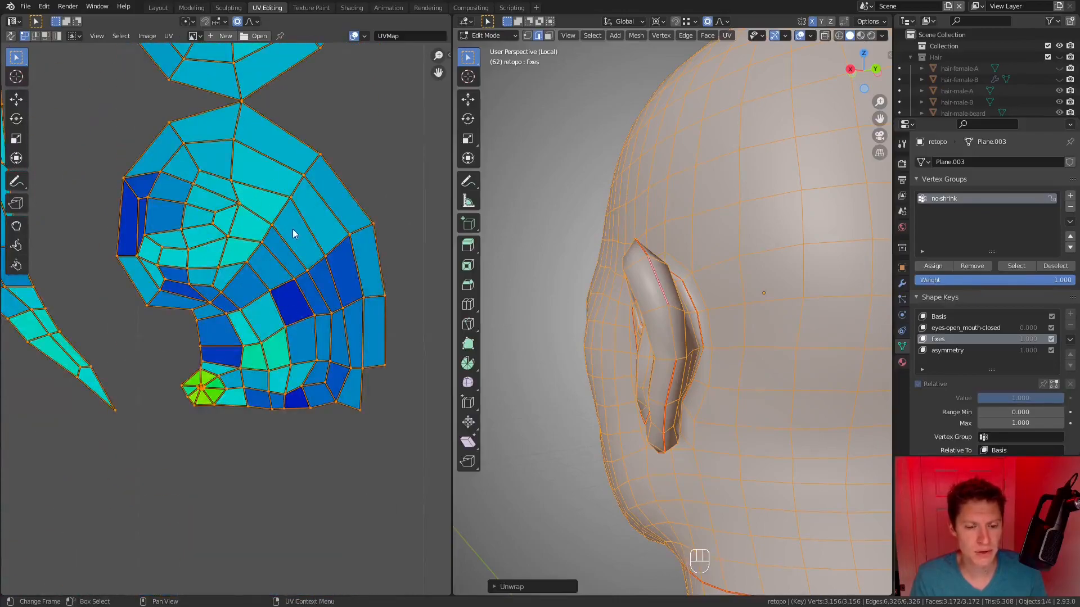
Step: Set the unwrap's island margin to 0.1
{"action": "left_click", "coordinate": [500, 587]}
{"action": "left_click", "coordinate": [582, 582]}
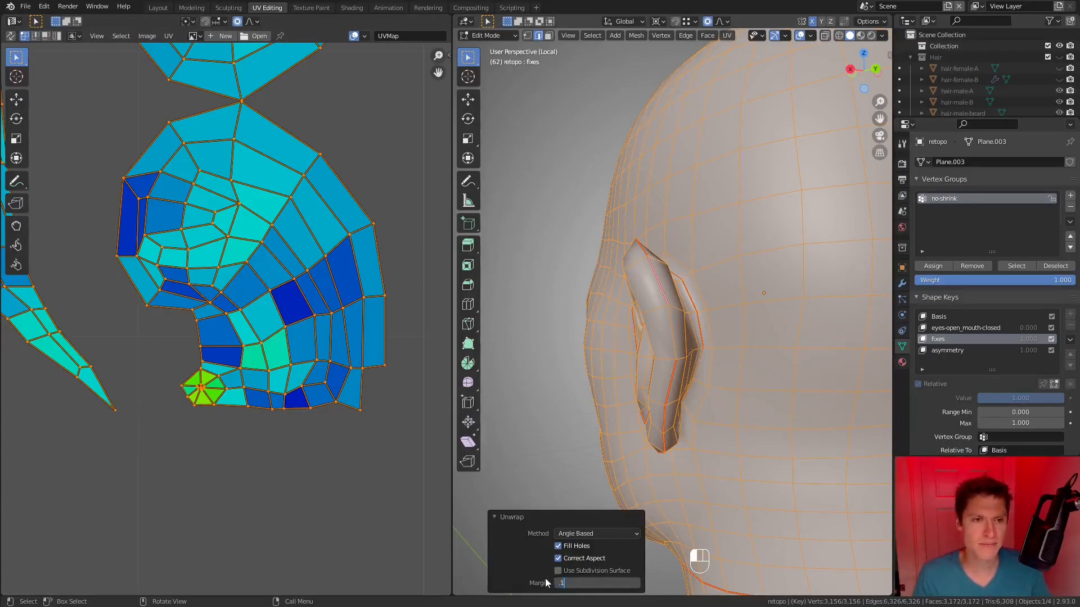
{"action": "key", "text": "Return"}
Step: Examine the spacing and stretch of the ear islands and compare them with the ears and face on the model
{"action": "scroll", "coordinate": [218, 227], "scroll_direction": "down", "scroll_amount": 5}
{"action": "middle_click_drag", "start_coordinate": [205, 243], "coordinate": [262, 356], "text": "shift"}
{"action": "middle_click_drag", "start_coordinate": [205, 320], "coordinate": [285, 271], "text": "shift"}
{"action": "scroll", "coordinate": [354, 293], "scroll_direction": "up", "scroll_amount": 1}
{"action": "middle_click_drag", "start_coordinate": [360, 293], "coordinate": [338, 300], "text": "shift"}
{"action": "scroll", "coordinate": [234, 307], "scroll_direction": "up", "scroll_amount": 5}
{"action": "scroll", "coordinate": [241, 307], "scroll_direction": "down", "scroll_amount": 5}
{"action": "middle_click_drag", "start_coordinate": [144, 321], "coordinate": [205, 308], "text": "shift"}
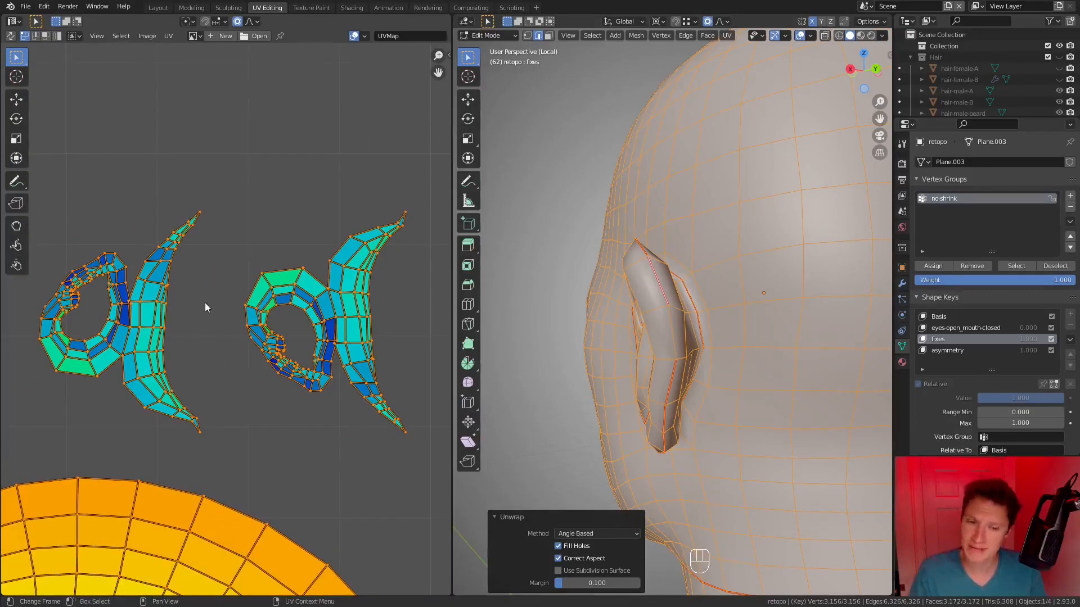
{"action": "scroll", "coordinate": [691, 292], "scroll_direction": "down", "scroll_amount": 5}
{"action": "middle_click_drag", "start_coordinate": [741, 312], "coordinate": [758, 299]}
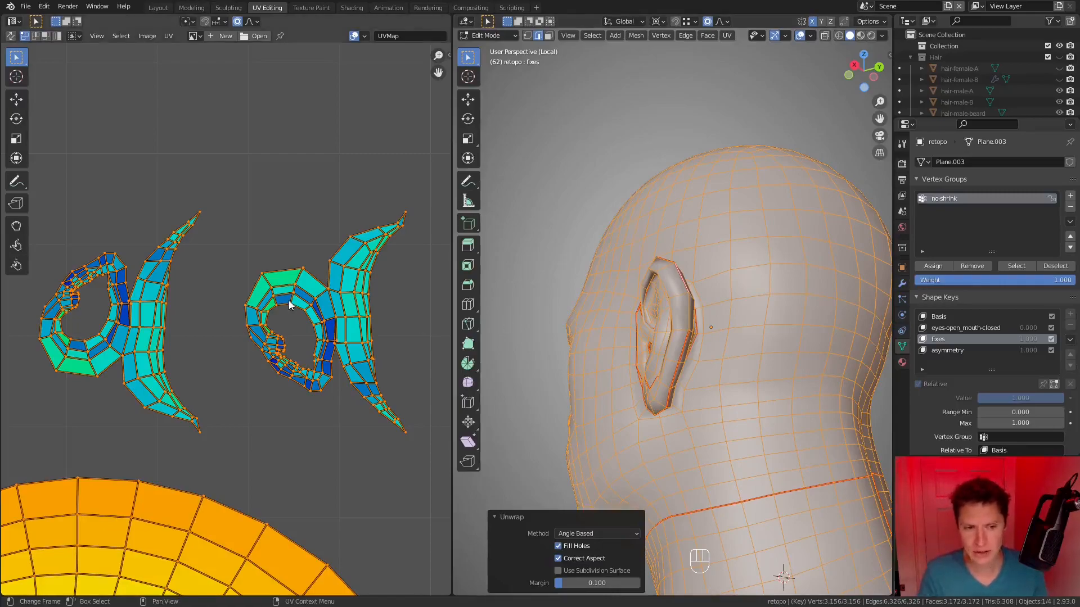
{"action": "middle_click_drag", "start_coordinate": [506, 312], "coordinate": [793, 293]}
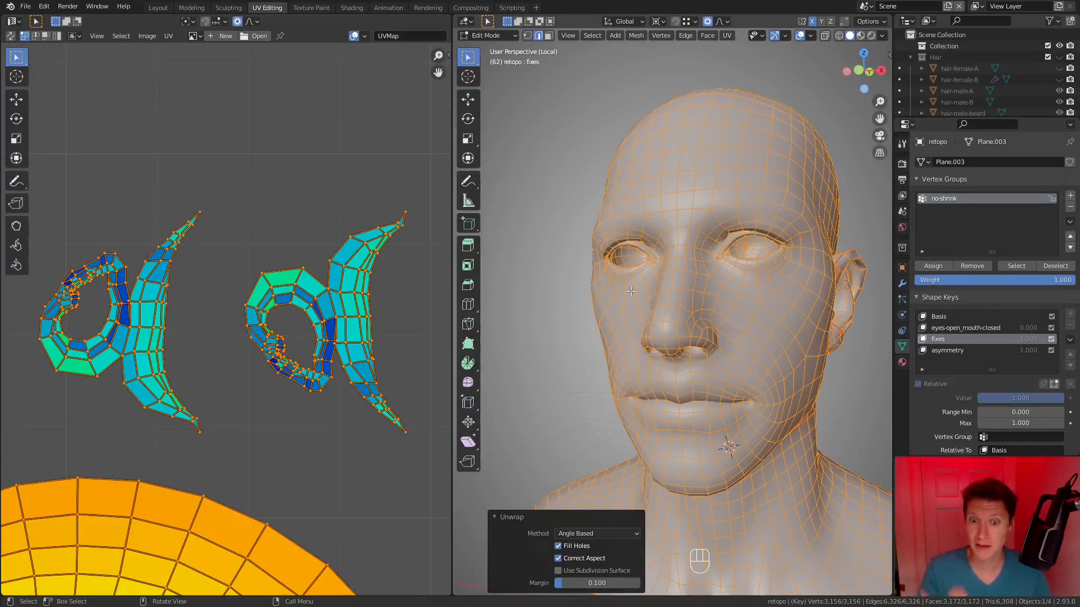
{"action": "middle_click_drag", "start_coordinate": [630, 290], "coordinate": [669, 278]}
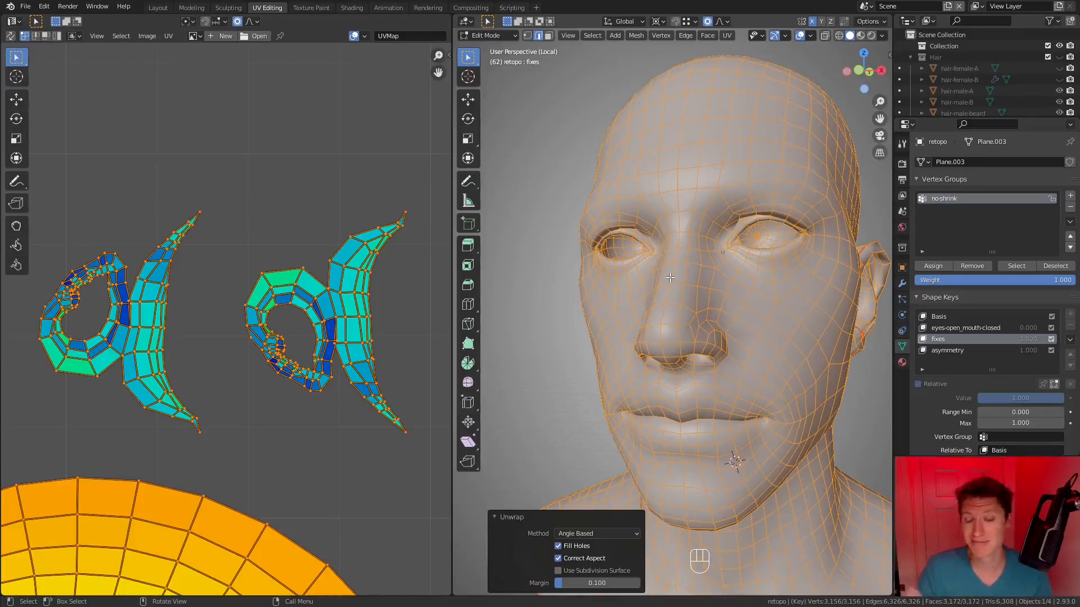
{"action": "left_click", "coordinate": [669, 273], "text": "alt"}
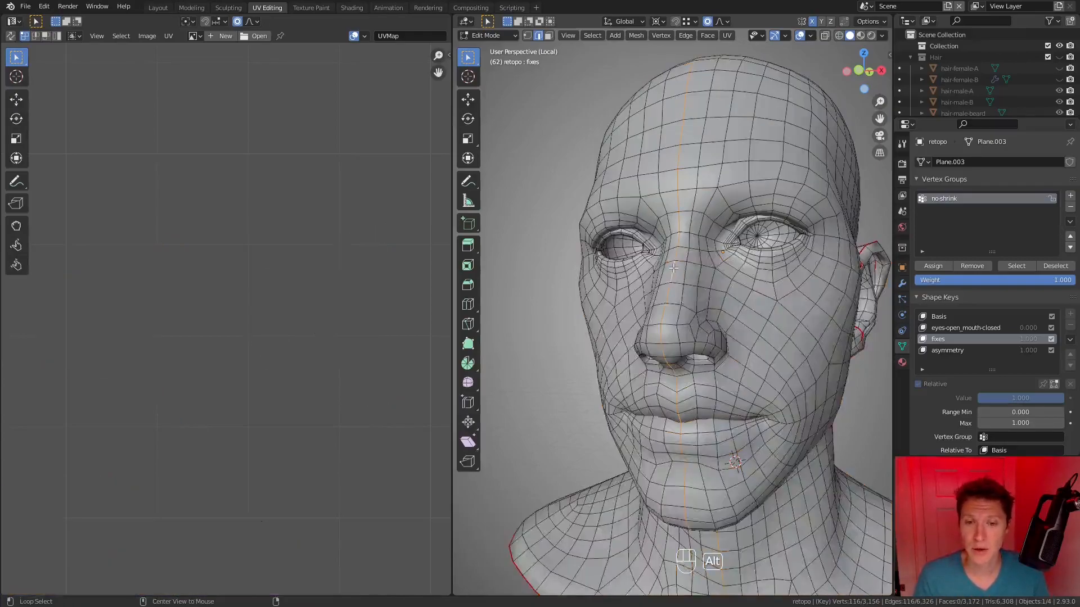
{"action": "middle_click_drag", "start_coordinate": [738, 343], "coordinate": [727, 268], "text": "shift"}
{"action": "middle_click_drag", "start_coordinate": [715, 305], "coordinate": [712, 379]}
{"action": "key", "text": "shift+l"}
Step: Select the edge loop inside the mouth just behind the lips and mark it as a seam
{"action": "middle_click_drag", "start_coordinate": [729, 437], "coordinate": [735, 332]}
{"action": "middle_click_drag", "start_coordinate": [735, 332], "coordinate": [711, 414], "text": "shift"}
{"action": "middle_click_drag", "start_coordinate": [712, 413], "coordinate": [737, 304], "text": "ctrl"}
{"action": "middle_click_drag", "start_coordinate": [721, 260], "coordinate": [641, 306]}
{"action": "left_click", "coordinate": [659, 327], "text": "alt"}
{"action": "key", "text": "KP_Decimal"}
{"action": "middle_click_drag", "start_coordinate": [641, 306], "coordinate": [616, 350], "text": "ctrl+shift"}
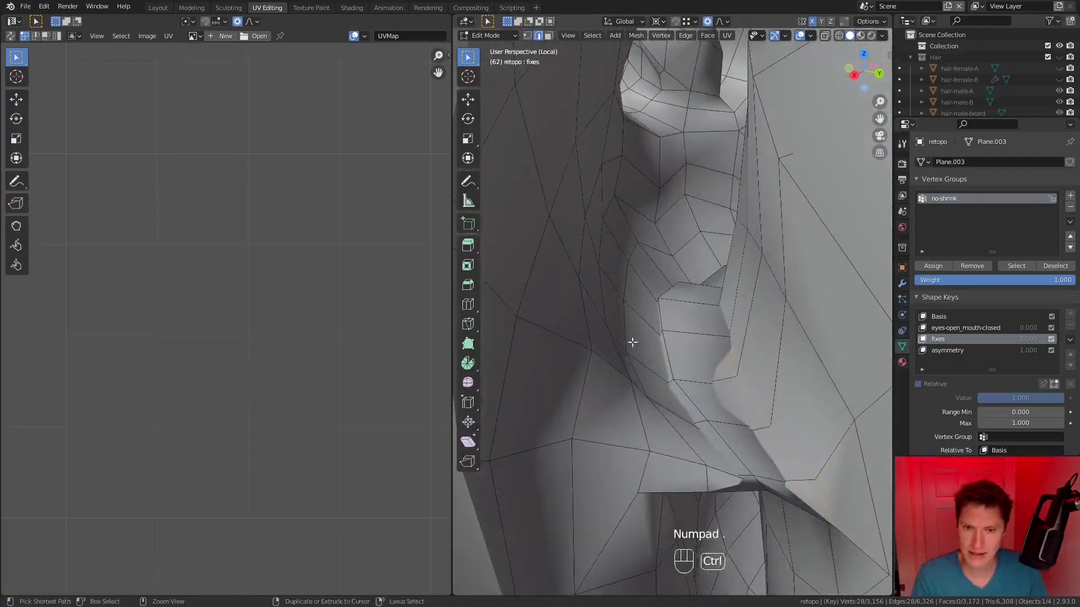
{"action": "mouse_move", "coordinate": [676, 309]}
{"action": "middle_mouse_down"}
{"action": "mouse_move", "coordinate": [729, 283]}
{"action": "mouse_move", "coordinate": [671, 313]}
{"action": "middle_mouse_up"}
{"action": "left_click", "coordinate": [662, 310], "text": "alt"}
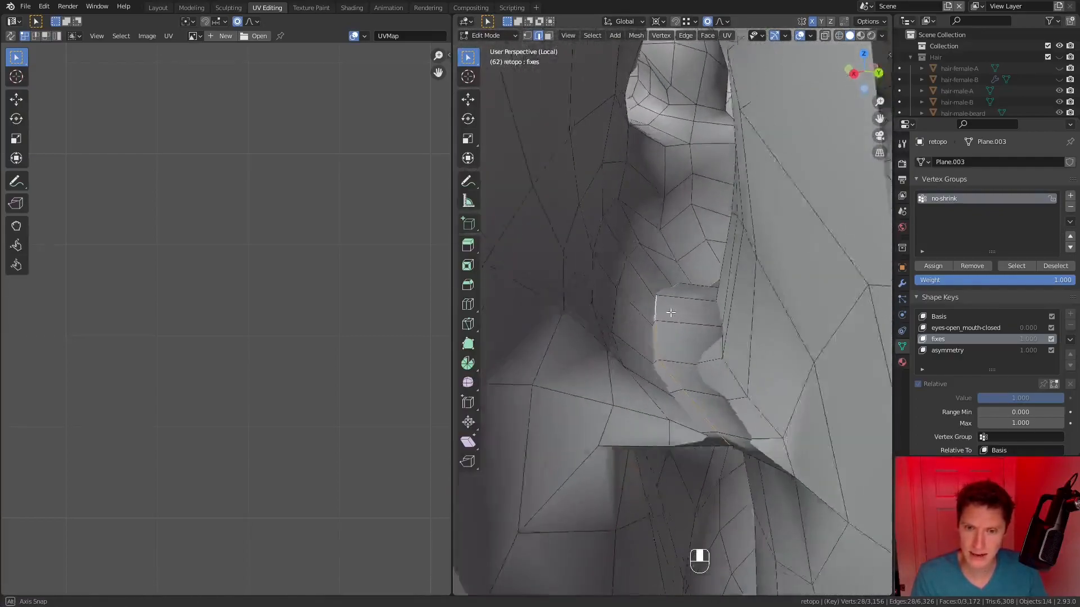
{"action": "key", "text": "ctrl+e"}
{"action": "left_click", "coordinate": [703, 304]}
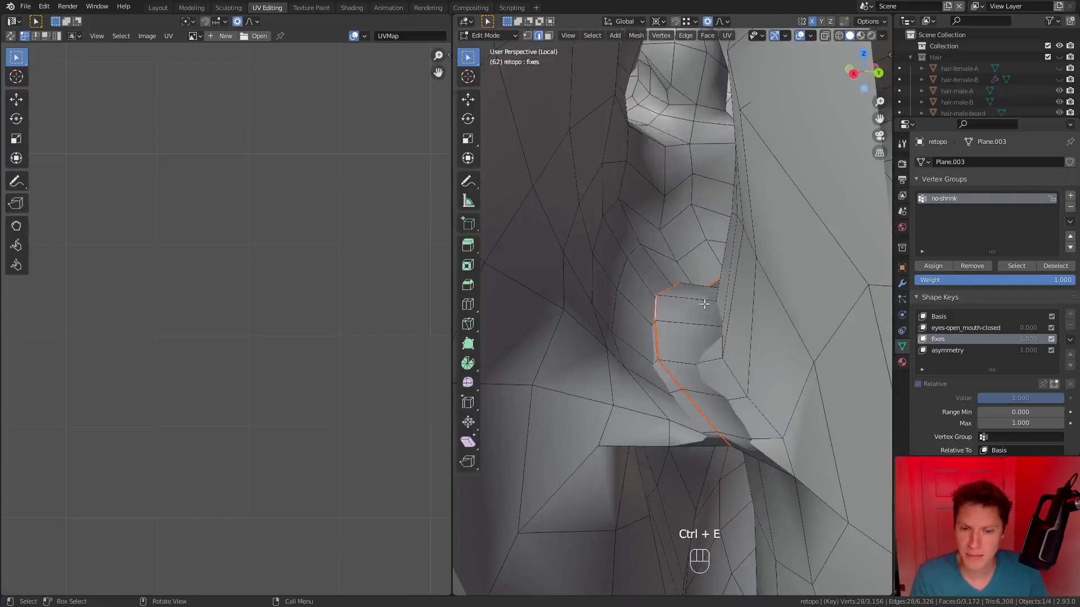
Step: Select the vertical centre edge loop, deselect its linked parts beyond the face, and mark the remaining face and scalp centre line as a seam
{"action": "middle_click_drag", "start_coordinate": [758, 334], "coordinate": [695, 276]}
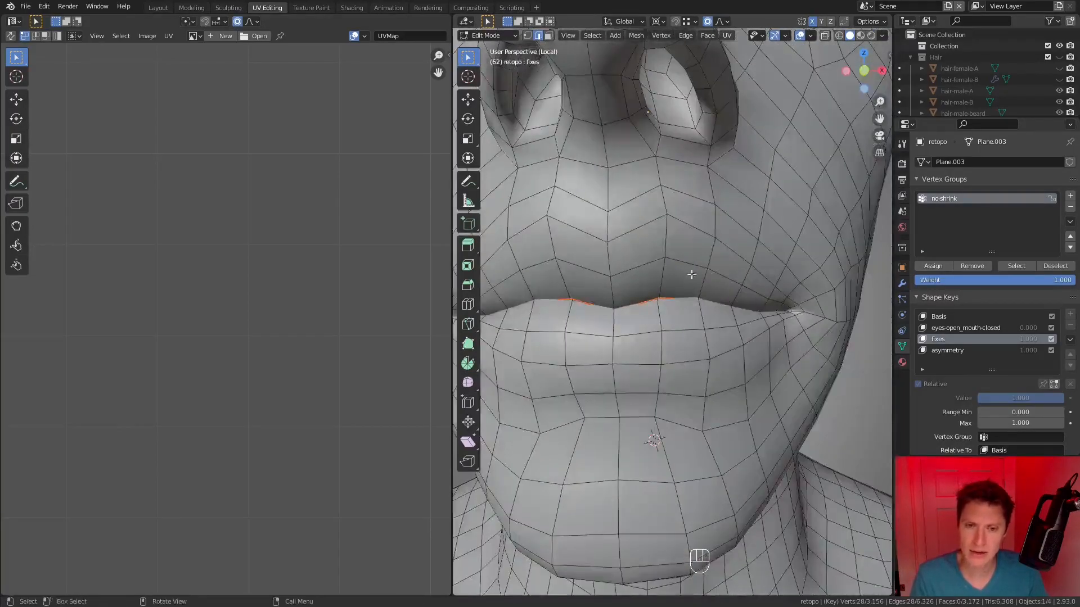
{"action": "left_click", "coordinate": [604, 219], "text": "alt"}
{"action": "scroll", "coordinate": [772, 469], "scroll_direction": "down", "scroll_amount": 5}
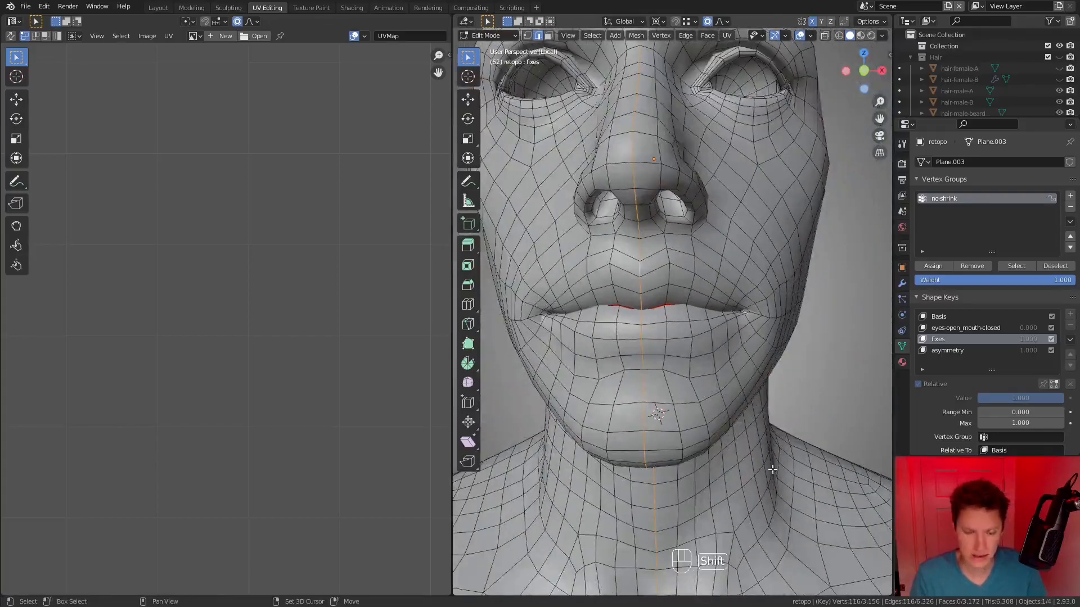
{"action": "key", "text": "shift+l"}
{"action": "middle_click_drag", "start_coordinate": [772, 469], "coordinate": [664, 449]}
{"action": "scroll", "coordinate": [664, 445], "scroll_direction": "down", "scroll_amount": 3}
{"action": "middle_click_drag", "start_coordinate": [787, 315], "coordinate": [703, 332], "text": "shift"}
{"action": "scroll", "coordinate": [702, 332], "scroll_direction": "up", "scroll_amount": 4}
{"action": "middle_click_drag", "start_coordinate": [703, 332], "coordinate": [763, 316]}
{"action": "key", "text": "shift+l"}
{"action": "scroll", "coordinate": [609, 333], "scroll_direction": "down", "scroll_amount": 5}
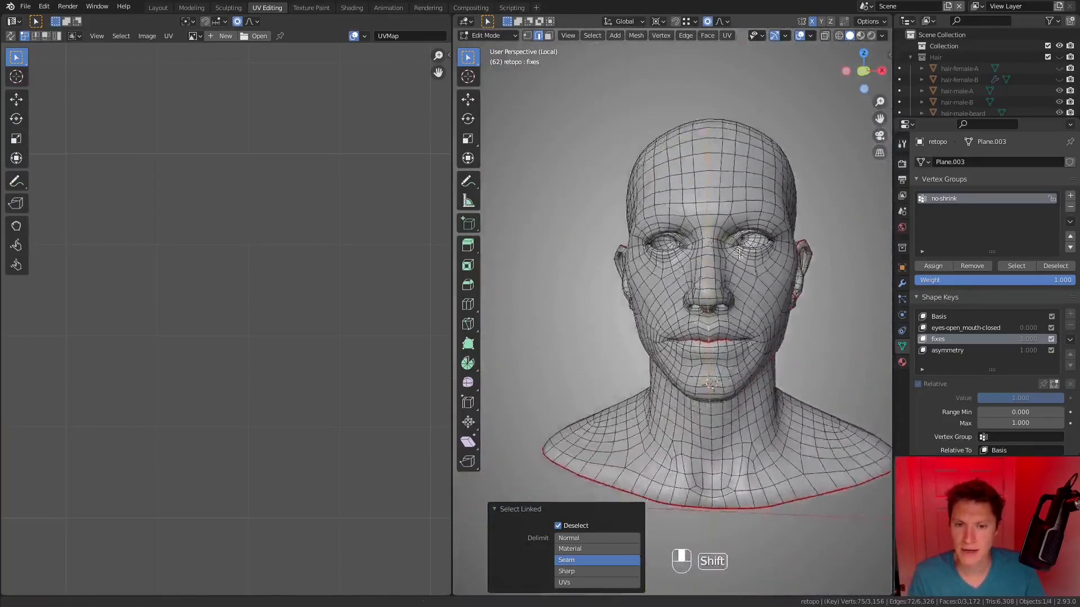
{"action": "scroll", "coordinate": [763, 316], "scroll_direction": "up", "scroll_amount": 3}
{"action": "scroll", "coordinate": [763, 316], "scroll_direction": "down", "scroll_amount": 4}
{"action": "key", "text": "ctrl+e"}
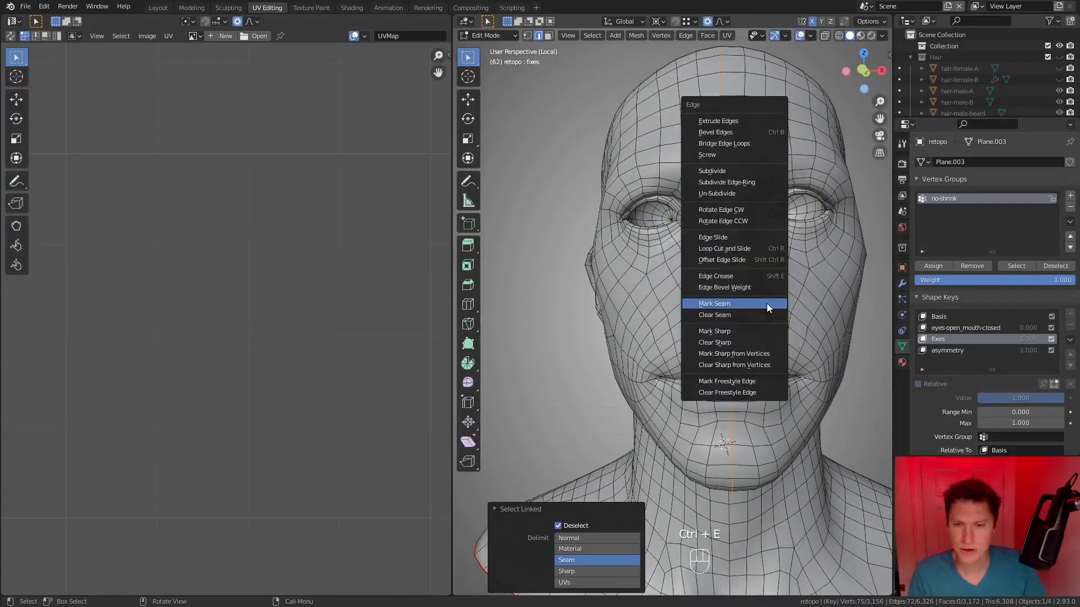
{"action": "left_click", "coordinate": [763, 307]}
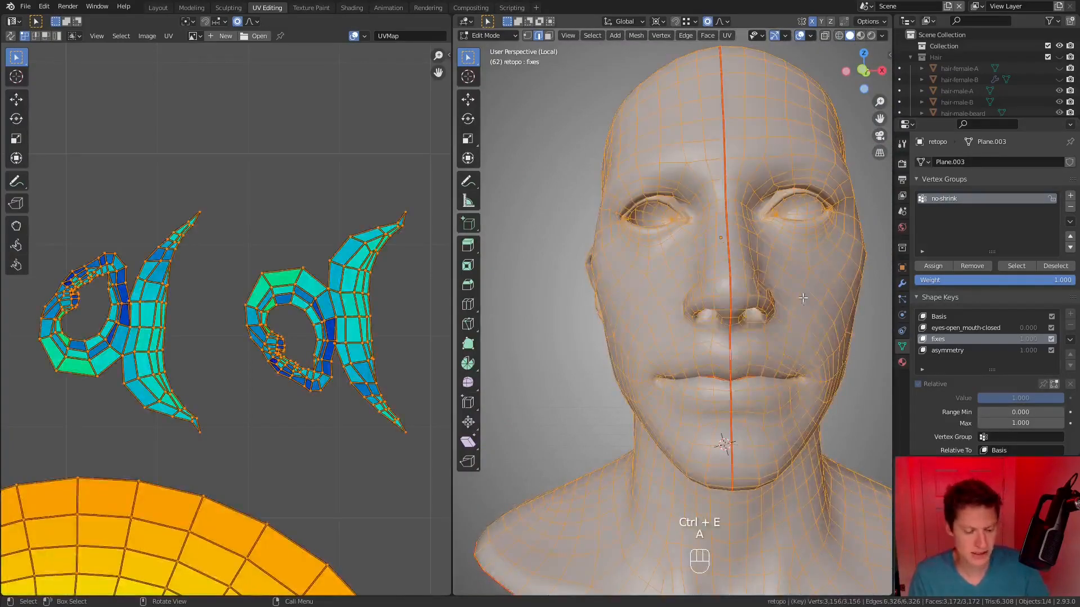
Step: Select the whole mesh and unwrap it with the new centre and mouth seams
{"action": "key", "text": "u"}
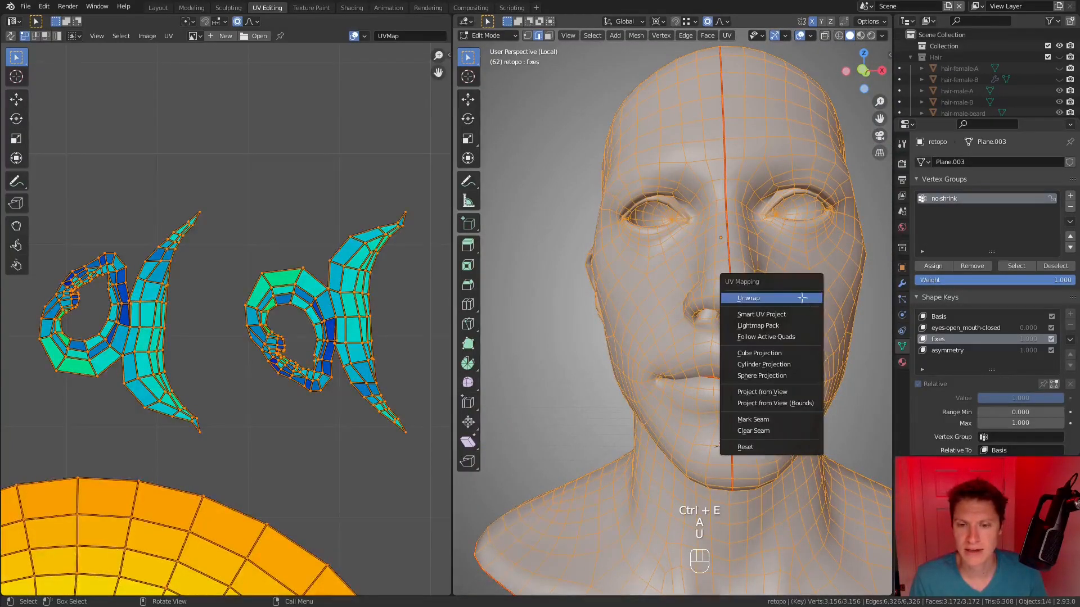
{"action": "left_click", "coordinate": [801, 298]}
{"action": "scroll", "coordinate": [335, 329], "scroll_direction": "down", "scroll_amount": 4}
{"action": "scroll", "coordinate": [335, 329], "scroll_direction": "up", "scroll_amount": 5}
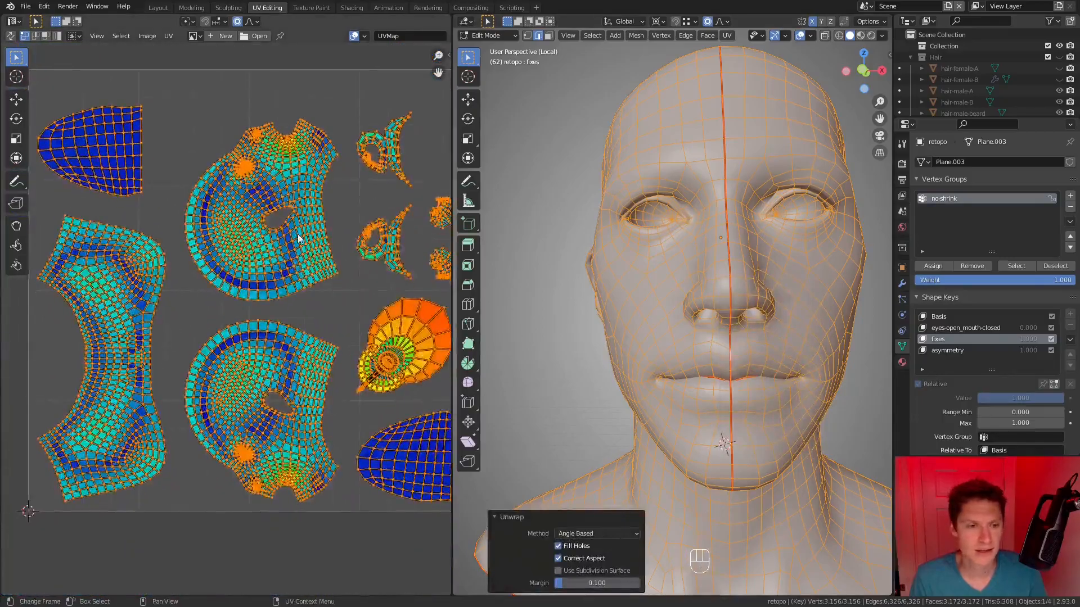
Step: Examine the stretch colours around the mouth, nostril and eye on the half-face UV island
{"action": "scroll", "coordinate": [333, 241], "scroll_direction": "up", "scroll_amount": 5}
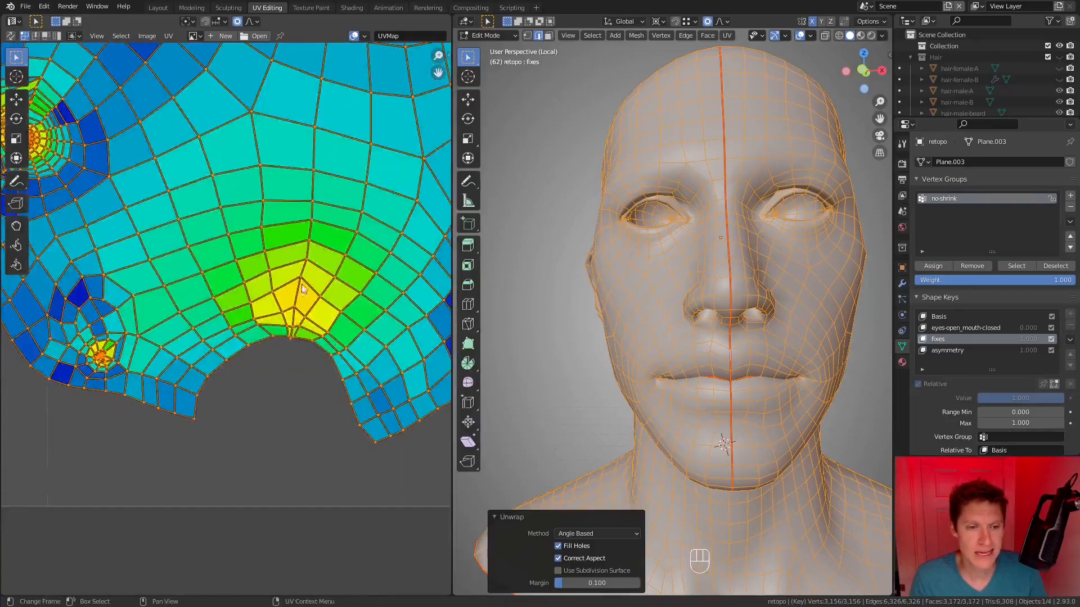
{"action": "scroll", "coordinate": [281, 328], "scroll_direction": "up", "scroll_amount": 2}
{"action": "scroll", "coordinate": [308, 326], "scroll_direction": "down", "scroll_amount": 3}
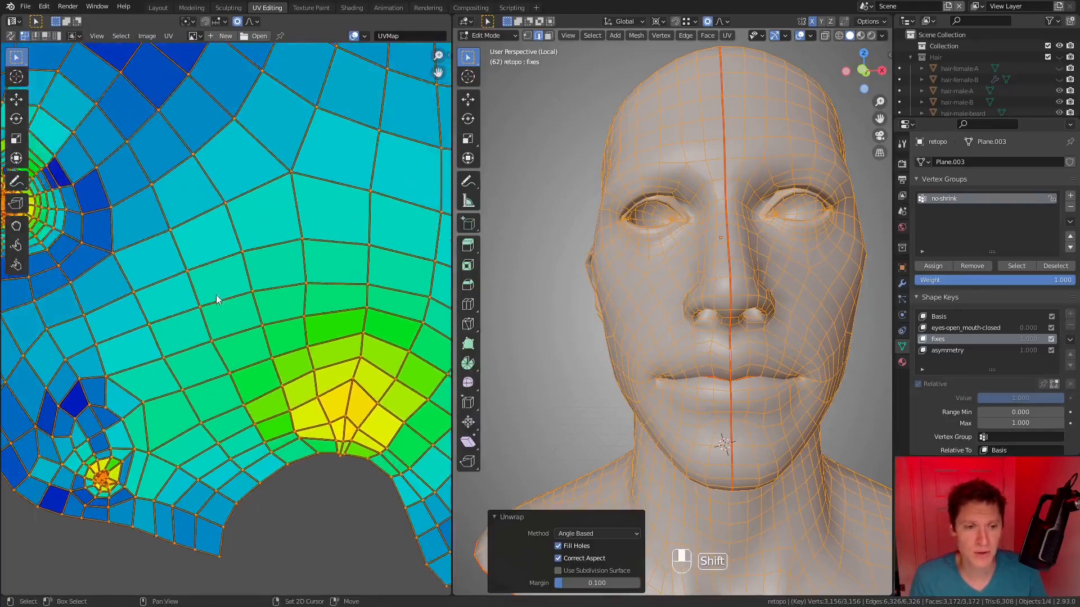
{"action": "scroll", "coordinate": [292, 331], "scroll_direction": "down", "scroll_amount": 2, "text": "shift"}
{"action": "middle_click_drag", "start_coordinate": [138, 273], "coordinate": [241, 217], "text": "shift"}
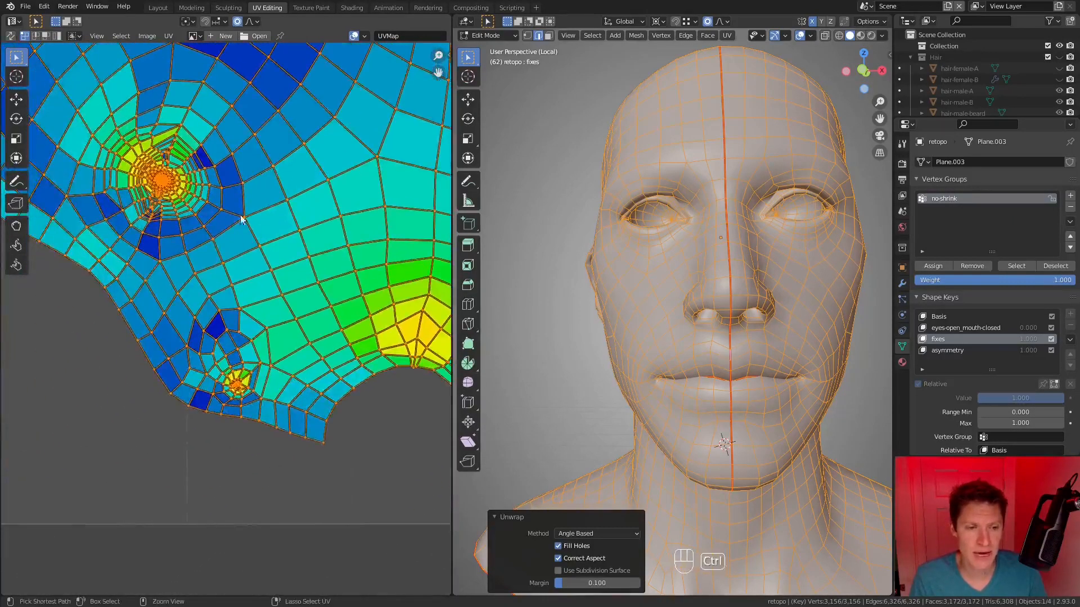
{"action": "scroll", "coordinate": [243, 275], "scroll_direction": "up", "scroll_amount": 4}
{"action": "middle_click_drag", "start_coordinate": [223, 112], "coordinate": [227, 371], "text": "shift"}
{"action": "middle_click_drag", "start_coordinate": [227, 370], "coordinate": [227, 398], "text": "ctrl"}
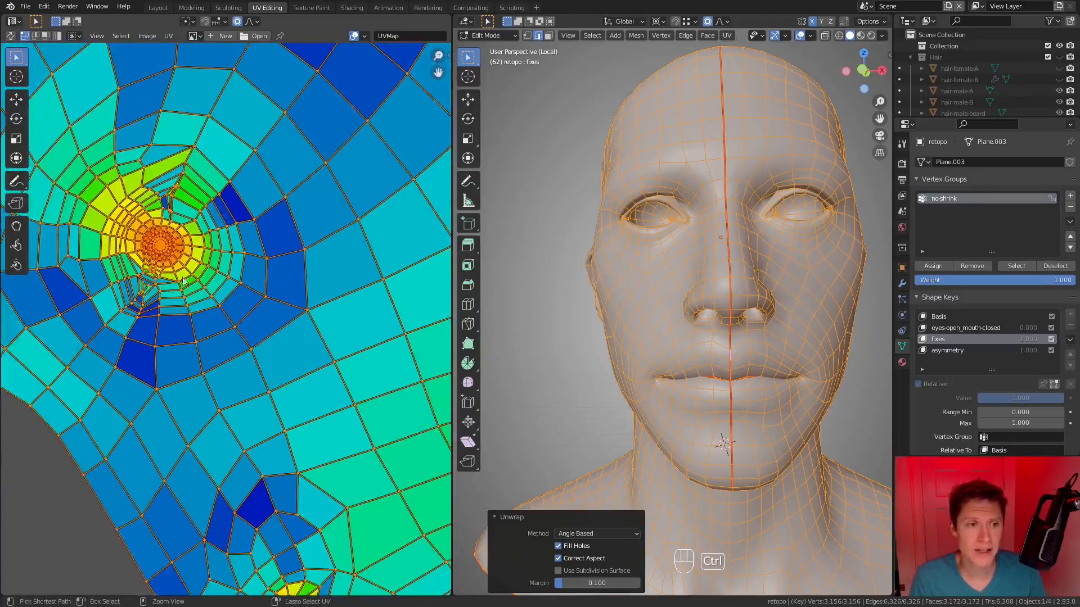
Step: Select the edge loop around the inside rim of one nostril
{"action": "middle_click_drag", "start_coordinate": [632, 234], "coordinate": [668, 206]}
{"action": "scroll", "coordinate": [667, 203], "scroll_direction": "up", "scroll_amount": 5}
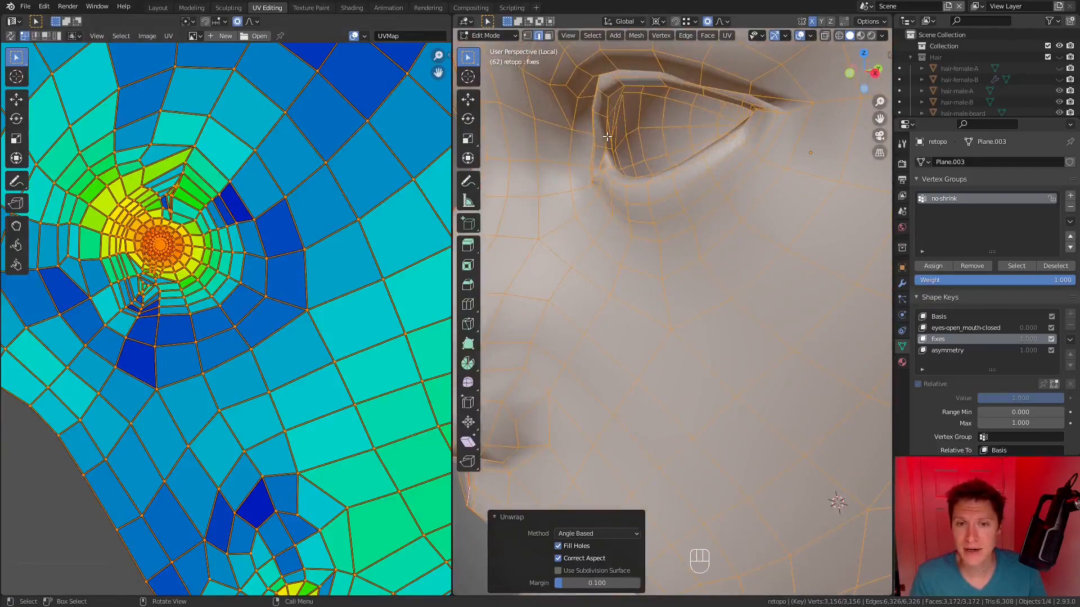
{"action": "middle_click_drag", "start_coordinate": [691, 370], "coordinate": [775, 348]}
{"action": "middle_click_drag", "start_coordinate": [776, 349], "coordinate": [647, 371], "text": "ctrl"}
{"action": "middle_click_drag", "start_coordinate": [625, 372], "coordinate": [615, 325], "text": "ctrl"}
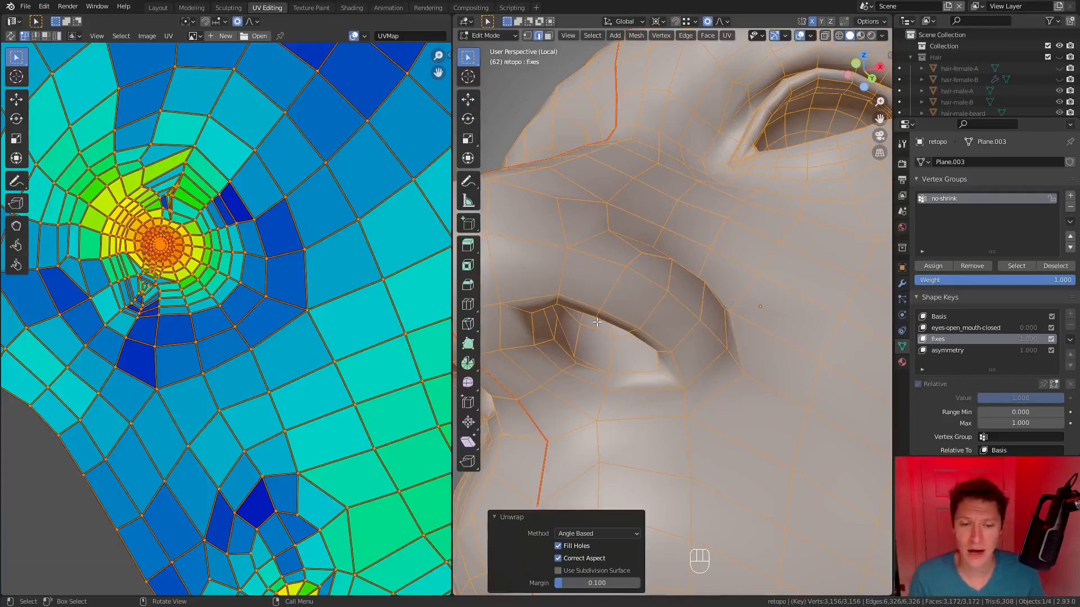
{"action": "middle_click_drag", "start_coordinate": [582, 340], "coordinate": [564, 315]}
{"action": "middle_click_drag", "start_coordinate": [564, 320], "coordinate": [630, 338]}
{"action": "left_click", "coordinate": [625, 298], "text": "alt"}
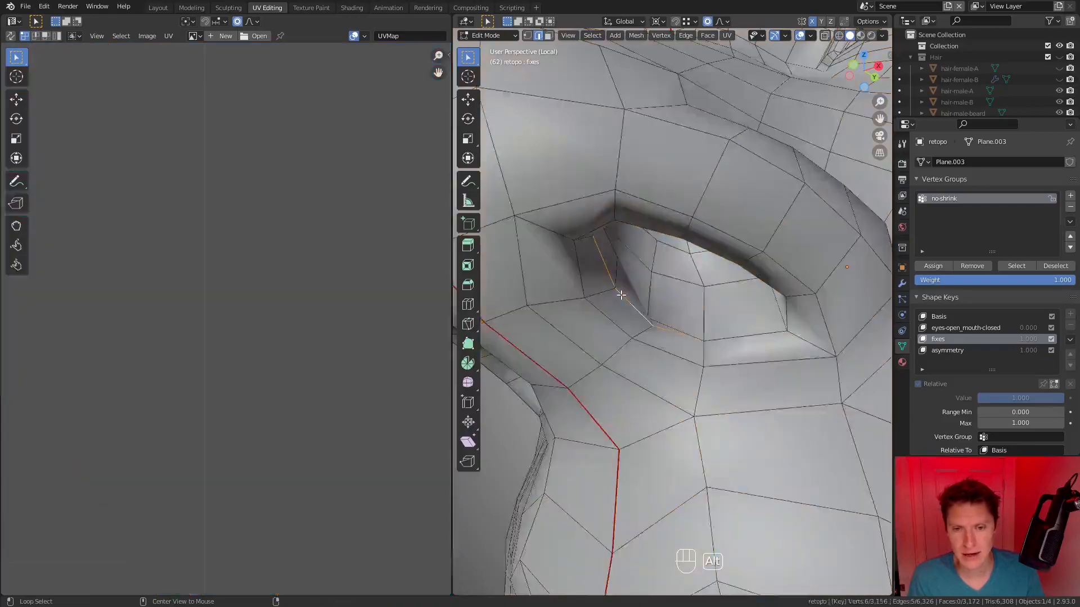
{"action": "key", "text": "KP_Decimal"}
{"action": "middle_click_drag", "start_coordinate": [620, 296], "coordinate": [607, 363]}
{"action": "left_click", "coordinate": [567, 309], "text": "alt"}
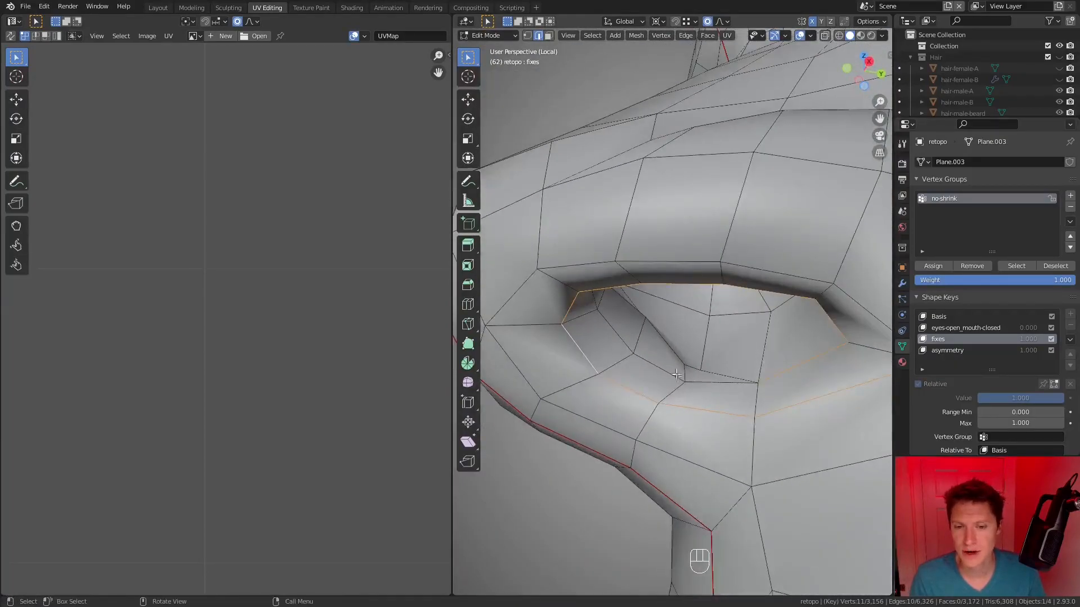
Step: Deselect the stray lower edges of the nostril loop and close the selection along the inner edges instead
{"action": "middle_click_drag", "start_coordinate": [656, 402], "coordinate": [663, 395]}
{"action": "key", "text": "c"}
{"action": "left_click", "coordinate": [756, 403], "text": "shift"}
{"action": "right_click", "coordinate": [751, 393]}
{"action": "middle_click_drag", "start_coordinate": [672, 276], "coordinate": [664, 253], "text": "ctrl"}
{"action": "middle_click_drag", "start_coordinate": [605, 385], "coordinate": [583, 335]}
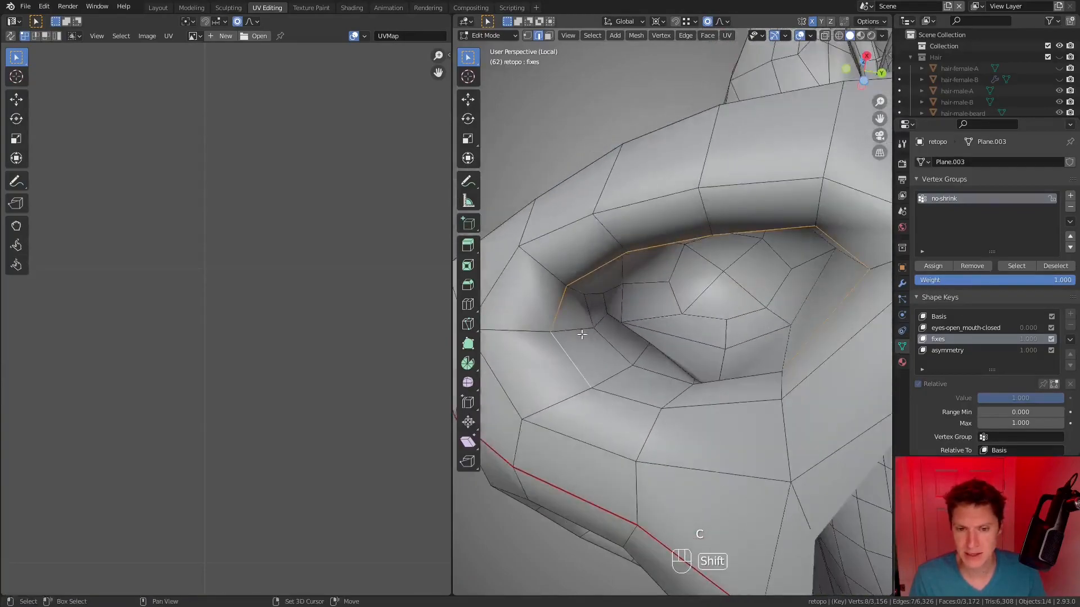
{"action": "middle_click_drag", "start_coordinate": [679, 364], "coordinate": [668, 372]}
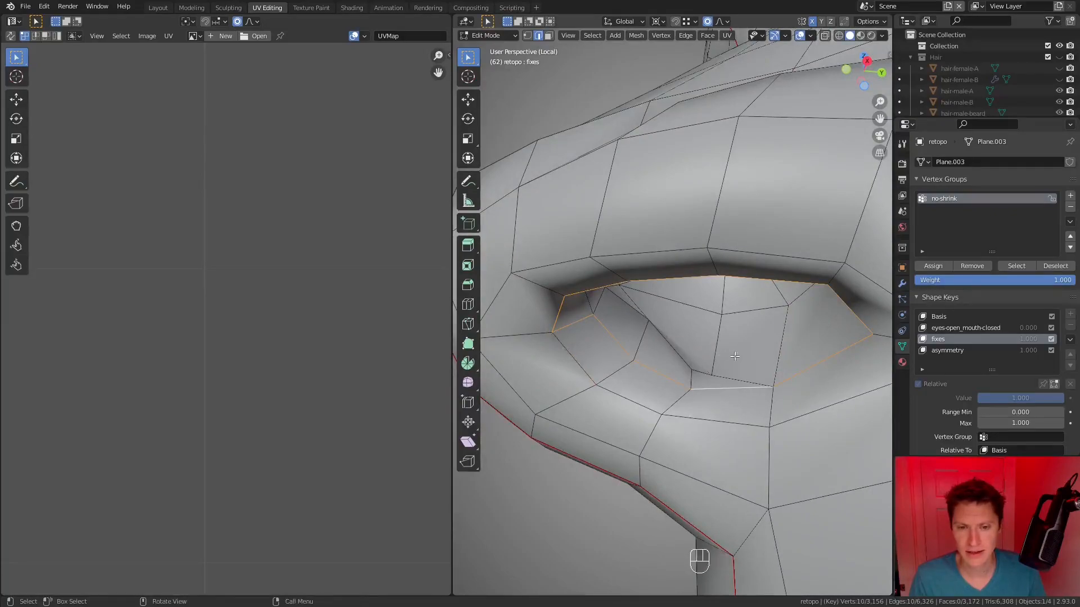
{"action": "middle_click_drag", "start_coordinate": [731, 357], "coordinate": [736, 439], "text": "ctrl"}
Step: Mirror the nostril selection on the X axis, extending it to both nostrils, and mark the edges as seams
{"action": "key", "text": "ctrl+e"}
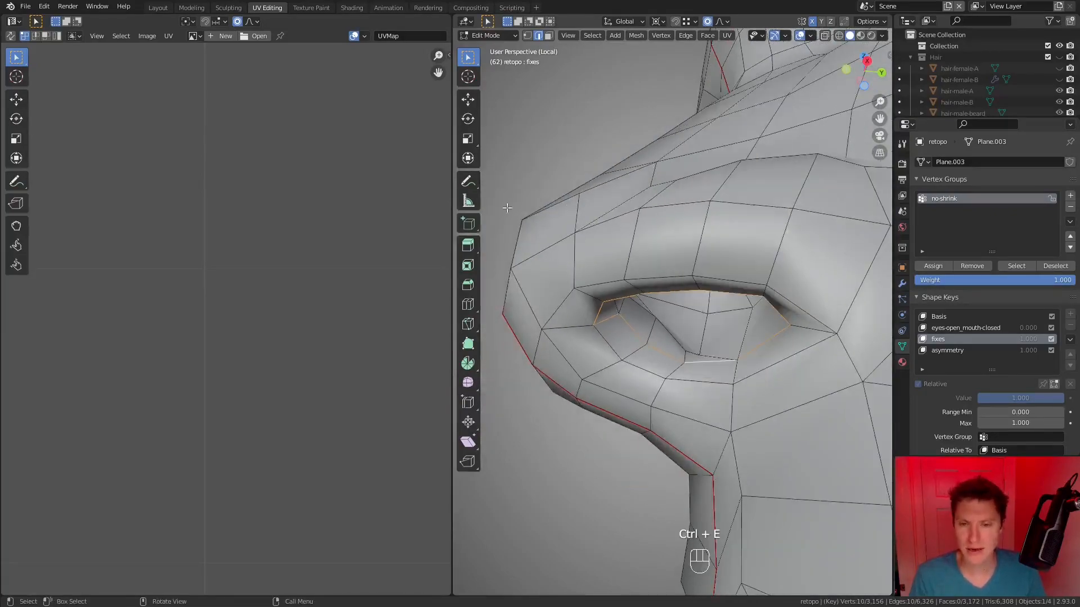
{"action": "key", "text": "shift+ctrl+m"}
{"action": "middle_click_drag", "start_coordinate": [553, 221], "coordinate": [689, 248]}
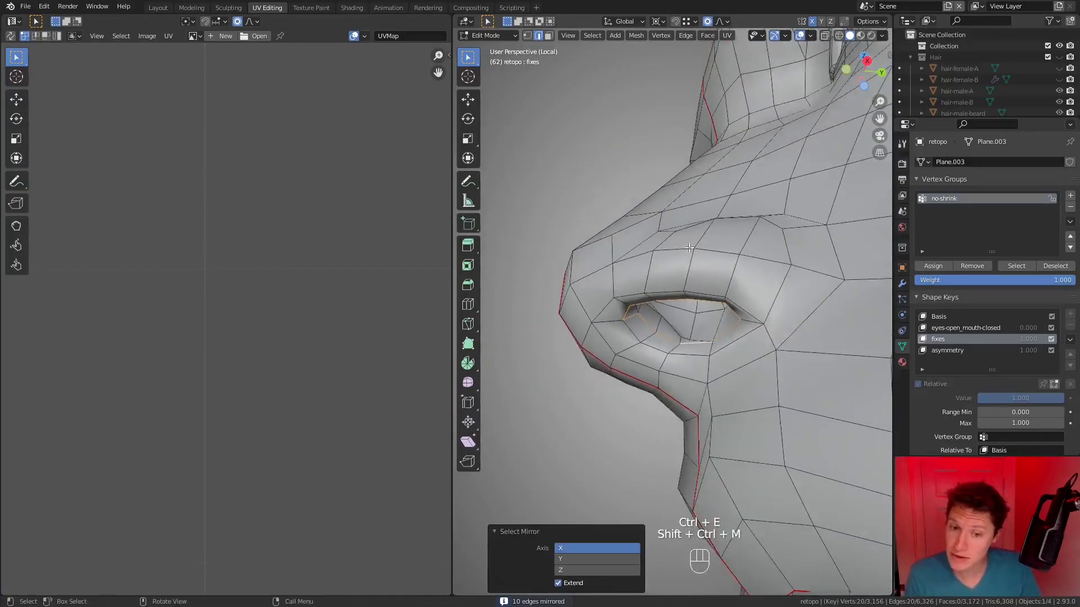
{"action": "key", "text": "ctrl+e"}
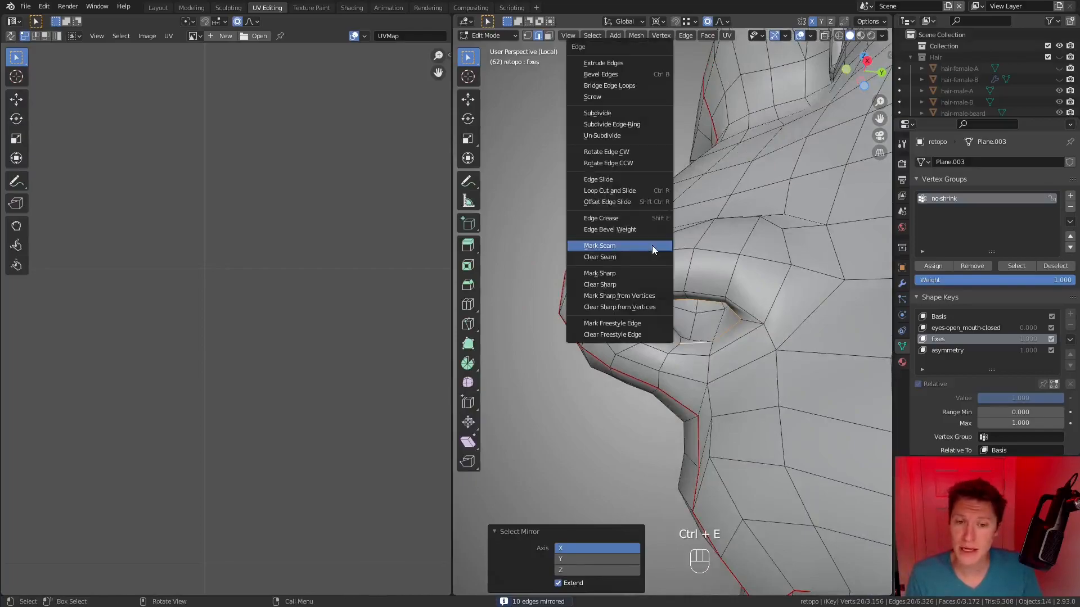
{"action": "left_click", "coordinate": [652, 245]}
Step: Select the complete edge loop along the inner edge of one eye's lids, including the inner corner
{"action": "scroll", "coordinate": [737, 264], "scroll_direction": "down", "scroll_amount": 3}
{"action": "middle_click_drag", "start_coordinate": [737, 264], "coordinate": [742, 242]}
{"action": "middle_click_drag", "start_coordinate": [790, 106], "coordinate": [644, 383], "text": "shift"}
{"action": "scroll", "coordinate": [672, 337], "scroll_direction": "up", "scroll_amount": 2}
{"action": "middle_click_drag", "start_coordinate": [689, 332], "coordinate": [693, 292], "text": "ctrl"}
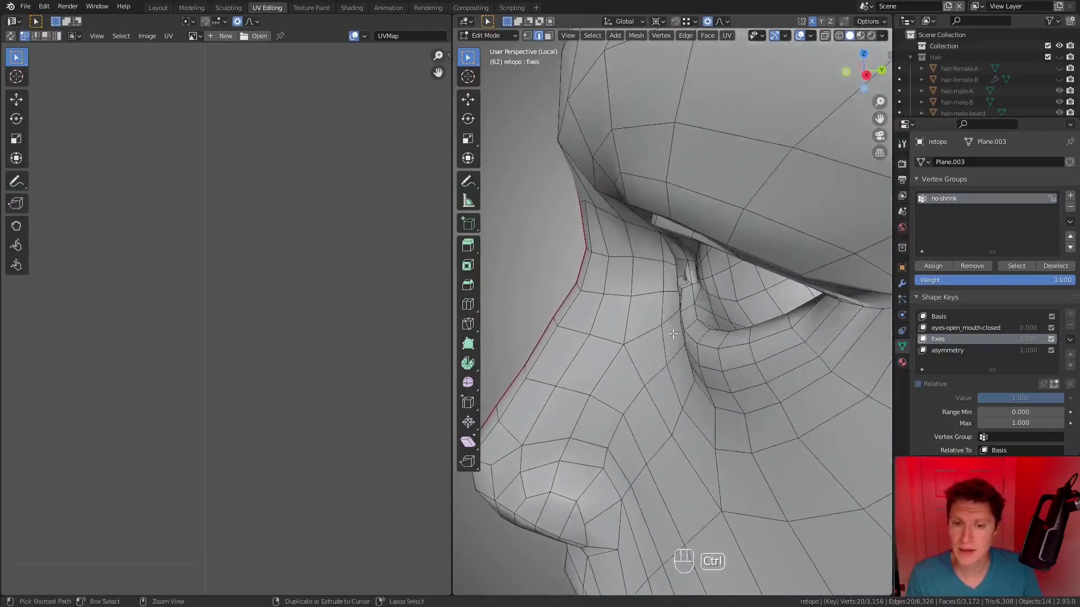
{"action": "left_click", "coordinate": [692, 292], "text": "alt"}
{"action": "key", "text": "KP_Decimal"}
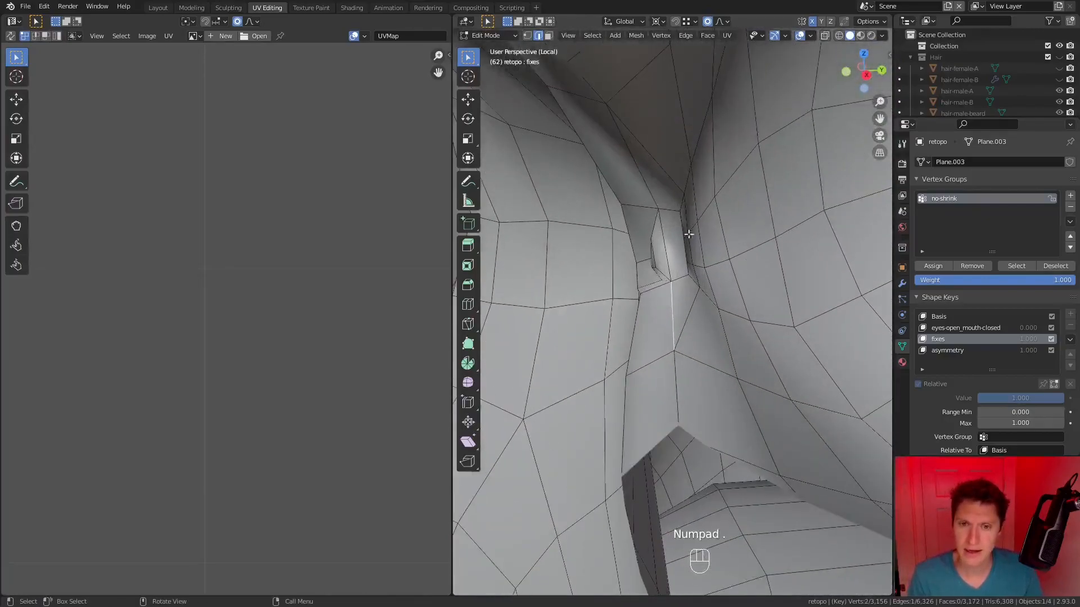
{"action": "left_click", "coordinate": [640, 184], "text": "alt+shift"}
{"action": "key", "text": "KP_Decimal"}
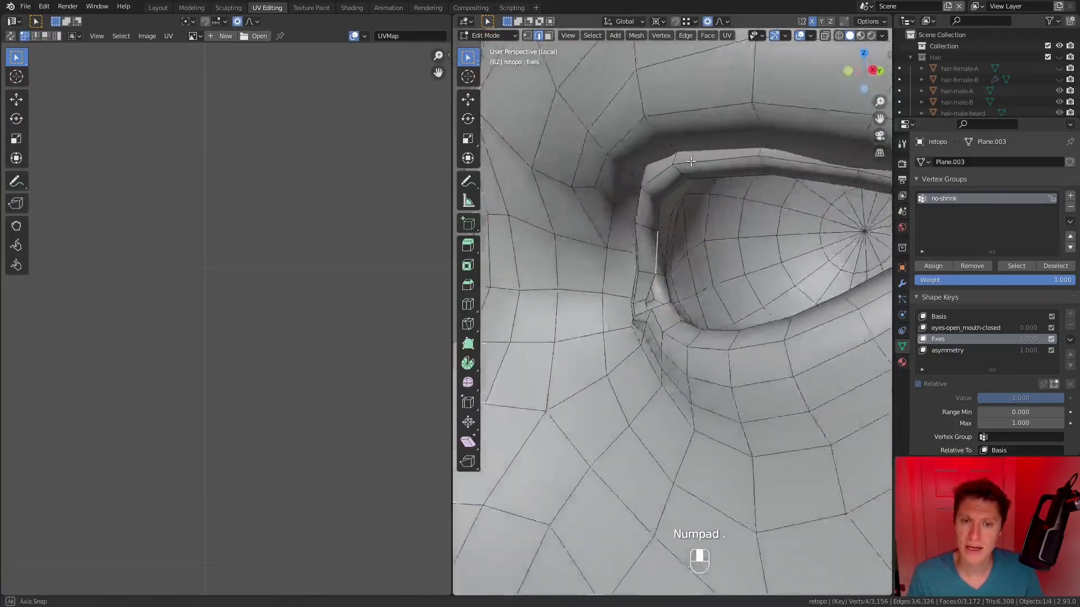
{"action": "middle_click_drag", "start_coordinate": [732, 194], "coordinate": [751, 242]}
{"action": "middle_click_drag", "start_coordinate": [751, 242], "coordinate": [759, 298], "text": "ctrl"}
{"action": "left_click", "coordinate": [810, 371], "text": "alt+shift"}
{"action": "middle_click_drag", "start_coordinate": [636, 337], "coordinate": [706, 269]}
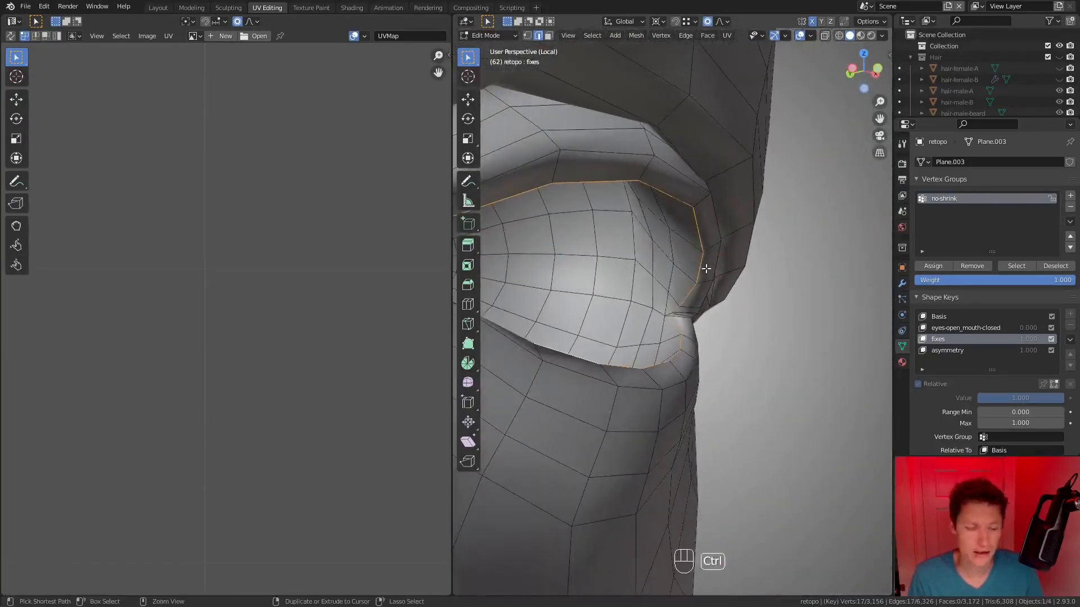
Step: Mirror the inner eyelid selection on the X axis to include both eyes and mark the edges as seams
{"action": "key", "text": "ctrl+e"}
{"action": "left_click", "coordinate": [701, 269]}
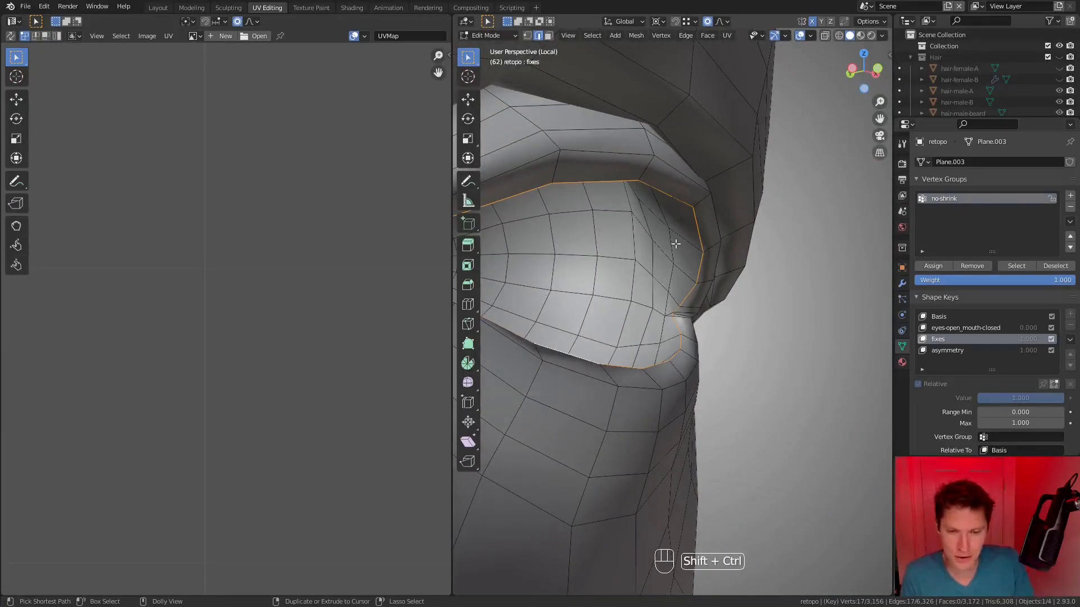
{"action": "key", "text": "shift+ctrl+m"}
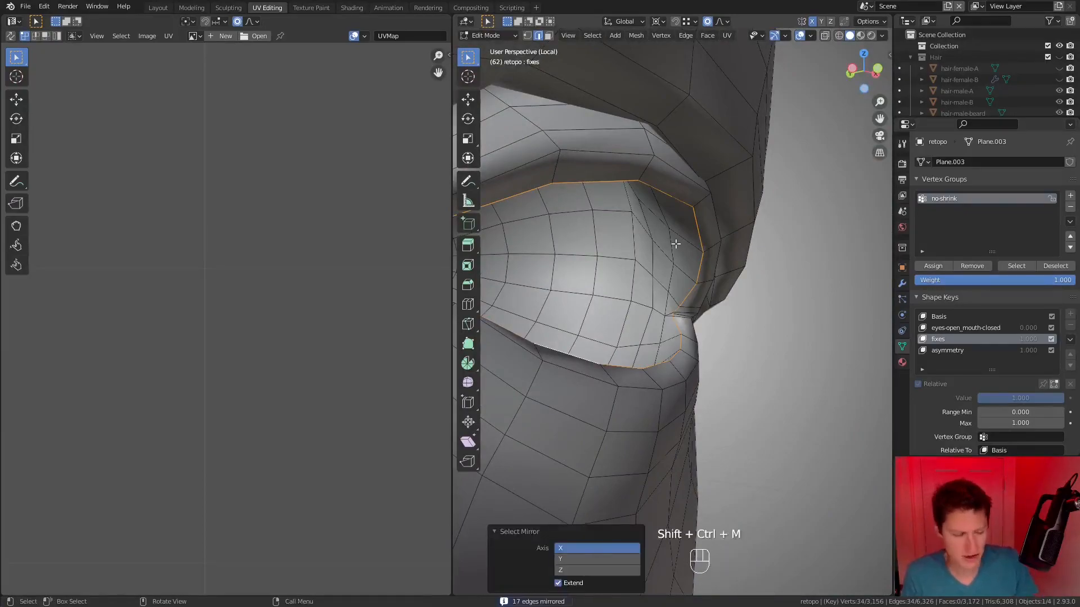
{"action": "key", "text": "ctrl+e"}
{"action": "left_click", "coordinate": [676, 244]}
Step: Select the whole mesh and unwrap it with the new nostril and eyelid seams
{"action": "middle_click_drag", "start_coordinate": [698, 279], "coordinate": [701, 332], "text": "ctrl"}
{"action": "middle_click_drag", "start_coordinate": [701, 332], "coordinate": [760, 257]}
{"action": "scroll", "coordinate": [728, 344], "scroll_direction": "down", "scroll_amount": 3}
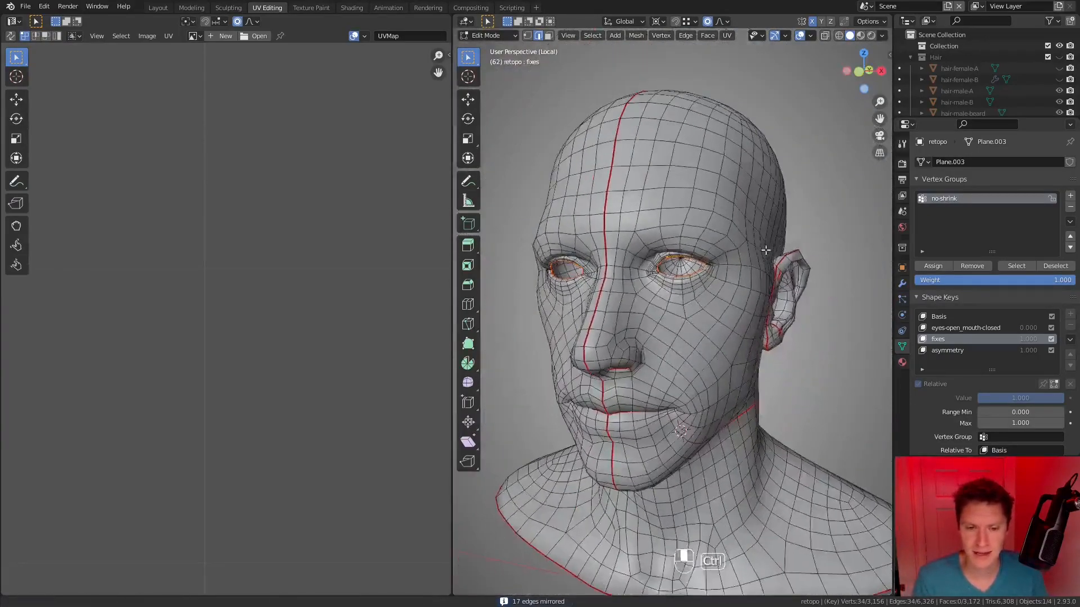
{"action": "key", "text": "a"}
{"action": "key", "text": "u"}
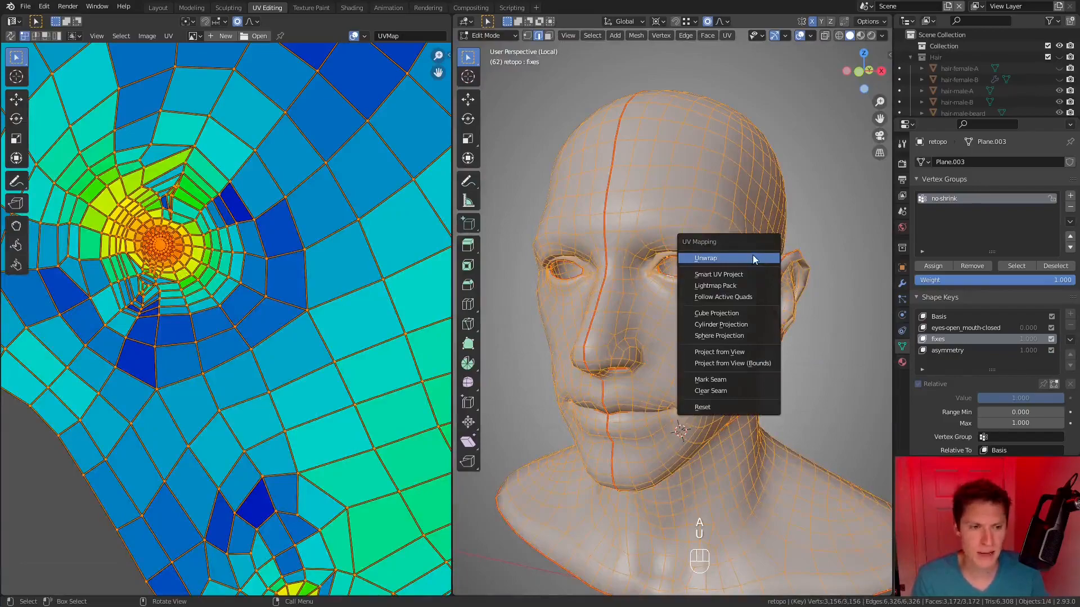
{"action": "left_click", "coordinate": [706, 258]}
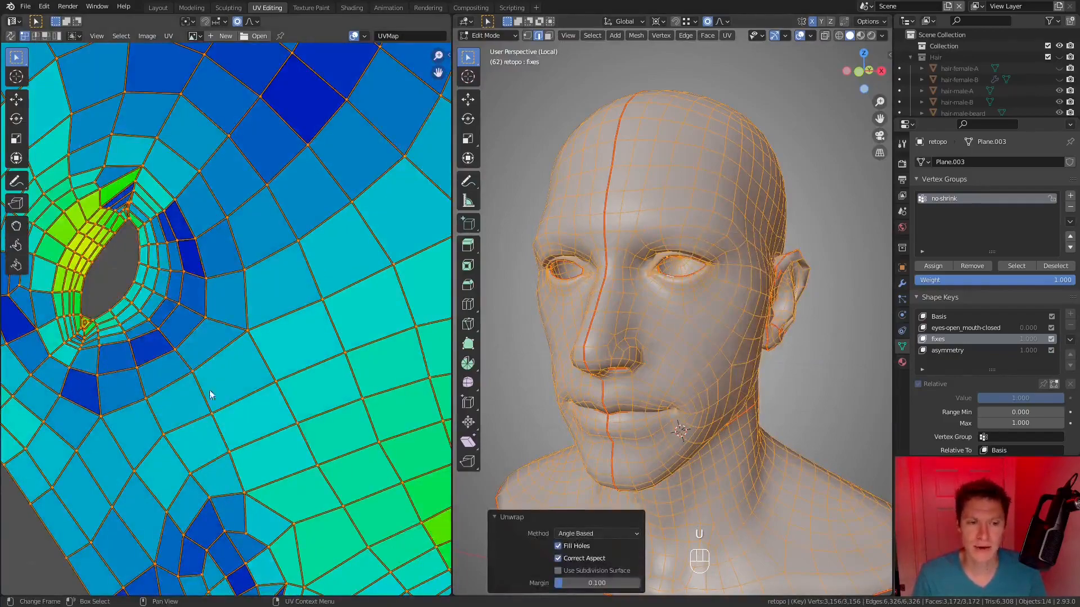
Step: Examine the remaining stretch around the eye, nostril and mouth openings on the re-unwrapped face island
{"action": "middle_click_drag", "start_coordinate": [293, 497], "coordinate": [282, 278], "text": "shift"}
{"action": "middle_click_drag", "start_coordinate": [366, 248], "coordinate": [185, 294], "text": "shift"}
{"action": "scroll", "coordinate": [192, 293], "scroll_direction": "down", "scroll_amount": 3}
{"action": "middle_click_drag", "start_coordinate": [194, 232], "coordinate": [237, 295], "text": "shift"}
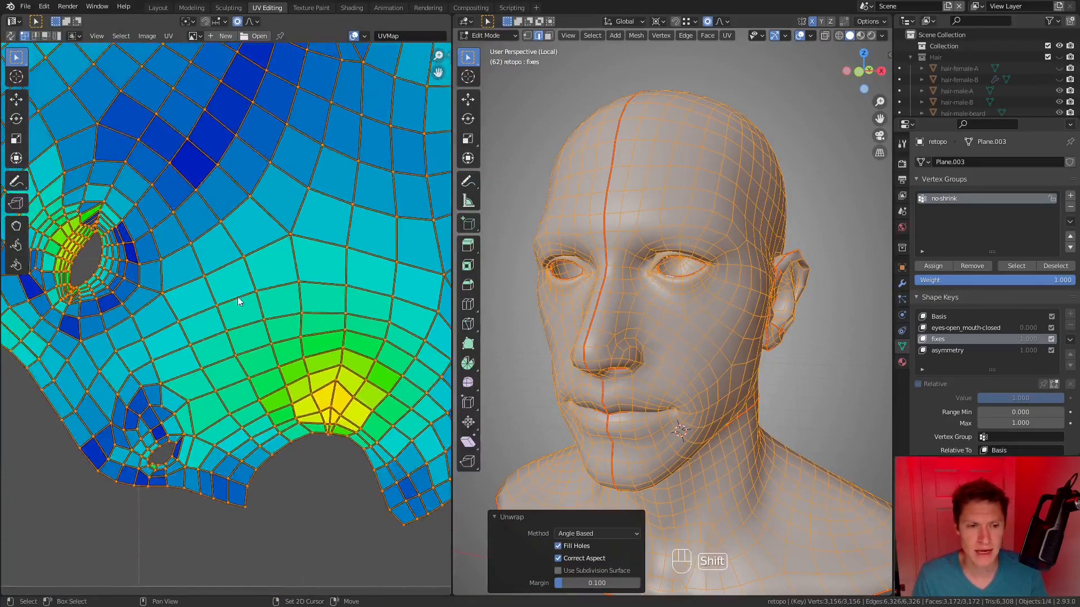
{"action": "middle_click_drag", "start_coordinate": [145, 248], "coordinate": [259, 297], "text": "shift"}
{"action": "middle_click_drag", "start_coordinate": [260, 297], "coordinate": [312, 321], "text": "ctrl"}
{"action": "middle_click_drag", "start_coordinate": [316, 303], "coordinate": [165, 219], "text": "shift"}
{"action": "middle_click_drag", "start_coordinate": [229, 309], "coordinate": [275, 224], "text": "ctrl"}
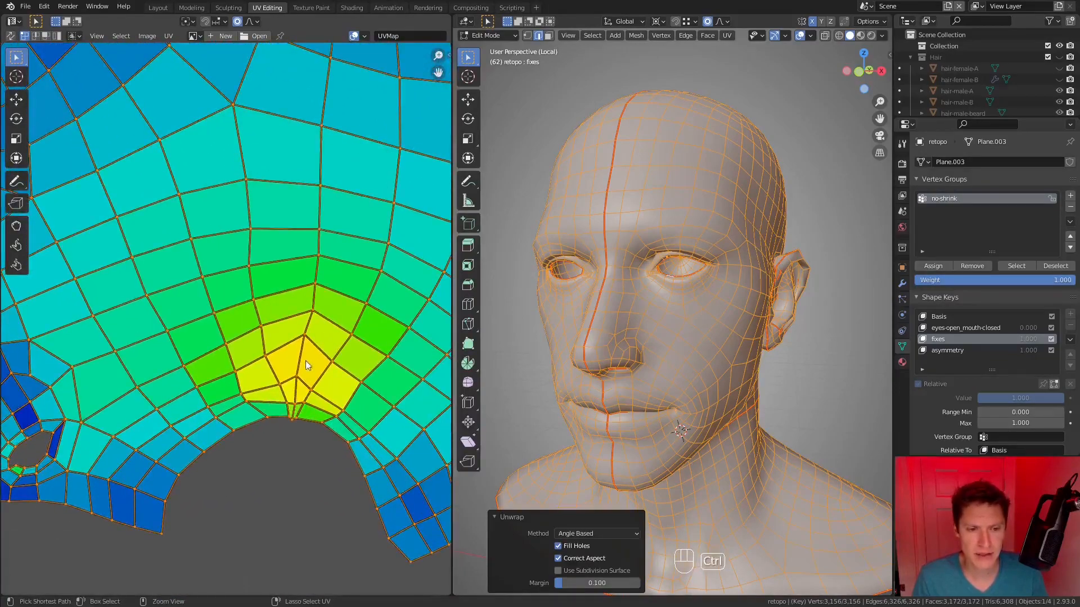
Step: Make the eyes-open_mouth-closed shape key active and unwrap the whole head mesh again from that shape
{"action": "scroll", "coordinate": [308, 346], "scroll_direction": "down", "scroll_amount": 5}
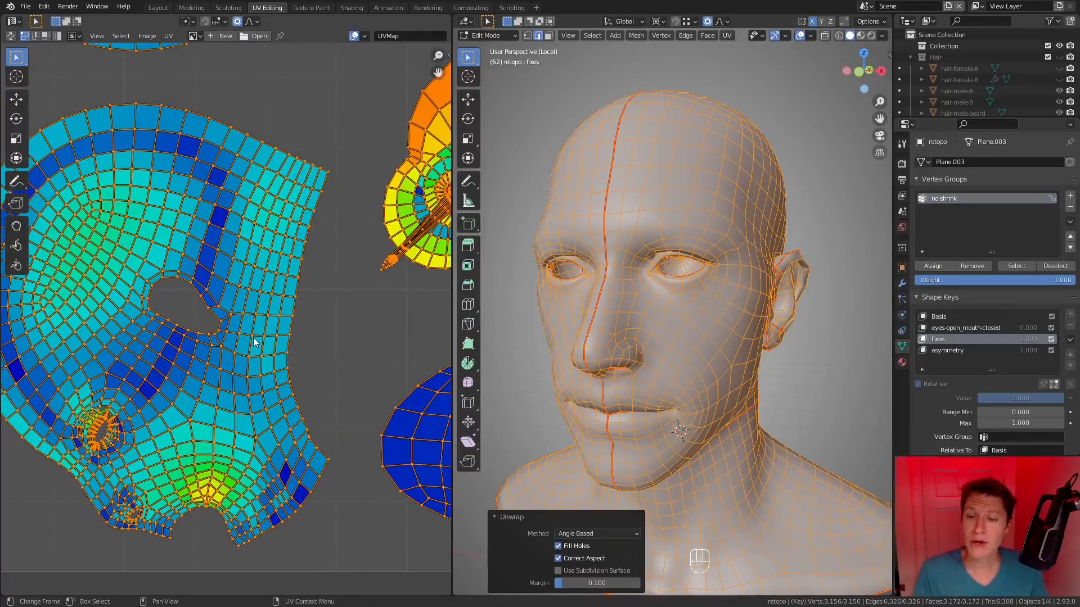
{"action": "left_click", "coordinate": [954, 327]}
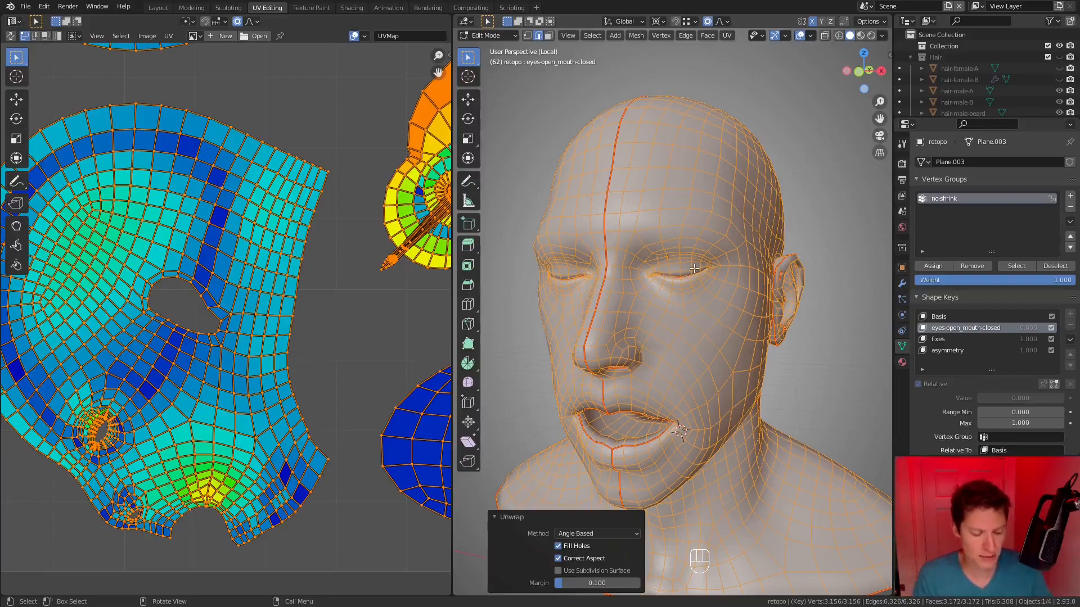
{"action": "key", "text": "u"}
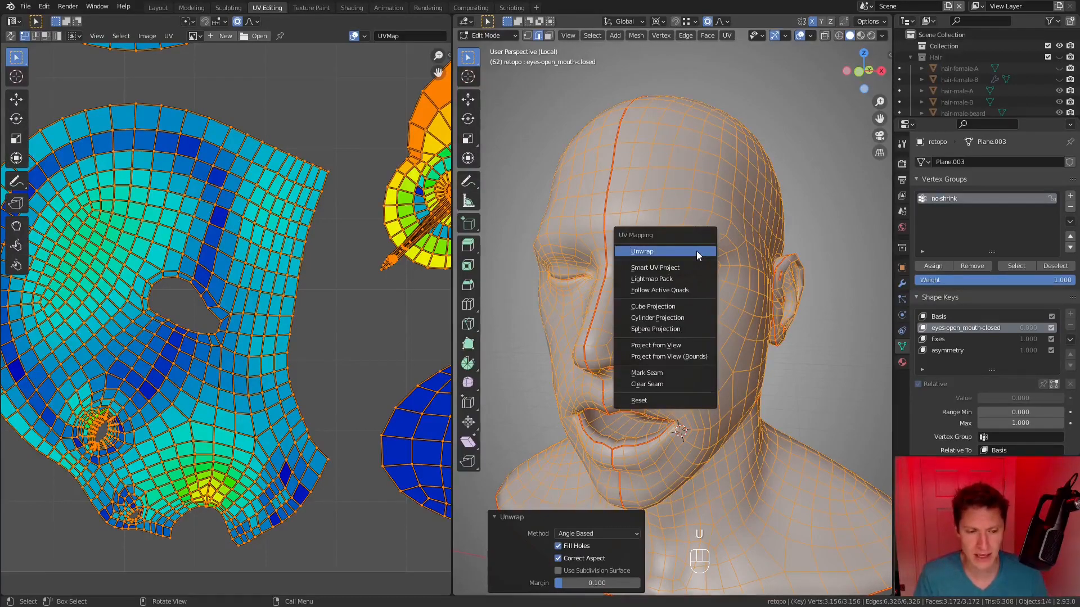
{"action": "left_click", "coordinate": [696, 250]}
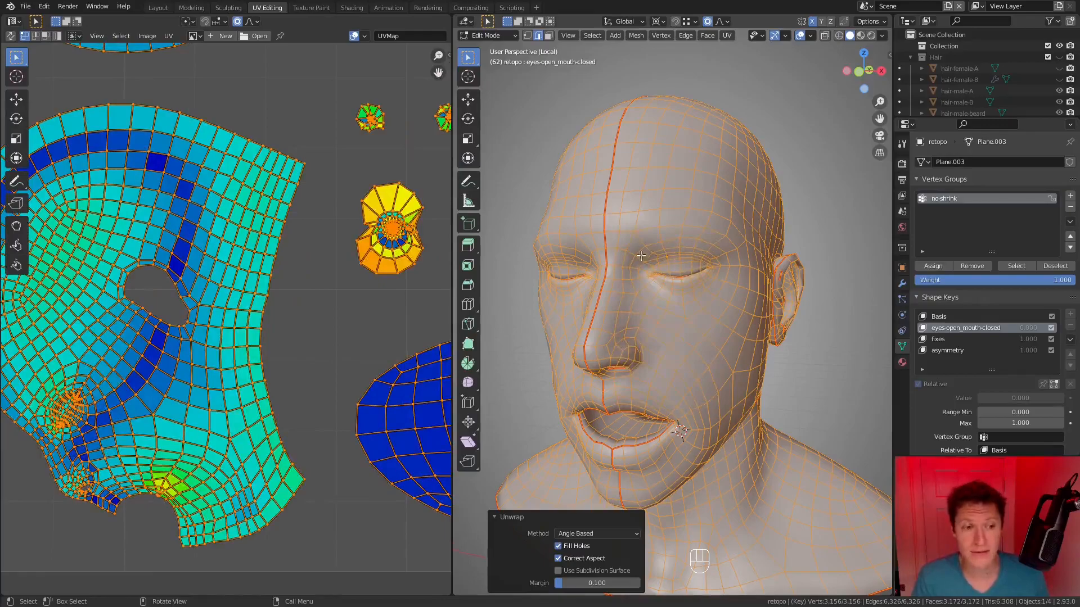
Step: Examine the stretch around the closed eye, nostril and mouth corner on the newly unwrapped face island
{"action": "scroll", "coordinate": [221, 288], "scroll_direction": "up", "scroll_amount": 5}
{"action": "middle_click_drag", "start_coordinate": [147, 194], "coordinate": [181, 225]}
{"action": "middle_click_drag", "start_coordinate": [181, 224], "coordinate": [248, 349], "text": "ctrl"}
{"action": "middle_click_drag", "start_coordinate": [189, 269], "coordinate": [113, 362]}
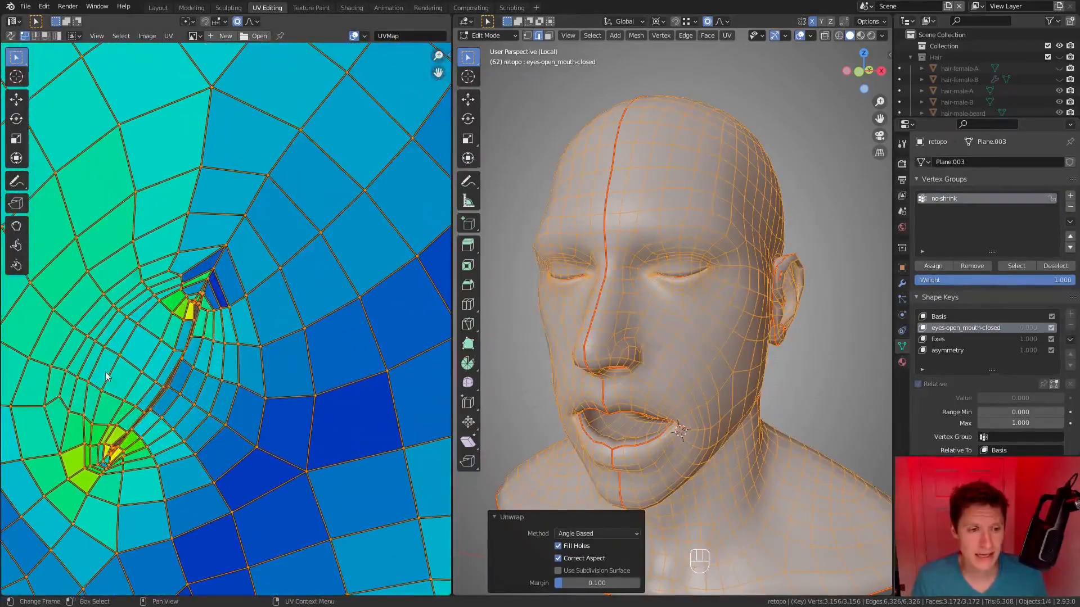
{"action": "middle_click_drag", "start_coordinate": [289, 386], "coordinate": [304, 223], "text": "ctrl"}
{"action": "middle_click_drag", "start_coordinate": [304, 222], "coordinate": [255, 208], "text": "ctrl"}
{"action": "middle_click_drag", "start_coordinate": [255, 208], "coordinate": [241, 306], "text": "shift"}
{"action": "middle_click_drag", "start_coordinate": [182, 268], "coordinate": [266, 388], "text": "shift"}
{"action": "middle_click_drag", "start_coordinate": [265, 307], "coordinate": [197, 278], "text": "shift"}
{"action": "middle_click_drag", "start_coordinate": [197, 278], "coordinate": [345, 212], "text": "shift"}
{"action": "middle_click_drag", "start_coordinate": [236, 293], "coordinate": [100, 206], "text": "shift"}
{"action": "middle_click_drag", "start_coordinate": [100, 207], "coordinate": [49, 240], "text": "ctrl"}
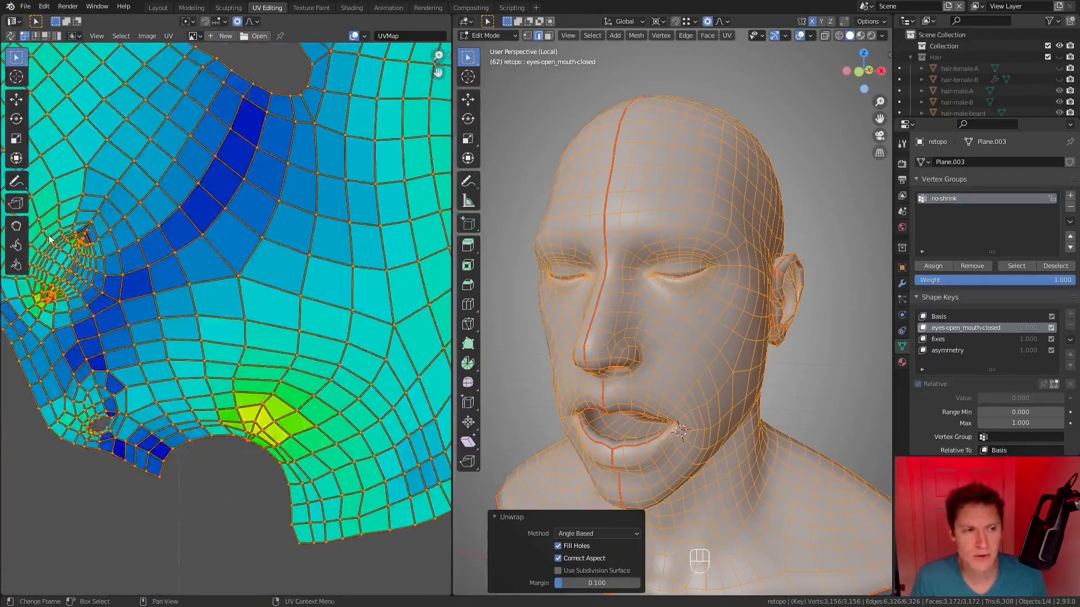
Step: Try to even out the stretched UVs around the mouth corner using the Relax brush with a 91 px radius
{"action": "left_click", "coordinate": [17, 246]}
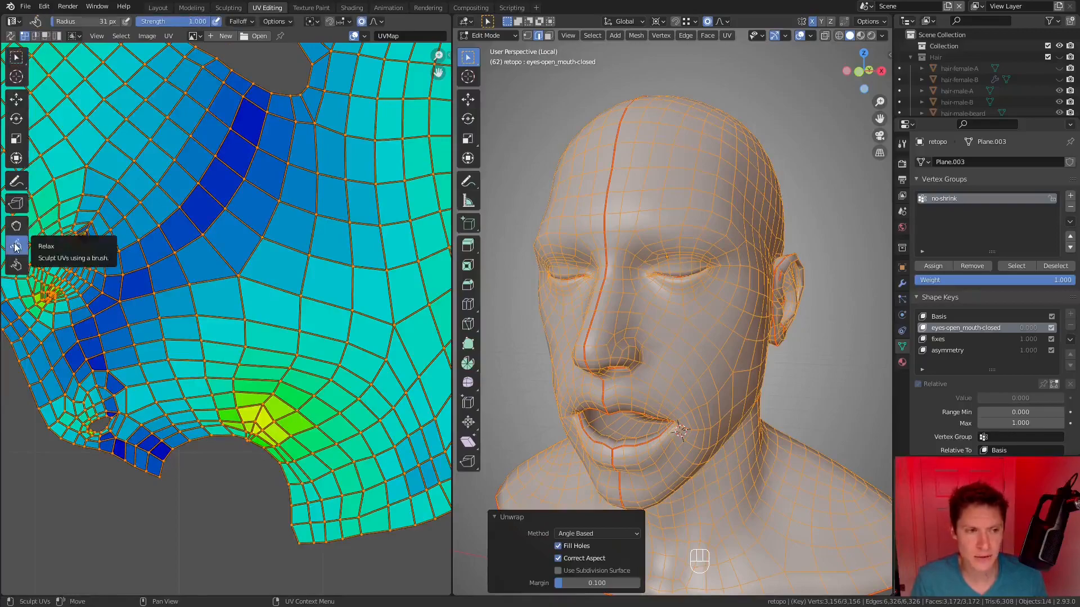
{"action": "middle_click_drag", "start_coordinate": [252, 350], "coordinate": [254, 315], "text": "shift"}
{"action": "mouse_move", "coordinate": [254, 315]}
{"action": "middle_mouse_down", "text": "ctrl"}
{"action": "mouse_move", "coordinate": [265, 349]}
{"action": "mouse_move", "coordinate": [304, 342]}
{"action": "middle_mouse_up", "text": "ctrl"}
{"action": "key", "text": "f"}
{"action": "left_click", "coordinate": [313, 332]}
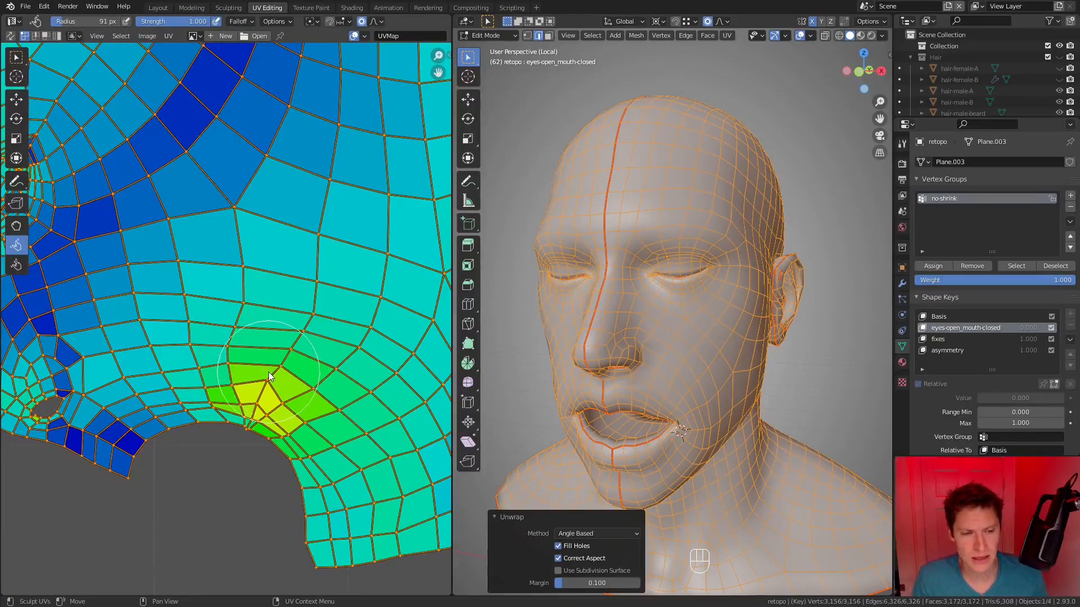
{"action": "left_click_drag", "start_coordinate": [272, 380], "coordinate": [285, 386]}
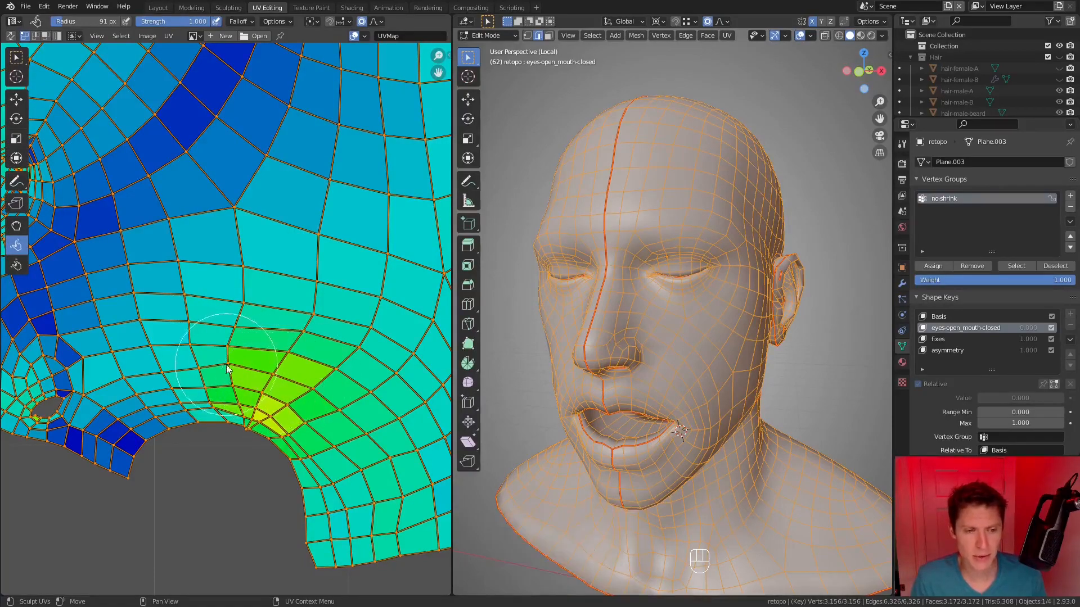
{"action": "left_click_drag", "start_coordinate": [226, 369], "coordinate": [229, 374]}
{"action": "left_click_drag", "start_coordinate": [314, 401], "coordinate": [321, 419]}
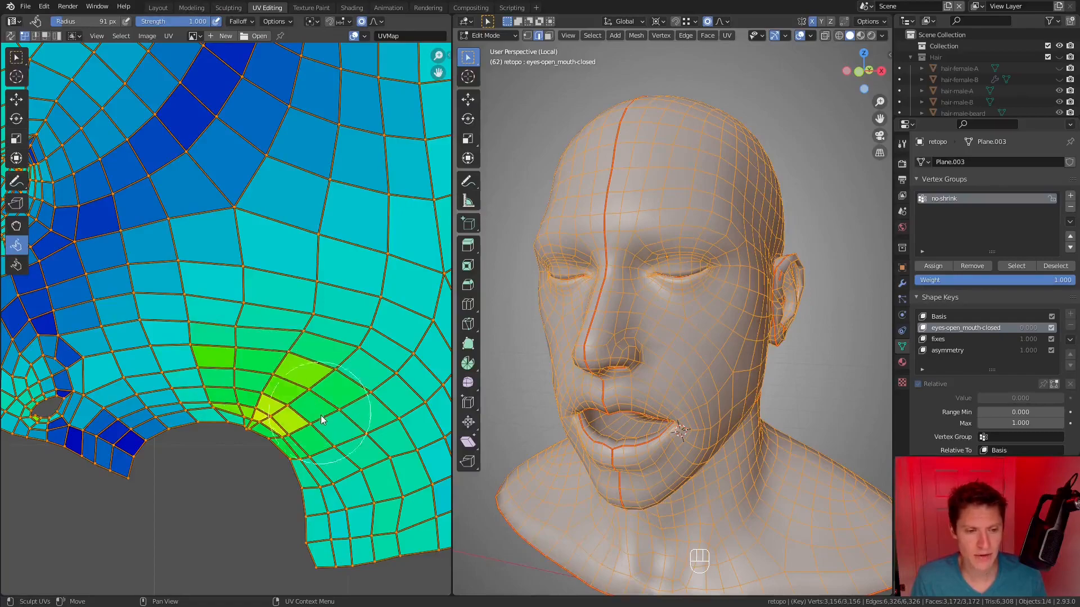
Step: Examine the topology around the open mouth corner and cheek on the 3D head
{"action": "middle_click_drag", "start_coordinate": [346, 423], "coordinate": [350, 399]}
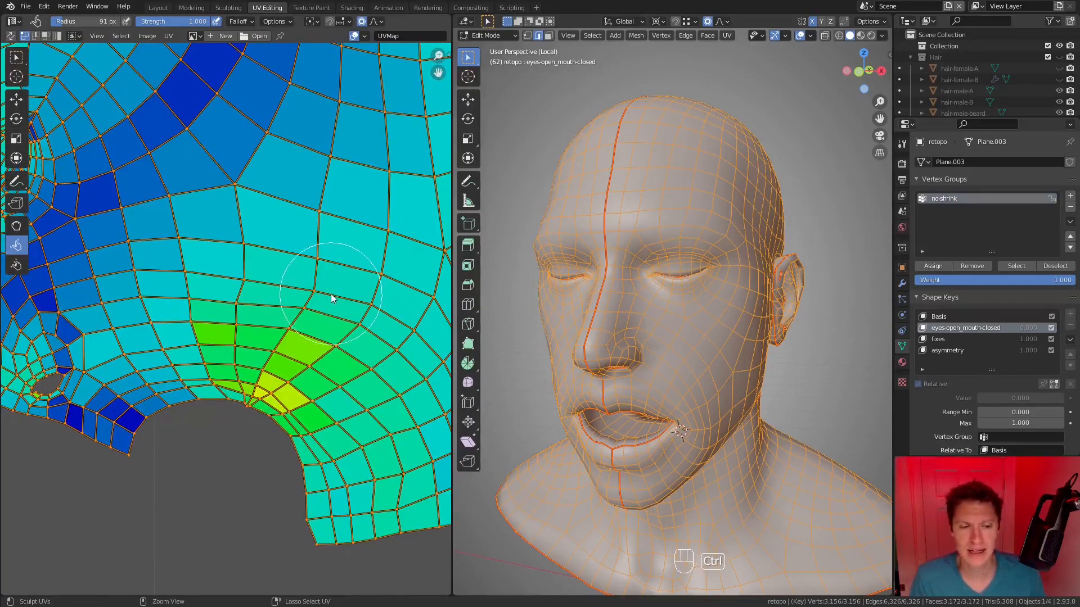
{"action": "middle_click_drag", "start_coordinate": [629, 360], "coordinate": [649, 270]}
{"action": "middle_click_drag", "start_coordinate": [624, 315], "coordinate": [694, 306]}
{"action": "middle_click_drag", "start_coordinate": [694, 307], "coordinate": [682, 339], "text": "shift"}
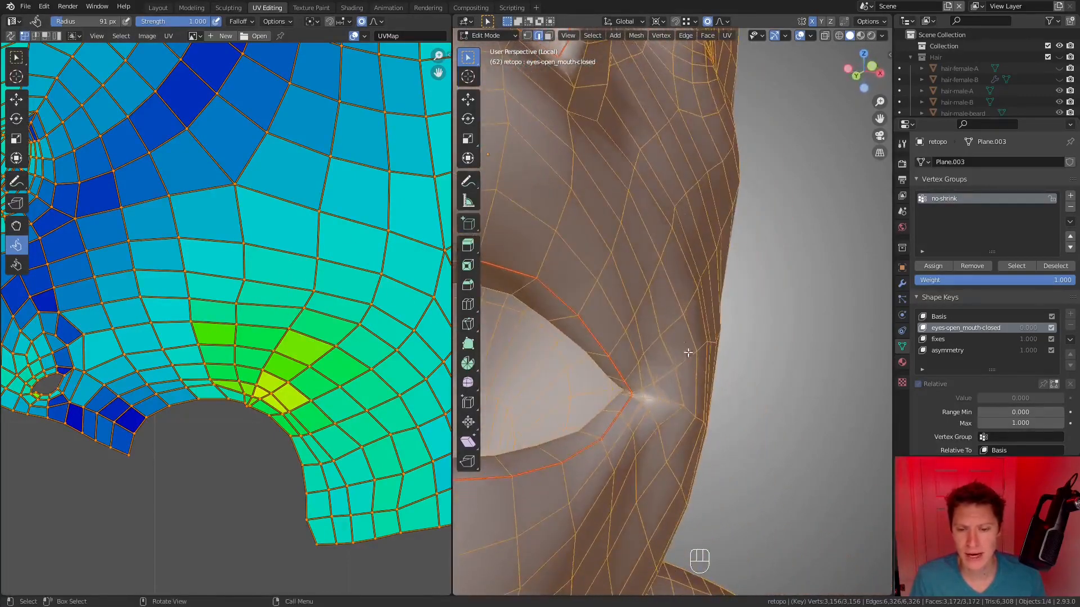
{"action": "middle_click_drag", "start_coordinate": [672, 394], "coordinate": [664, 363], "text": "shift"}
{"action": "middle_click_drag", "start_coordinate": [664, 363], "coordinate": [688, 306], "text": "ctrl"}
{"action": "middle_click_drag", "start_coordinate": [688, 306], "coordinate": [658, 350]}
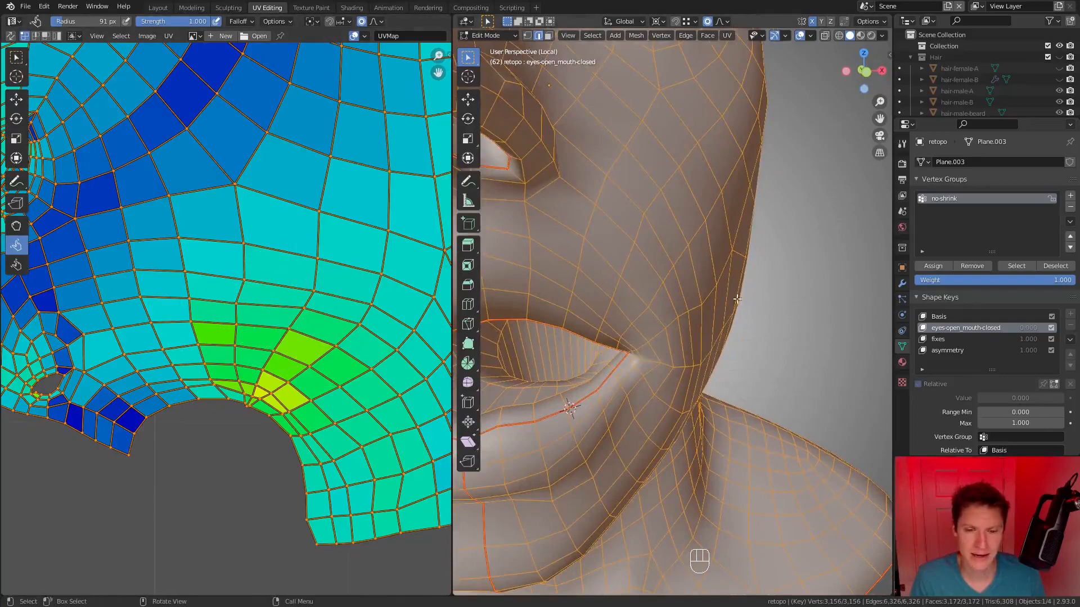
{"action": "middle_click_drag", "start_coordinate": [669, 282], "coordinate": [684, 278]}
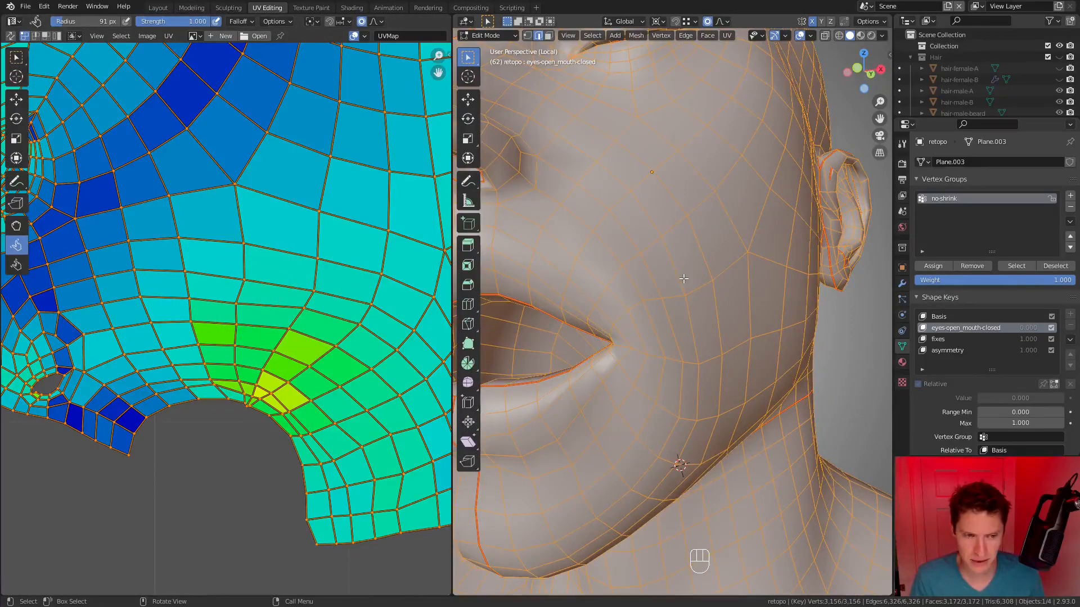
Step: Undo the Relax strokes, returning to the unwrap made from the eyes-open_mouth-closed shape
{"action": "key", "text": "ctrl+z"}
{"action": "key", "text": "ctrl+z"}
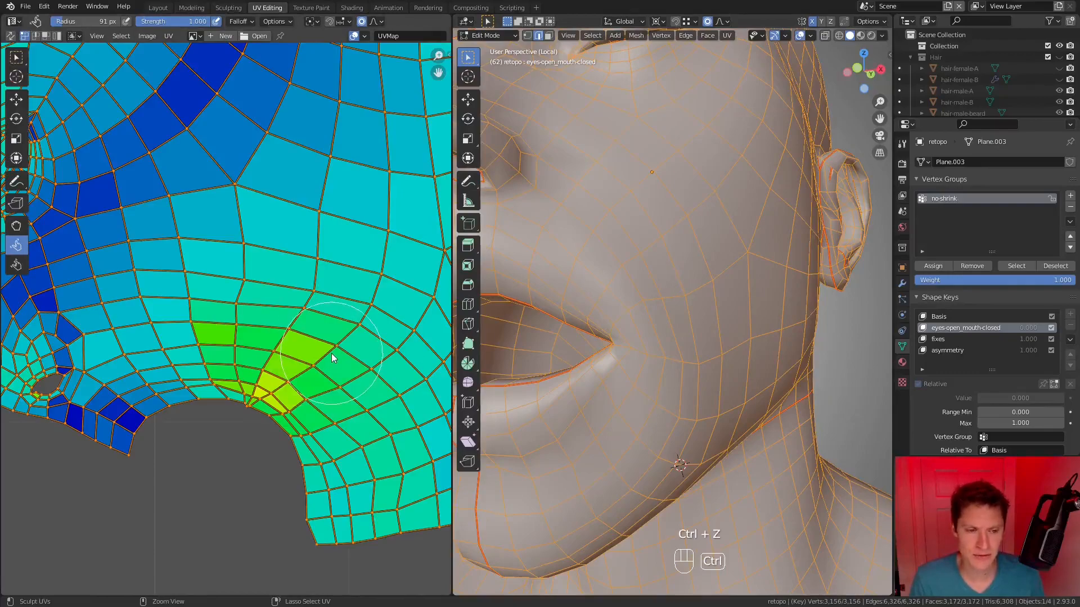
{"action": "key", "text": "ctrl+z"}
{"action": "key", "text": "ctrl+z"}
{"action": "key", "text": "ctrl+z"}
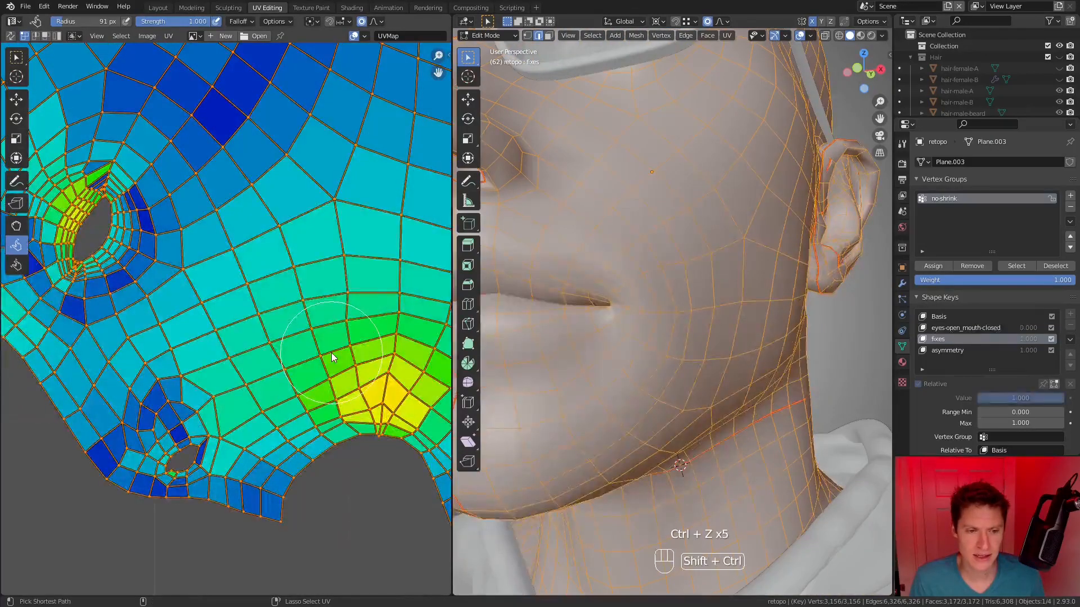
{"action": "key", "text": "ctrl+shift+z"}
{"action": "key", "text": "ctrl+shift+z"}
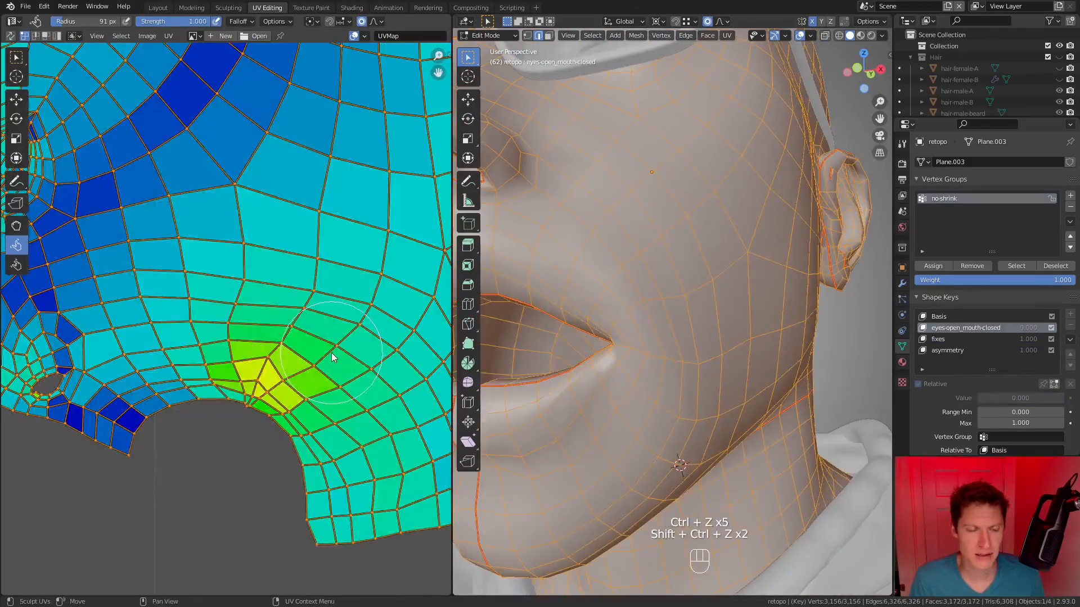
Step: Try relaxing the mouth-corner UVs with a smaller 32 px brush, and undo the strokes
{"action": "middle_click_drag", "start_coordinate": [277, 305], "coordinate": [328, 347], "text": "shift"}
{"action": "middle_click_drag", "start_coordinate": [397, 370], "coordinate": [349, 304], "text": "shift"}
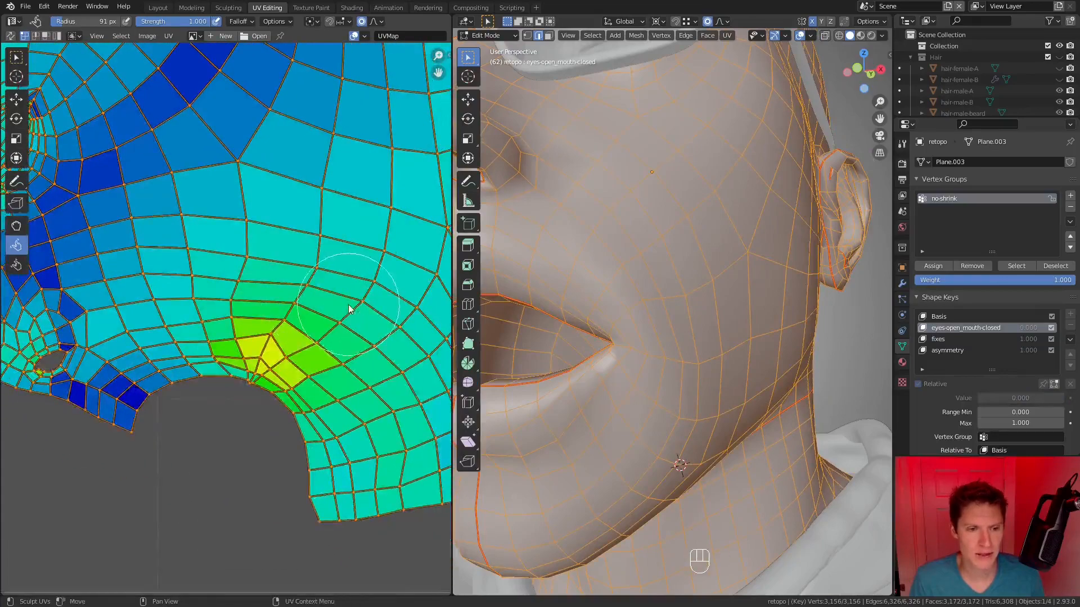
{"action": "scroll", "coordinate": [349, 309], "scroll_direction": "up", "scroll_amount": 1}
{"action": "key", "text": "f"}
{"action": "left_click", "coordinate": [260, 379]}
{"action": "scroll", "coordinate": [270, 383], "scroll_direction": "up", "scroll_amount": 1}
{"action": "left_click_drag", "start_coordinate": [289, 388], "coordinate": [359, 369], "text": "shift"}
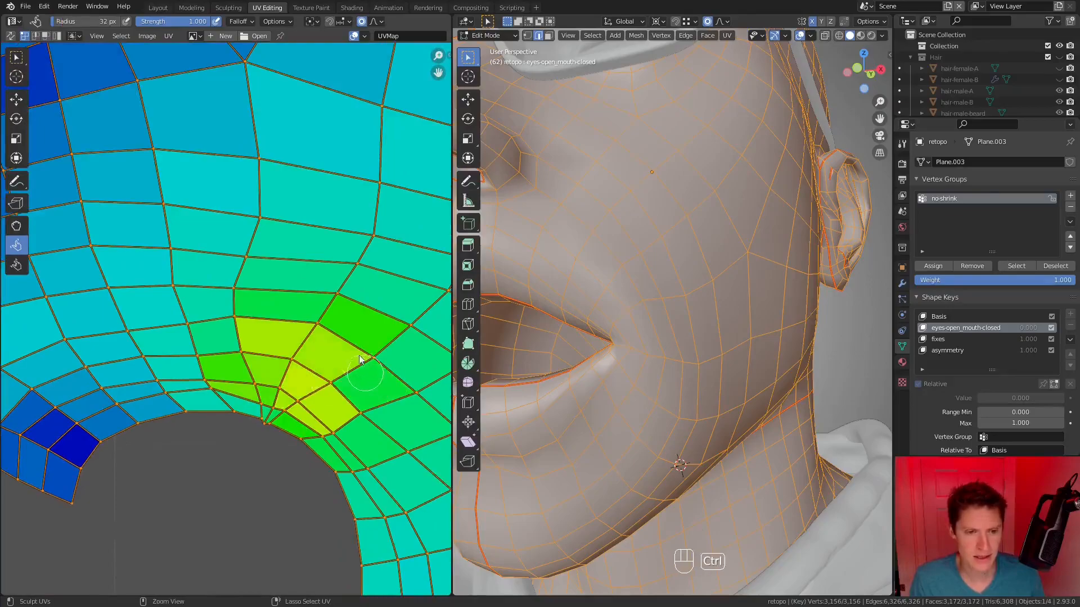
{"action": "key", "text": "ctrl+z"}
{"action": "middle_click_drag", "start_coordinate": [363, 360], "coordinate": [235, 323], "text": "ctrl"}
{"action": "mouse_move", "coordinate": [242, 323]}
{"action": "left_mouse_down", "text": "shift"}
{"action": "mouse_move", "coordinate": [234, 332]}
{"action": "mouse_move", "coordinate": [253, 349]}
{"action": "mouse_move", "coordinate": [233, 297]}
{"action": "left_mouse_up", "text": "shift"}
{"action": "key", "text": "ctrl+z"}
{"action": "mouse_move", "coordinate": [338, 308]}
{"action": "middle_mouse_down", "text": "ctrl"}
{"action": "mouse_move", "coordinate": [309, 265]}
{"action": "mouse_move", "coordinate": [311, 313]}
{"action": "middle_mouse_up", "text": "ctrl"}
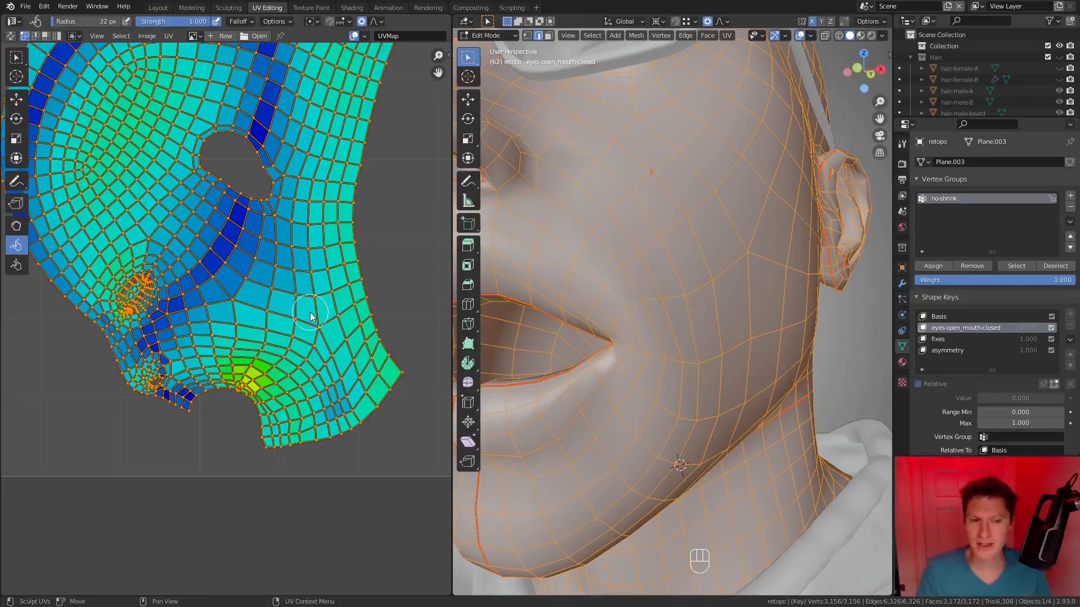
Step: Try the 32 px Relax brush on the mouth corner of the other face island, and undo it
{"action": "middle_click_drag", "start_coordinate": [328, 314], "coordinate": [308, 301], "text": "ctrl"}
{"action": "middle_click_drag", "start_coordinate": [308, 301], "coordinate": [290, 435], "text": "shift"}
{"action": "middle_click_drag", "start_coordinate": [270, 142], "coordinate": [243, 541], "text": "shift"}
{"action": "scroll", "coordinate": [209, 334], "scroll_direction": "up", "scroll_amount": 7}
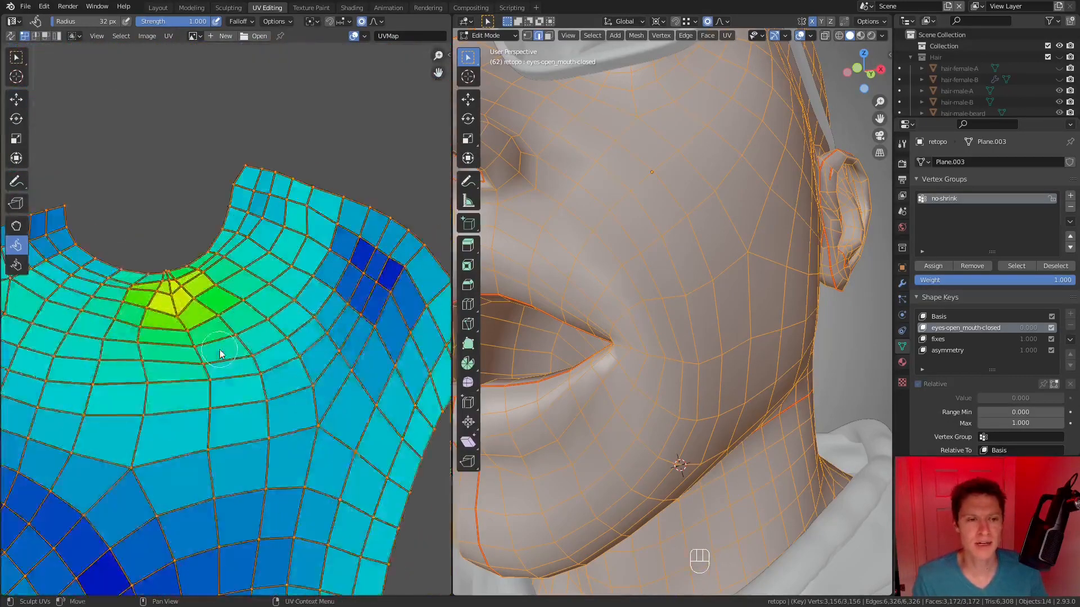
{"action": "key", "text": "ctrl+z"}
{"action": "mouse_move", "coordinate": [224, 353]}
{"action": "left_mouse_down", "text": "shift"}
{"action": "mouse_move", "coordinate": [252, 387]}
{"action": "mouse_move", "coordinate": [298, 366]}
{"action": "left_mouse_up", "text": "shift"}
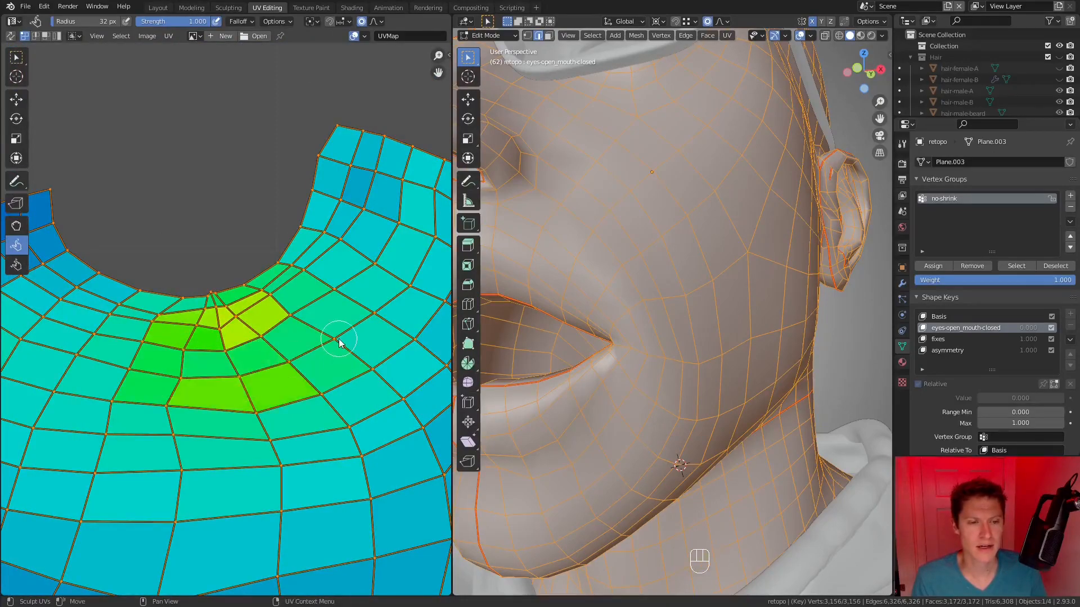
{"action": "key", "text": "ctrl+z"}
Step: Examine both face-half islands for remaining stretch around the eyes, nostrils and mouth corners
{"action": "scroll", "coordinate": [315, 271], "scroll_direction": "down", "scroll_amount": 5}
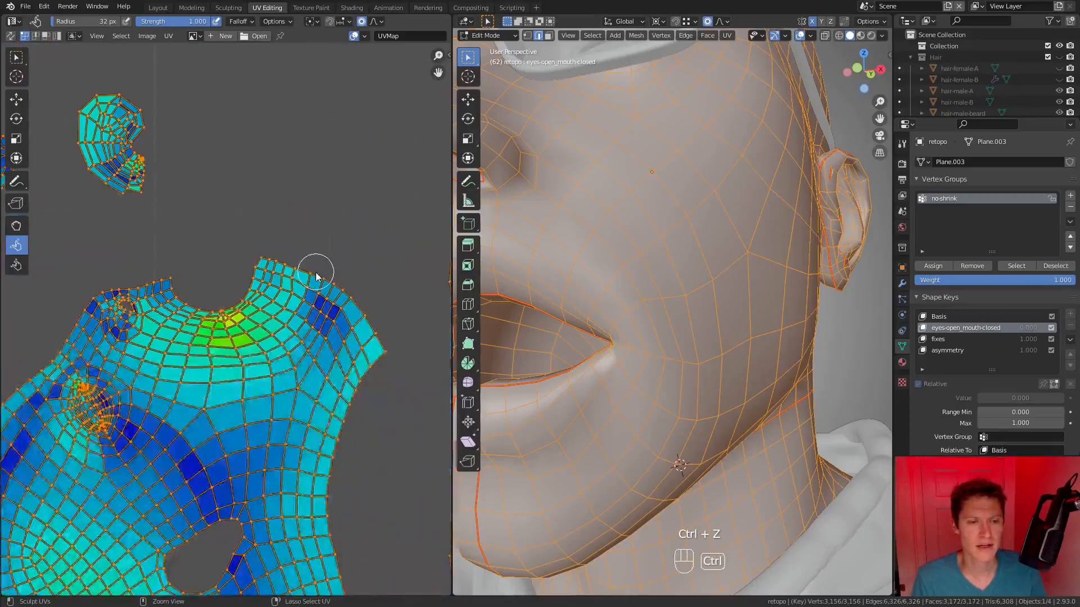
{"action": "scroll", "coordinate": [322, 323], "scroll_direction": "down", "scroll_amount": 3}
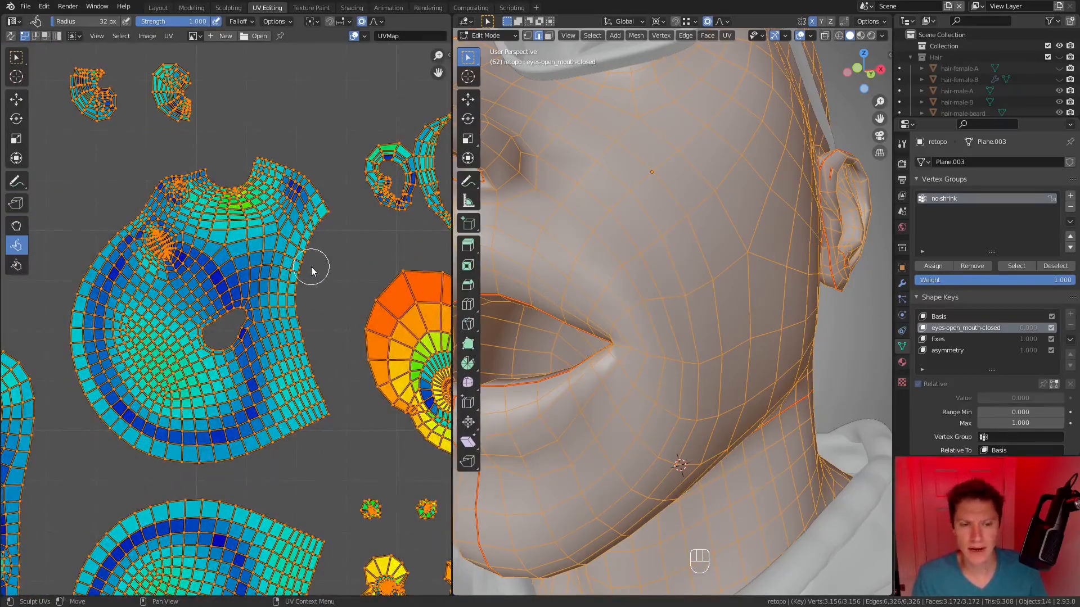
{"action": "middle_click_drag", "start_coordinate": [312, 267], "coordinate": [393, 376], "text": "shift"}
{"action": "middle_click_drag", "start_coordinate": [239, 301], "coordinate": [295, 244], "text": "ctrl"}
{"action": "middle_click_drag", "start_coordinate": [196, 419], "coordinate": [273, 335], "text": "ctrl"}
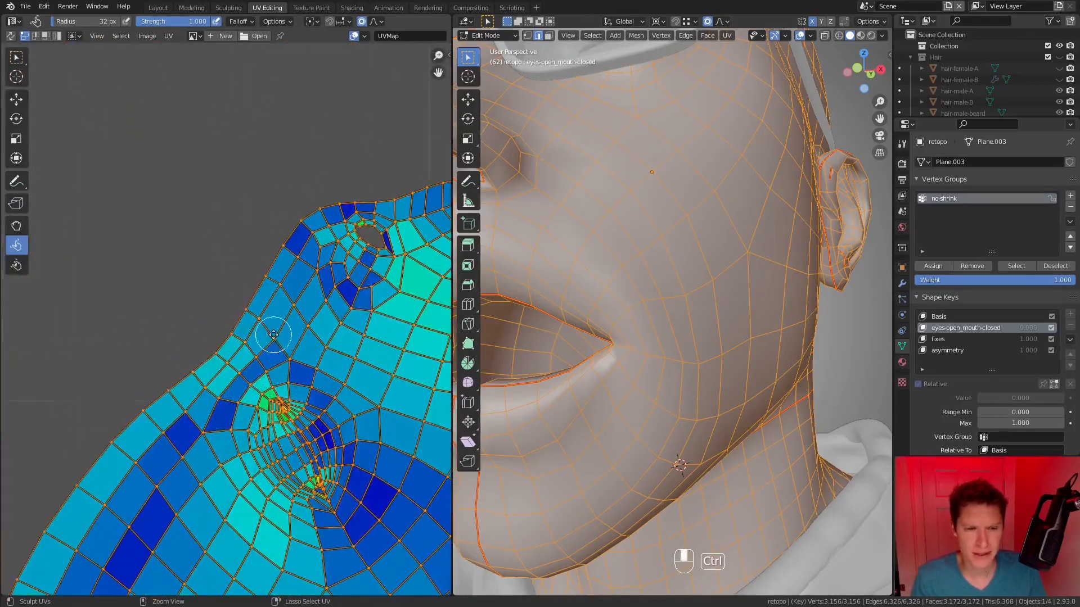
{"action": "middle_click_drag", "start_coordinate": [344, 351], "coordinate": [237, 127], "text": "ctrl"}
{"action": "scroll", "coordinate": [270, 266], "scroll_direction": "down", "scroll_amount": 2}
{"action": "scroll", "coordinate": [715, 222], "scroll_direction": "down", "scroll_amount": 6}
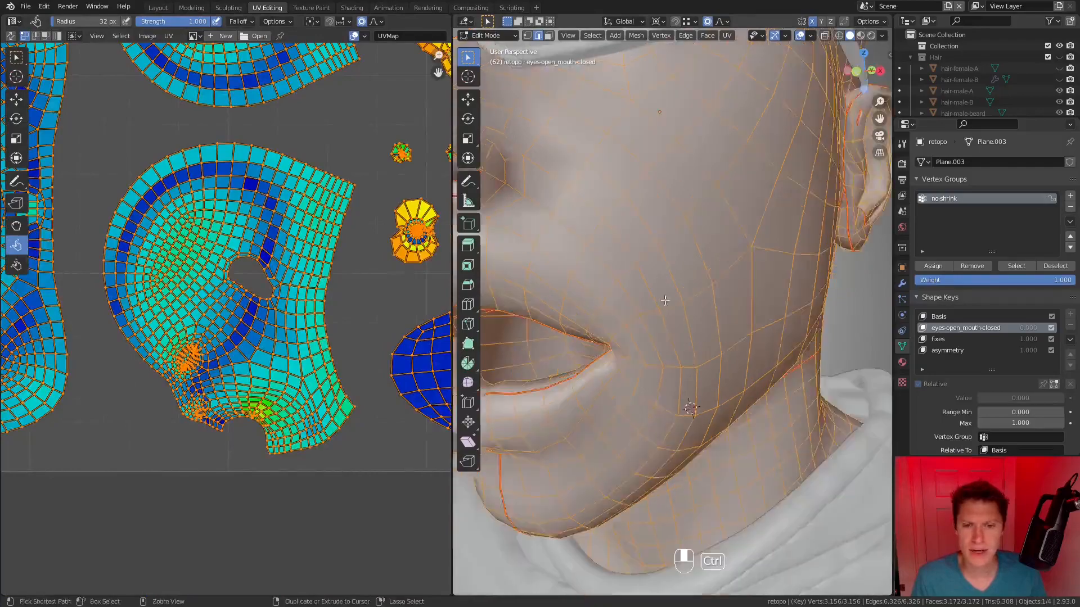
Step: Isolate the head mesh in local view and make the fixes shape key active so the eyes are open
{"action": "middle_click_drag", "start_coordinate": [715, 221], "coordinate": [649, 247]}
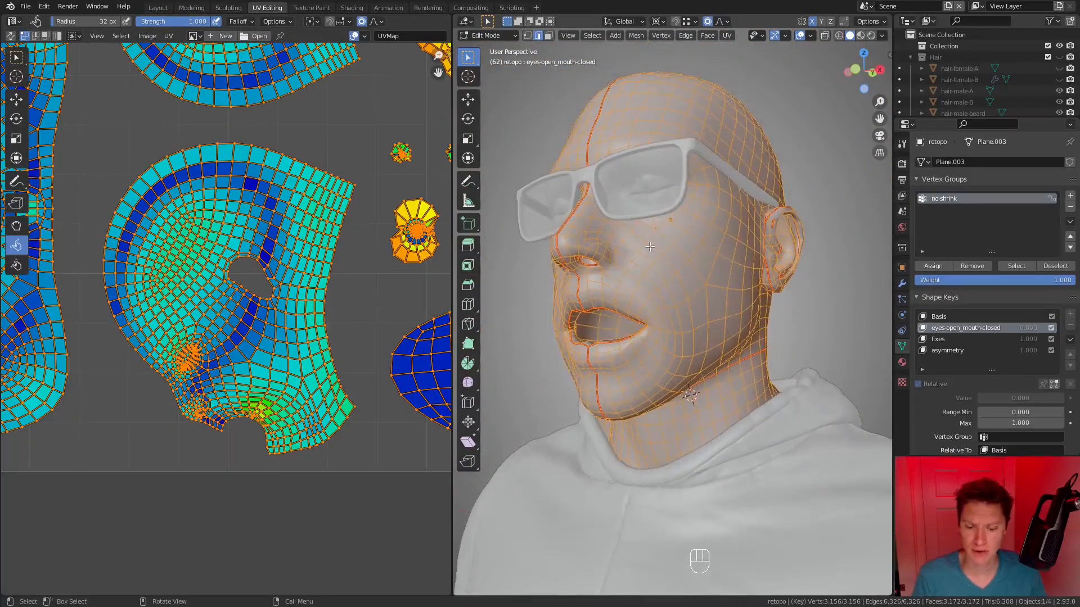
{"action": "key", "text": "KP_Divide"}
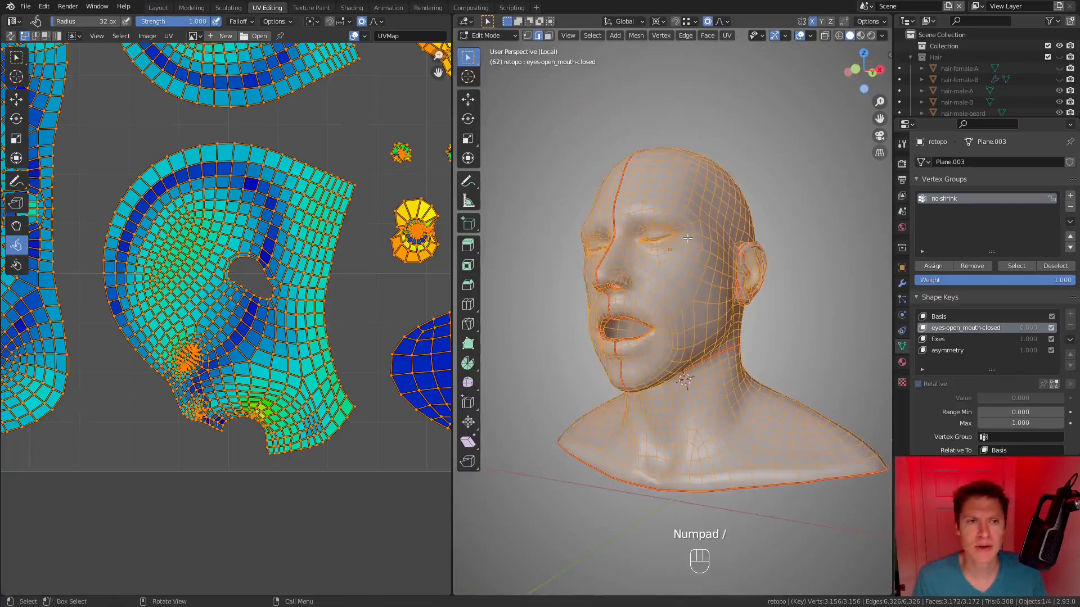
{"action": "middle_click_drag", "start_coordinate": [674, 223], "coordinate": [701, 319], "text": "ctrl"}
{"action": "middle_click_drag", "start_coordinate": [716, 235], "coordinate": [766, 221]}
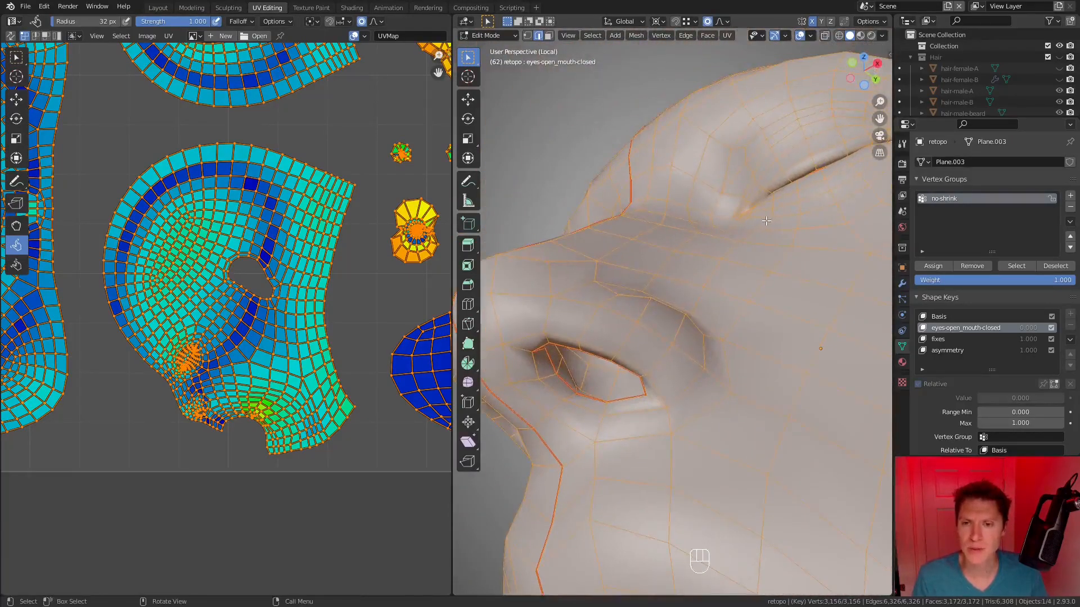
{"action": "left_click", "coordinate": [945, 339]}
{"action": "middle_click_drag", "start_coordinate": [659, 220], "coordinate": [663, 282]}
{"action": "middle_click_drag", "start_coordinate": [630, 242], "coordinate": [649, 284], "text": "shift"}
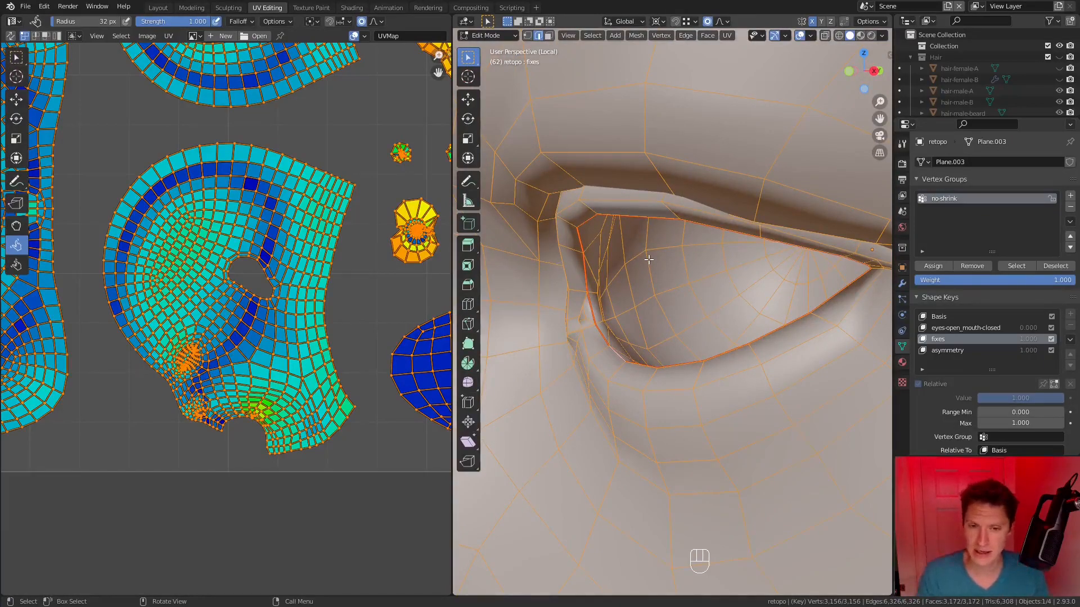
Step: Select a path of edges inside one eye socket, behind the eyelid seam, for an additional cut
{"action": "middle_click_drag", "start_coordinate": [589, 294], "coordinate": [725, 241]}
{"action": "left_click", "coordinate": [585, 264]}
{"action": "left_click", "coordinate": [699, 240], "text": "ctrl"}
{"action": "middle_click_drag", "start_coordinate": [726, 241], "coordinate": [746, 290], "text": "shift"}
{"action": "left_click", "coordinate": [839, 233], "text": "ctrl"}
{"action": "key", "text": "KP_Decimal"}
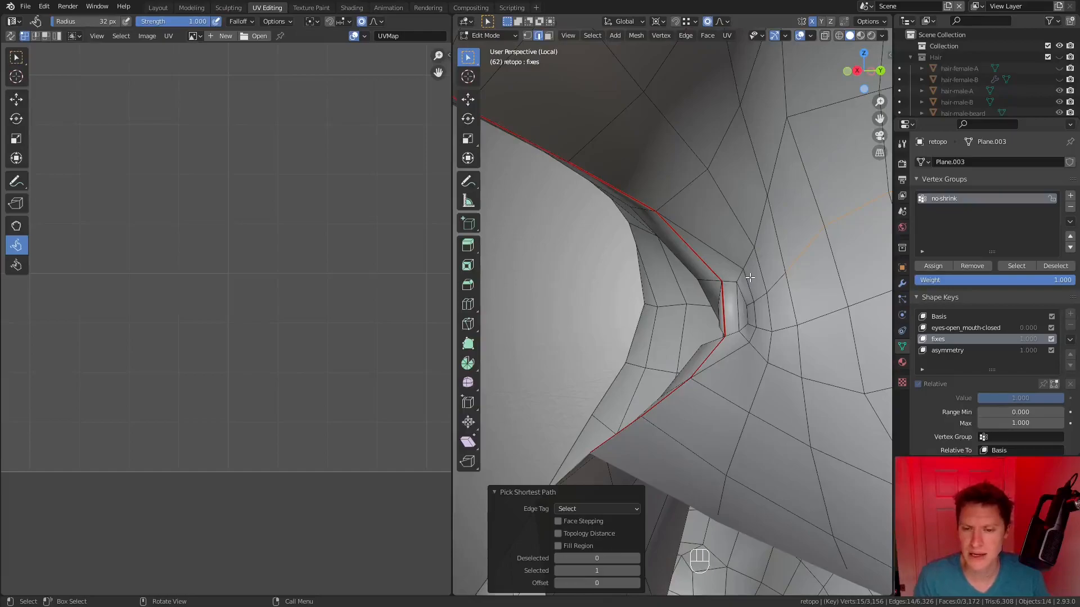
Step: Mirror the eye socket edge selection on the X axis, extending it, and mark the edges as seams
{"action": "middle_click_drag", "start_coordinate": [750, 277], "coordinate": [787, 264]}
{"action": "key", "text": "shift+ctrl+m"}
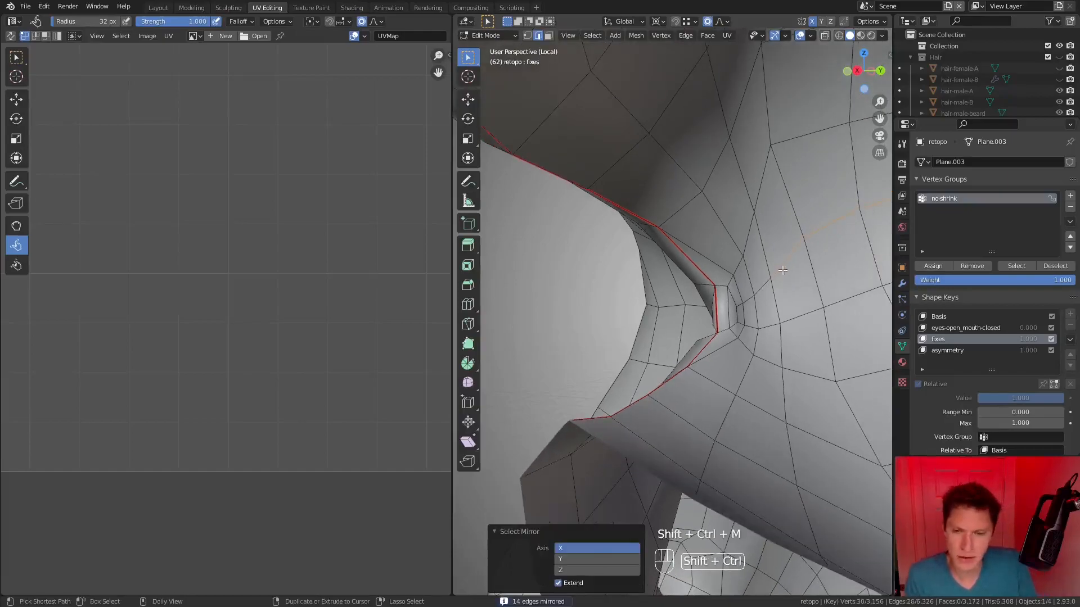
{"action": "key", "text": "ctrl+e"}
{"action": "left_click", "coordinate": [782, 272]}
Step: Select a ring of edges at the back of the eye socket, left open at one side and joined to the eyelid seam
{"action": "middle_click_drag", "start_coordinate": [782, 272], "coordinate": [730, 224]}
{"action": "middle_click_drag", "start_coordinate": [731, 225], "coordinate": [644, 311], "text": "ctrl"}
{"action": "scroll", "coordinate": [669, 325], "scroll_direction": "up", "scroll_amount": 2}
{"action": "scroll", "coordinate": [697, 320], "scroll_direction": "up", "scroll_amount": 2}
{"action": "left_click", "coordinate": [705, 319], "text": "ctrl"}
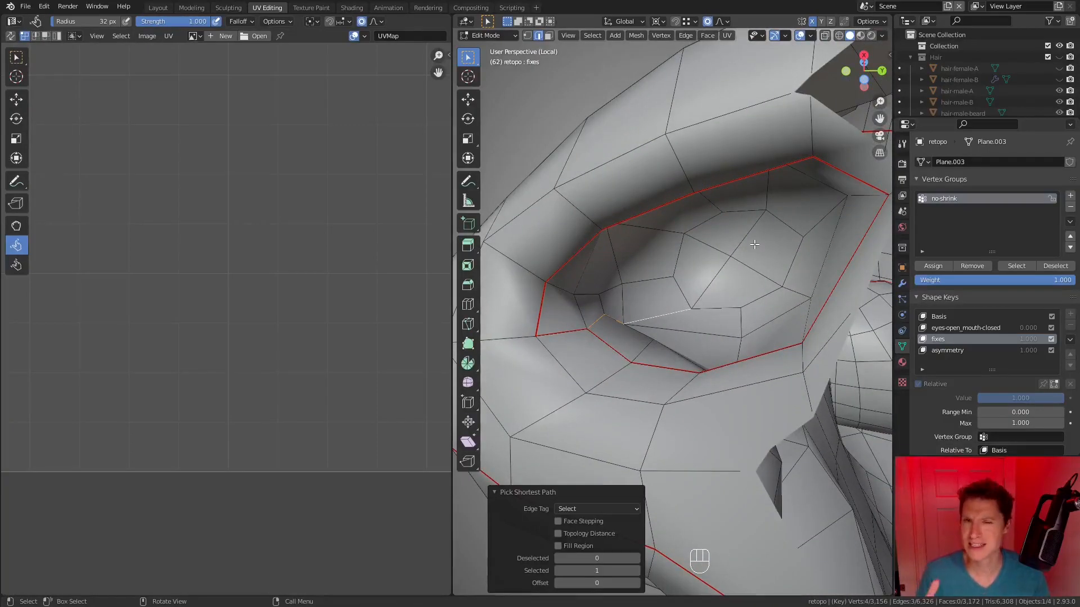
{"action": "left_click", "coordinate": [682, 265], "text": "ctrl"}
{"action": "left_click", "coordinate": [743, 212], "text": "ctrl"}
{"action": "left_click", "coordinate": [788, 264], "text": "ctrl"}
{"action": "left_click", "coordinate": [720, 306], "text": "ctrl"}
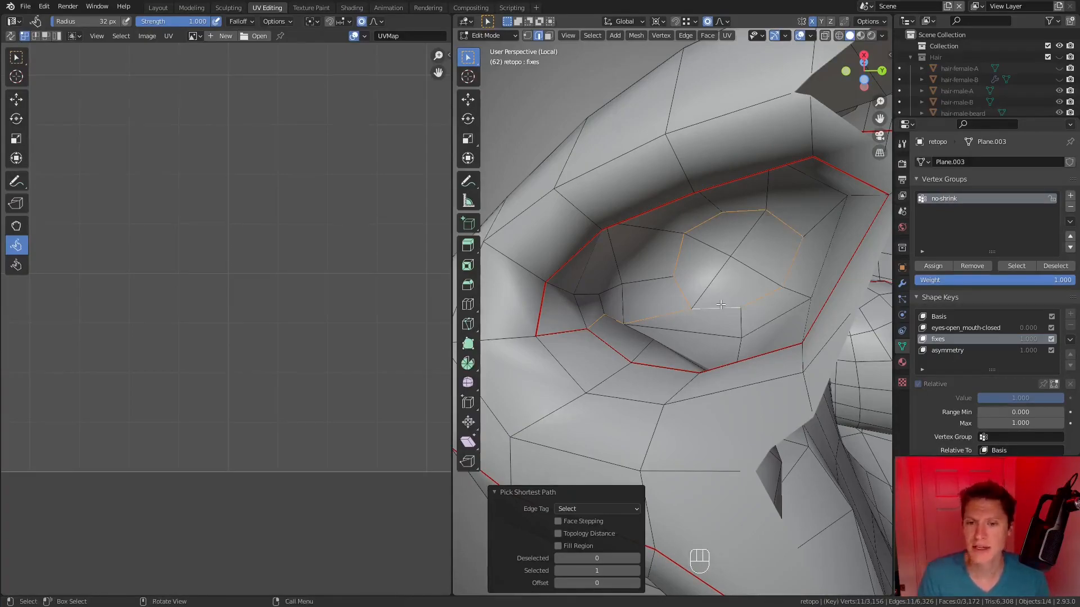
{"action": "left_click", "coordinate": [797, 258], "text": "shift"}
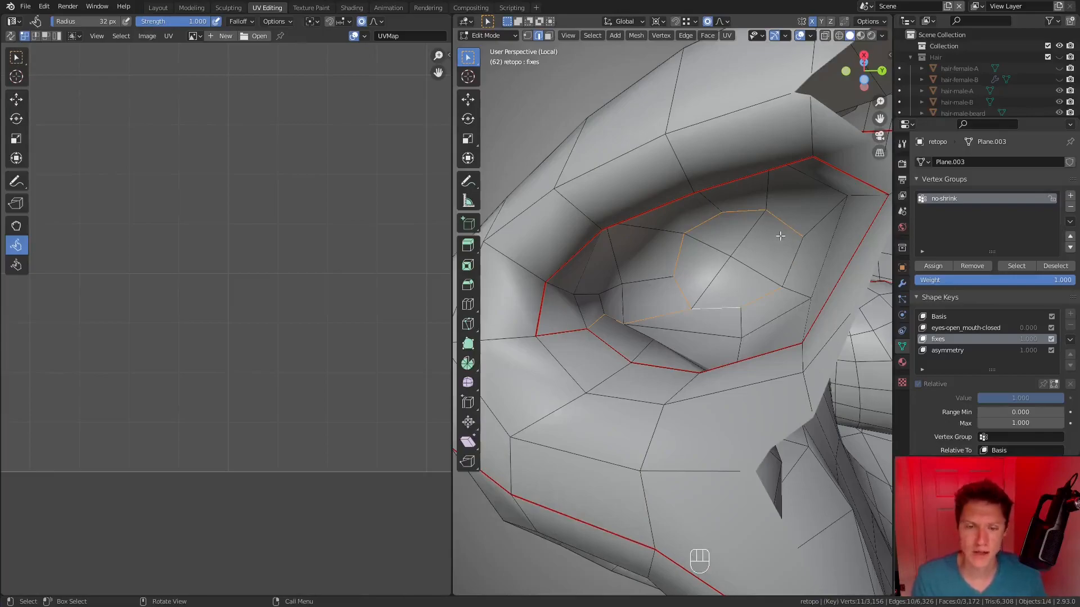
Step: Mark the eye socket edges as seams, mirror the selection on the X axis with Extend, and mark the opposite socket's edges too
{"action": "key", "text": "ctrl+e"}
{"action": "left_click", "coordinate": [780, 236]}
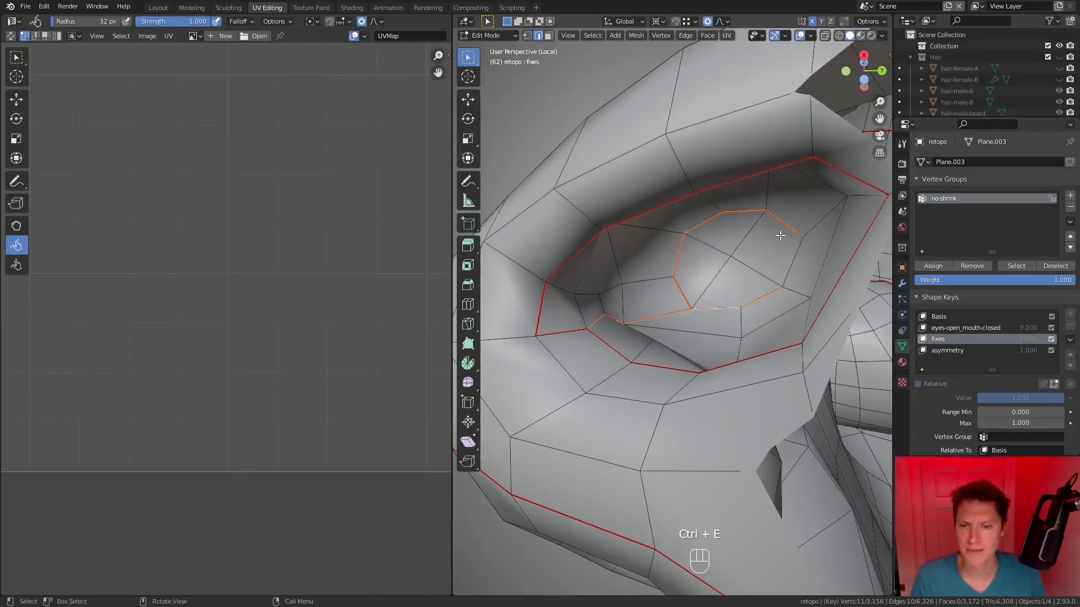
{"action": "key", "text": "shift+ctrl+m"}
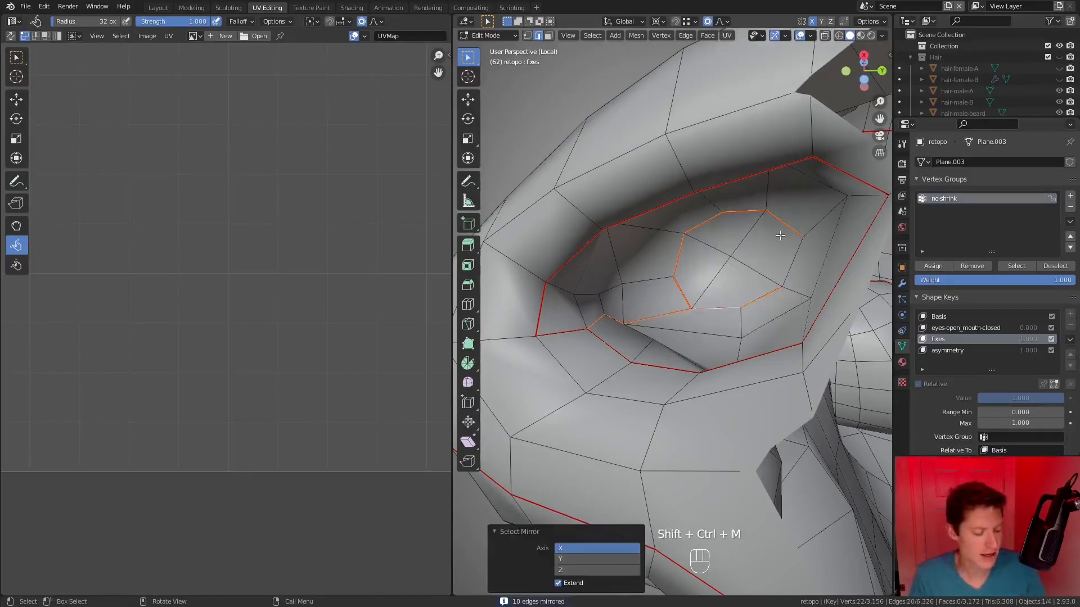
{"action": "key", "text": "ctrl+e"}
{"action": "left_click", "coordinate": [780, 236]}
Step: Select the entire mesh and unwrap it again with the new eye socket seams, checking the face-half island's stretch
{"action": "middle_click_drag", "start_coordinate": [768, 335], "coordinate": [731, 337], "text": "ctrl"}
{"action": "middle_click_drag", "start_coordinate": [731, 338], "coordinate": [798, 337]}
{"action": "middle_click_drag", "start_coordinate": [799, 337], "coordinate": [749, 287], "text": "ctrl"}
{"action": "key", "text": "a"}
{"action": "key", "text": "u"}
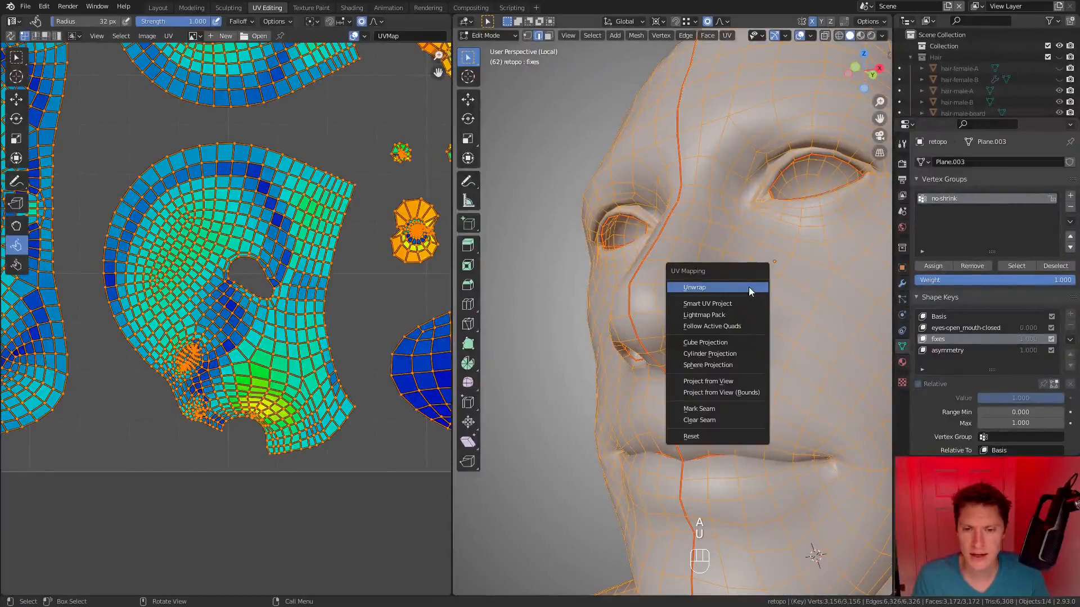
{"action": "left_click", "coordinate": [694, 287]}
{"action": "scroll", "coordinate": [239, 359], "scroll_direction": "up", "scroll_amount": 3}
{"action": "middle_click_drag", "start_coordinate": [239, 360], "coordinate": [229, 344]}
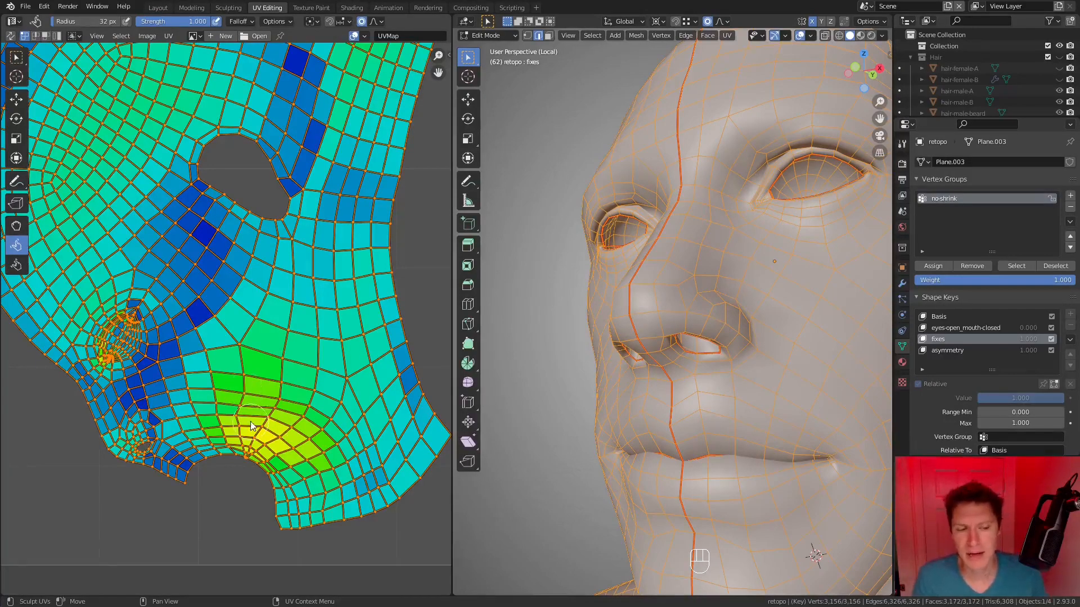
{"action": "scroll", "coordinate": [248, 423], "scroll_direction": "down", "scroll_amount": 3}
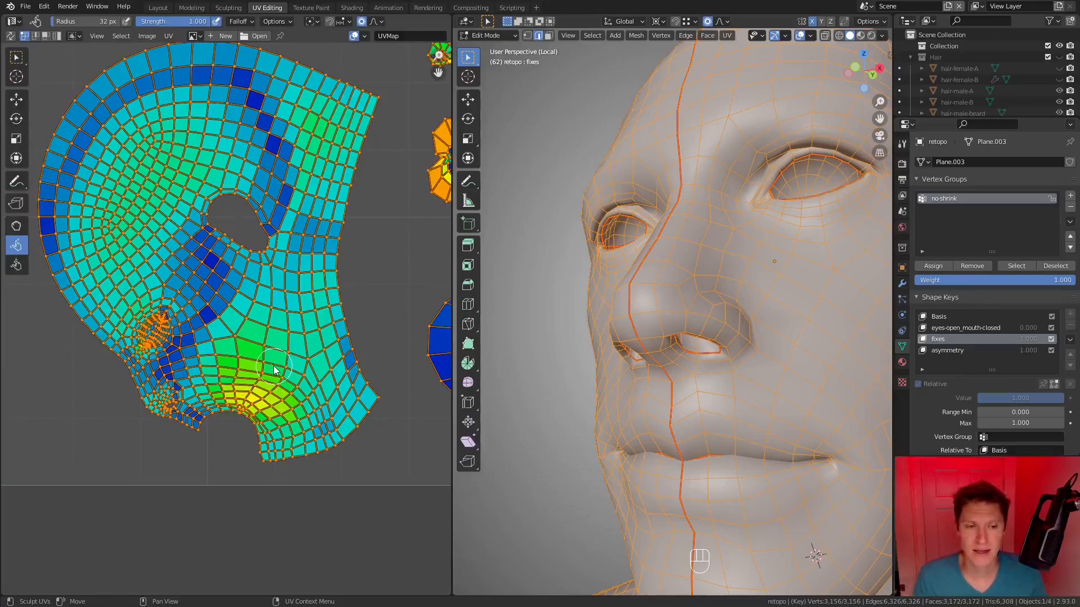
Step: Try unwrapping only the remaining parts, with both face halves deselected by their seams
{"action": "key", "text": "shift+l"}
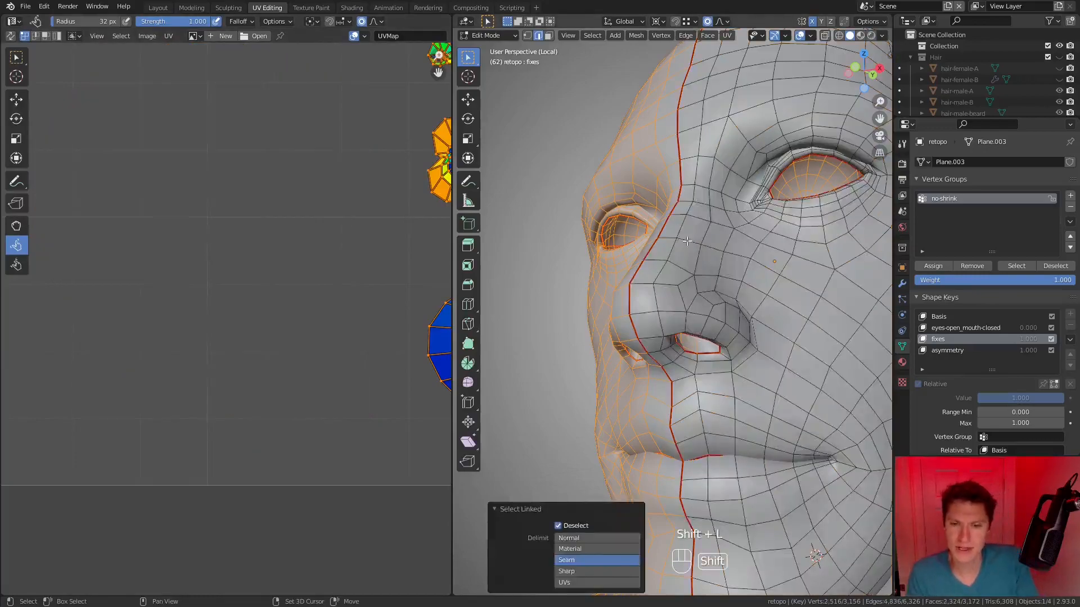
{"action": "key", "text": "shift+l"}
{"action": "middle_click_drag", "start_coordinate": [631, 141], "coordinate": [754, 204]}
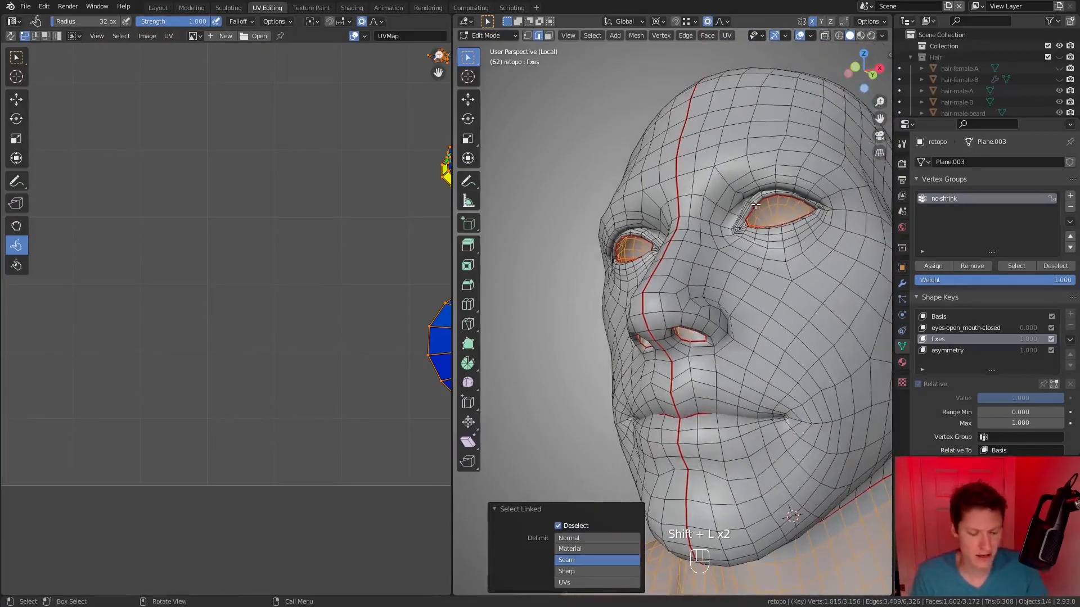
{"action": "key", "text": "u"}
{"action": "left_click", "coordinate": [755, 204]}
{"action": "middle_click_drag", "start_coordinate": [337, 236], "coordinate": [315, 269], "text": "ctrl"}
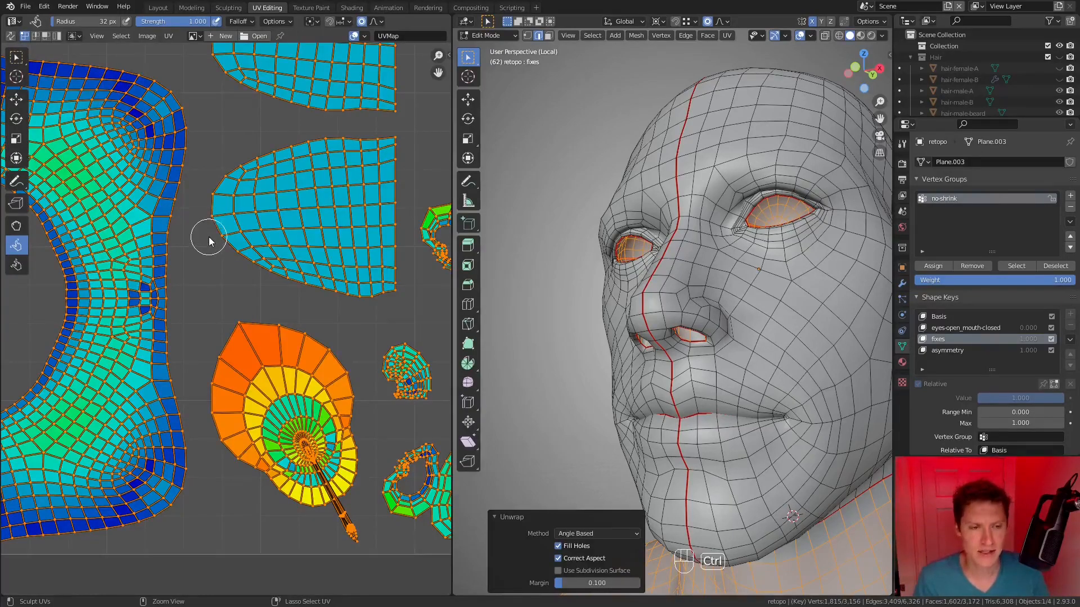
{"action": "key", "text": "ctrl+z"}
Step: Select the whole mesh again and deselect all of its UVs in the UV editor
{"action": "middle_click_drag", "start_coordinate": [292, 338], "coordinate": [301, 276], "text": "ctrl"}
{"action": "key", "text": "a"}
{"action": "key", "text": "a"}
{"action": "key", "text": "a"}
{"action": "scroll", "coordinate": [284, 248], "scroll_direction": "up", "scroll_amount": 3}
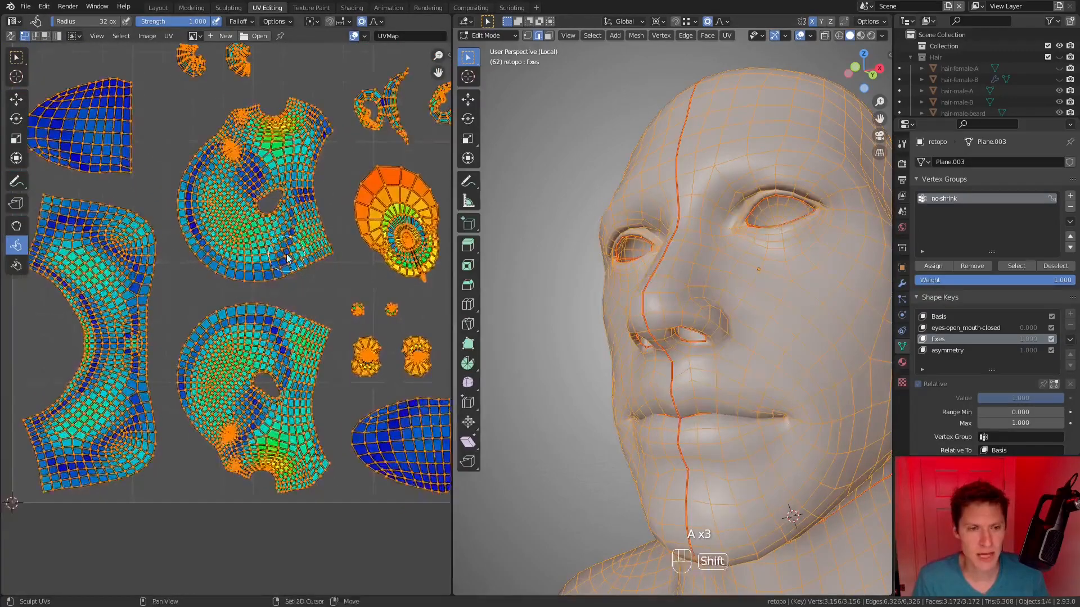
{"action": "key", "text": "a"}
{"action": "key", "text": "a"}
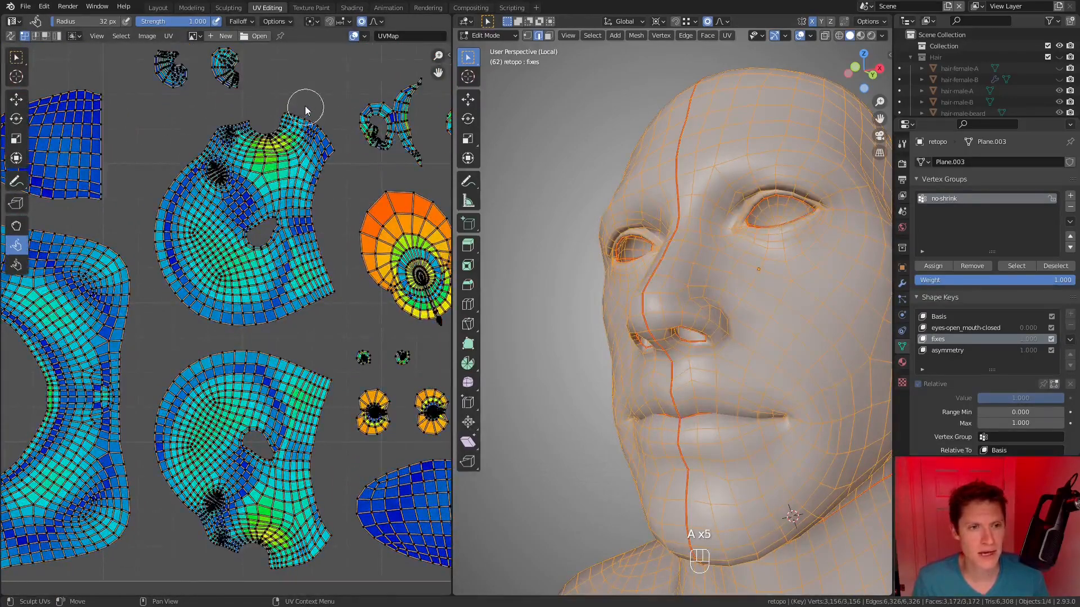
Step: Select both face-half islands in the UV editor and pin their UVs
{"action": "key", "text": "c"}
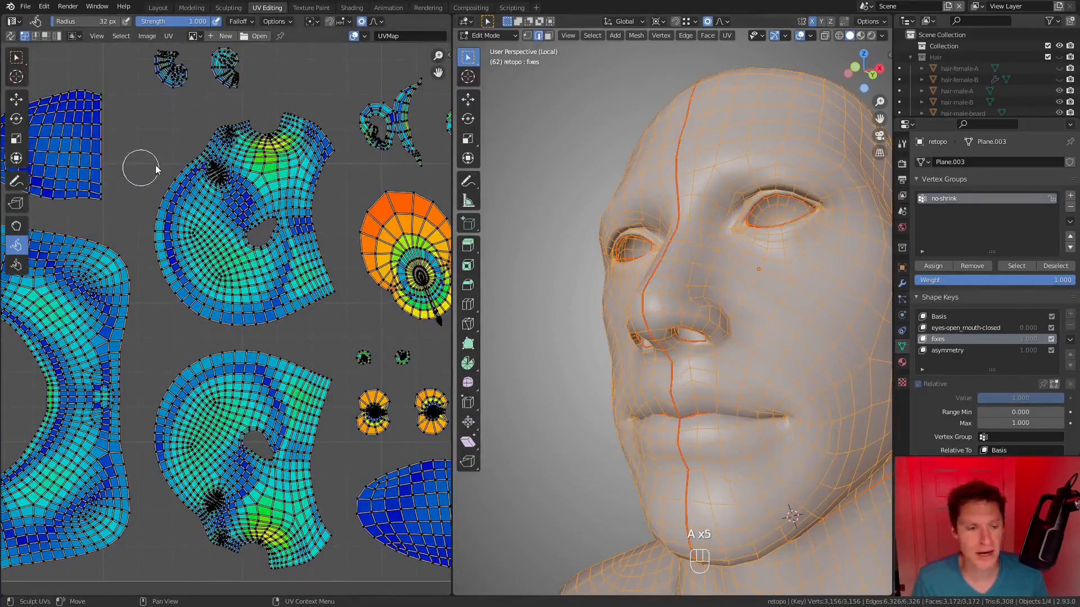
{"action": "right_click", "coordinate": [241, 147]}
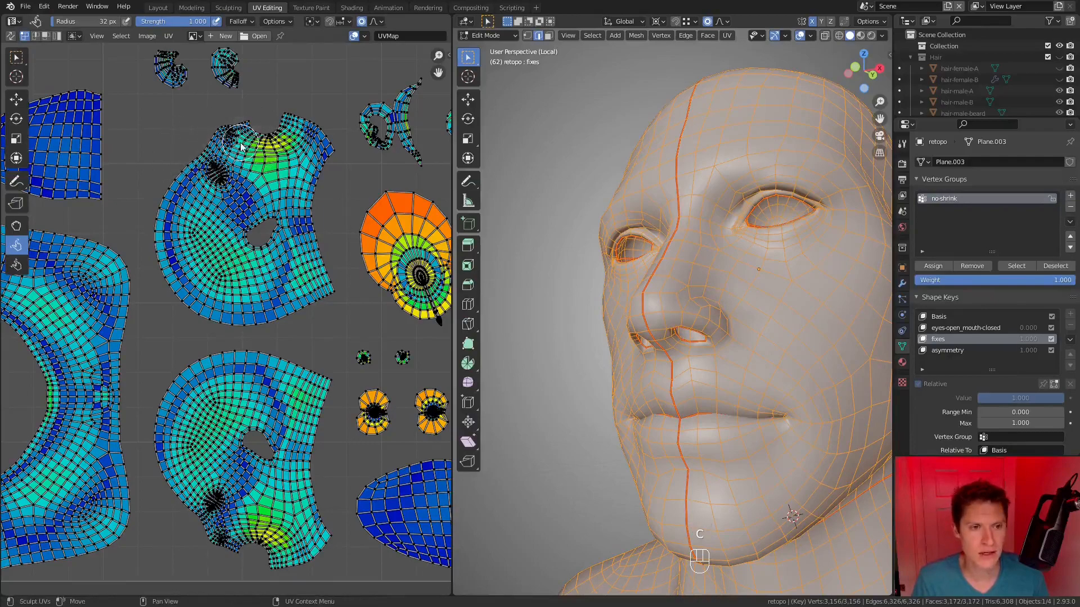
{"action": "key", "text": "l"}
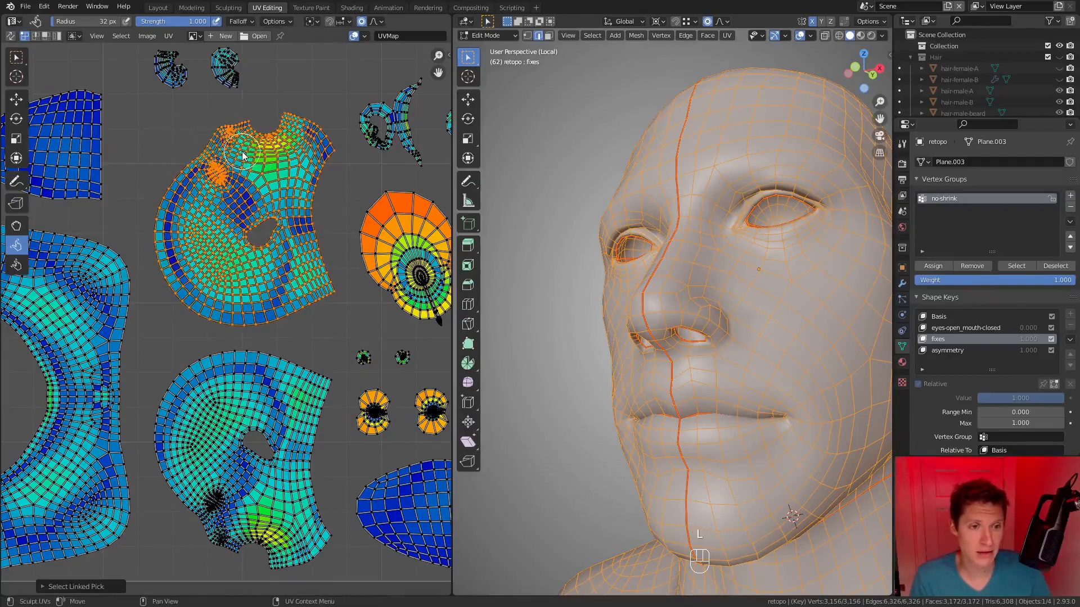
{"action": "key", "text": "l"}
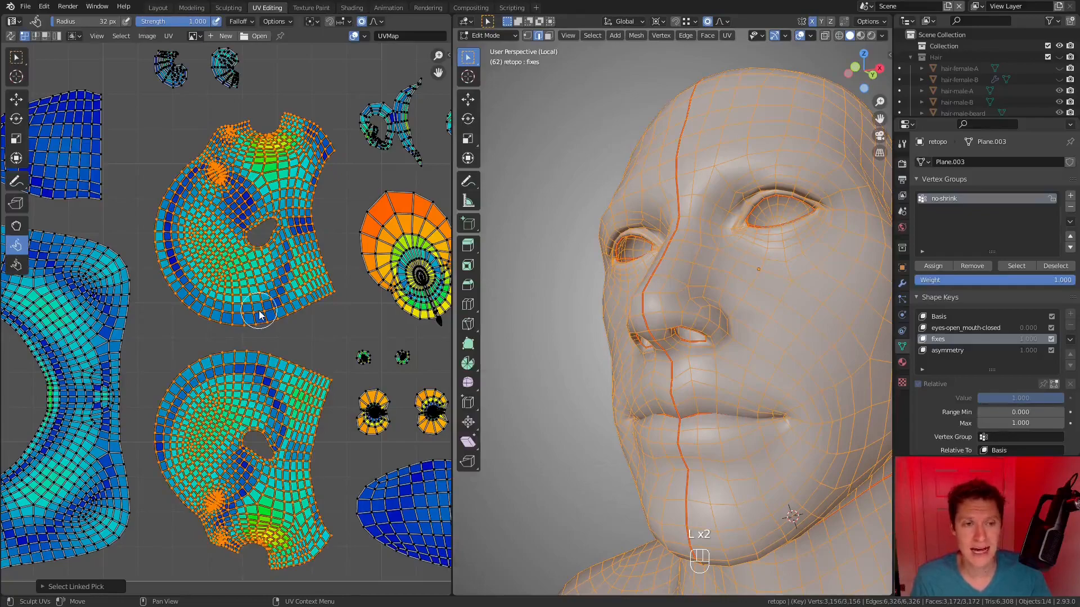
{"action": "left_click", "coordinate": [169, 36]}
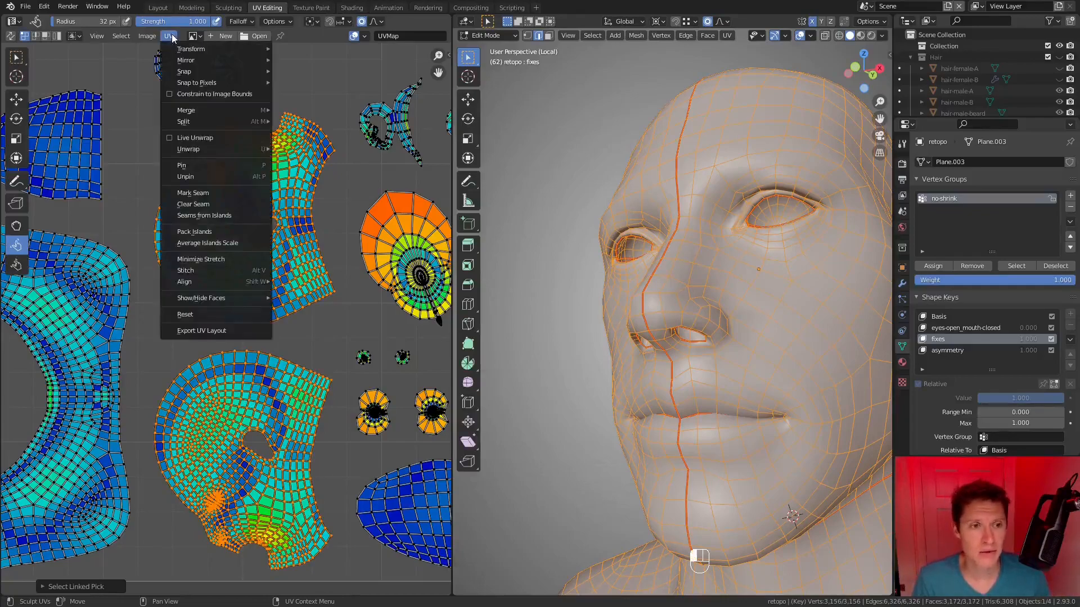
{"action": "left_click", "coordinate": [227, 168]}
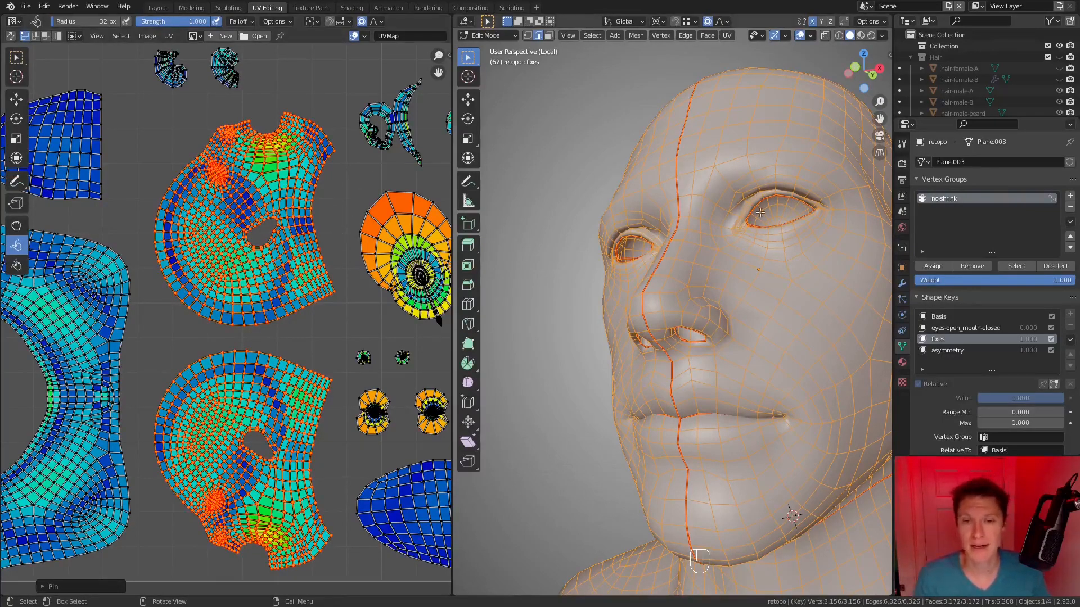
Step: Unwrap the whole mesh again using the Angle Based method, with both face-half islands pinned
{"action": "key", "text": "u"}
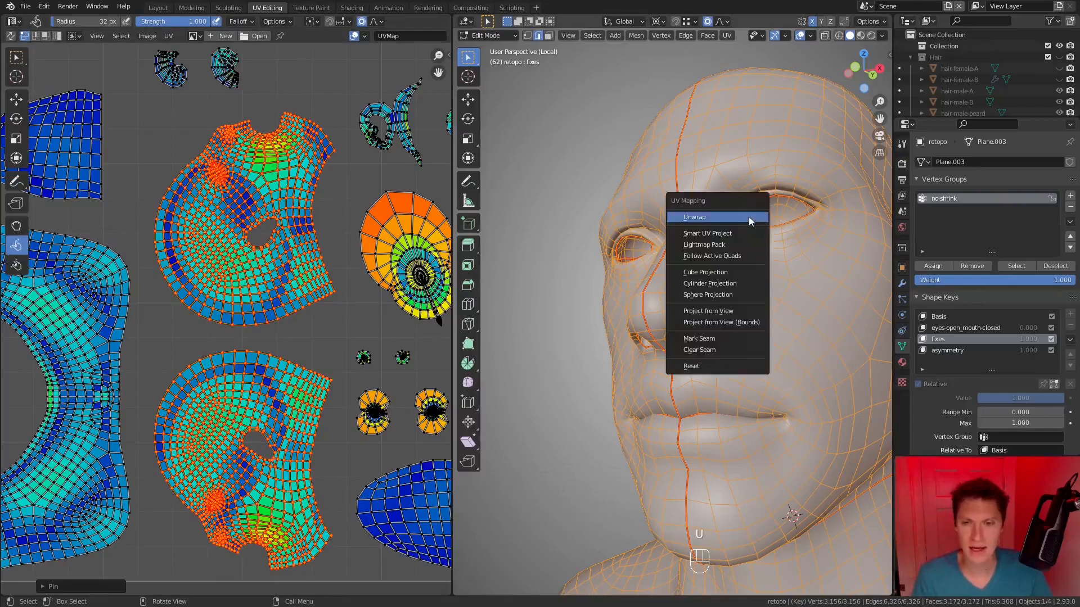
{"action": "left_click", "coordinate": [748, 217]}
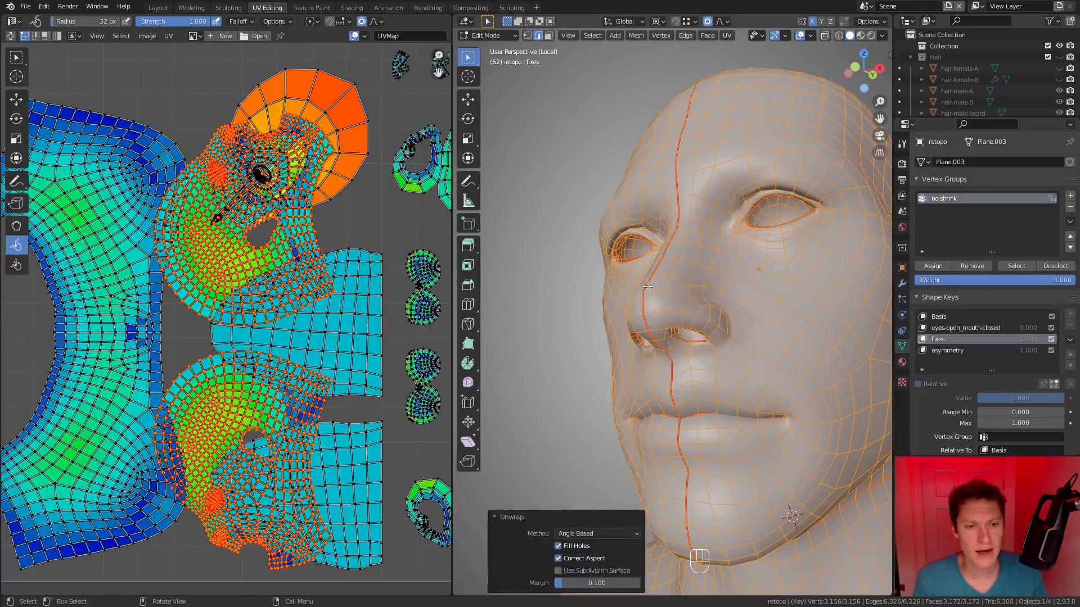
{"action": "scroll", "coordinate": [298, 260], "scroll_direction": "down", "scroll_amount": 3}
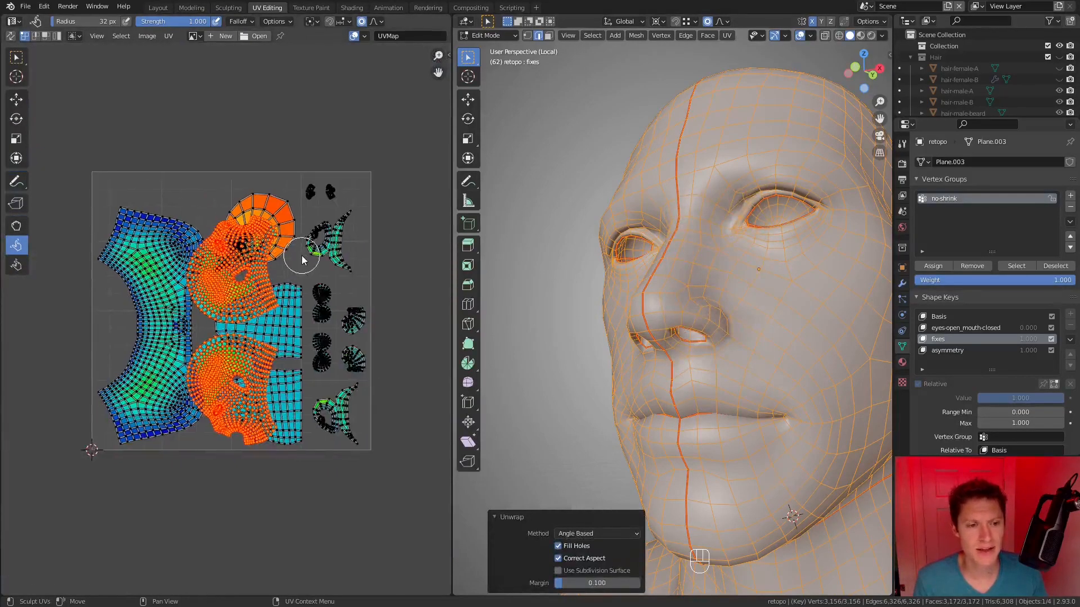
{"action": "scroll", "coordinate": [302, 260], "scroll_direction": "up", "scroll_amount": 3}
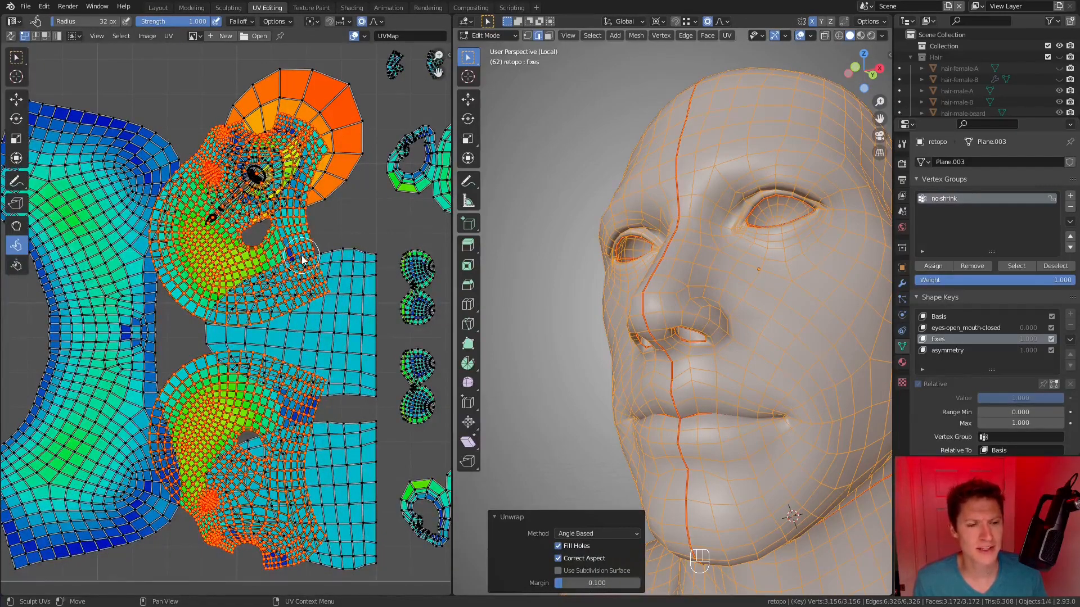
Step: Try scaling the large neck-and-shoulders island up to about 1.7 times and moving it away from the face islands
{"action": "key", "text": "a"}
{"action": "key", "text": "a"}
{"action": "middle_click_drag", "start_coordinate": [113, 139], "coordinate": [200, 135]}
{"action": "key", "text": "l"}
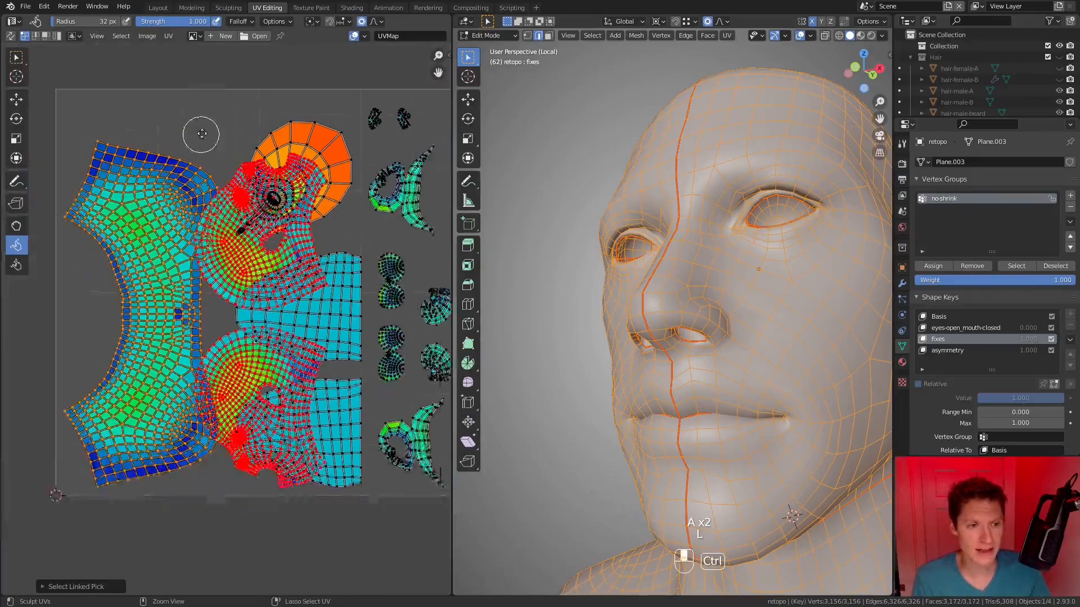
{"action": "key", "text": "s"}
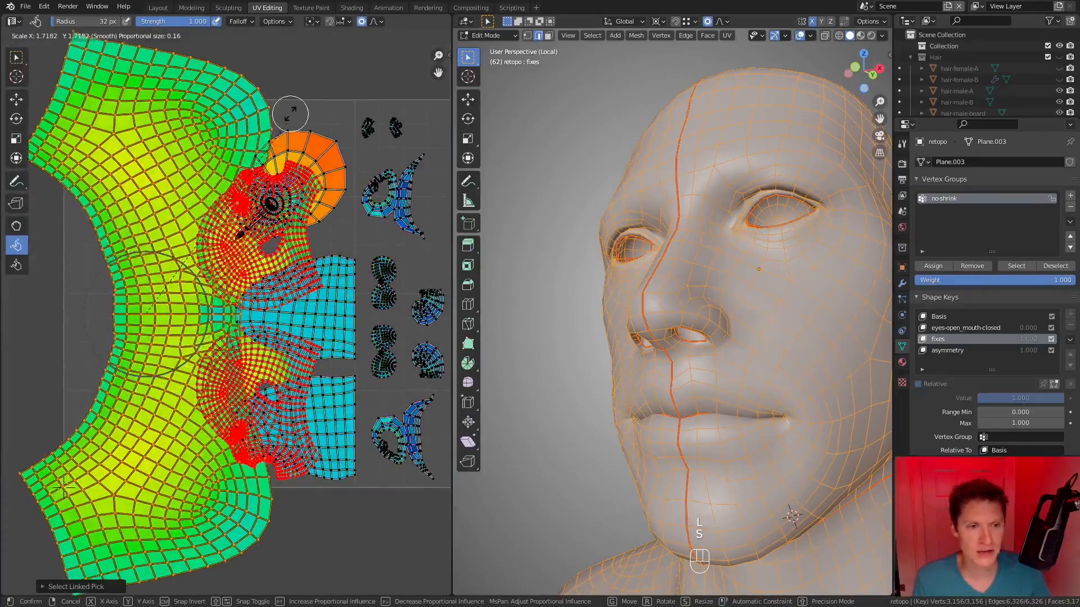
{"action": "left_click", "coordinate": [294, 114]}
{"action": "key", "text": "g"}
{"action": "left_click", "coordinate": [175, 147]}
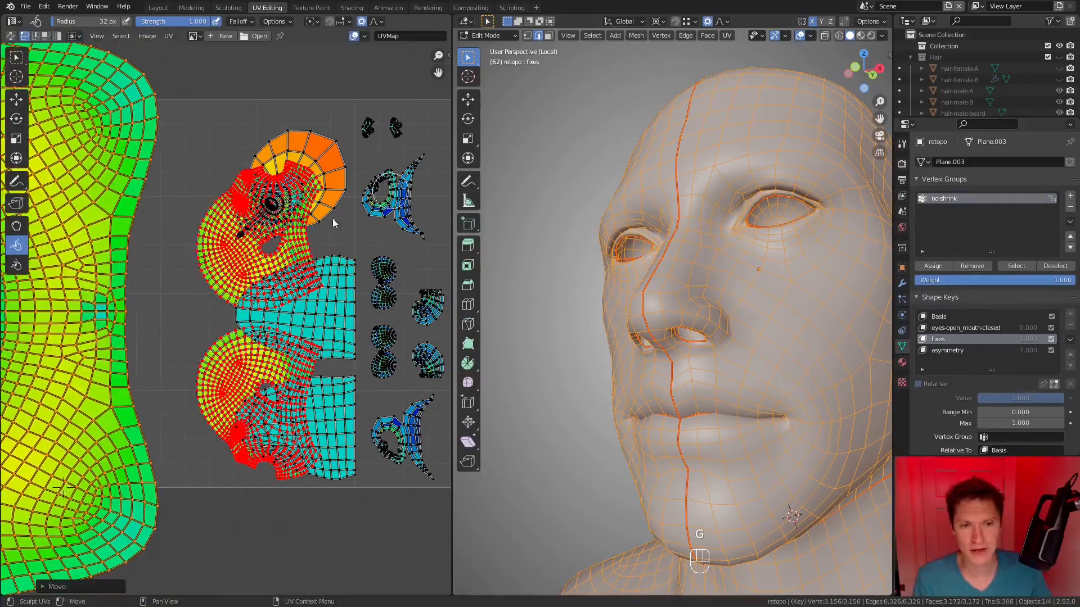
Step: Undo the move and scale of the large neck-and-shoulders island
{"action": "scroll", "coordinate": [303, 242], "scroll_direction": "up", "scroll_amount": 6}
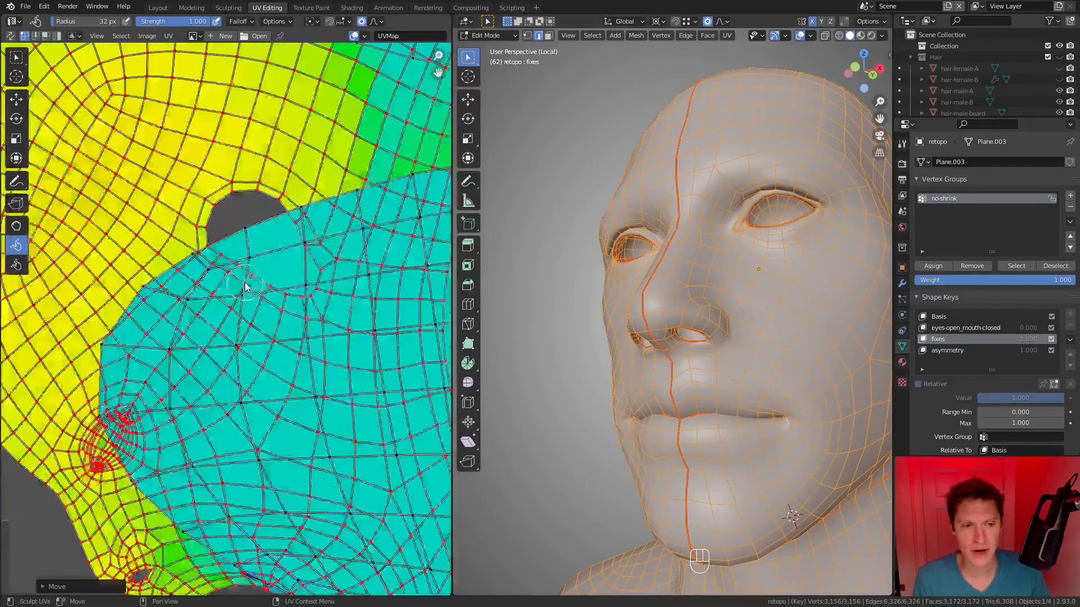
{"action": "scroll", "coordinate": [149, 210], "scroll_direction": "down", "scroll_amount": 6}
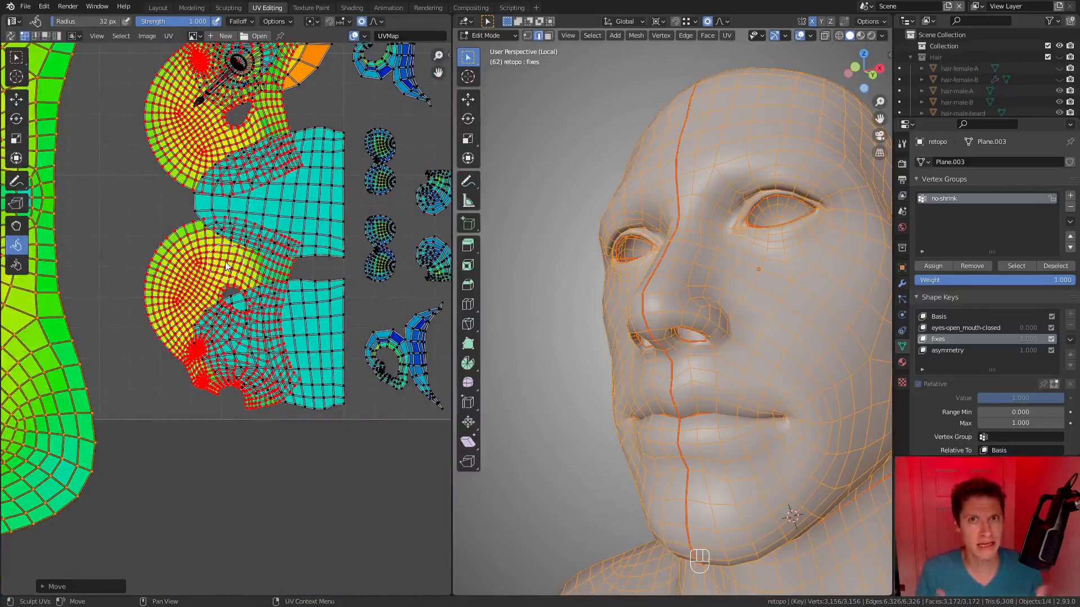
{"action": "scroll", "coordinate": [157, 236], "scroll_direction": "down", "scroll_amount": 3}
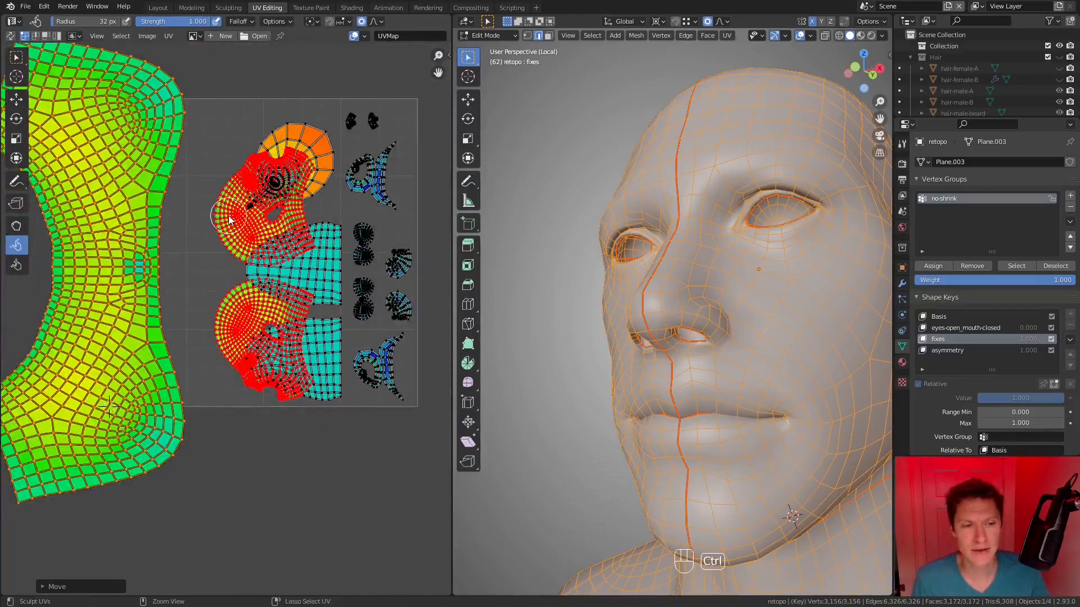
{"action": "key", "text": "ctrl+z"}
{"action": "key", "text": "ctrl+z"}
Step: Select the seam running down the centre of the bust's flat underside and clear it
{"action": "scroll", "coordinate": [292, 219], "scroll_direction": "up", "scroll_amount": 6}
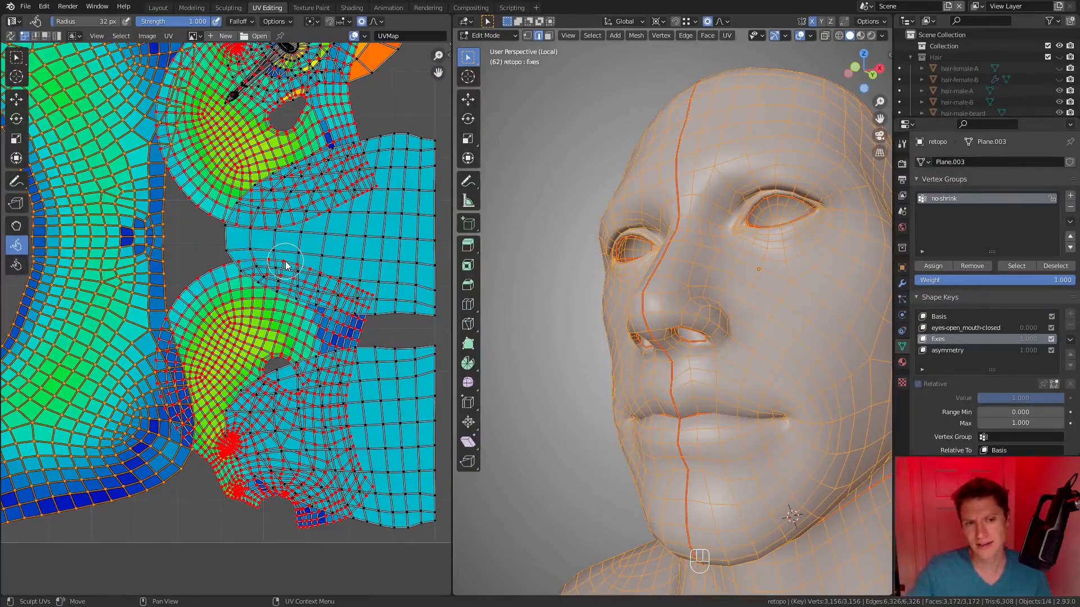
{"action": "middle_click_drag", "start_coordinate": [289, 251], "coordinate": [252, 244], "text": "ctrl"}
{"action": "middle_click_drag", "start_coordinate": [252, 244], "coordinate": [264, 191], "text": "ctrl"}
{"action": "middle_click_drag", "start_coordinate": [732, 433], "coordinate": [713, 332]}
{"action": "middle_click_drag", "start_coordinate": [713, 332], "coordinate": [652, 388], "text": "ctrl"}
{"action": "middle_click_drag", "start_coordinate": [652, 388], "coordinate": [639, 349], "text": "ctrl"}
{"action": "left_click", "coordinate": [562, 269]}
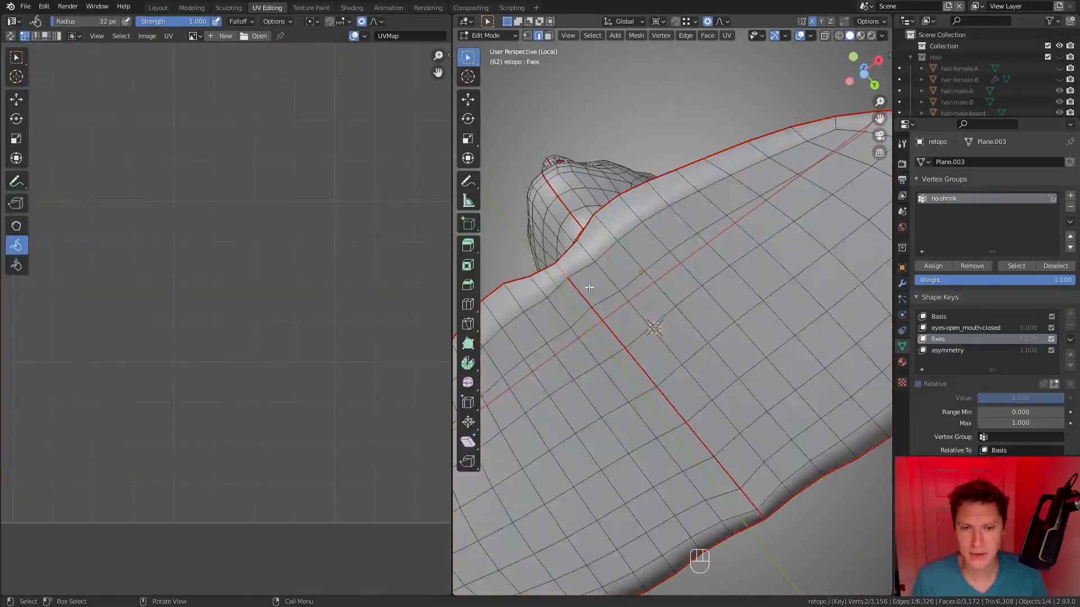
{"action": "left_click", "coordinate": [760, 513], "text": "ctrl"}
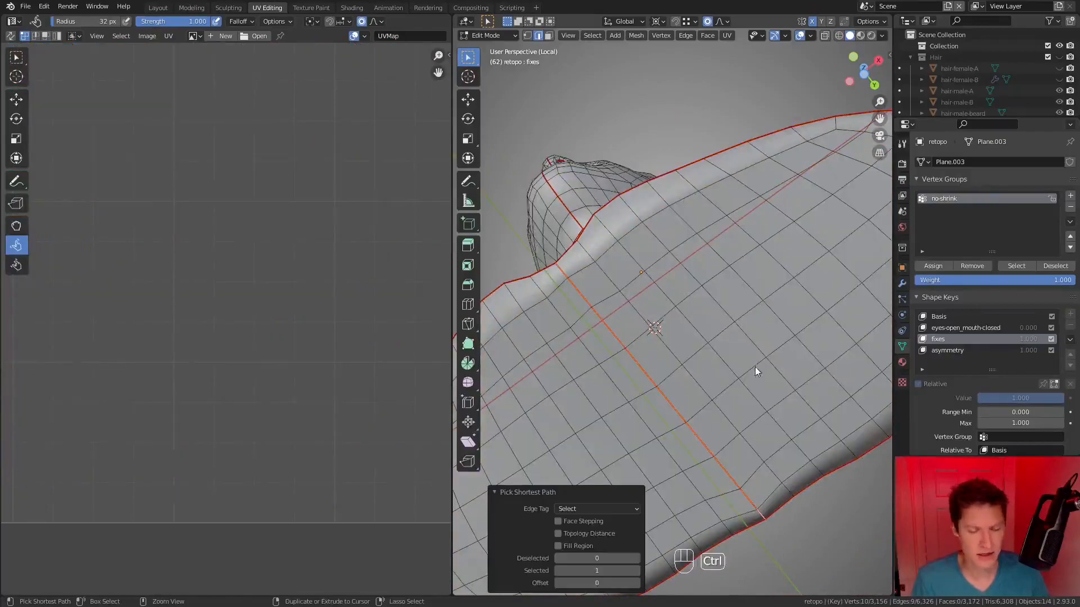
{"action": "key", "text": "ctrl+e"}
{"action": "left_click", "coordinate": [710, 380]}
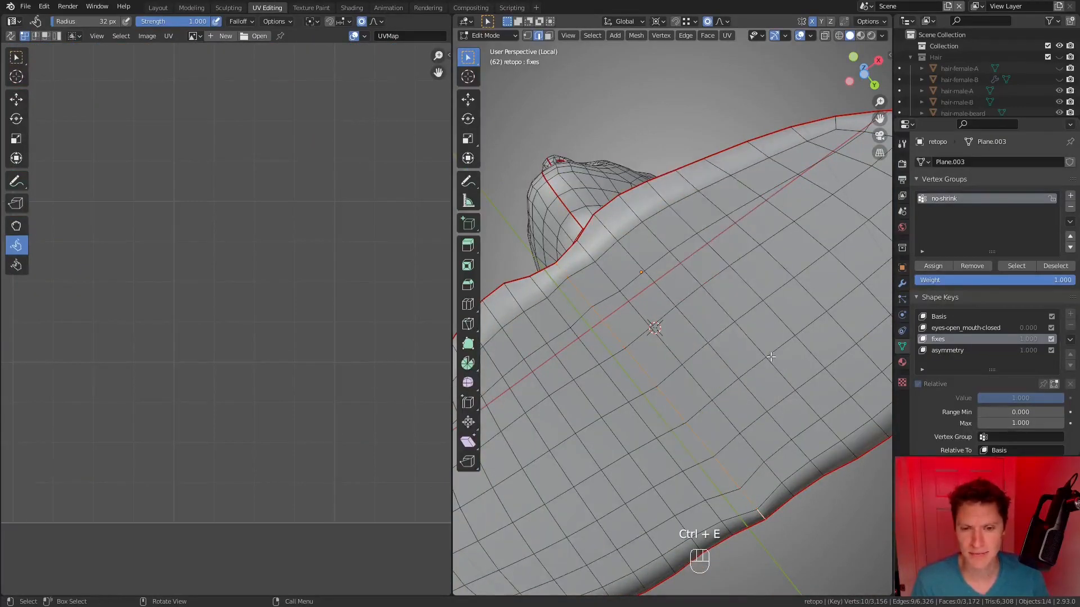
Step: Select the entire mesh and unwrap it again so the underside forms a single island
{"action": "key", "text": "a"}
{"action": "key", "text": "u"}
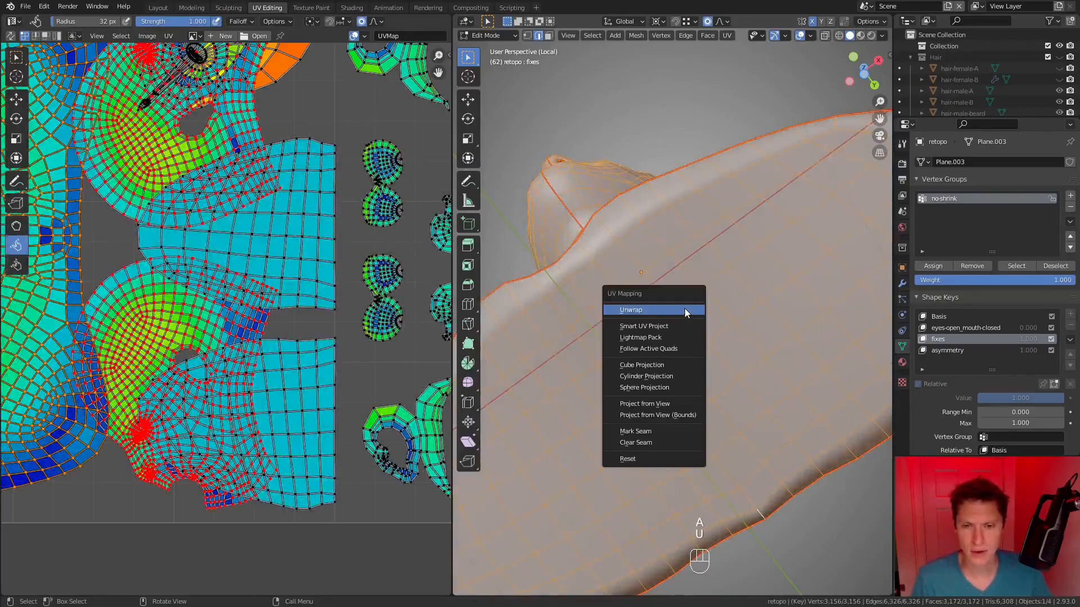
{"action": "left_click", "coordinate": [685, 310]}
{"action": "scroll", "coordinate": [214, 328], "scroll_direction": "down", "scroll_amount": 2}
{"action": "middle_click_drag", "start_coordinate": [260, 212], "coordinate": [293, 284]}
{"action": "middle_click_drag", "start_coordinate": [293, 284], "coordinate": [281, 236], "text": "ctrl"}
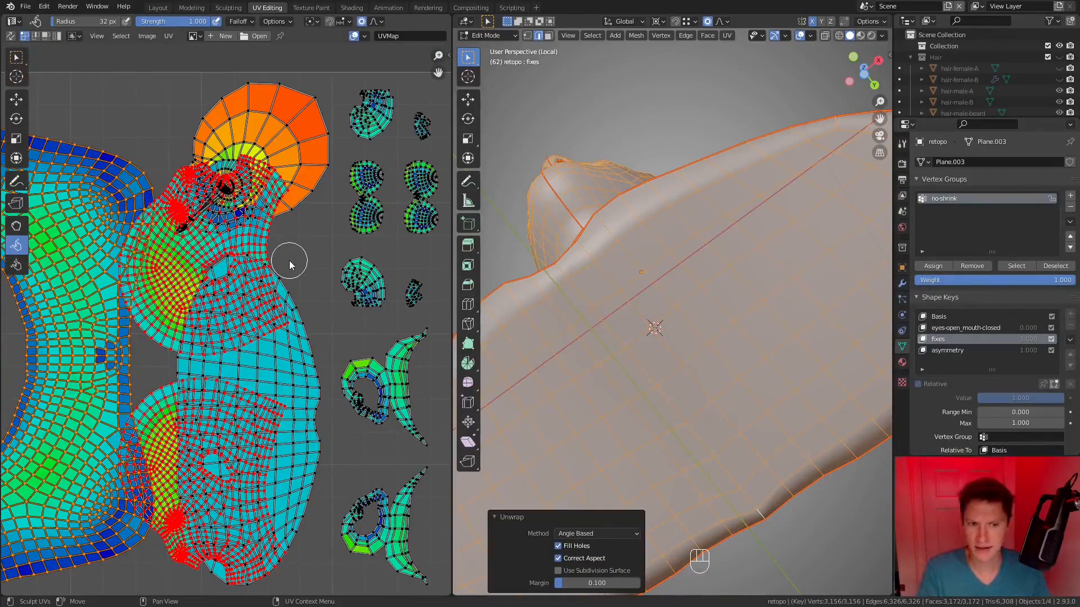
Step: Select the edge loops along the mouth cavity inside the head
{"action": "middle_click_drag", "start_coordinate": [215, 203], "coordinate": [270, 277], "text": "shift"}
{"action": "middle_click_drag", "start_coordinate": [689, 423], "coordinate": [663, 366]}
{"action": "middle_click_drag", "start_coordinate": [662, 366], "coordinate": [654, 413]}
{"action": "middle_click_drag", "start_coordinate": [654, 413], "coordinate": [672, 337]}
{"action": "middle_click_drag", "start_coordinate": [672, 337], "coordinate": [635, 315], "text": "shift"}
{"action": "middle_click_drag", "start_coordinate": [636, 315], "coordinate": [695, 236]}
{"action": "left_click", "coordinate": [637, 313], "text": "alt"}
{"action": "middle_click_drag", "start_coordinate": [637, 314], "coordinate": [661, 292]}
{"action": "left_click", "coordinate": [673, 268], "text": "alt+shift"}
{"action": "left_click", "coordinate": [723, 279], "text": "alt+shift"}
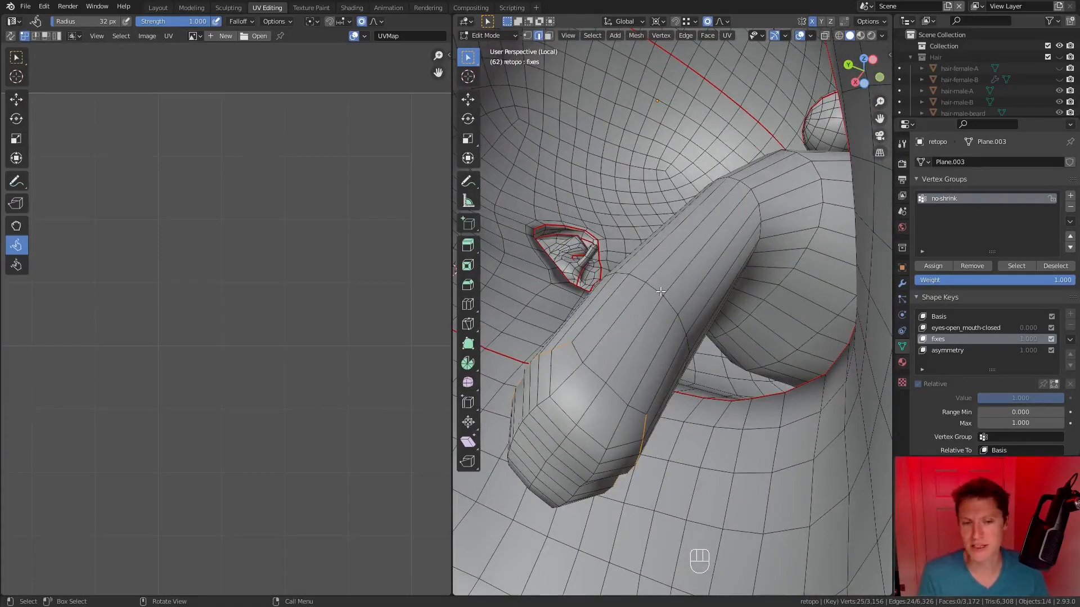
{"action": "middle_click_drag", "start_coordinate": [660, 292], "coordinate": [602, 355]}
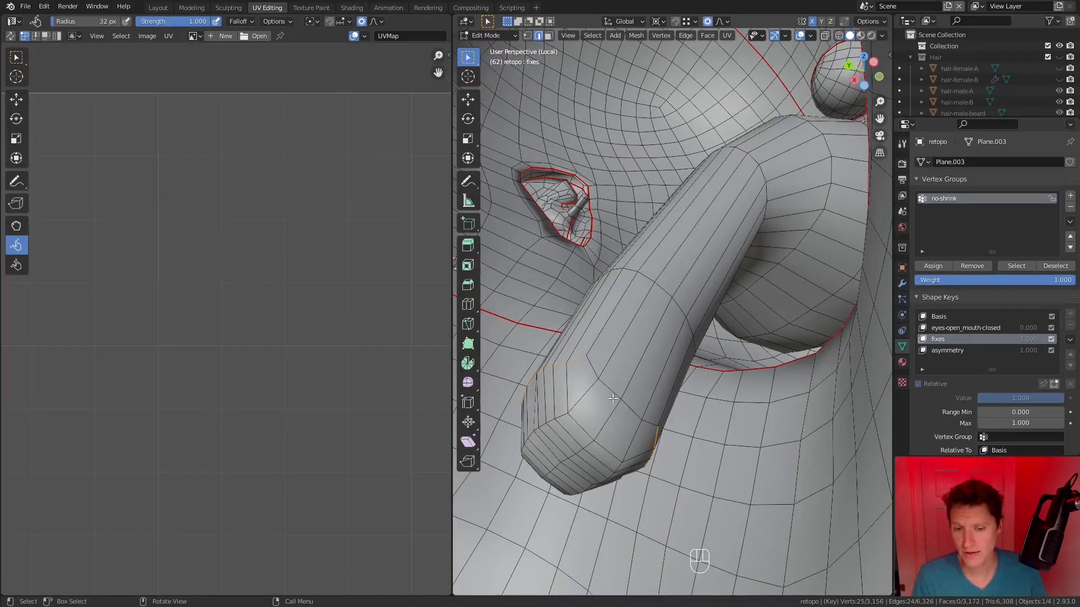
Step: Extend the edge selection along the mouth cavity towards the lips and mark the selected edges as a seam
{"action": "middle_click_drag", "start_coordinate": [687, 389], "coordinate": [675, 360]}
{"action": "middle_click_drag", "start_coordinate": [675, 360], "coordinate": [692, 303], "text": "ctrl"}
{"action": "left_click", "coordinate": [613, 354], "text": "shift"}
{"action": "middle_click_drag", "start_coordinate": [692, 303], "coordinate": [757, 228], "text": "shift"}
{"action": "middle_click_drag", "start_coordinate": [757, 228], "coordinate": [709, 309]}
{"action": "left_click", "coordinate": [758, 305], "text": "ctrl"}
{"action": "middle_click_drag", "start_coordinate": [709, 309], "coordinate": [734, 219]}
{"action": "middle_click_drag", "start_coordinate": [734, 219], "coordinate": [738, 198]}
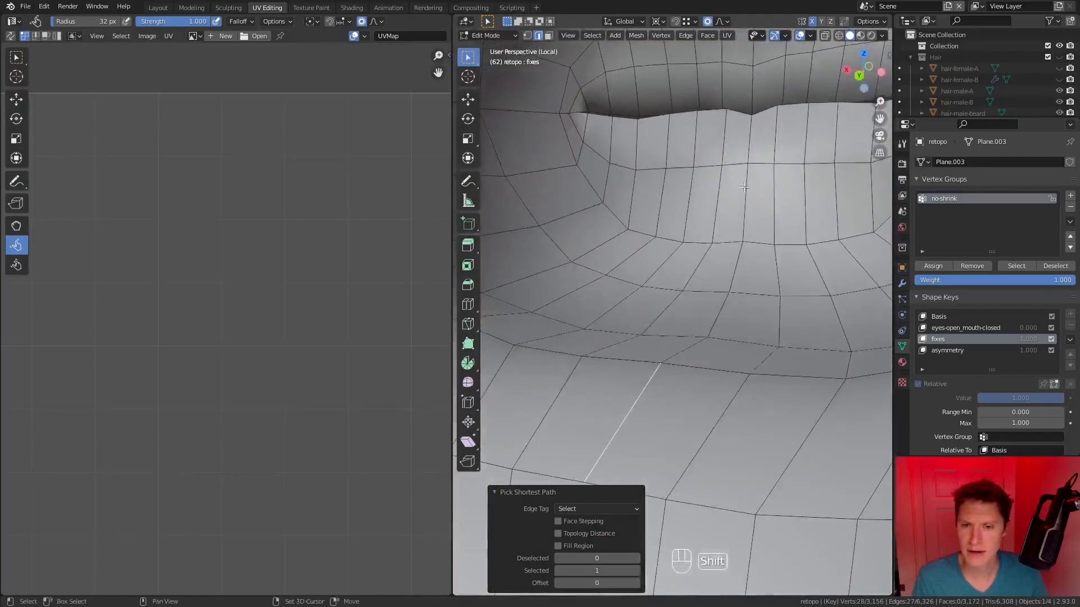
{"action": "left_click", "coordinate": [749, 129], "text": "ctrl"}
{"action": "middle_click_drag", "start_coordinate": [749, 129], "coordinate": [706, 177]}
{"action": "middle_click_drag", "start_coordinate": [705, 177], "coordinate": [778, 254]}
{"action": "left_click", "coordinate": [729, 254], "text": "ctrl"}
{"action": "key", "text": "ctrl+e"}
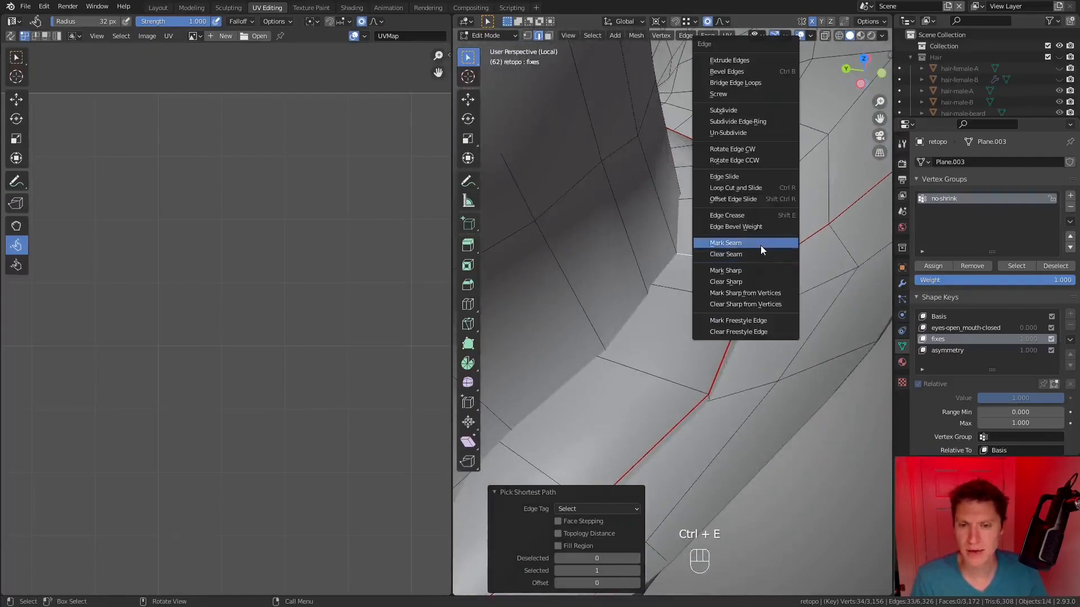
{"action": "left_click", "coordinate": [761, 245]}
Step: Select the entire mesh and unwrap it so the mouth cavity opens along its new seam
{"action": "middle_click_drag", "start_coordinate": [774, 306], "coordinate": [742, 243]}
{"action": "key", "text": "a"}
{"action": "key", "text": "u"}
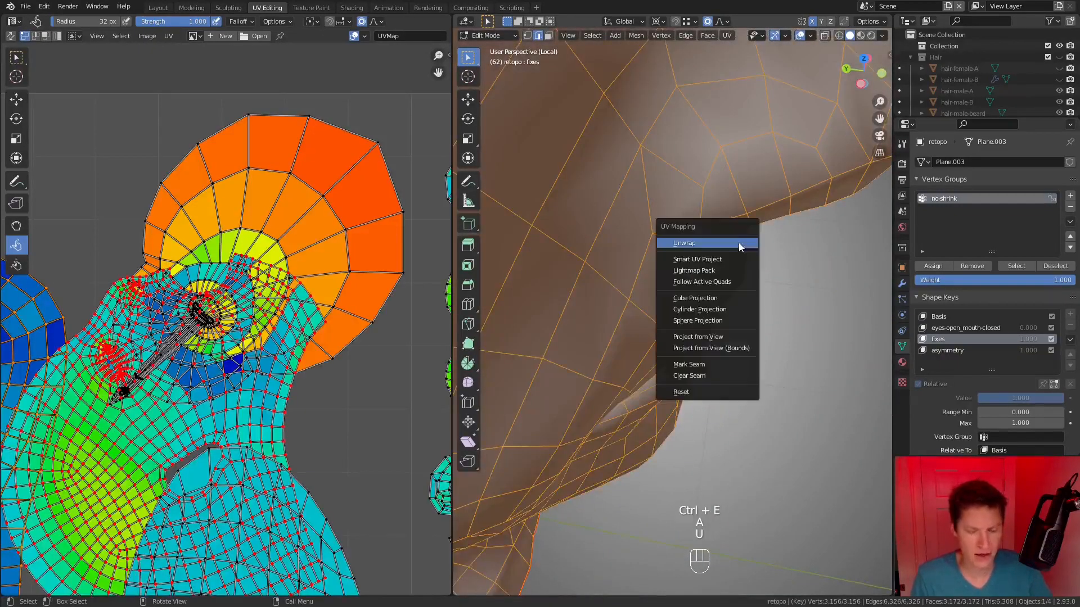
{"action": "left_click", "coordinate": [740, 246]}
{"action": "scroll", "coordinate": [274, 258], "scroll_direction": "down", "scroll_amount": 3}
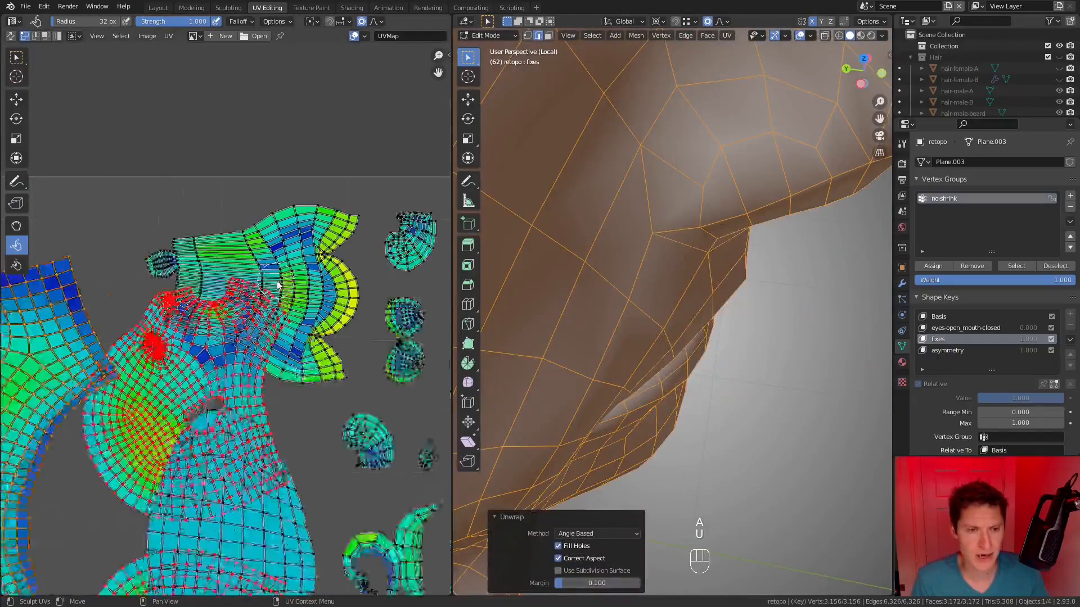
{"action": "scroll", "coordinate": [274, 257], "scroll_direction": "up", "scroll_amount": 4}
{"action": "scroll", "coordinate": [274, 257], "scroll_direction": "down", "scroll_amount": 5}
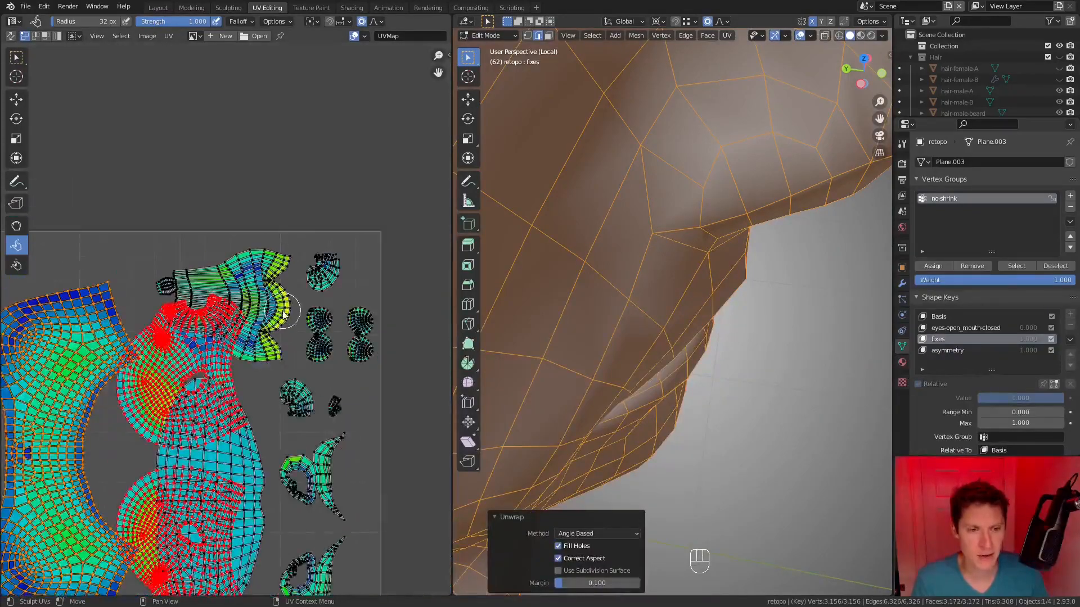
{"action": "scroll", "coordinate": [312, 260], "scroll_direction": "up", "scroll_amount": 1}
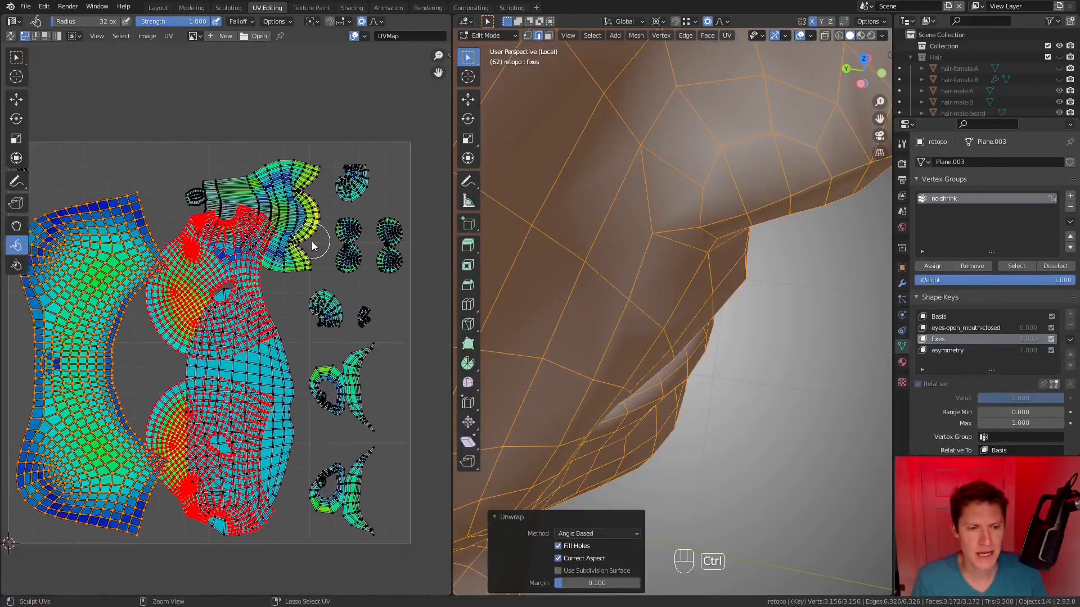
Step: Select all UV vertices and unpin them
{"action": "key", "text": "a"}
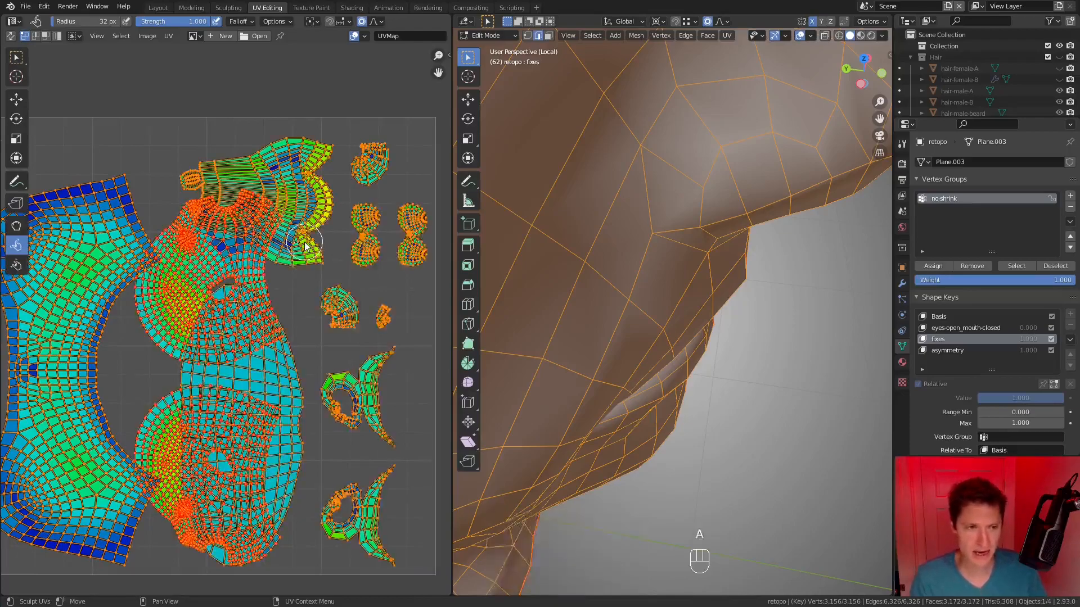
{"action": "left_click", "coordinate": [169, 36]}
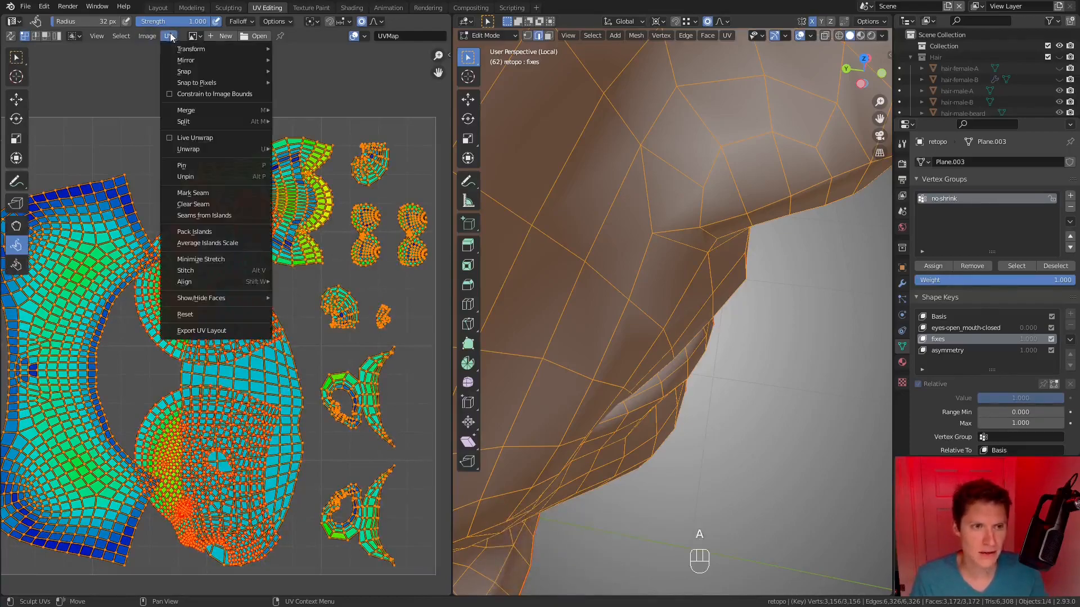
{"action": "left_click", "coordinate": [209, 178]}
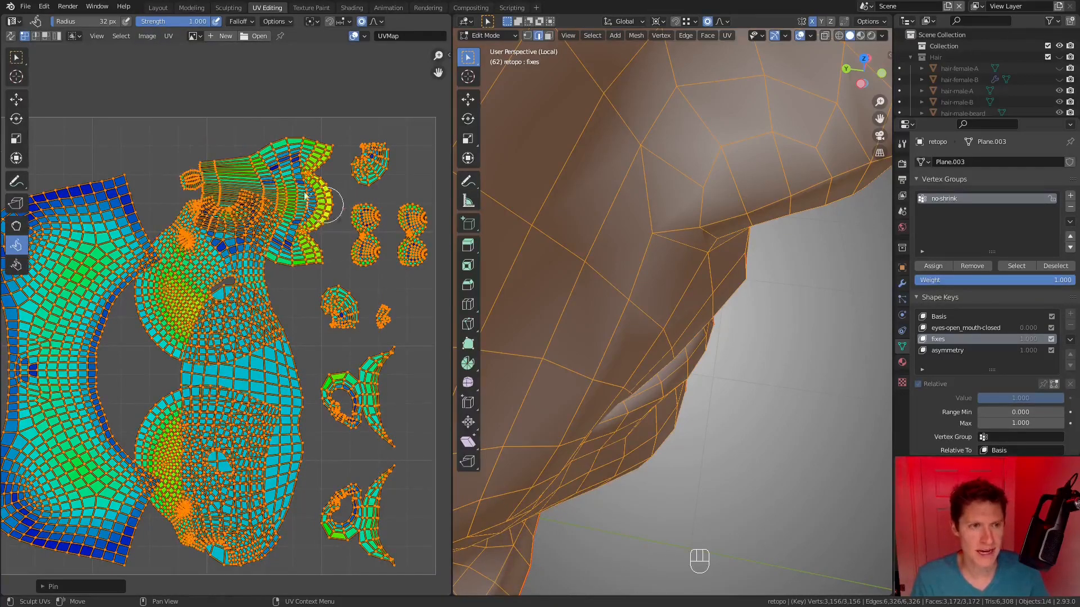
Step: Average the scale of all UV islands and pack them into the UV square
{"action": "left_click", "coordinate": [169, 36]}
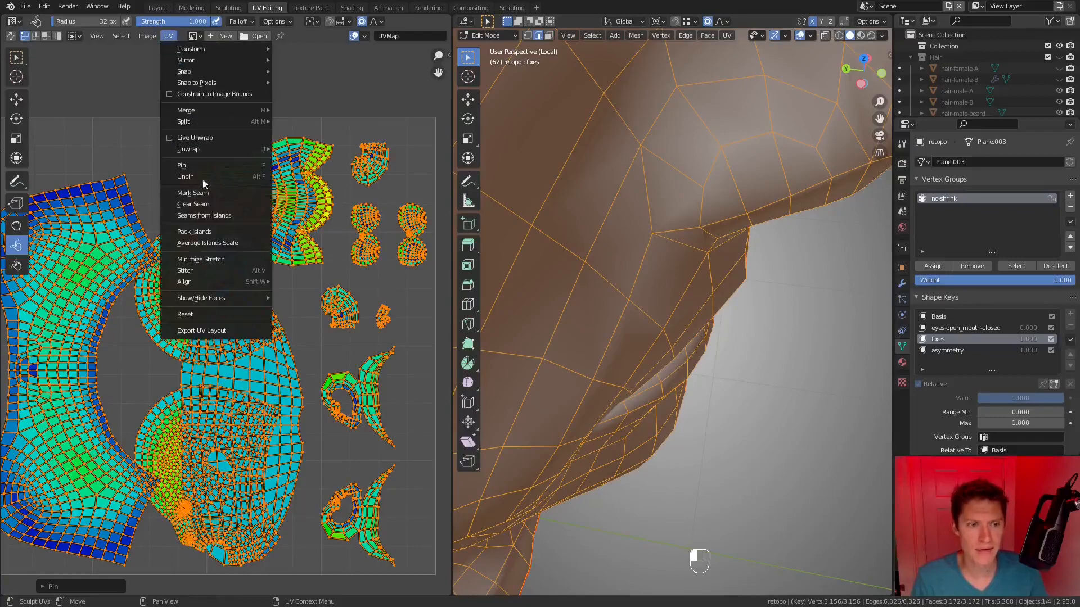
{"action": "left_click", "coordinate": [221, 244]}
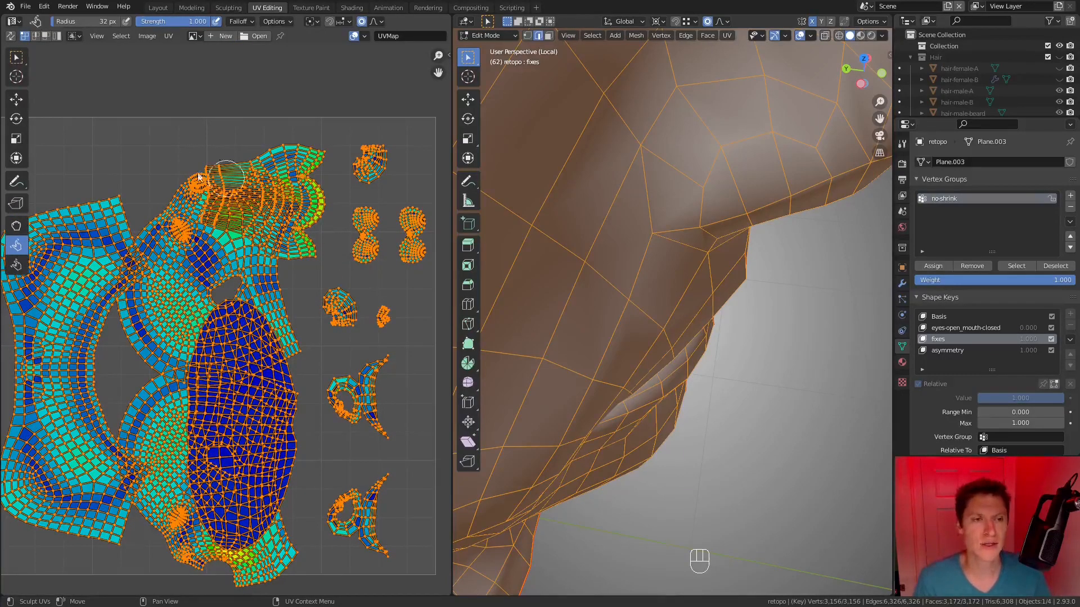
{"action": "left_click", "coordinate": [169, 36]}
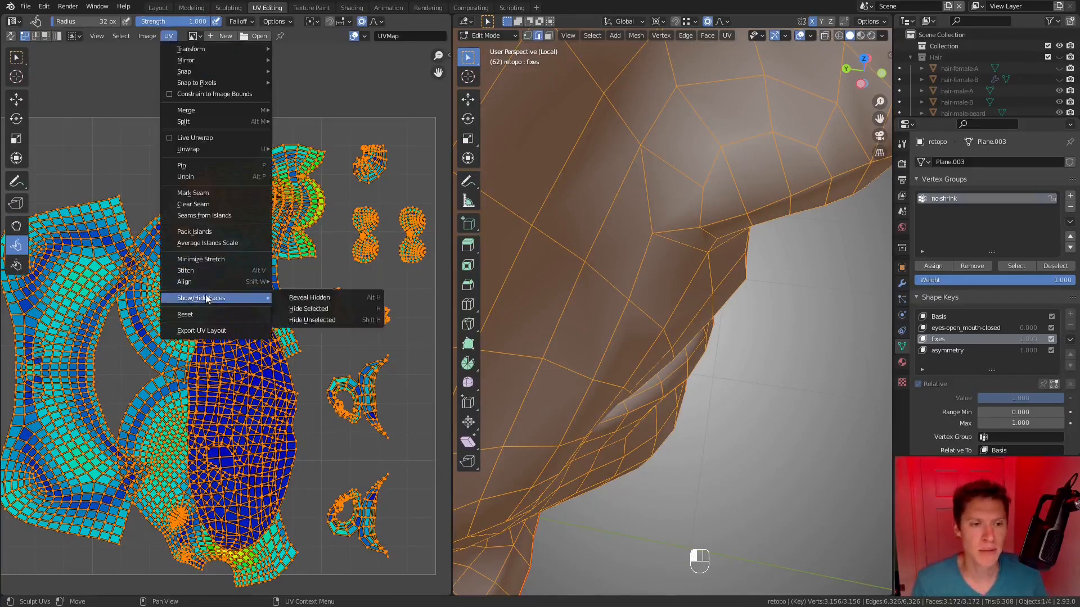
{"action": "left_click", "coordinate": [195, 232]}
{"action": "middle_click_drag", "start_coordinate": [210, 273], "coordinate": [235, 250]}
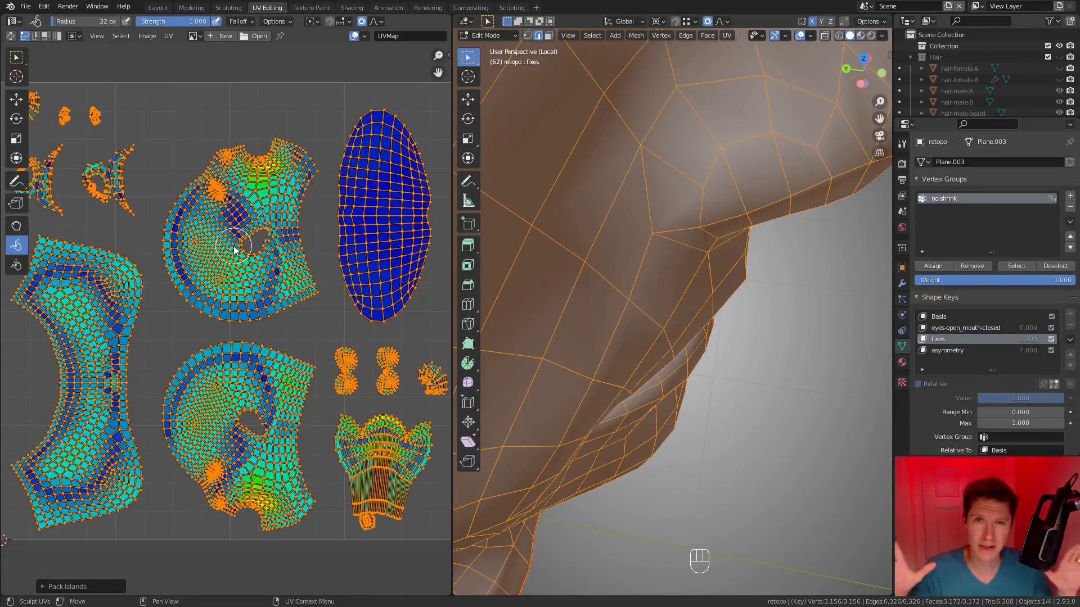
Step: Maximize the UV editor and bring the packed island layout into close view
{"action": "key", "text": "ctrl+space"}
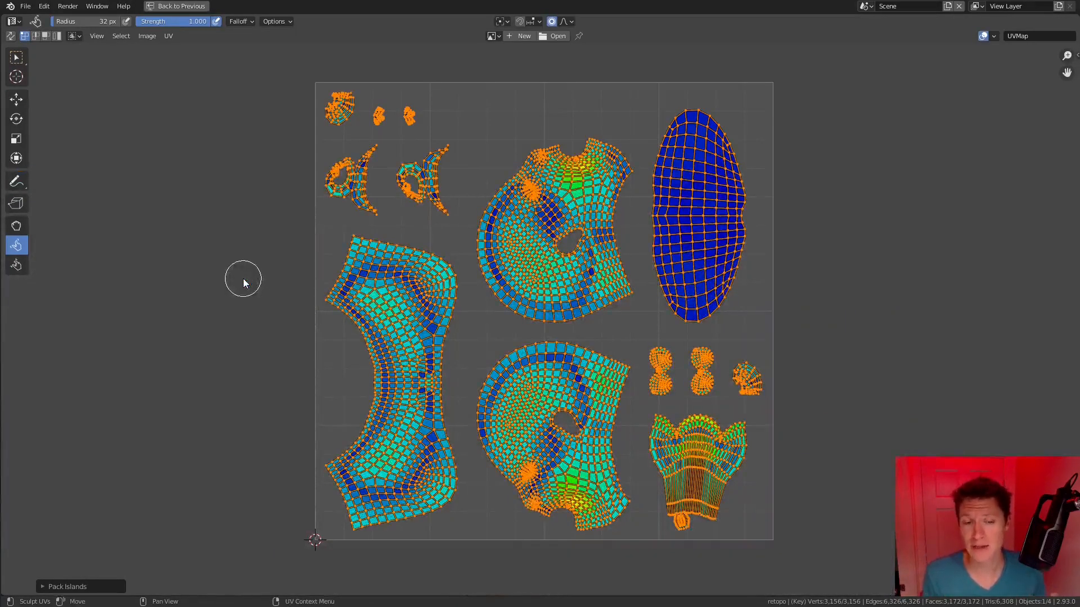
{"action": "scroll", "coordinate": [579, 245], "scroll_direction": "up", "scroll_amount": 1}
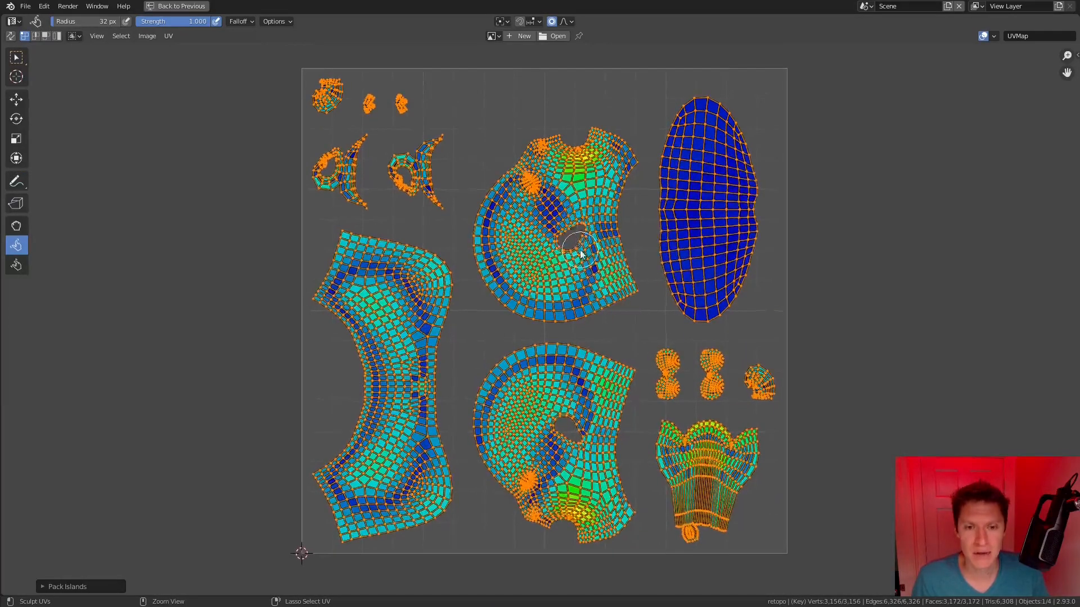
{"action": "scroll", "coordinate": [658, 263], "scroll_direction": "up", "scroll_amount": 1}
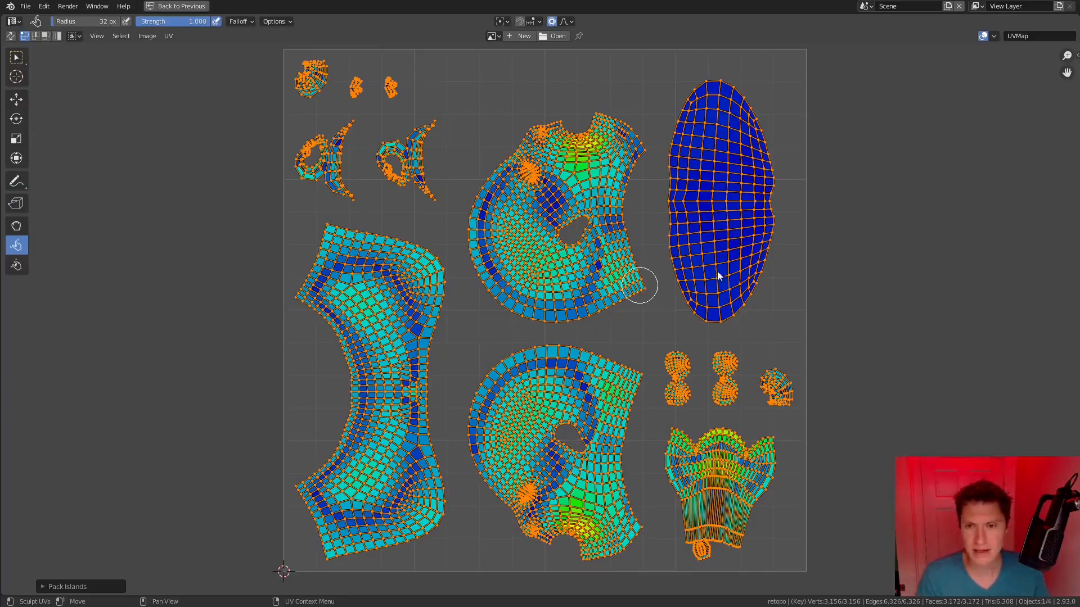
{"action": "scroll", "coordinate": [729, 237], "scroll_direction": "up", "scroll_amount": 2}
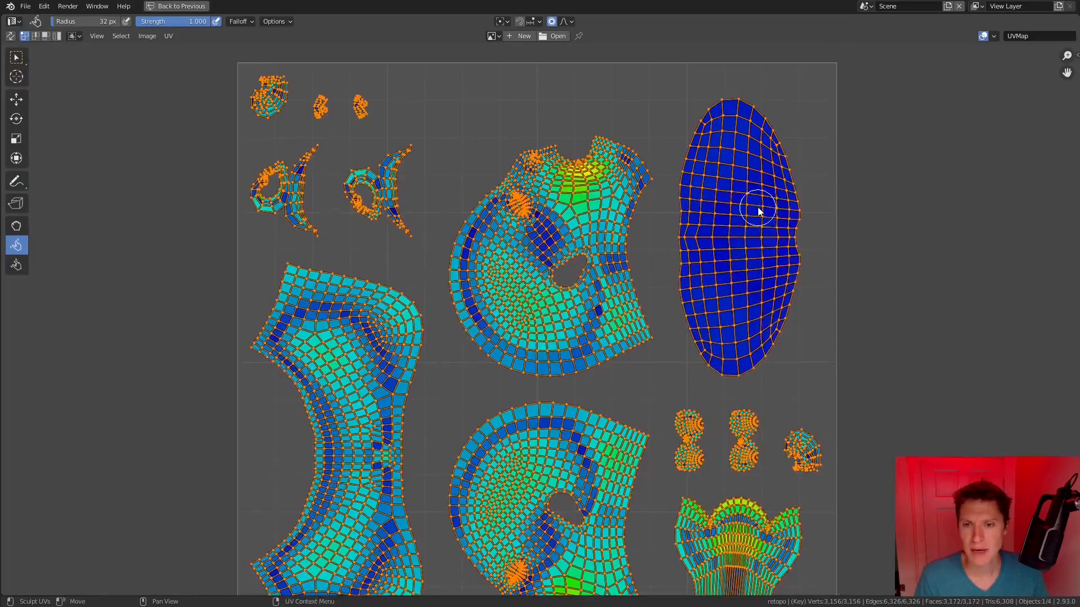
Step: Scale the oval underside island down to a tiny size and move it outside the UV square beside the ear islands
{"action": "key", "text": "alt+a"}
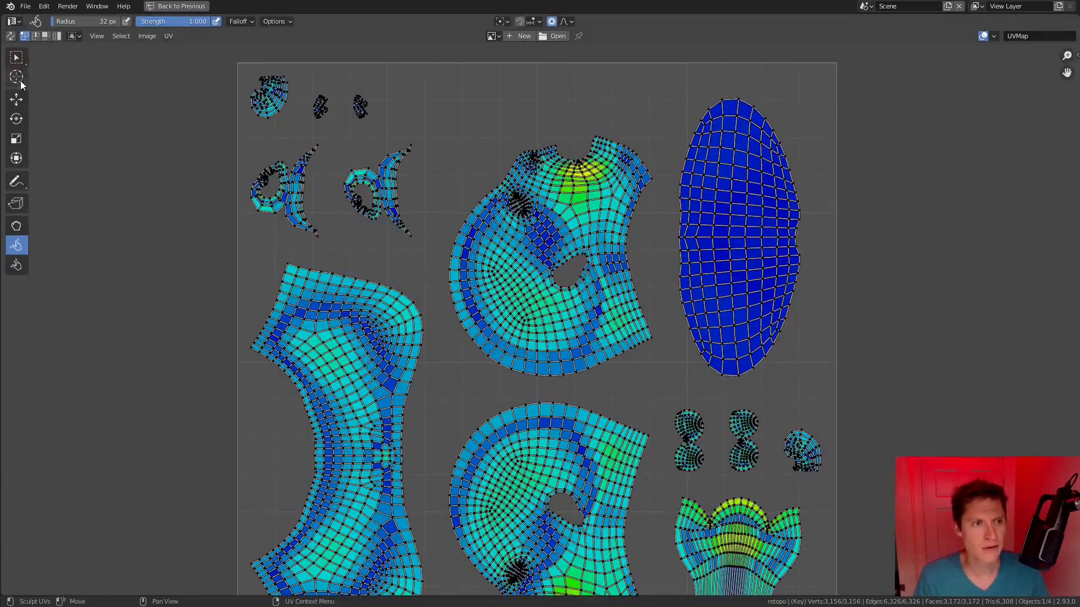
{"action": "left_click", "coordinate": [16, 57]}
{"action": "key", "text": "l"}
{"action": "key", "text": "s"}
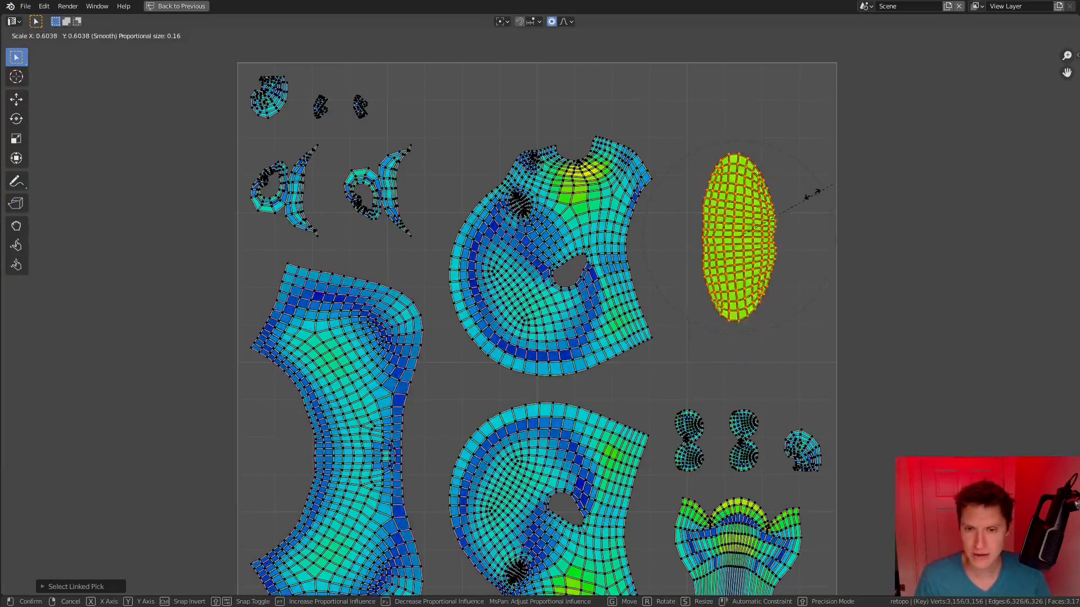
{"action": "left_click", "coordinate": [750, 234]}
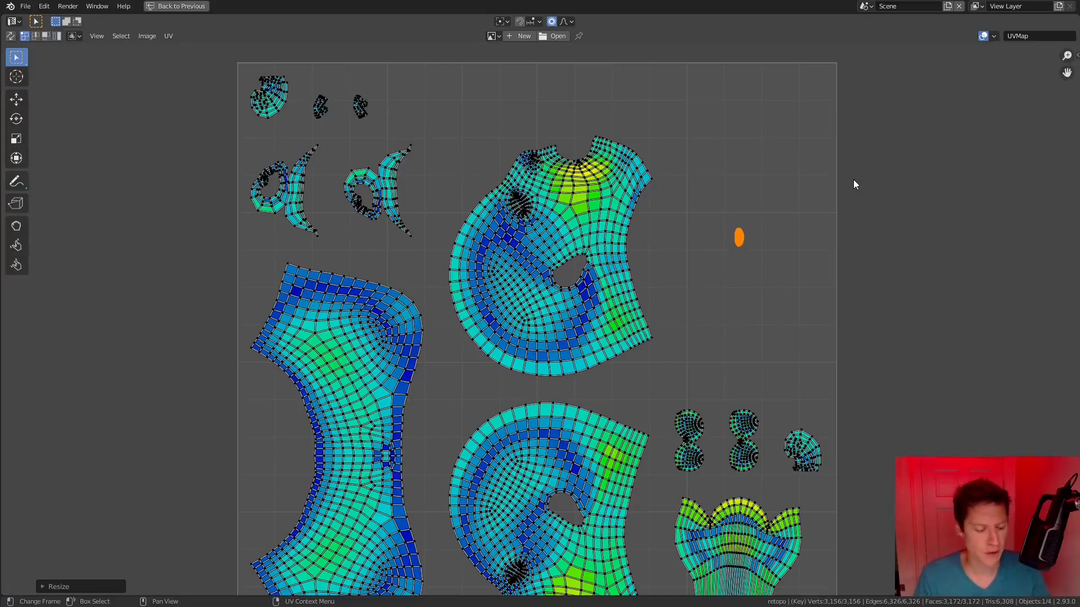
{"action": "key", "text": "g"}
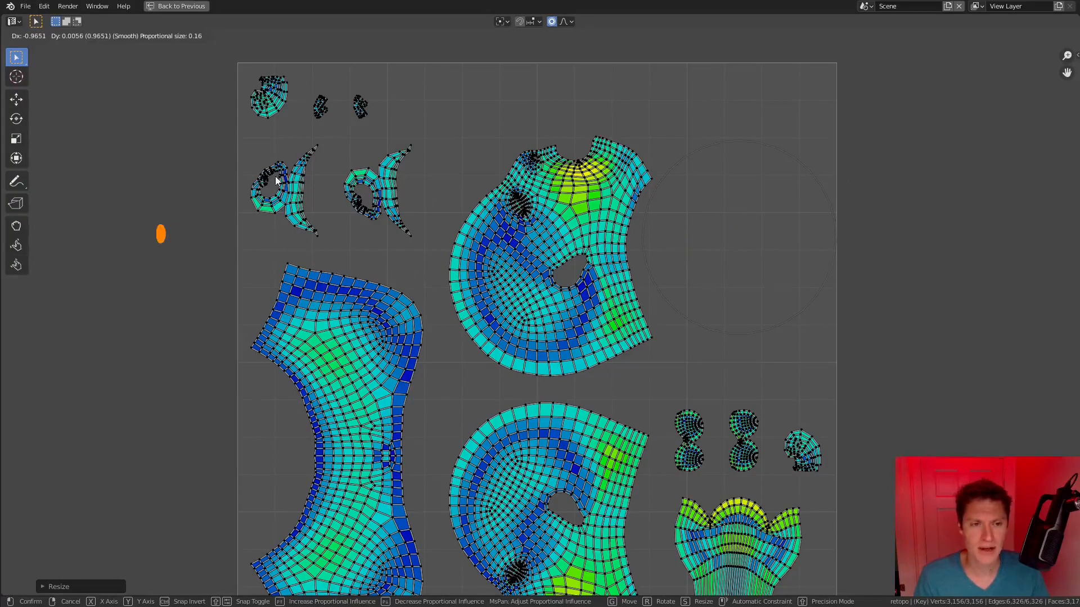
{"action": "left_click", "coordinate": [314, 181]}
Step: Select the two figure-eight islands and move them outside the UV square near the shrunken underside island
{"action": "middle_click_drag", "start_coordinate": [315, 177], "coordinate": [453, 238]}
{"action": "middle_click_drag", "start_coordinate": [453, 238], "coordinate": [326, 112], "text": "ctrl"}
{"action": "middle_click_drag", "start_coordinate": [555, 283], "coordinate": [483, 242], "text": "ctrl"}
{"action": "middle_click_drag", "start_coordinate": [788, 483], "coordinate": [664, 240]}
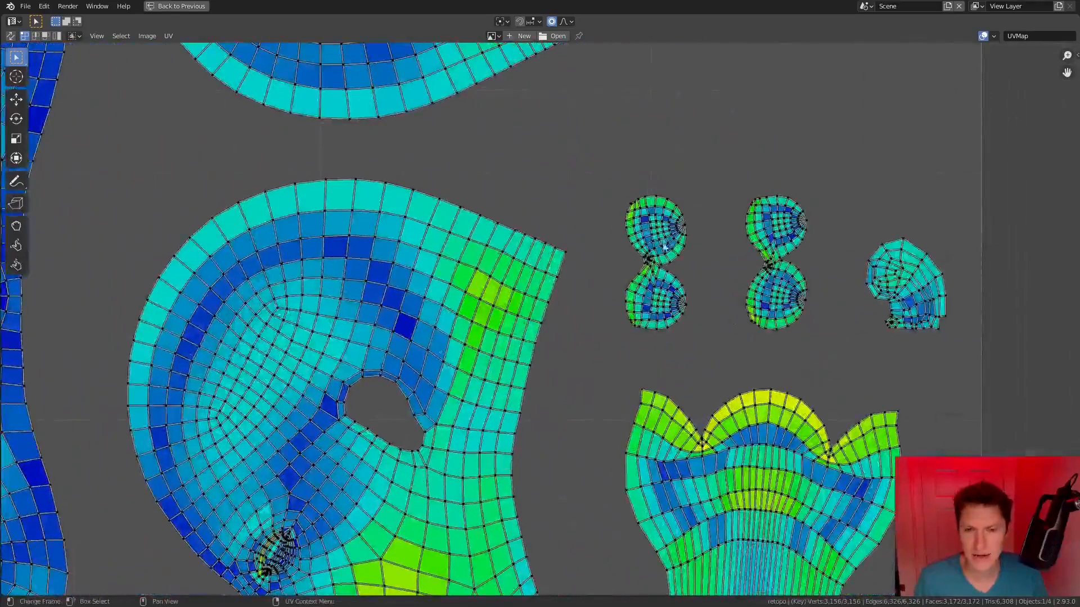
{"action": "key", "text": "l"}
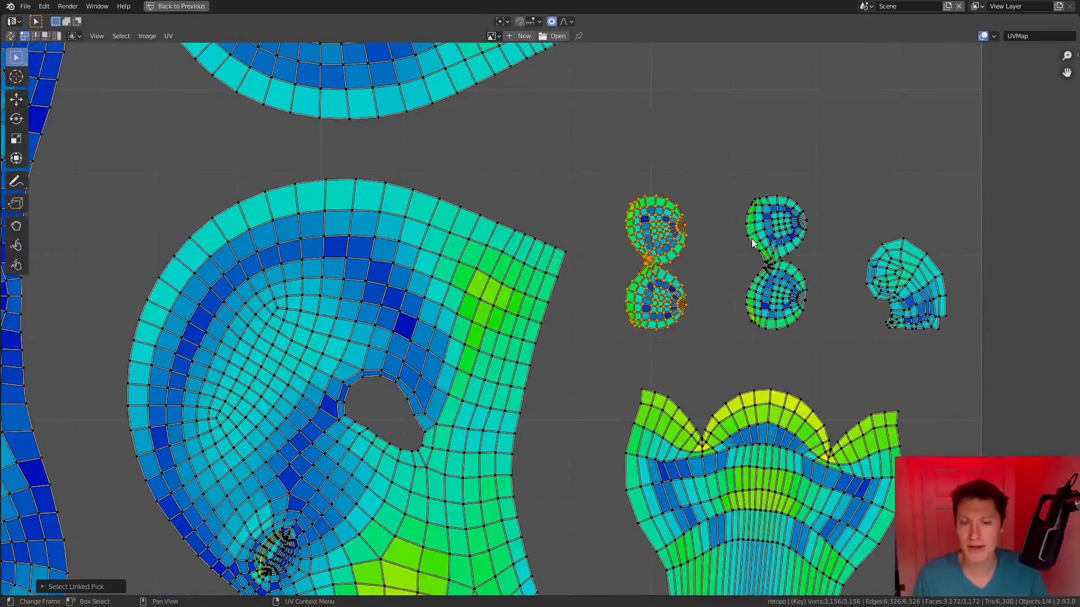
{"action": "key", "text": "l"}
{"action": "key", "text": "Home"}
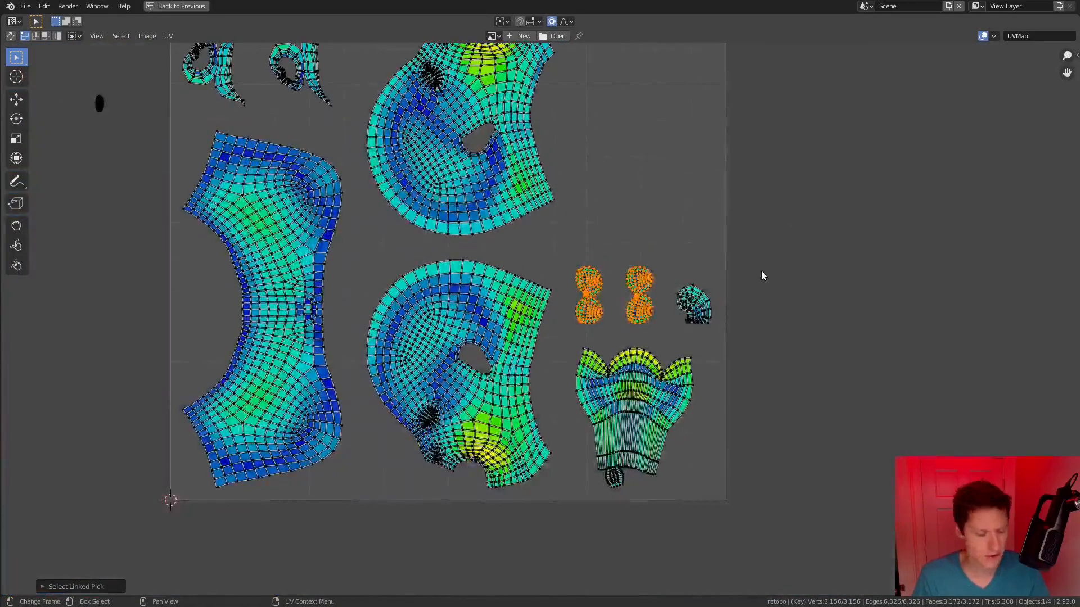
{"action": "key", "text": "g"}
{"action": "left_click", "coordinate": [230, 144]}
Step: Scale the two figure-eight islands down and position them directly below the shrunken underside island
{"action": "middle_click_drag", "start_coordinate": [242, 134], "coordinate": [553, 286]}
{"action": "key", "text": "s"}
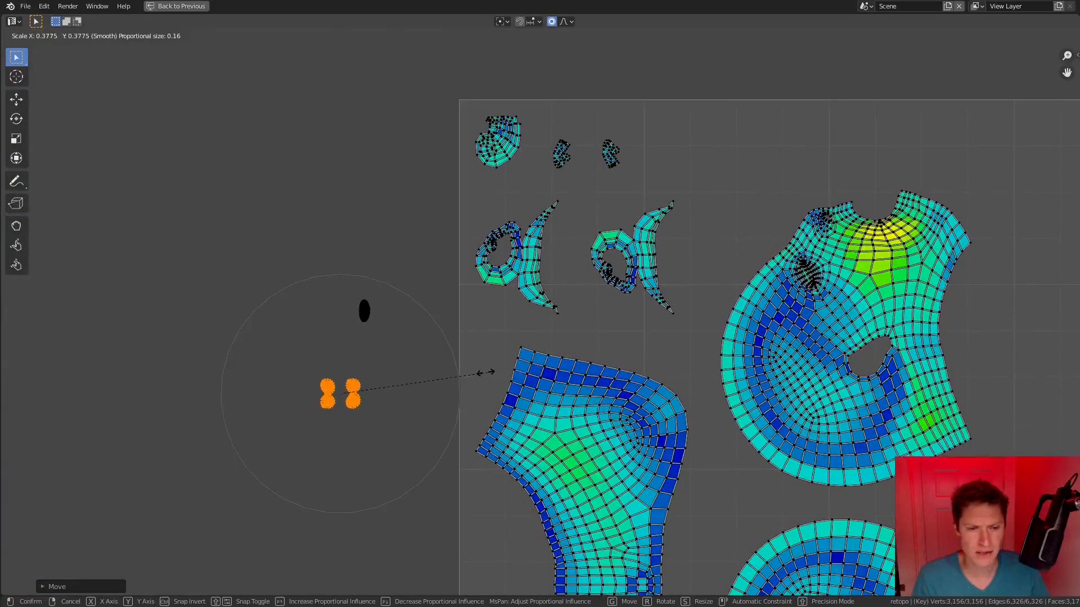
{"action": "left_click", "coordinate": [470, 375]}
{"action": "key", "text": "g"}
{"action": "left_click", "coordinate": [508, 315]}
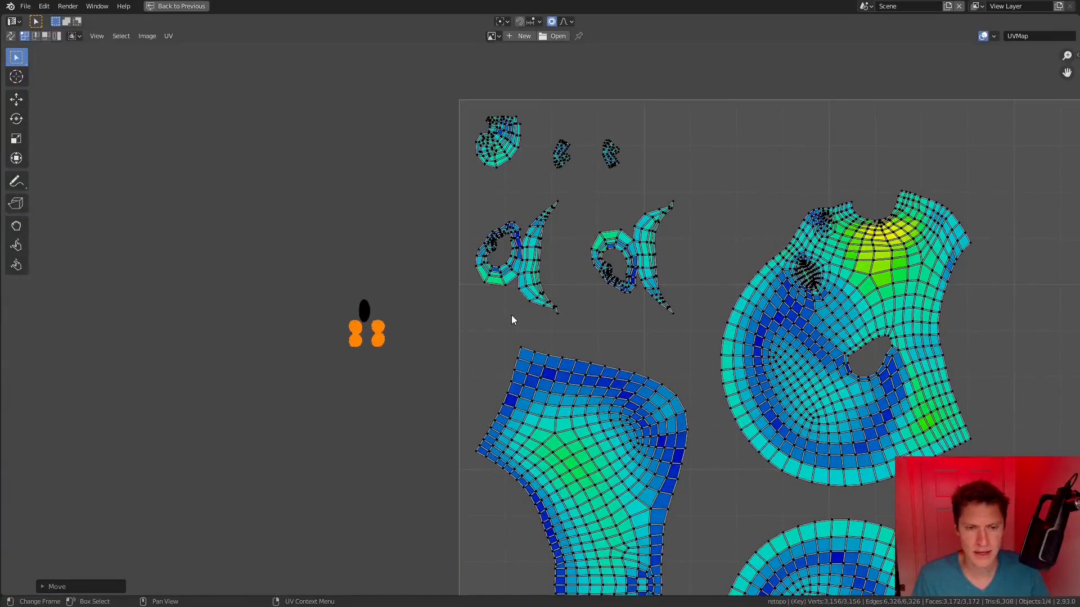
{"action": "key", "text": "g"}
{"action": "left_click", "coordinate": [512, 321]}
Step: Select only the mouth cavity island and move it across the layout towards the shrunken islands
{"action": "middle_click_drag", "start_coordinate": [747, 405], "coordinate": [567, 136]}
{"action": "middle_click_drag", "start_coordinate": [798, 414], "coordinate": [690, 339]}
{"action": "middle_click_drag", "start_coordinate": [690, 340], "coordinate": [697, 332], "text": "ctrl"}
{"action": "middle_click_drag", "start_coordinate": [827, 376], "coordinate": [798, 323]}
{"action": "key", "text": "alt+a"}
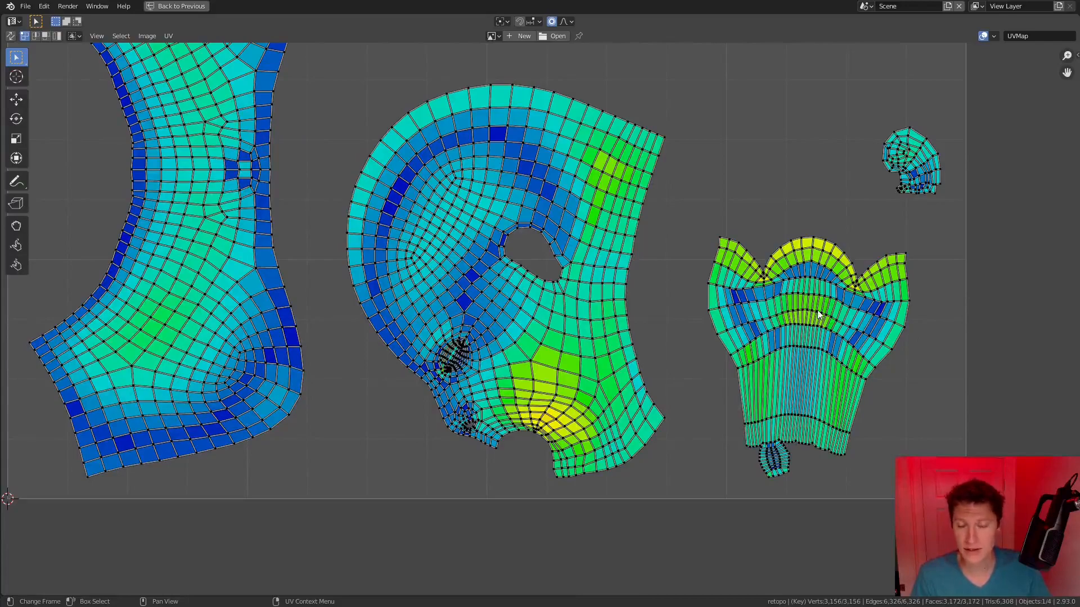
{"action": "key", "text": "l"}
{"action": "scroll", "coordinate": [900, 332], "scroll_direction": "down", "scroll_amount": 2}
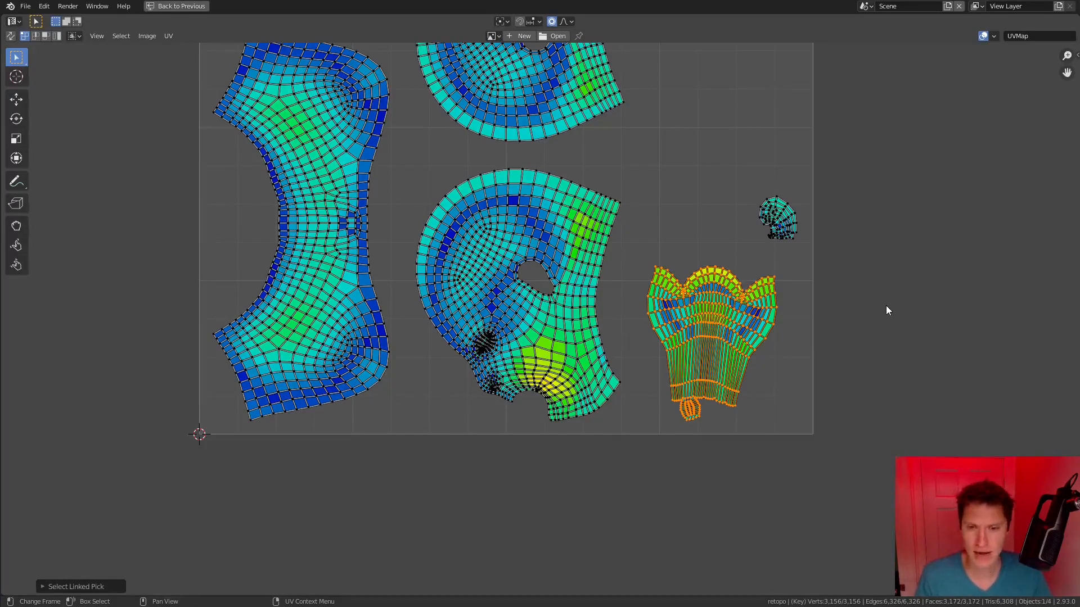
{"action": "key", "text": "g"}
{"action": "left_click", "coordinate": [361, 221]}
{"action": "middle_click_drag", "start_coordinate": [361, 221], "coordinate": [538, 379]}
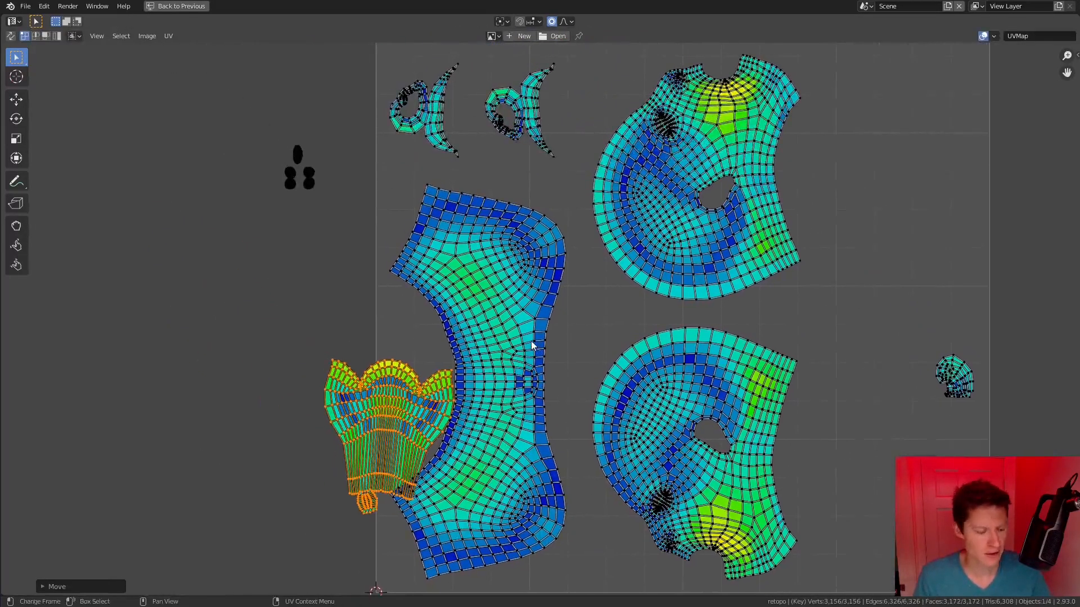
Step: Shrink the mouth cavity island to a tiny size, place it directly below the figure-eight islands, and deselect it
{"action": "key", "text": "g"}
{"action": "left_click", "coordinate": [434, 209]}
{"action": "key", "text": "s"}
{"action": "left_click", "coordinate": [386, 251]}
{"action": "middle_click_drag", "start_coordinate": [386, 251], "coordinate": [446, 305]}
{"action": "middle_click_drag", "start_coordinate": [446, 306], "coordinate": [280, 270], "text": "ctrl"}
{"action": "middle_click_drag", "start_coordinate": [192, 248], "coordinate": [319, 326]}
{"action": "key", "text": "g"}
{"action": "left_click", "coordinate": [390, 193]}
{"action": "key", "text": "s"}
{"action": "left_click", "coordinate": [348, 203]}
{"action": "middle_click_drag", "start_coordinate": [348, 202], "coordinate": [385, 337], "text": "ctrl"}
{"action": "middle_click_drag", "start_coordinate": [385, 337], "coordinate": [349, 180]}
{"action": "middle_click_drag", "start_coordinate": [827, 292], "coordinate": [831, 341]}
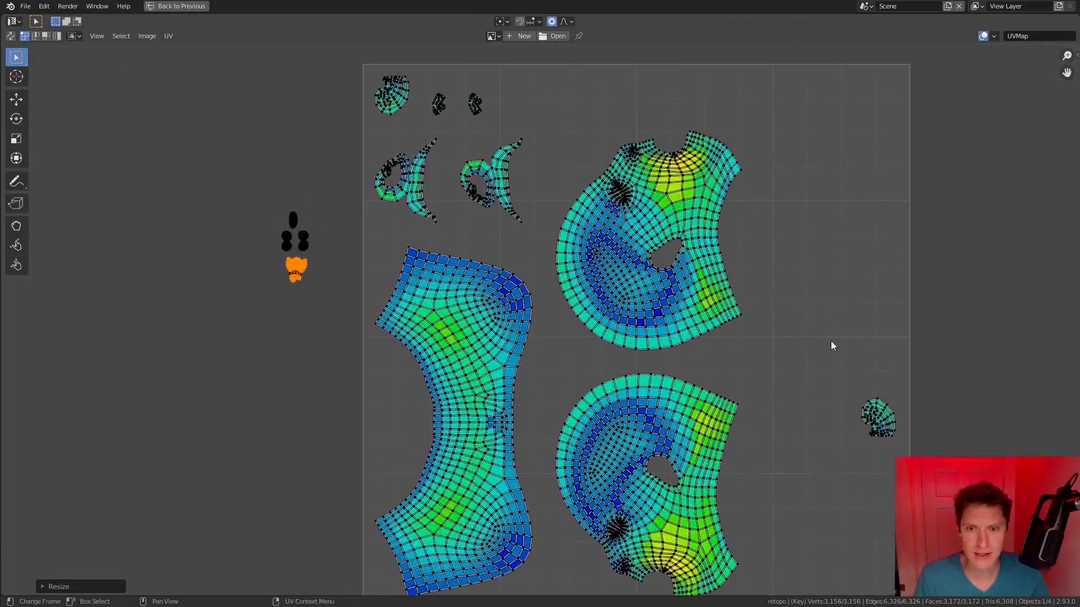
{"action": "left_click", "coordinate": [831, 340]}
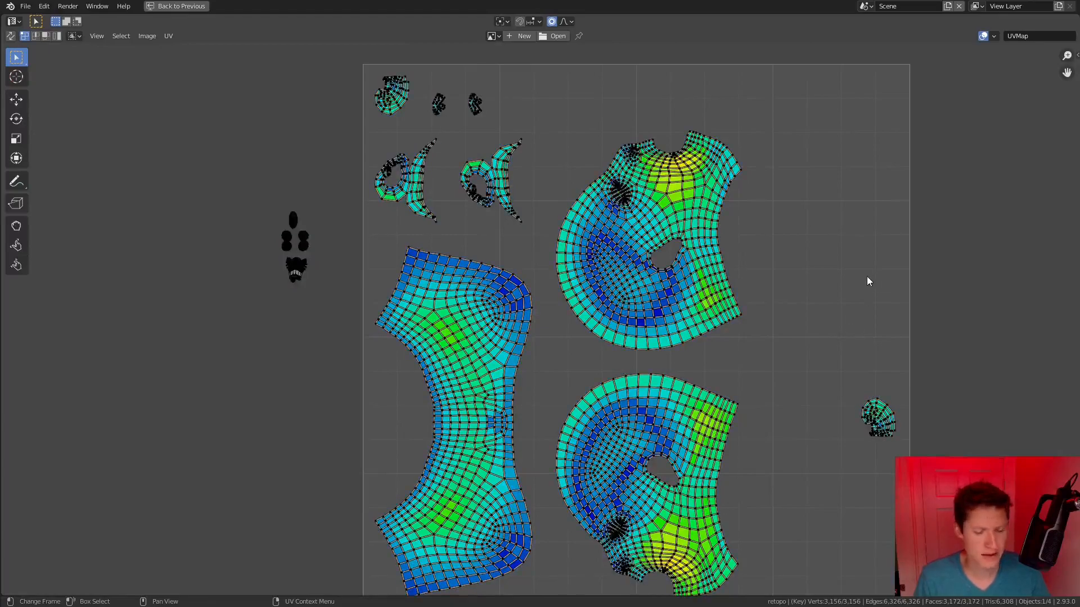
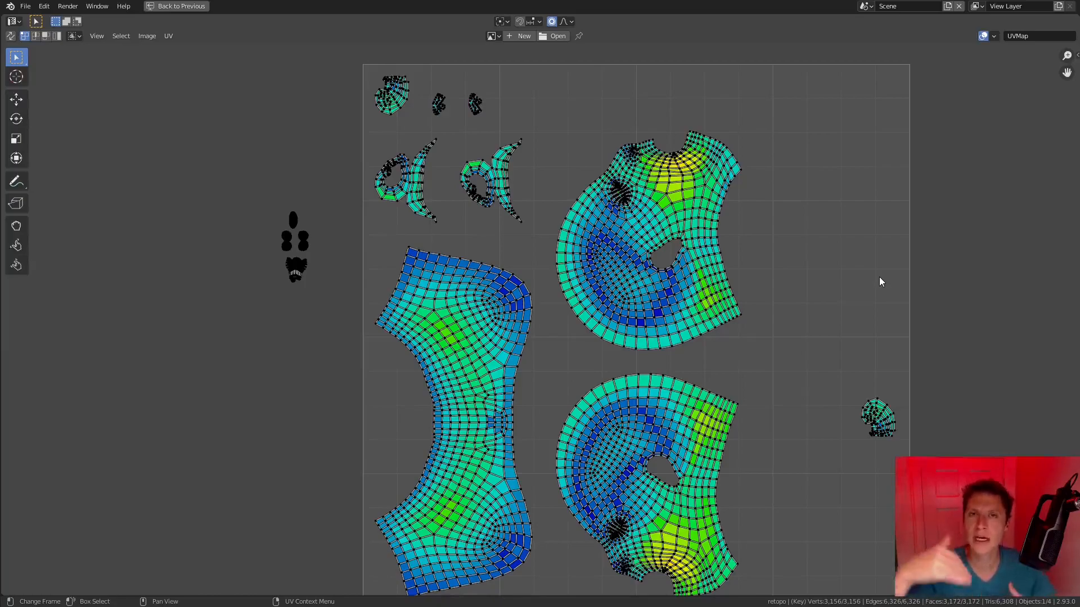
{"action": "left_click", "coordinate": [168, 36]}
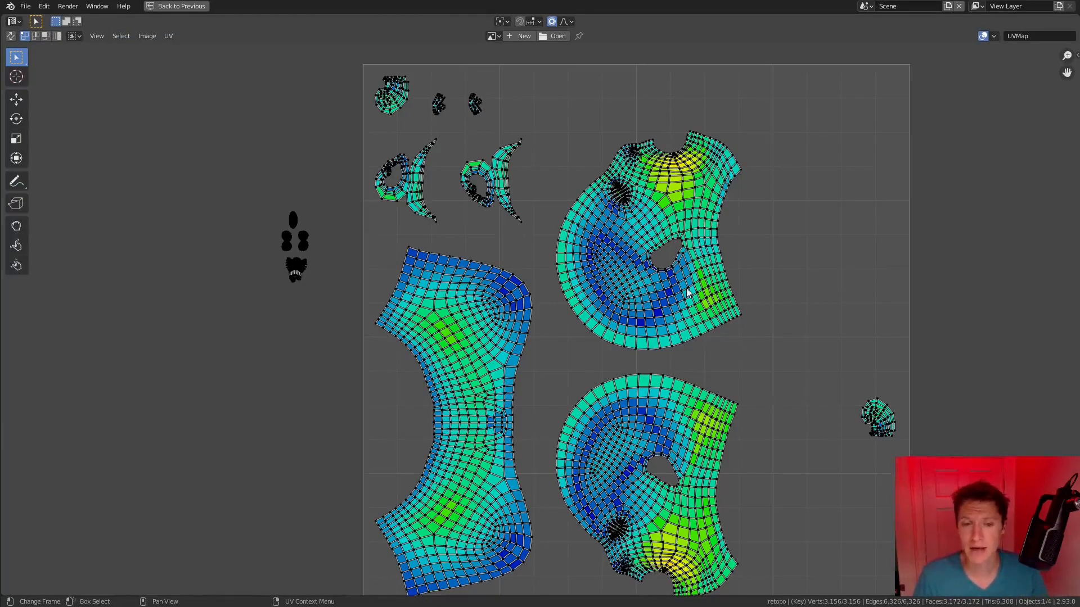
Step: Select all UV islands and rotate the whole layout a quarter turn clockwise so the bust island lies horizontally
{"action": "key", "text": "a"}
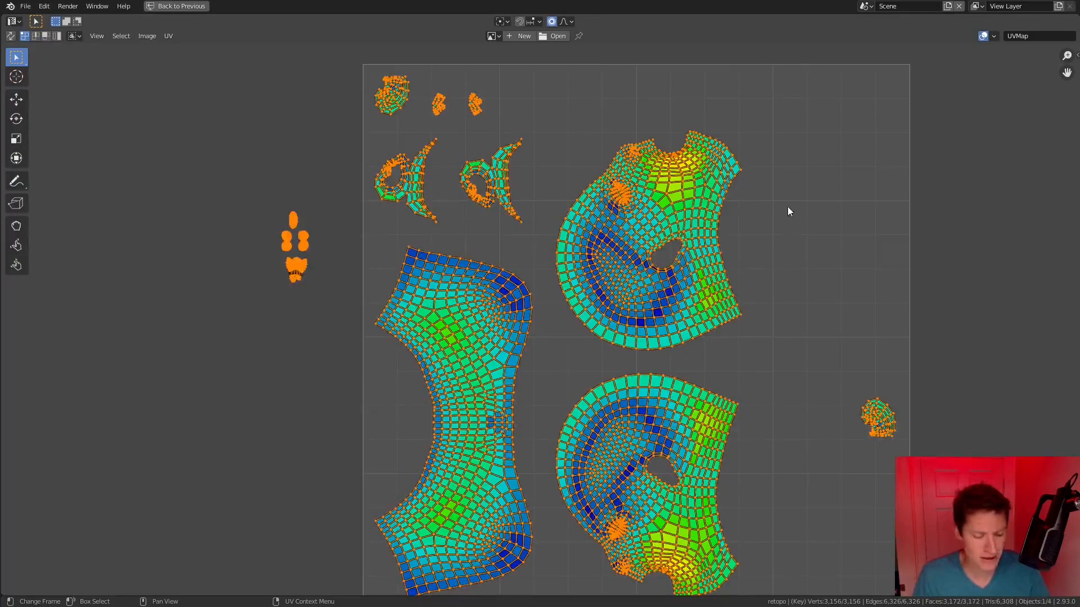
{"action": "key", "text": "r"}
{"action": "left_click", "coordinate": [831, 242]}
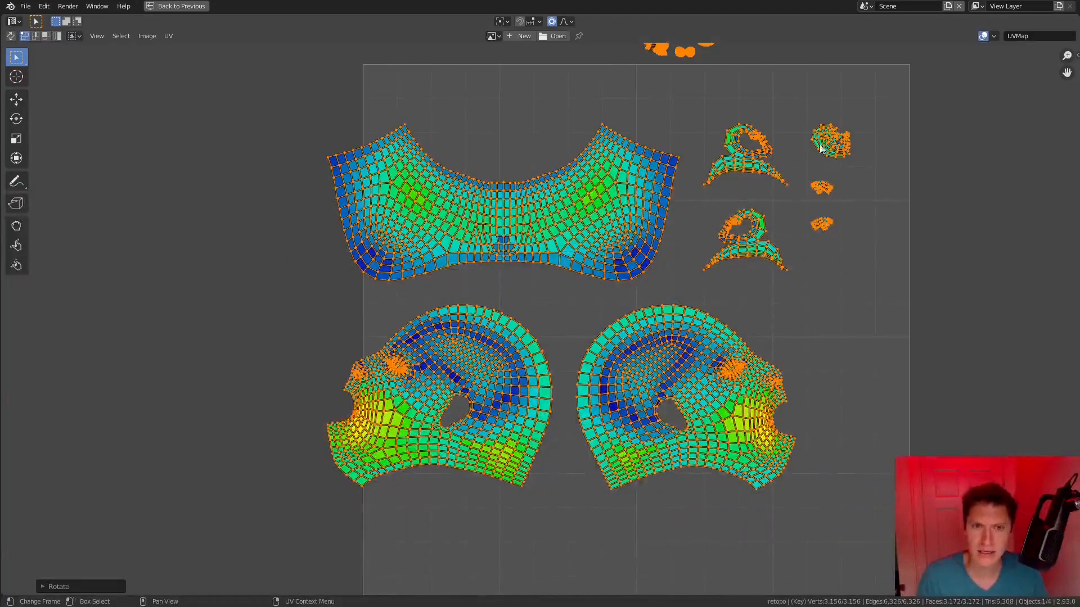
Step: Rotate only the left head-half island so its face points downward and place it in the lower-left corner of the UV square
{"action": "middle_click_drag", "start_coordinate": [695, 408], "coordinate": [643, 263]}
{"action": "key", "text": "alt+a"}
{"action": "key", "text": "l"}
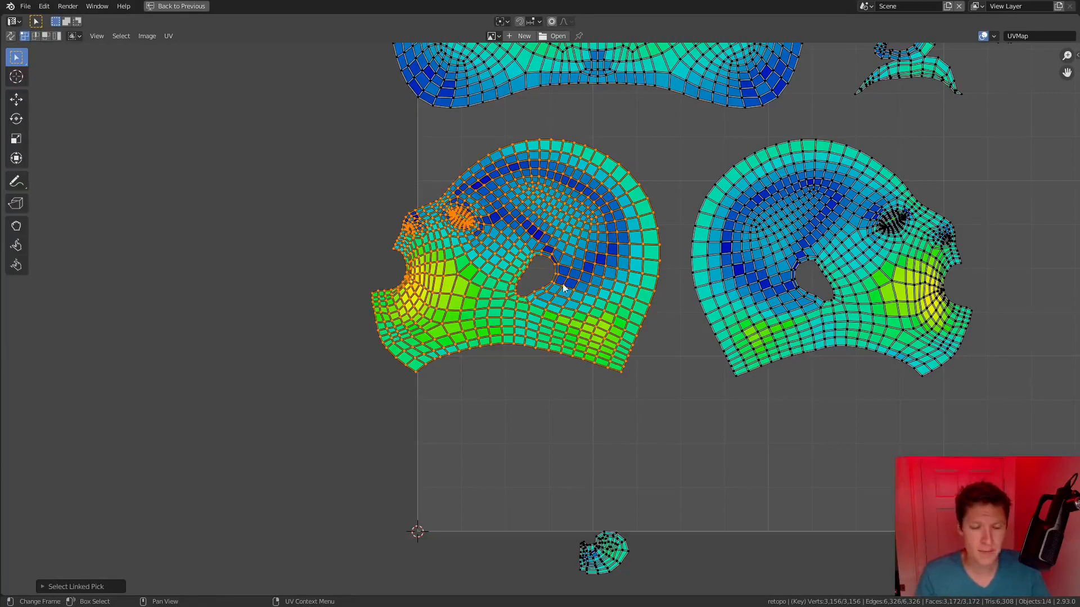
{"action": "key", "text": "r"}
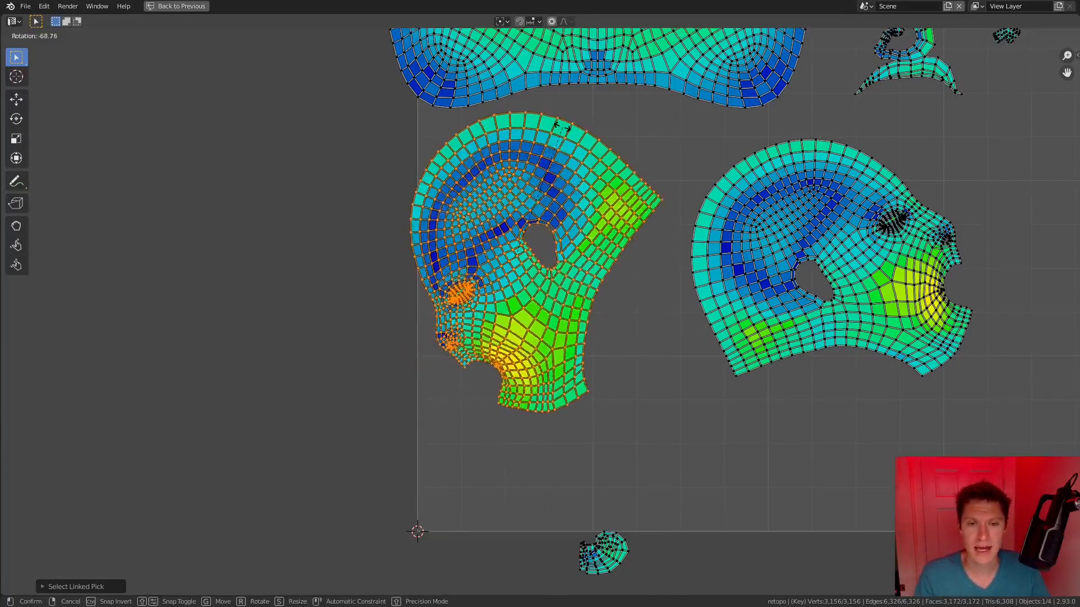
{"action": "left_click", "coordinate": [592, 131]}
{"action": "key", "text": "r"}
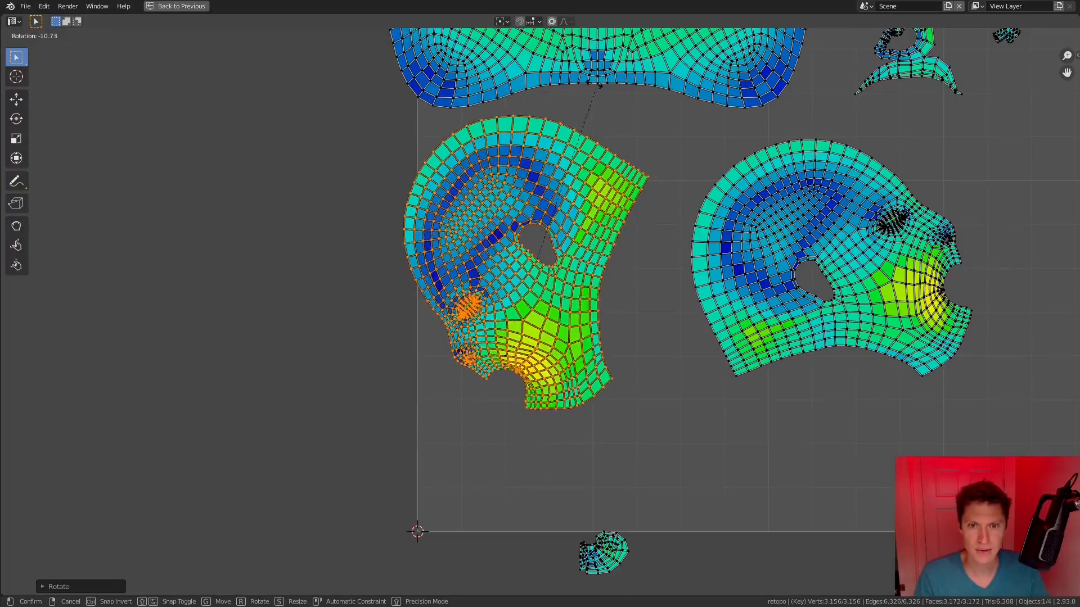
{"action": "left_click", "coordinate": [573, 168]}
{"action": "key", "text": "g"}
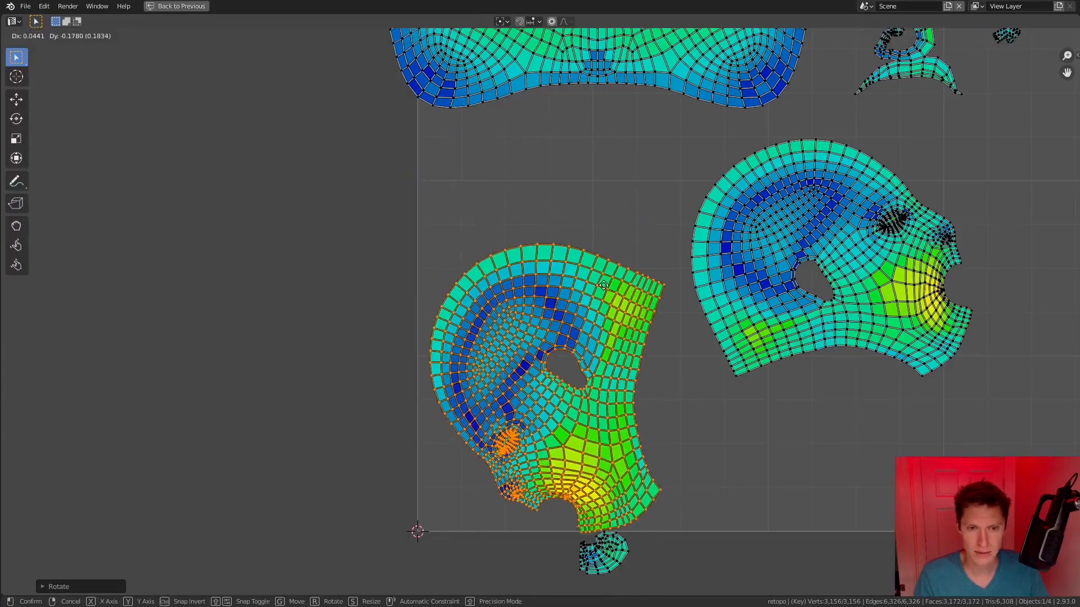
{"action": "left_click", "coordinate": [602, 282]}
Step: Select only the other head-half island and move it down close beside the rotated one, just above the square's bottom edge
{"action": "left_click", "coordinate": [753, 243]}
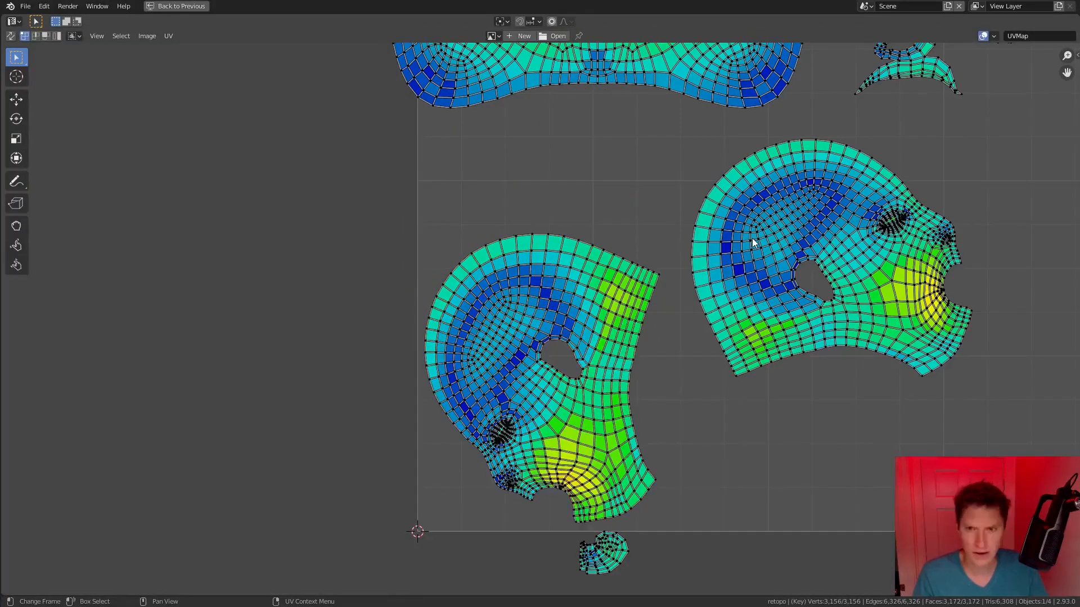
{"action": "key", "text": "l"}
{"action": "key", "text": "g"}
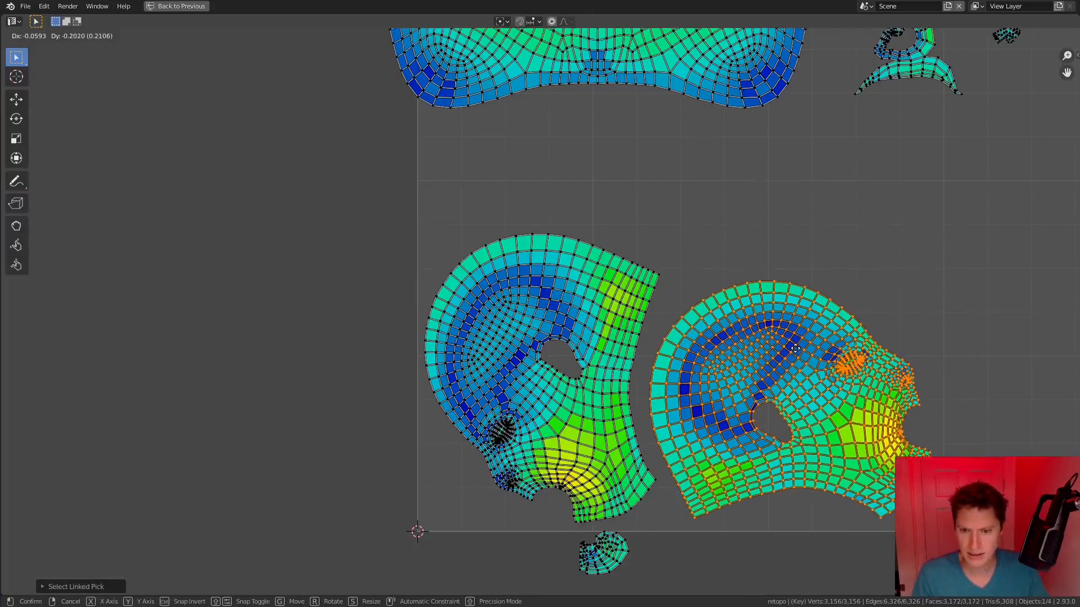
{"action": "left_click", "coordinate": [795, 349]}
Step: Select only the bust island and move it inside the UV square, directly above the head-half islands
{"action": "middle_click_drag", "start_coordinate": [707, 183], "coordinate": [709, 292]}
{"action": "key", "text": "a"}
{"action": "key", "text": "a"}
{"action": "key", "text": "l"}
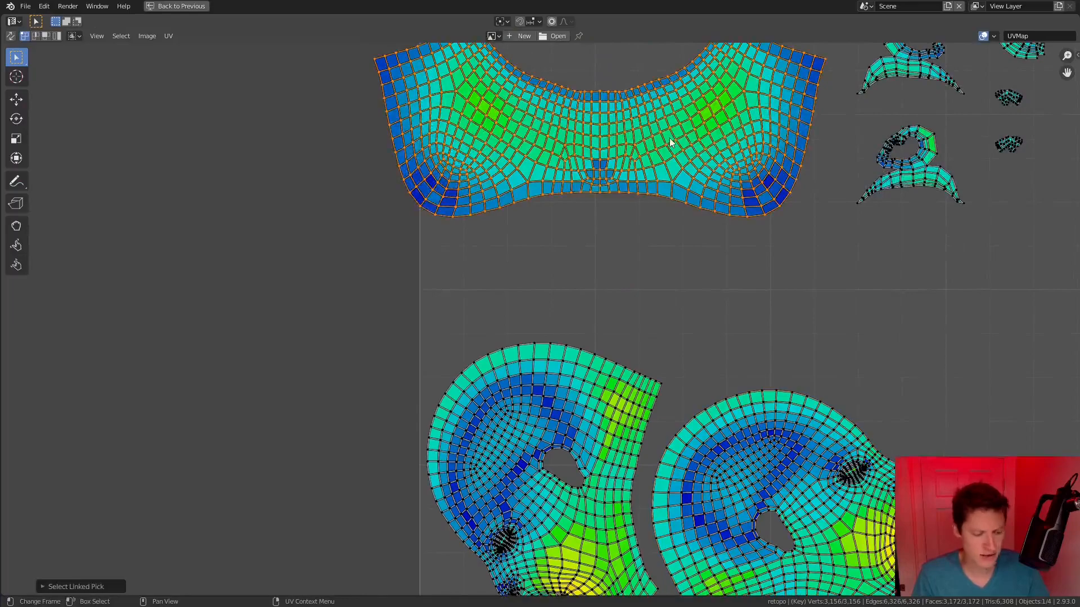
{"action": "key", "text": "g"}
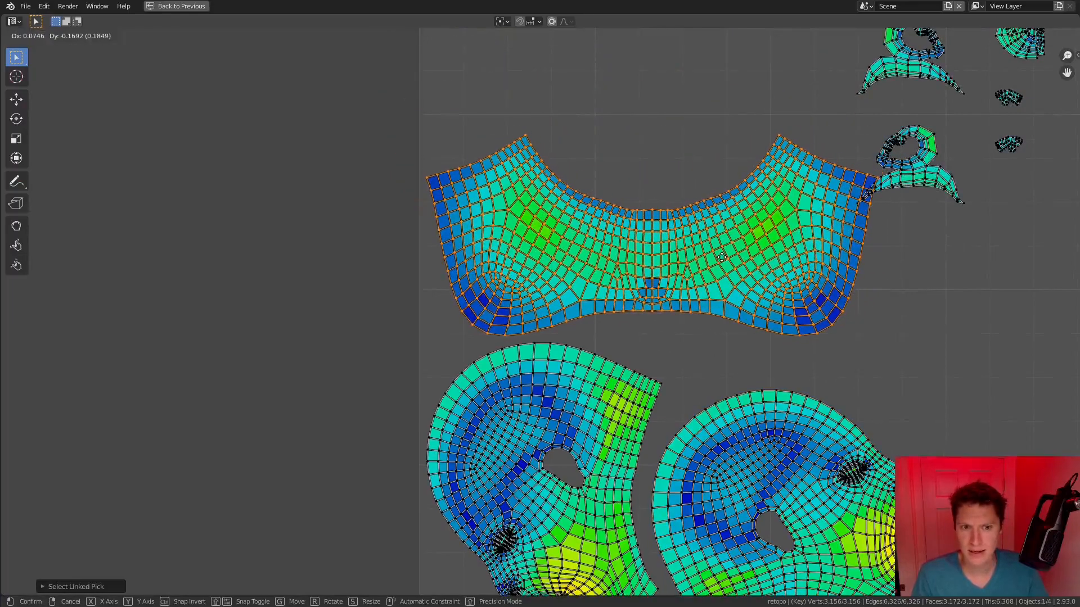
{"action": "left_click", "coordinate": [740, 284]}
Step: Select all islands and scale them up about 1.355 times around the 2D cursor so the large islands fill the UV square
{"action": "middle_click_drag", "start_coordinate": [740, 284], "coordinate": [741, 349], "text": "ctrl"}
{"action": "key", "text": "a"}
{"action": "middle_click_drag", "start_coordinate": [761, 242], "coordinate": [636, 201], "text": "ctrl"}
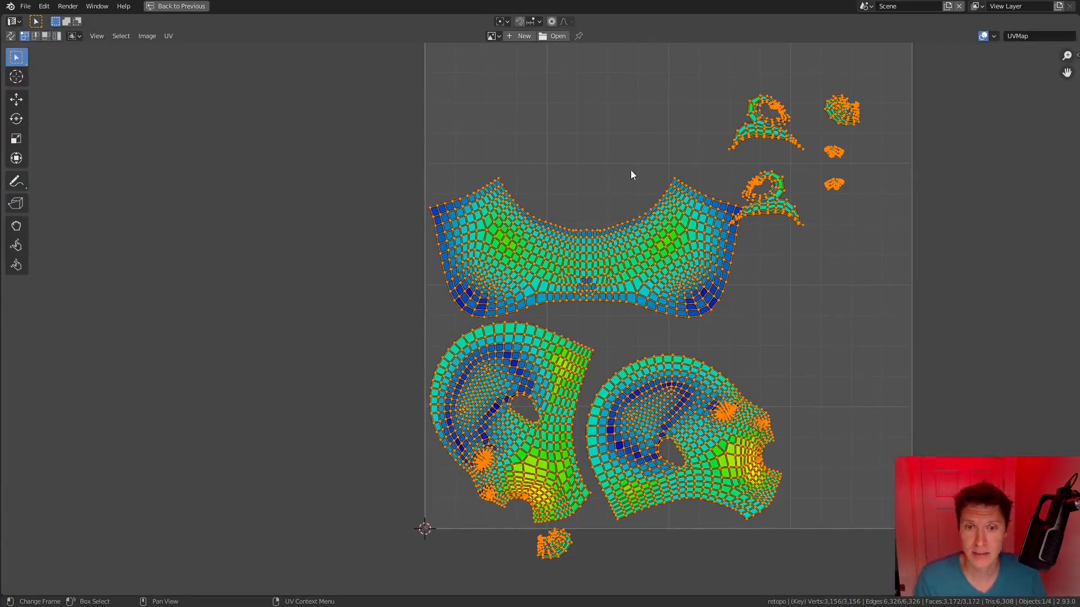
{"action": "middle_click_drag", "start_coordinate": [546, 108], "coordinate": [528, 160]}
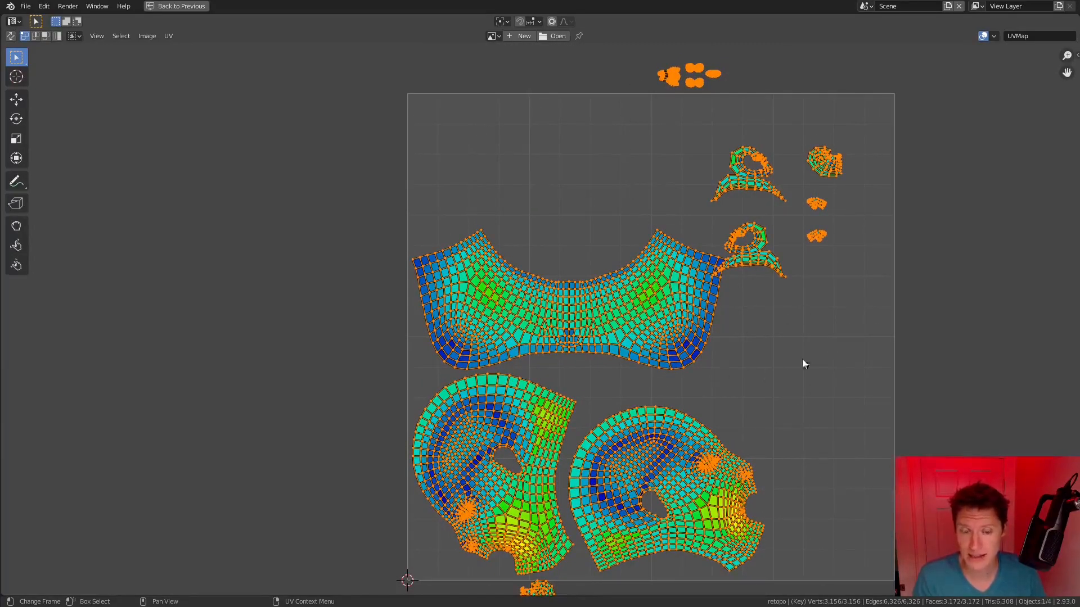
{"action": "left_click", "coordinate": [501, 21]}
{"action": "left_click", "coordinate": [526, 61]}
{"action": "middle_click_drag", "start_coordinate": [582, 315], "coordinate": [563, 288]}
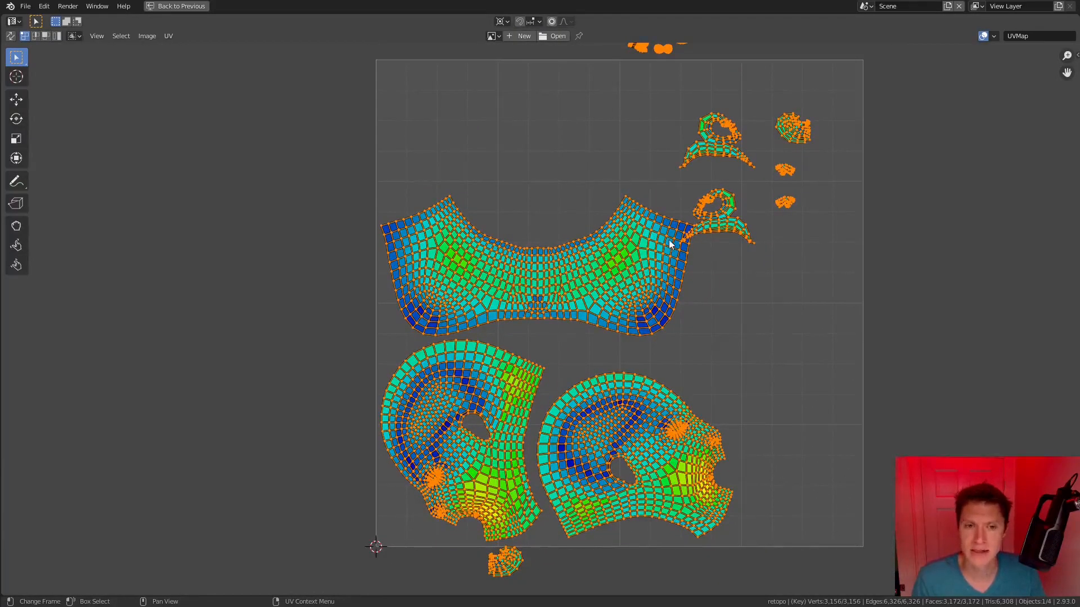
{"action": "key", "text": "s"}
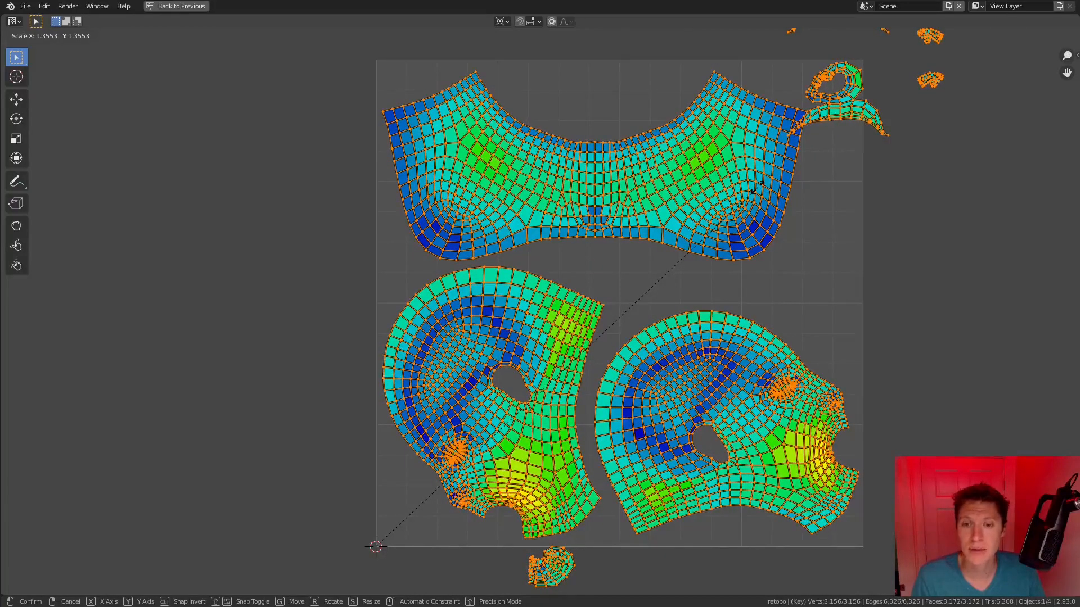
{"action": "left_click", "coordinate": [755, 191]}
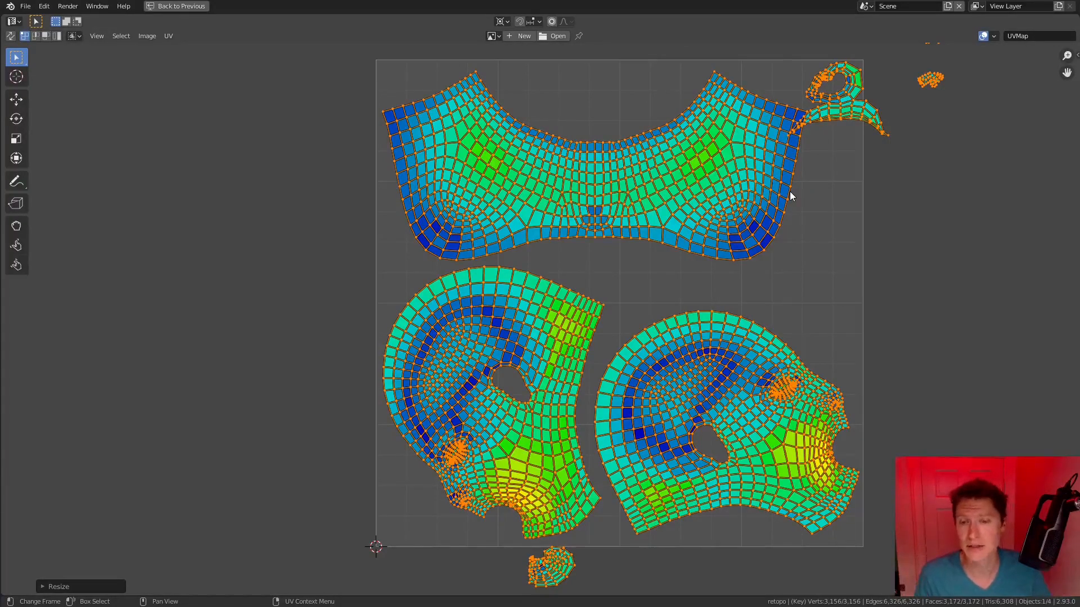
Step: Select only the crescent-and-ring island overlapping the bust's shoulder and move it into the gap below the bust
{"action": "middle_click_drag", "start_coordinate": [775, 242], "coordinate": [754, 311]}
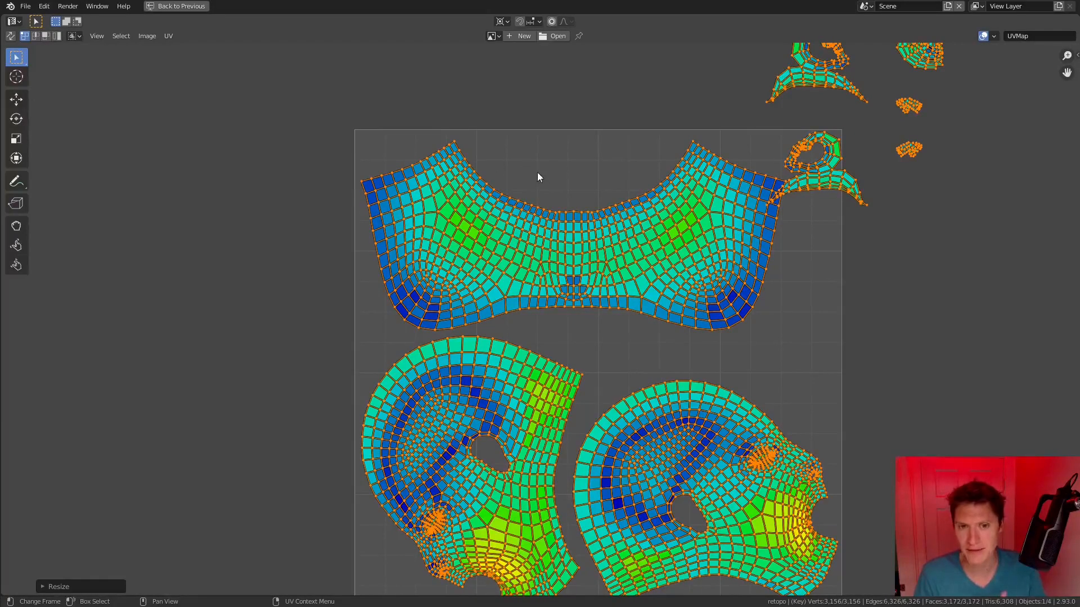
{"action": "middle_click_drag", "start_coordinate": [785, 158], "coordinate": [766, 207]}
{"action": "key", "text": "alt+a"}
{"action": "key", "text": "l"}
{"action": "key", "text": "g"}
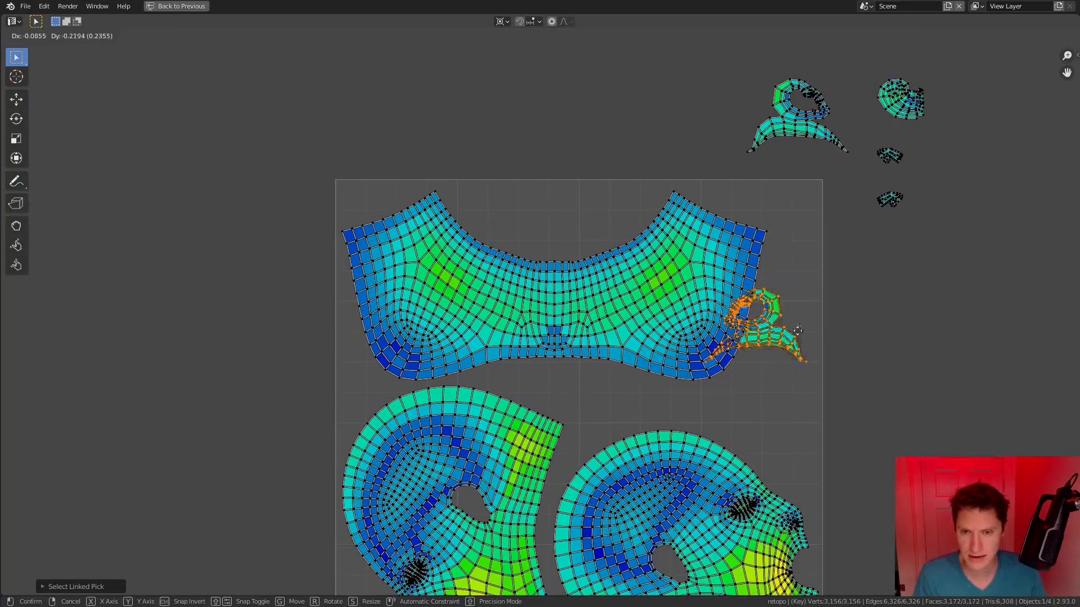
{"action": "left_click", "coordinate": [799, 369]}
Step: Stop pivoting around the 2D cursor, tilt the crescent-and-ring island, and nestle it above the right head-half's forehead
{"action": "left_click", "coordinate": [500, 21]}
{"action": "left_click", "coordinate": [534, 46]}
{"action": "key", "text": "r"}
{"action": "left_click", "coordinate": [800, 324]}
{"action": "key", "text": "g"}
{"action": "left_click", "coordinate": [794, 337]}
Step: Select the second crescent-and-ring island and try fitting it in the gap between the bust and the right head-half
{"action": "key", "text": "alt+a"}
{"action": "key", "text": "l"}
{"action": "key", "text": "g"}
{"action": "left_click", "coordinate": [593, 441]}
{"action": "key", "text": "r"}
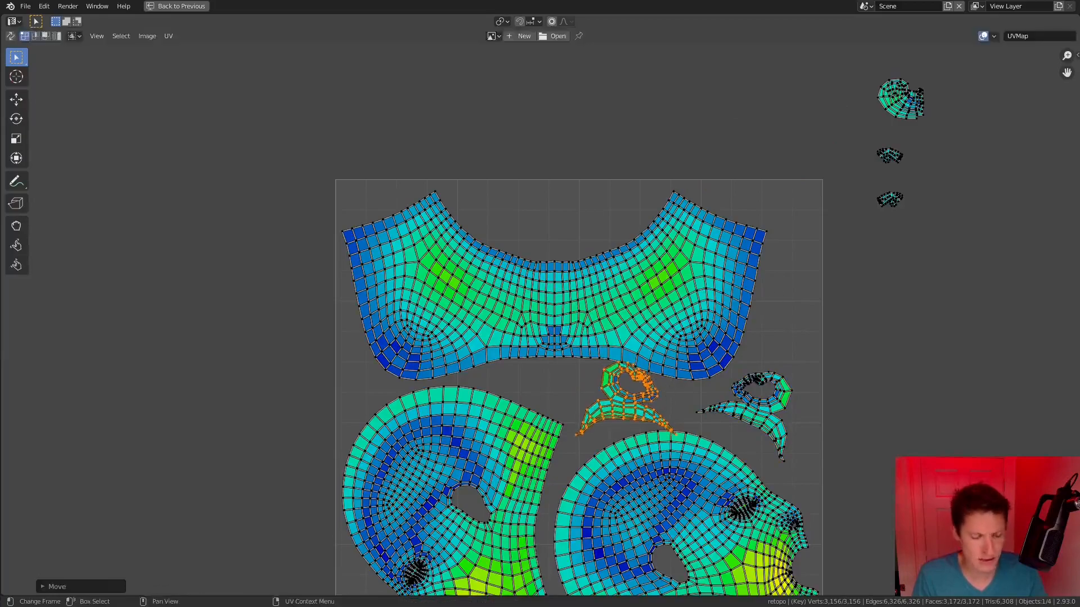
{"action": "left_click", "coordinate": [701, 388]}
{"action": "key", "text": "g"}
{"action": "left_click", "coordinate": [669, 394]}
Step: Rotate the second crescent-and-ring island upside down and fit it into the bust island's neck recess at the square's top edge
{"action": "key", "text": "g"}
{"action": "left_click", "coordinate": [895, 205]}
{"action": "key", "text": "r"}
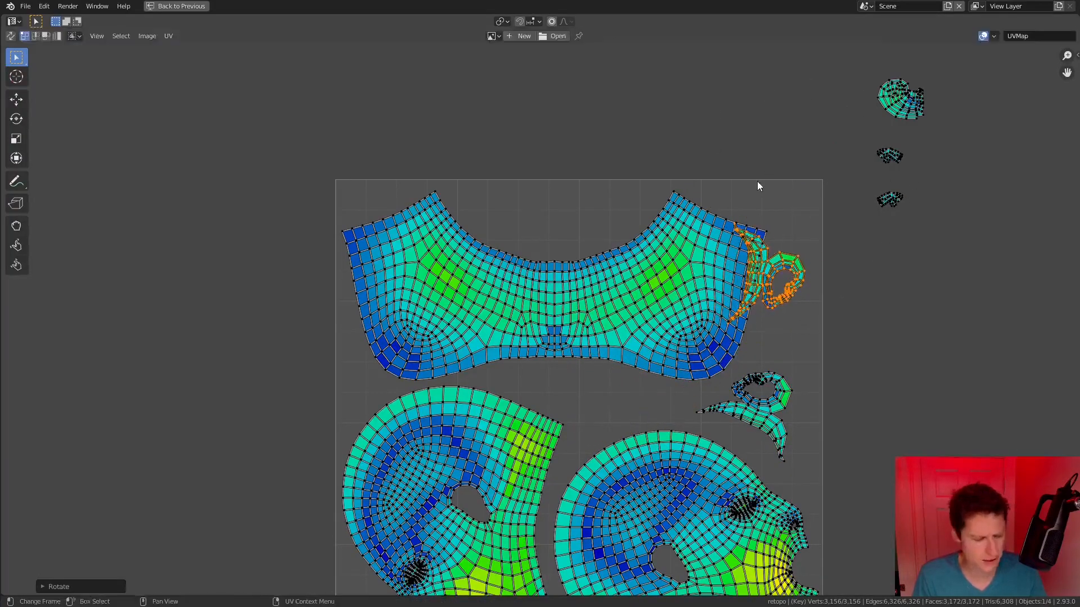
{"action": "left_click", "coordinate": [790, 205]}
{"action": "key", "text": "g"}
{"action": "left_click", "coordinate": [562, 120]}
{"action": "key", "text": "r"}
{"action": "left_click", "coordinate": [685, 283]}
{"action": "key", "text": "g"}
{"action": "left_click", "coordinate": [658, 284]}
Step: Select only the fan-shaped island outside the square's upper right and move it into the gap above the right head-half
{"action": "middle_click_drag", "start_coordinate": [803, 187], "coordinate": [696, 258]}
{"action": "key", "text": "alt+a"}
{"action": "key", "text": "l"}
{"action": "key", "text": "g"}
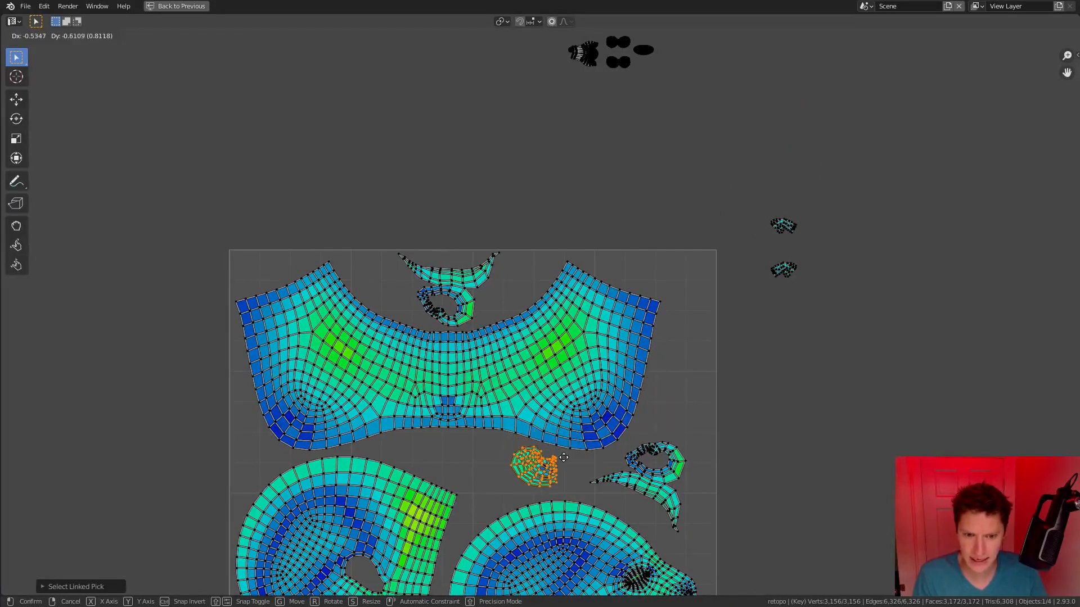
{"action": "left_click", "coordinate": [542, 461]}
Step: Move the upper of the two tiny arch-shaped islands into the corner above the right head-half's nose, then clear the selection
{"action": "middle_click_drag", "start_coordinate": [763, 277], "coordinate": [812, 258], "text": "ctrl"}
{"action": "key", "text": "a"}
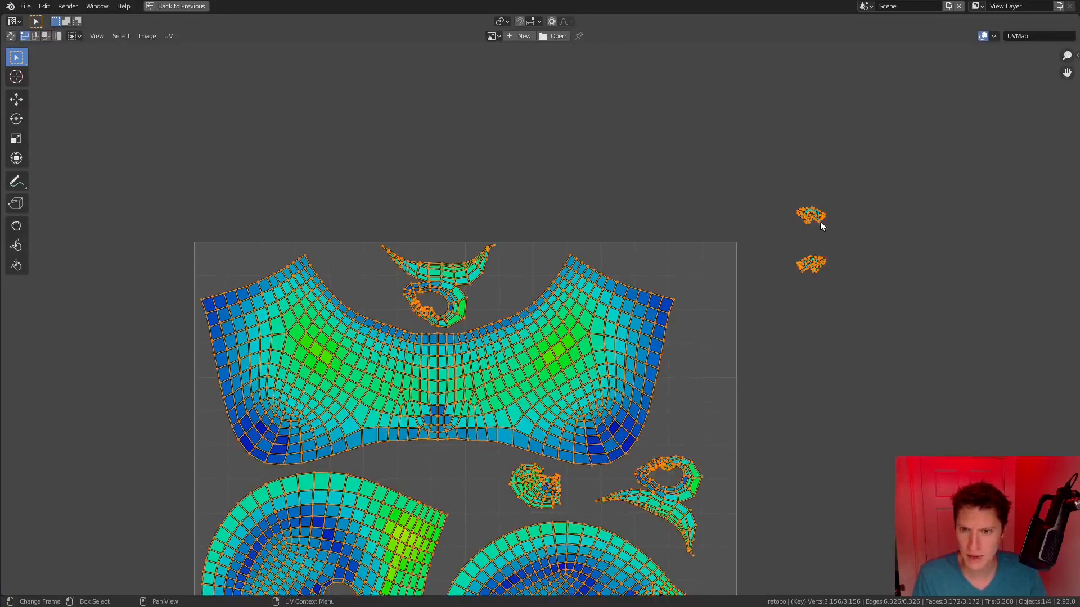
{"action": "key", "text": "alt+a"}
{"action": "key", "text": "l"}
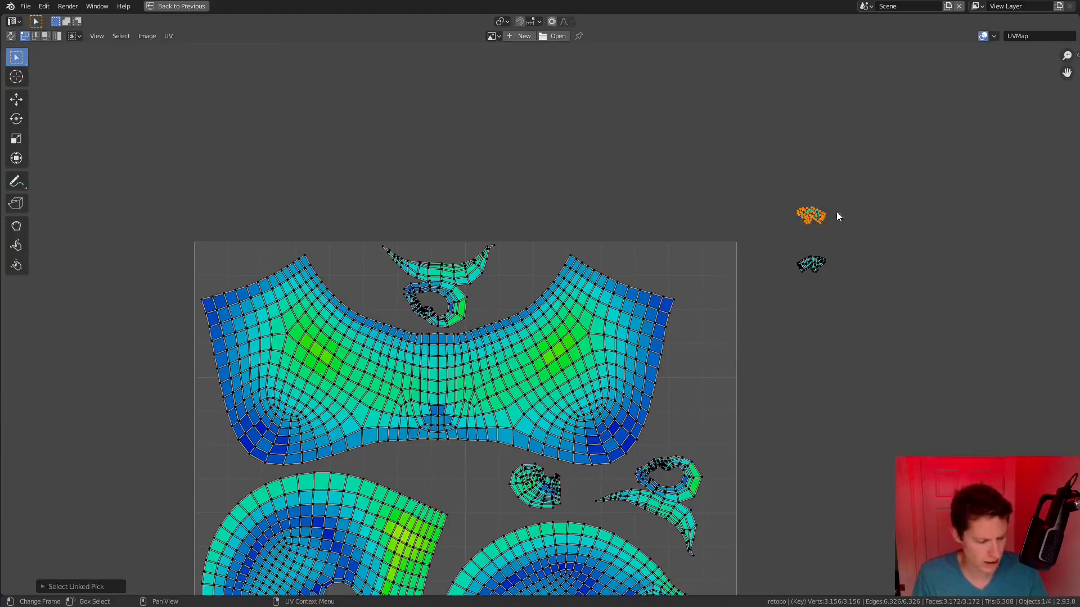
{"action": "scroll", "coordinate": [803, 238], "scroll_direction": "down", "scroll_amount": 5, "text": "shift"}
{"action": "key", "text": "g"}
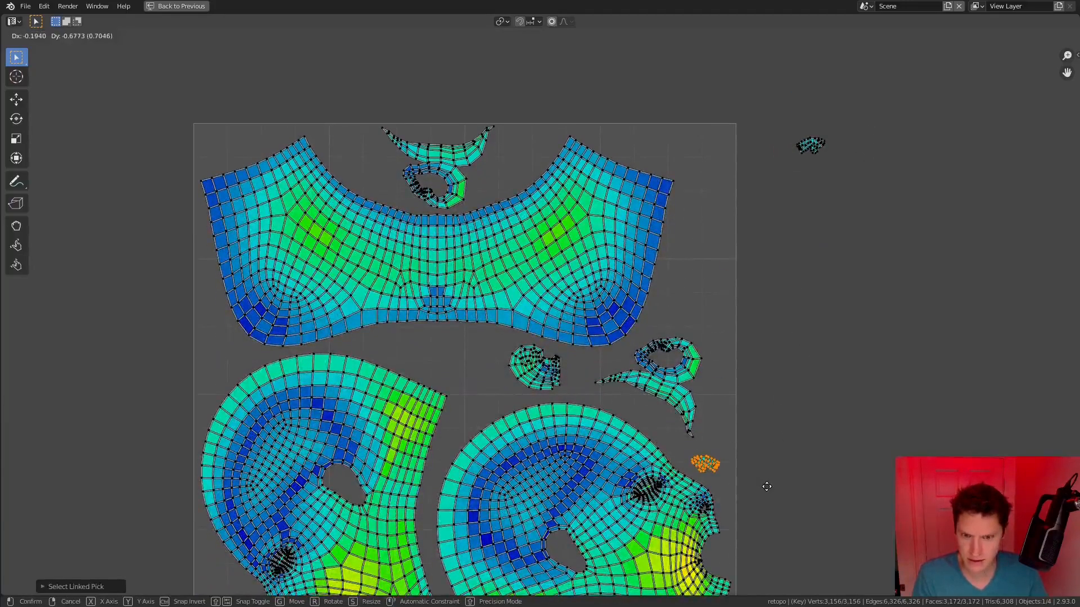
{"action": "left_click", "coordinate": [769, 485]}
{"action": "key", "text": "a"}
{"action": "key", "text": "alt+a"}
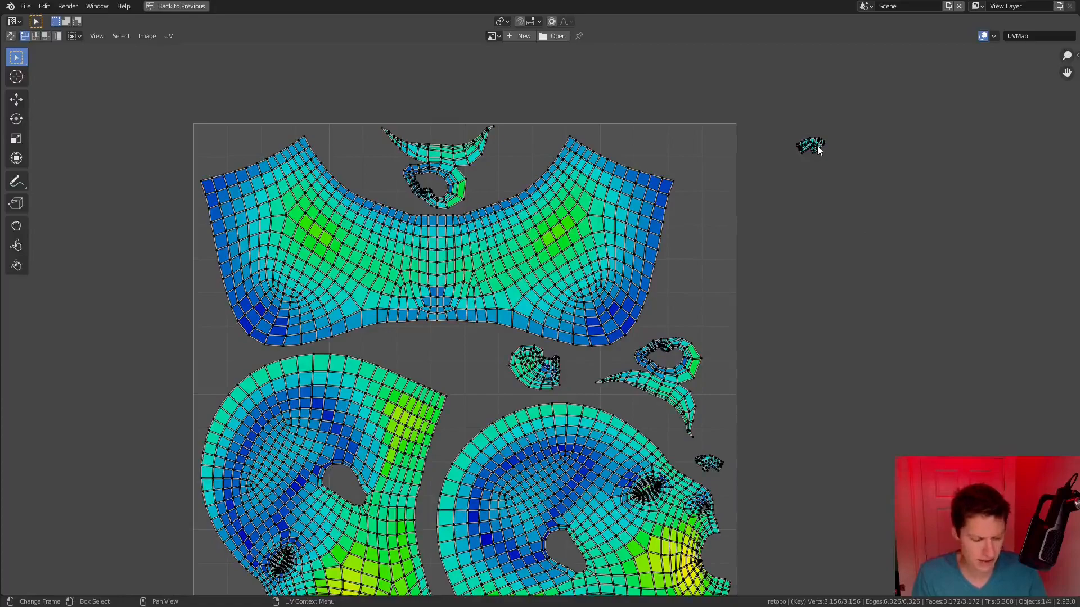
Step: Move the remaining tiny arch-shaped island inside the square, just above the tilted crescent-and-ring island, and deselect it
{"action": "key", "text": "l"}
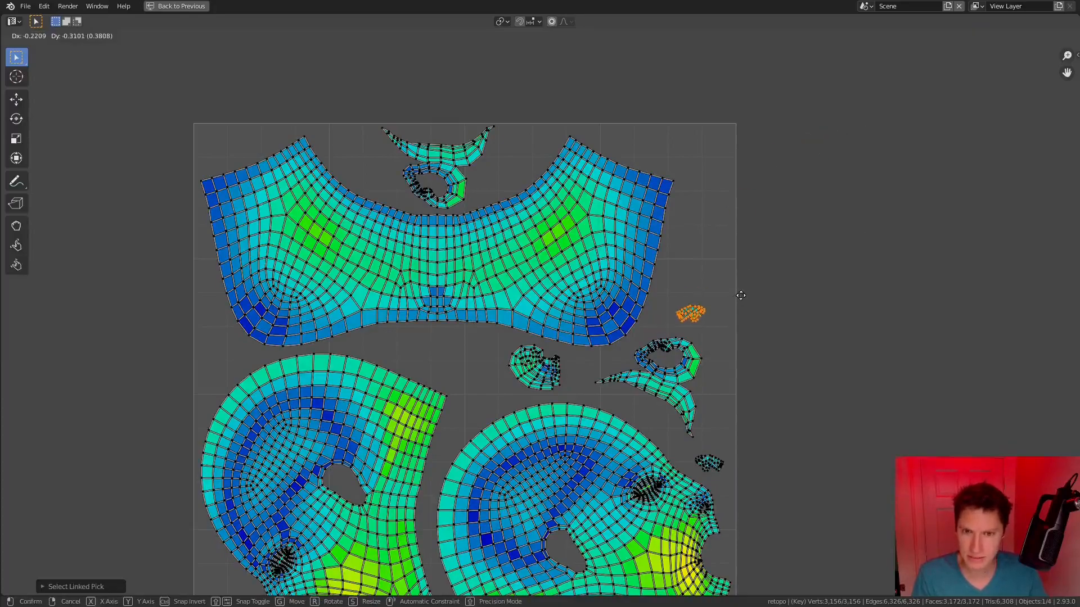
{"action": "left_click", "coordinate": [685, 335]}
{"action": "middle_click_drag", "start_coordinate": [685, 335], "coordinate": [683, 419], "text": "ctrl"}
{"action": "middle_click_drag", "start_coordinate": [610, 118], "coordinate": [636, 216]}
{"action": "key", "text": "a"}
{"action": "key", "text": "alt+a"}
{"action": "scroll", "coordinate": [633, 224], "scroll_direction": "up", "scroll_amount": 2}
Step: Reselect the tiny island above the tilted crescent-and-ring island and fine-tune its position beside the bust's lower right corner
{"action": "middle_click_drag", "start_coordinate": [681, 417], "coordinate": [630, 39]}
{"action": "key", "text": "l"}
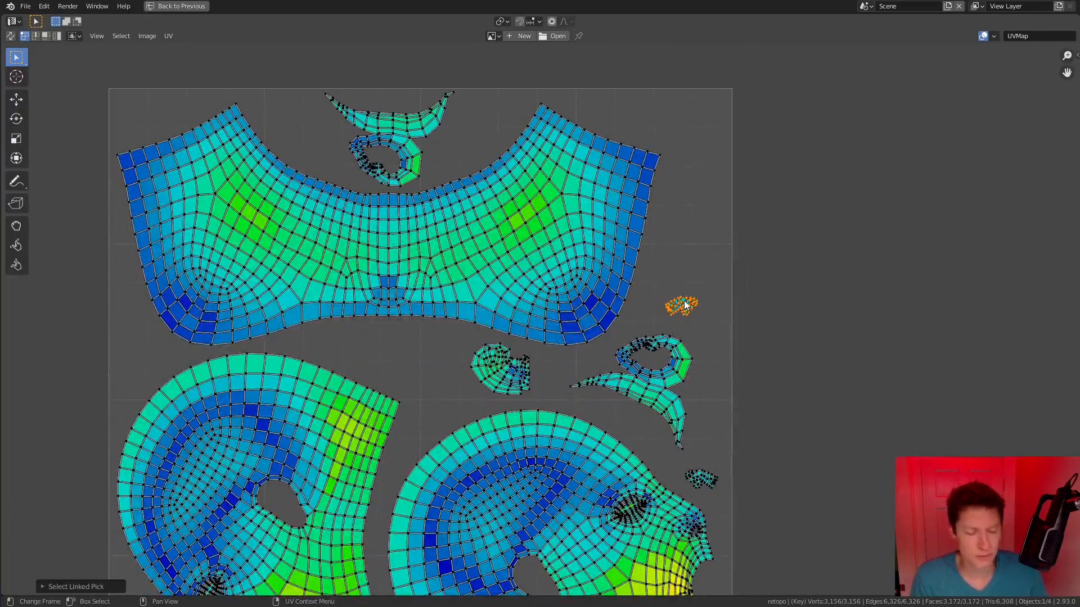
{"action": "key", "text": "g"}
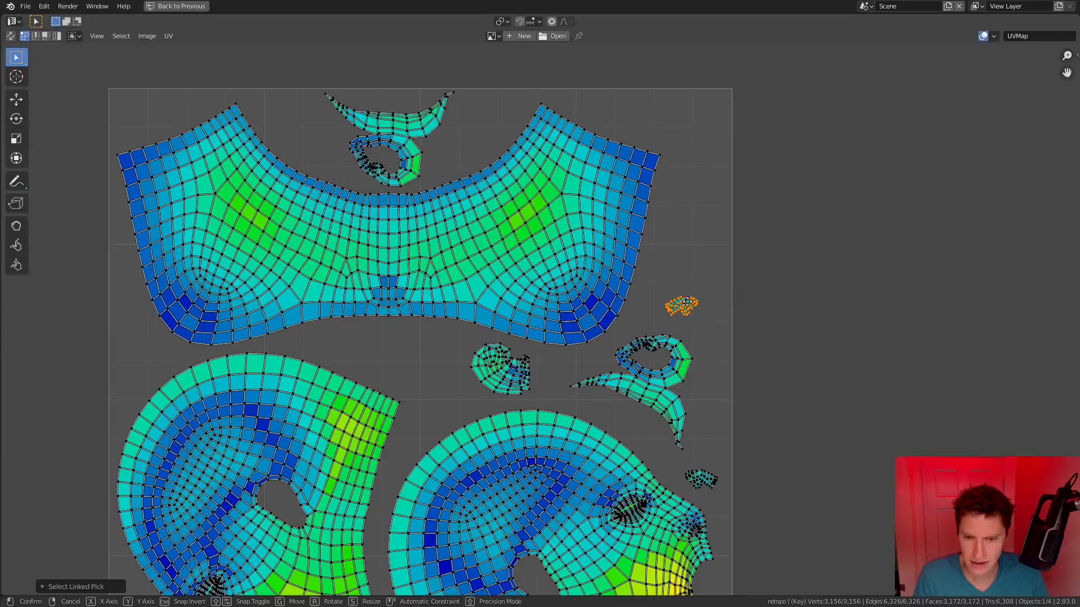
{"action": "middle_click_drag", "start_coordinate": [697, 414], "coordinate": [711, 302]}
{"action": "right_click", "coordinate": [717, 421]}
{"action": "key", "text": "g"}
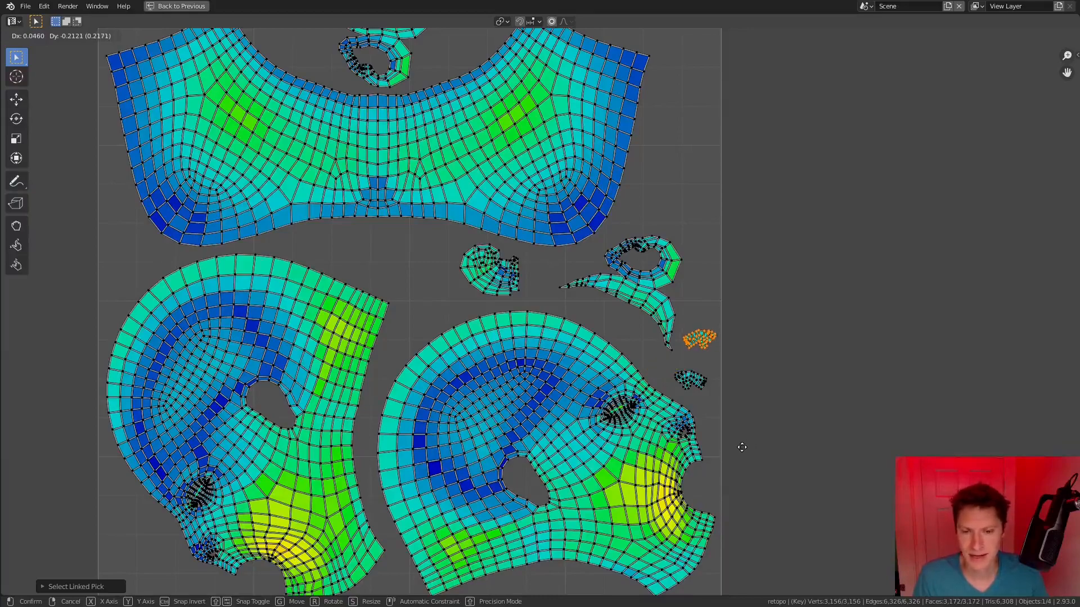
{"action": "left_click", "coordinate": [689, 190]}
Step: Select all the shrunken hidden-part islands above the UV square and move them down towards the bust's right shoulder
{"action": "middle_click_drag", "start_coordinate": [643, 95], "coordinate": [685, 325]}
{"action": "scroll", "coordinate": [684, 325], "scroll_direction": "down", "scroll_amount": 3}
{"action": "middle_click_drag", "start_coordinate": [644, 183], "coordinate": [590, 298]}
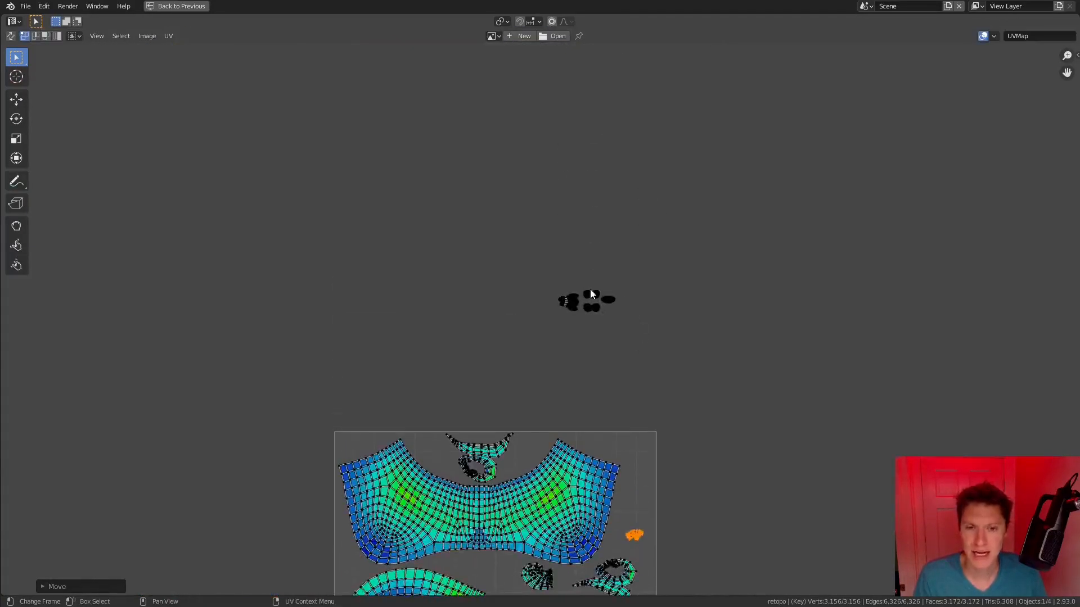
{"action": "key", "text": "l"}
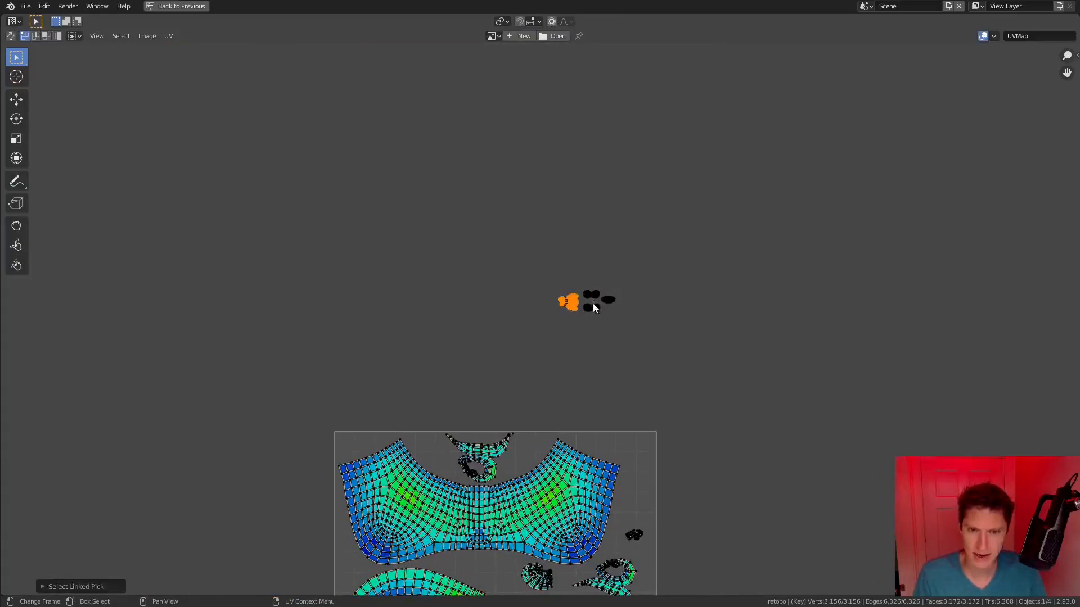
{"action": "key", "text": "l"}
{"action": "key", "text": "l"}
{"action": "middle_click_drag", "start_coordinate": [632, 330], "coordinate": [636, 300]}
{"action": "key", "text": "g"}
{"action": "left_click", "coordinate": [686, 476]}
Step: Rotate the group of shrunken islands upright and fit it in the upper-right strip of the square beside the bust
{"action": "middle_click_drag", "start_coordinate": [686, 475], "coordinate": [682, 419]}
{"action": "middle_click_drag", "start_coordinate": [682, 419], "coordinate": [687, 371], "text": "ctrl"}
{"action": "middle_click_drag", "start_coordinate": [687, 371], "coordinate": [647, 298]}
{"action": "key", "text": "r"}
{"action": "left_click", "coordinate": [609, 307]}
{"action": "key", "text": "g"}
{"action": "left_click", "coordinate": [684, 346]}
{"action": "middle_click_drag", "start_coordinate": [731, 411], "coordinate": [676, 188], "text": "ctrl"}
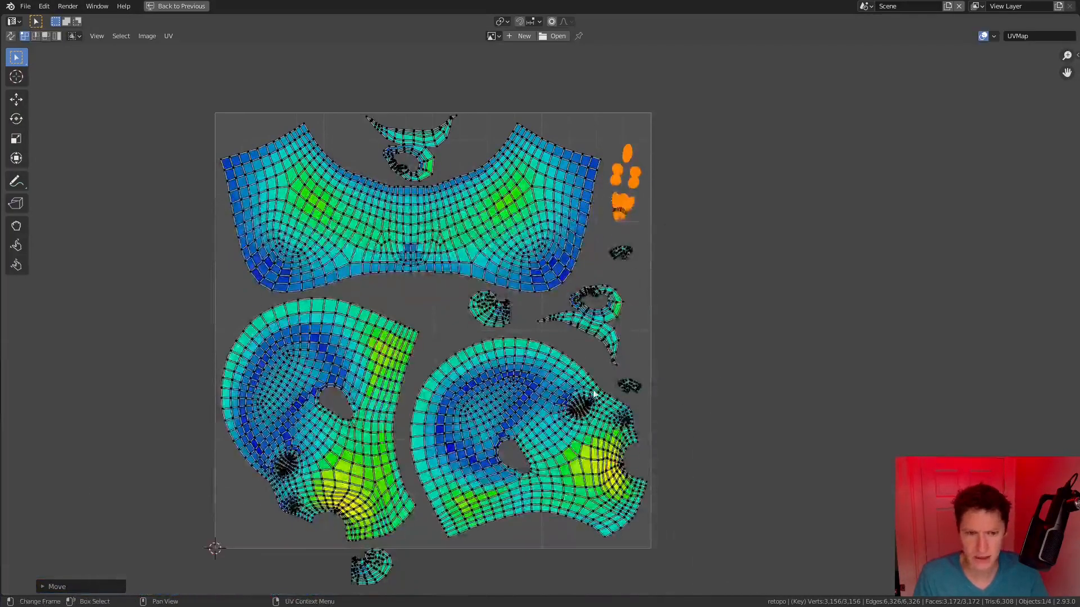
Step: Move the fan-shaped island below the UV square into the gap under the bust, beside the other fan-shaped island
{"action": "middle_click_drag", "start_coordinate": [411, 437], "coordinate": [502, 302]}
{"action": "scroll", "coordinate": [502, 302], "scroll_direction": "up", "scroll_amount": 1}
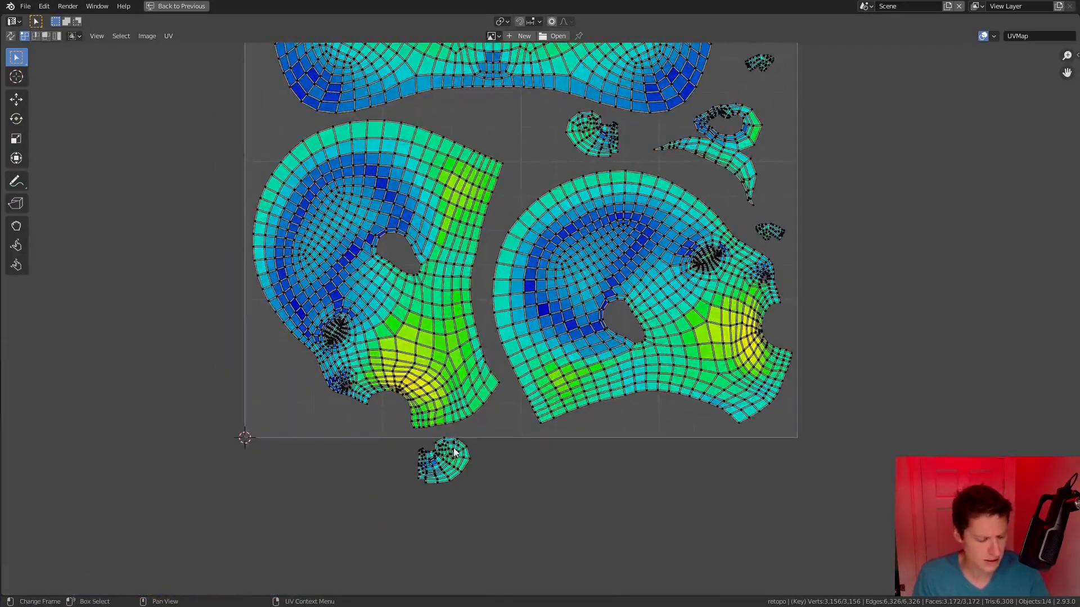
{"action": "key", "text": "l"}
{"action": "key", "text": "g"}
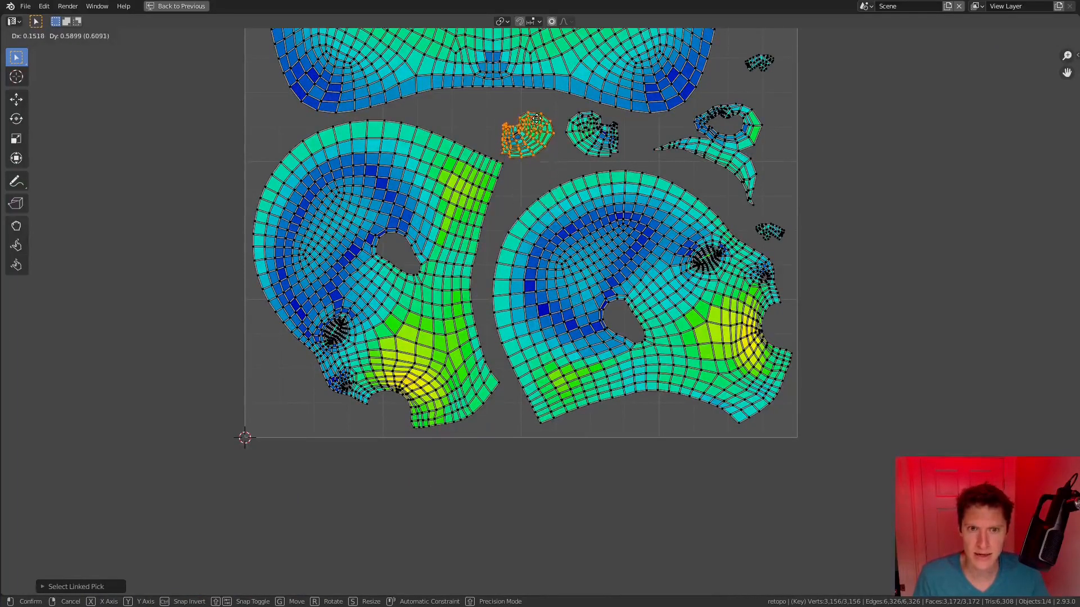
{"action": "left_click", "coordinate": [529, 125]}
Step: Check the packed layout and restore the maximized UV editor to the split view with the 3D viewport
{"action": "scroll", "coordinate": [691, 252], "scroll_direction": "down", "scroll_amount": 10}
{"action": "scroll", "coordinate": [622, 176], "scroll_direction": "up", "scroll_amount": 10}
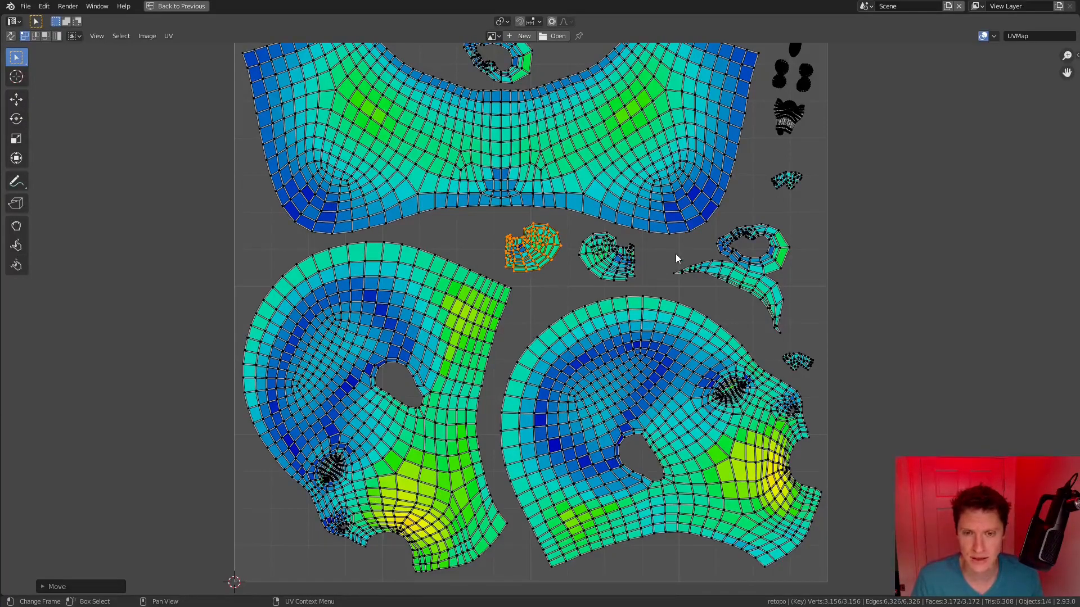
{"action": "key", "text": "ctrl+space"}
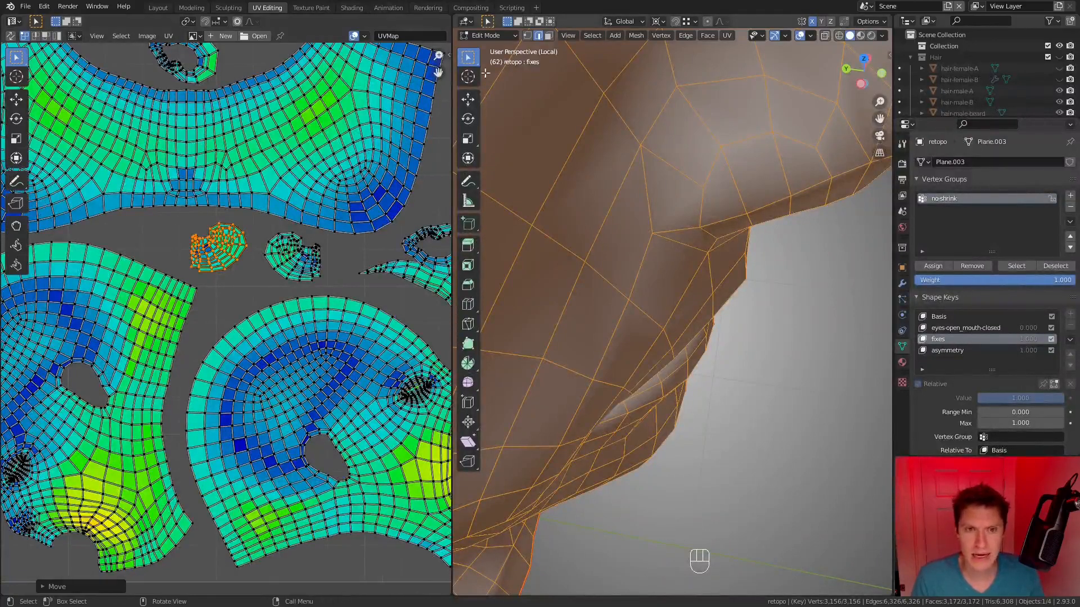
Step: Split the UV editor horizontally and turn its lower half into a Shader Editor
{"action": "left_click_drag", "start_coordinate": [450, 16], "coordinate": [22, 294]}
{"action": "left_click", "coordinate": [13, 300]}
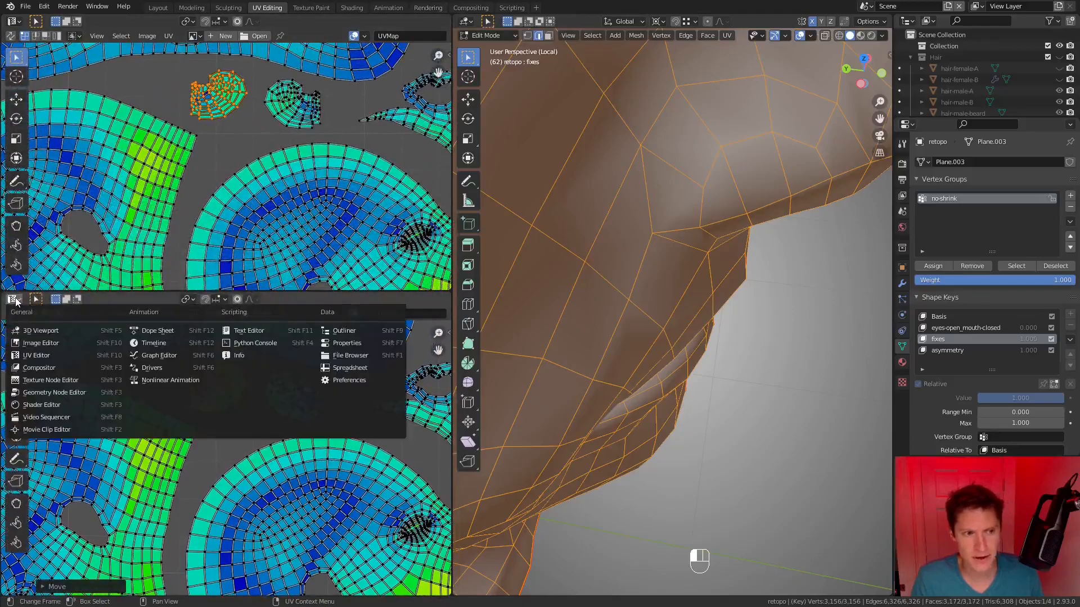
{"action": "left_click", "coordinate": [107, 400]}
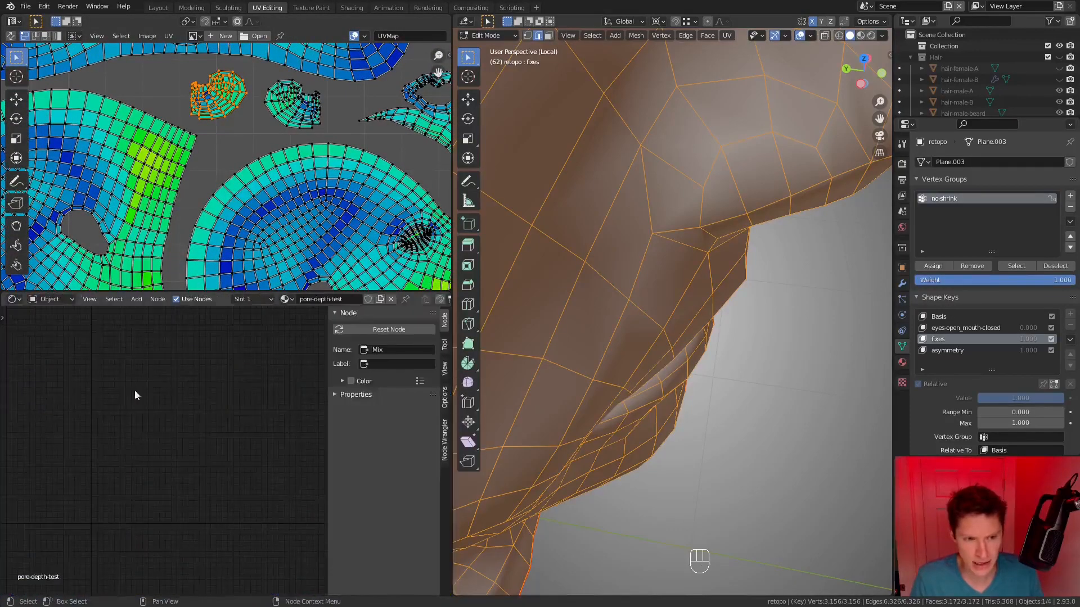
Step: Save the scene as a new incremented version of the head UV file and return the bust to Object Mode
{"action": "key", "text": "ctrl+shift+s"}
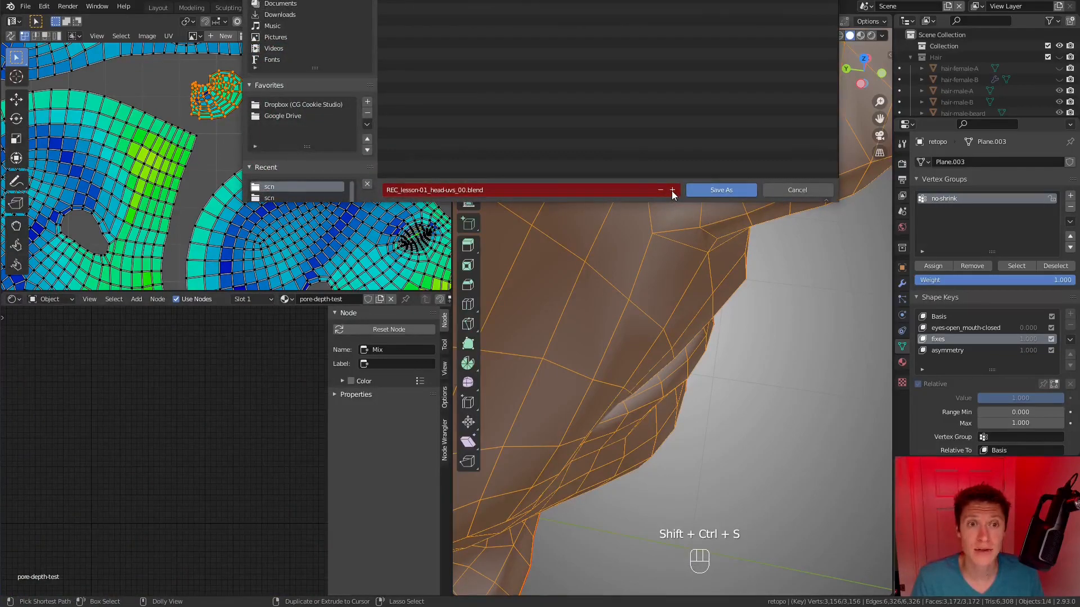
{"action": "left_click", "coordinate": [721, 191]}
{"action": "middle_click_drag", "start_coordinate": [714, 295], "coordinate": [718, 292]}
{"action": "key", "text": "Tab"}
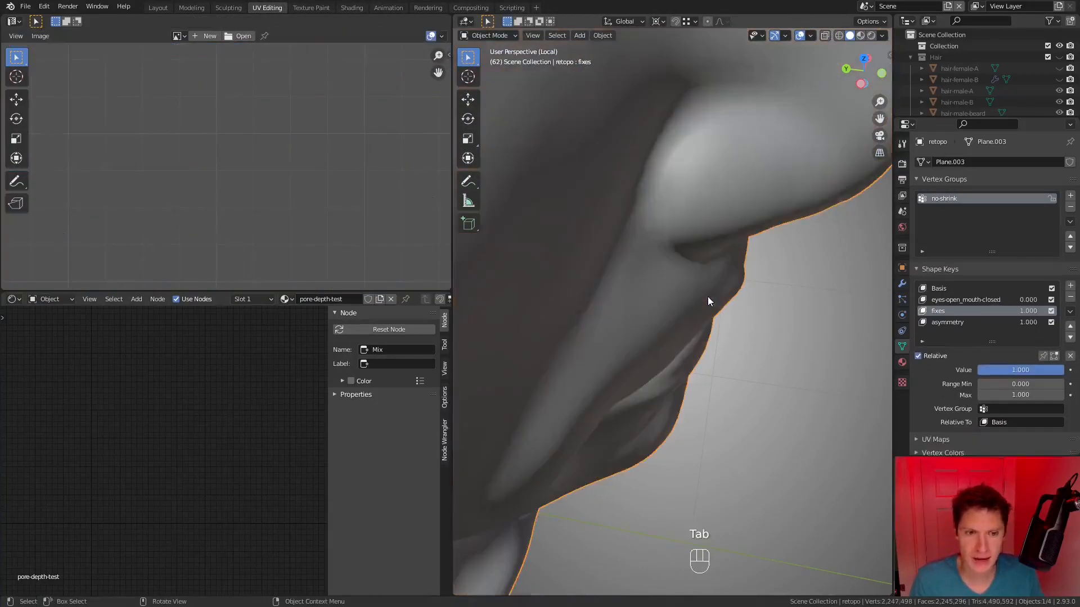
{"action": "middle_click_drag", "start_coordinate": [704, 285], "coordinate": [571, 295]}
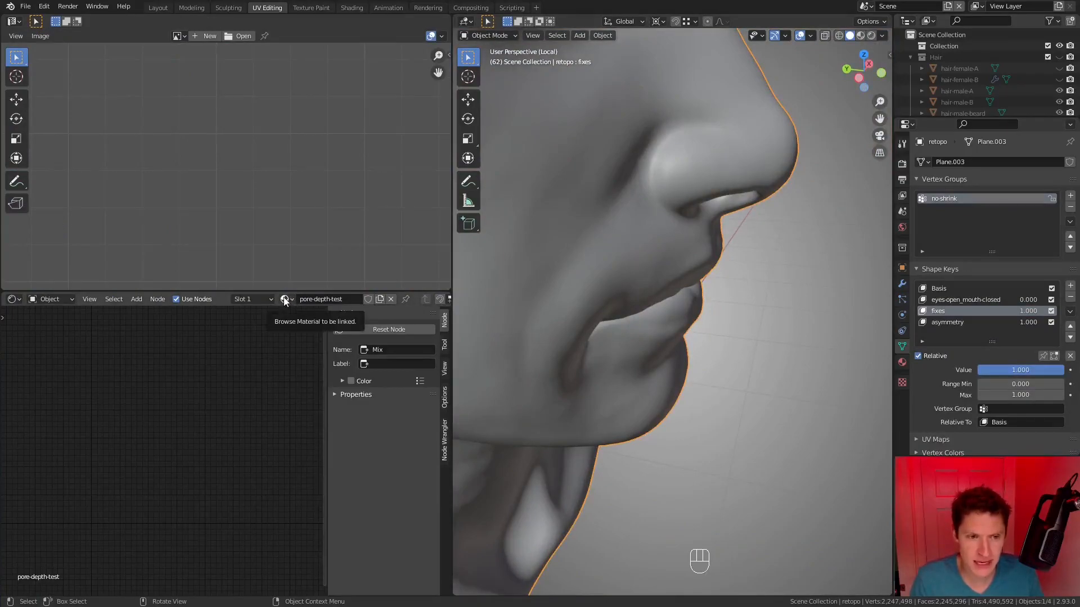
Step: Frame all the shader nodes and rename the bust's material to skin
{"action": "key", "text": "a"}
{"action": "key", "text": "KP_Decimal"}
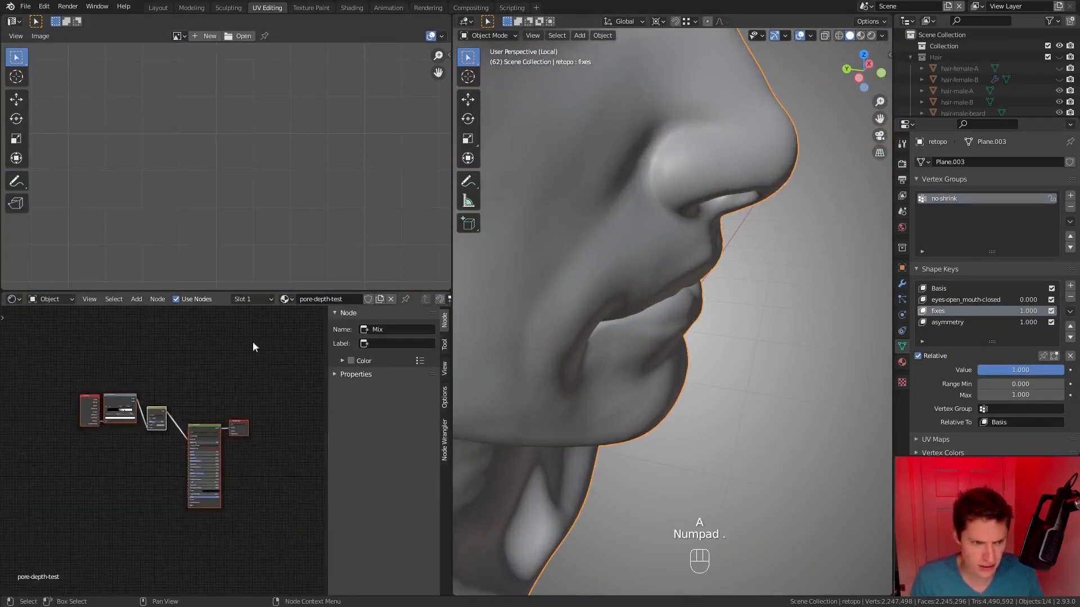
{"action": "type", "text": "s"}
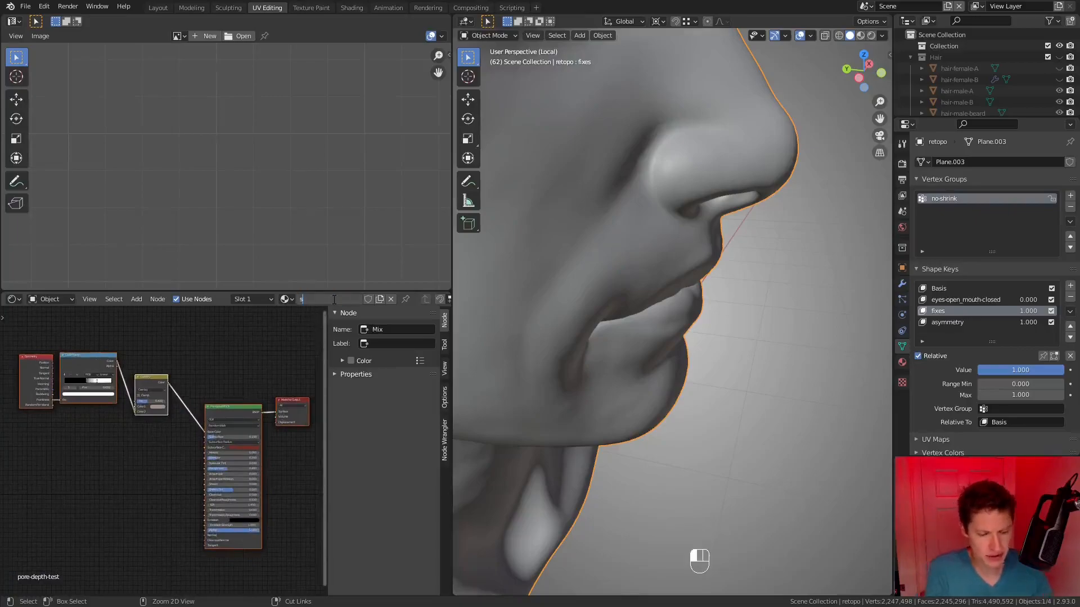
{"action": "type", "text": "kin"}
{"action": "key", "text": "Return"}
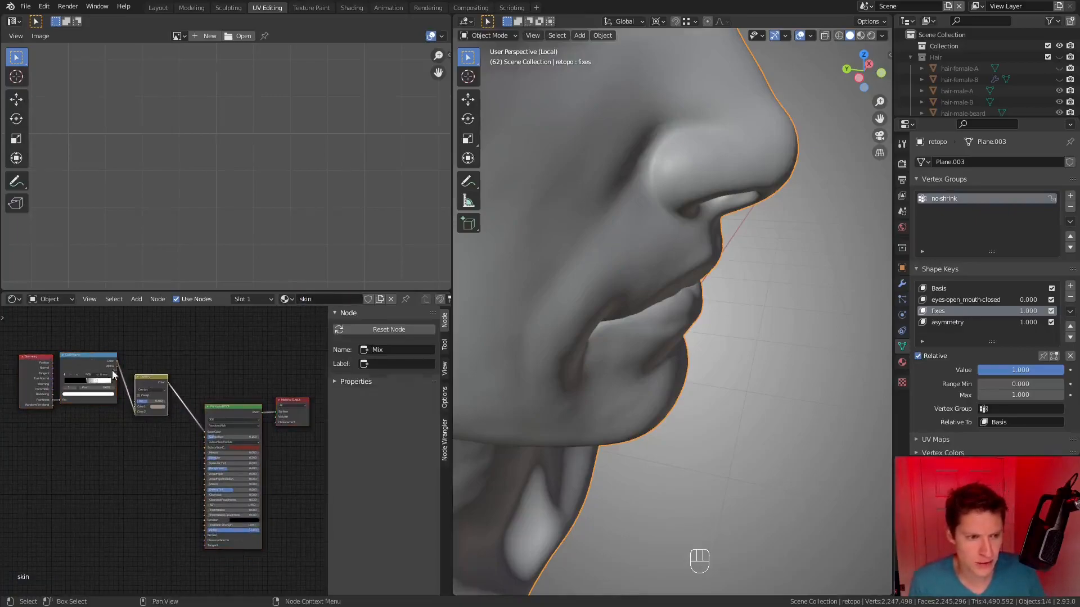
Step: Delete every shader node of the skin material except the Material Output
{"action": "left_click", "coordinate": [58, 356], "text": "shift"}
{"action": "key", "text": "x"}
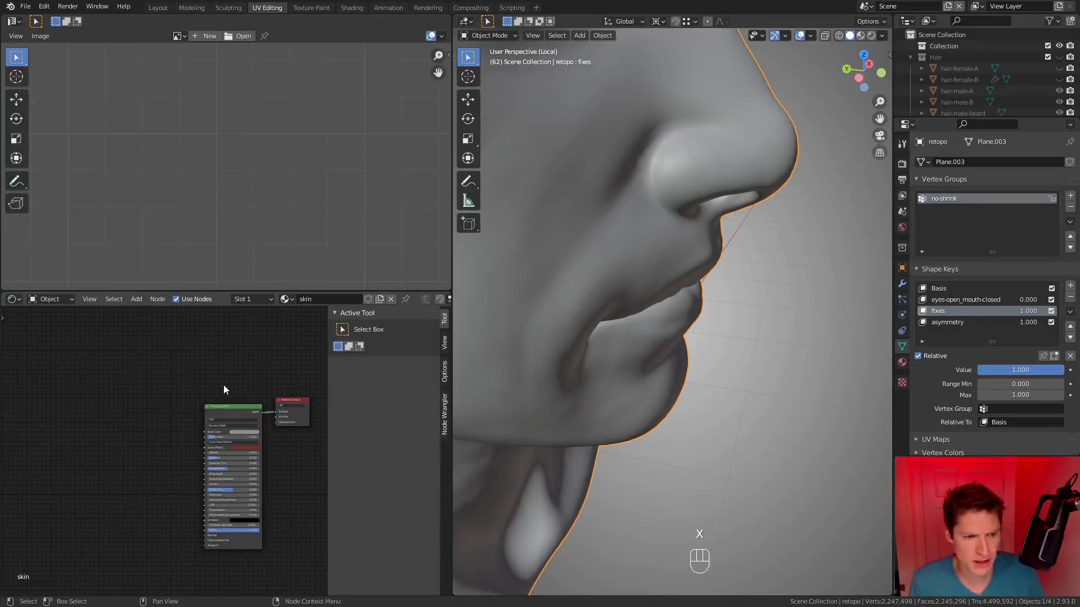
{"action": "left_click", "coordinate": [233, 413]}
{"action": "key", "text": "x"}
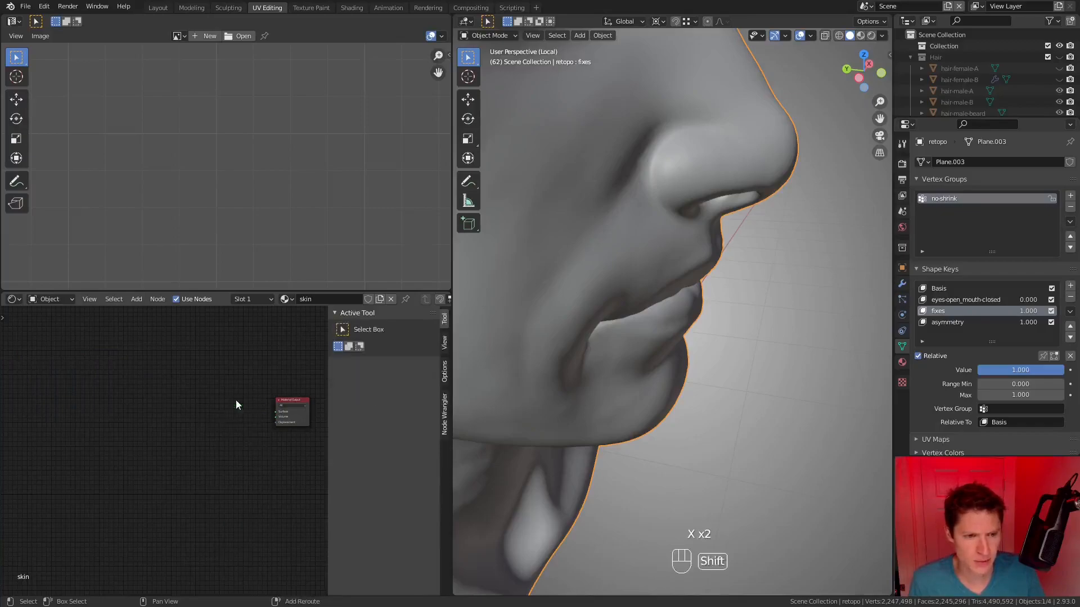
Step: Add a fresh Principled BSDF and connect it to the Surface input of the Material Output
{"action": "key", "text": "shift+a"}
{"action": "mouse_move", "coordinate": [214, 389]}
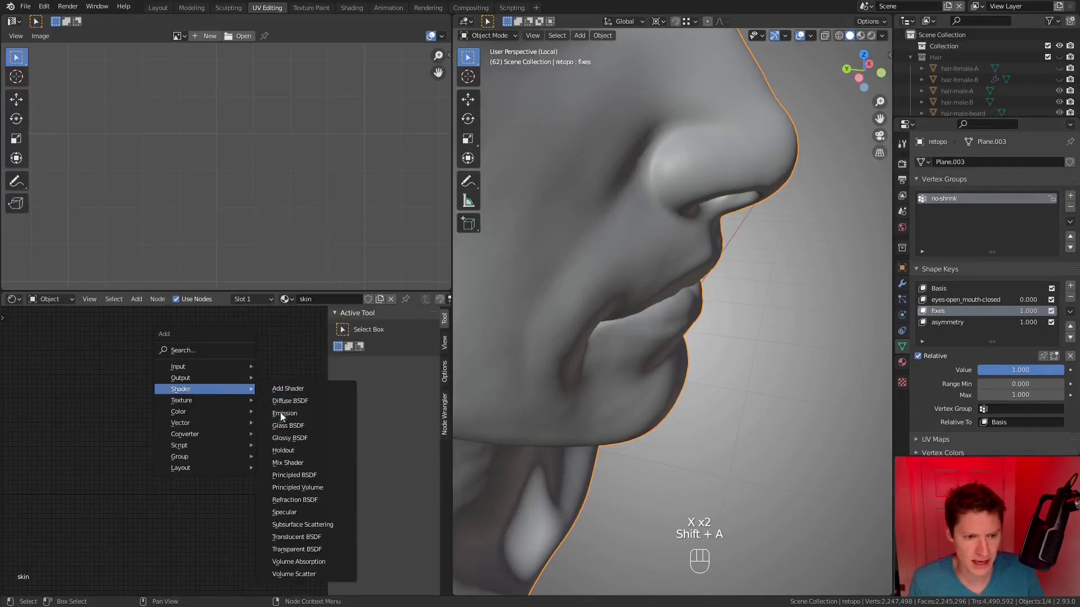
{"action": "left_click", "coordinate": [294, 475]}
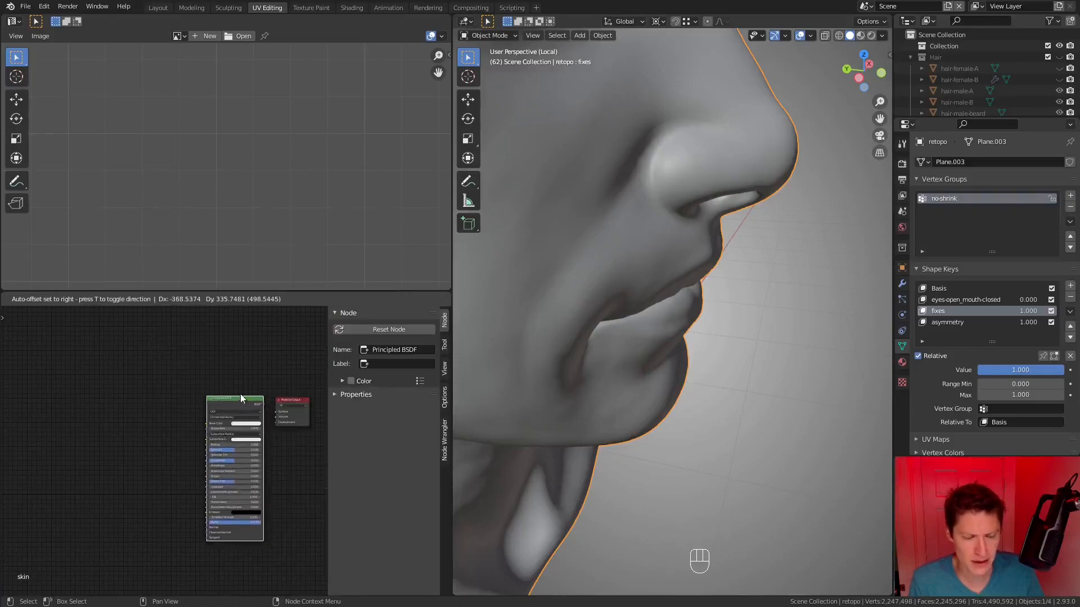
{"action": "left_click", "coordinate": [207, 397]}
{"action": "scroll", "coordinate": [289, 388], "scroll_direction": "up", "scroll_amount": 3}
{"action": "mouse_move", "coordinate": [180, 403]}
{"action": "left_mouse_down"}
{"action": "mouse_move", "coordinate": [199, 422]}
{"action": "mouse_move", "coordinate": [190, 419]}
{"action": "left_mouse_up"}
{"action": "scroll", "coordinate": [190, 418], "scroll_direction": "down", "scroll_amount": 3}
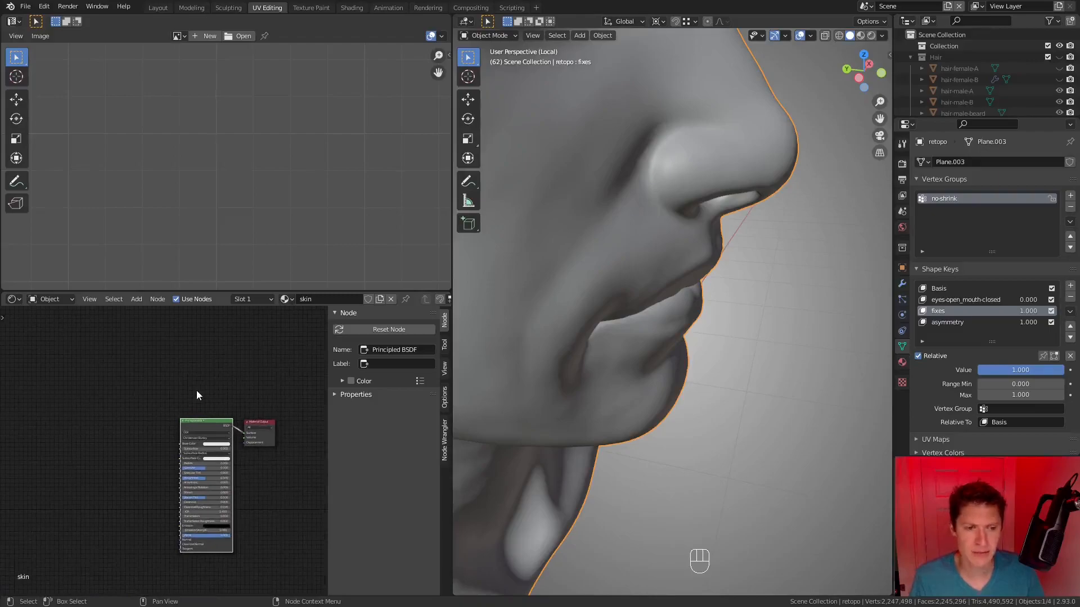
Step: Add an Image Texture node in front of the Principled BSDF
{"action": "scroll", "coordinate": [146, 383], "scroll_direction": "up", "scroll_amount": 1}
{"action": "key", "text": "shift+a"}
{"action": "mouse_move", "coordinate": [131, 397]}
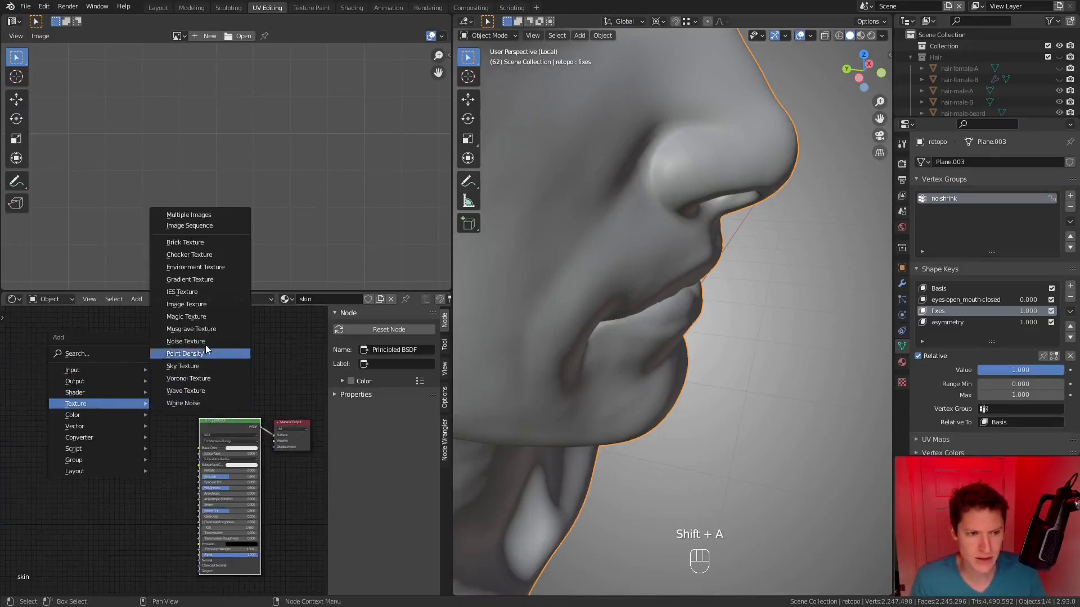
{"action": "left_click", "coordinate": [187, 304]}
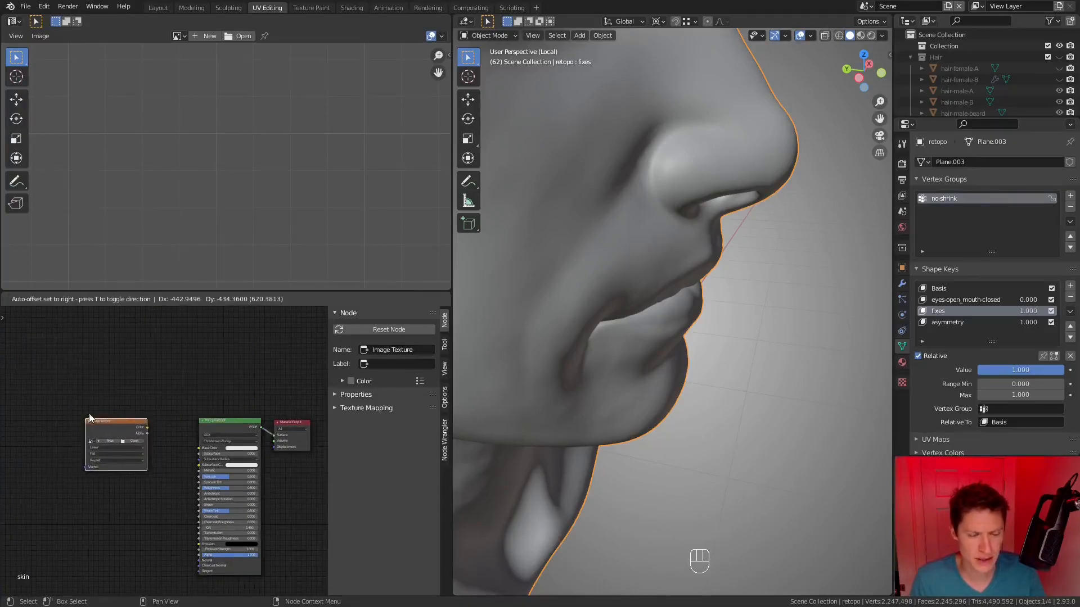
{"action": "left_click", "coordinate": [89, 419]}
Step: Create a new 4096 x 4096 px image named UV-test with the UV Grid generated type in the Image Texture node
{"action": "scroll", "coordinate": [82, 413], "scroll_direction": "up", "scroll_amount": 5}
{"action": "middle_click_drag", "start_coordinate": [69, 406], "coordinate": [156, 424]}
{"action": "left_click", "coordinate": [156, 445]}
{"action": "left_click", "coordinate": [181, 475]}
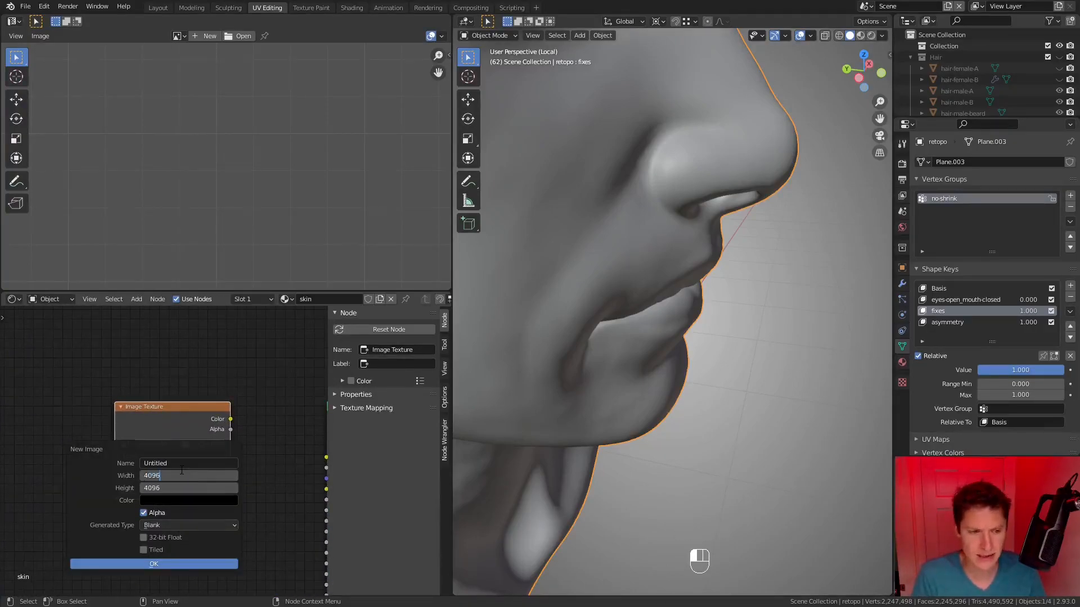
{"action": "key", "text": "Return"}
{"action": "left_click", "coordinate": [183, 463]}
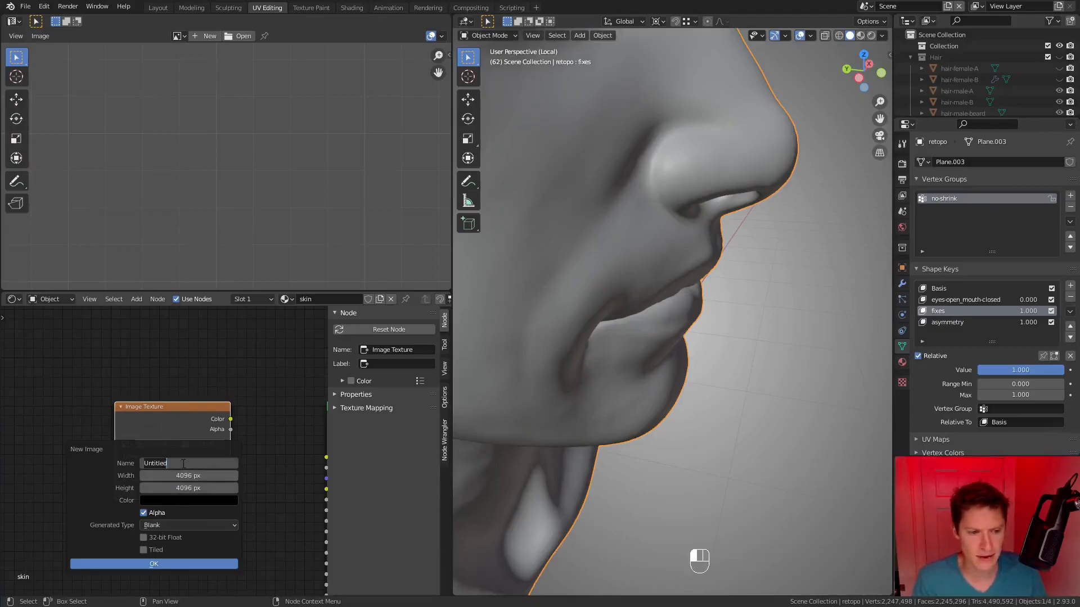
{"action": "type", "text": "UV-t"}
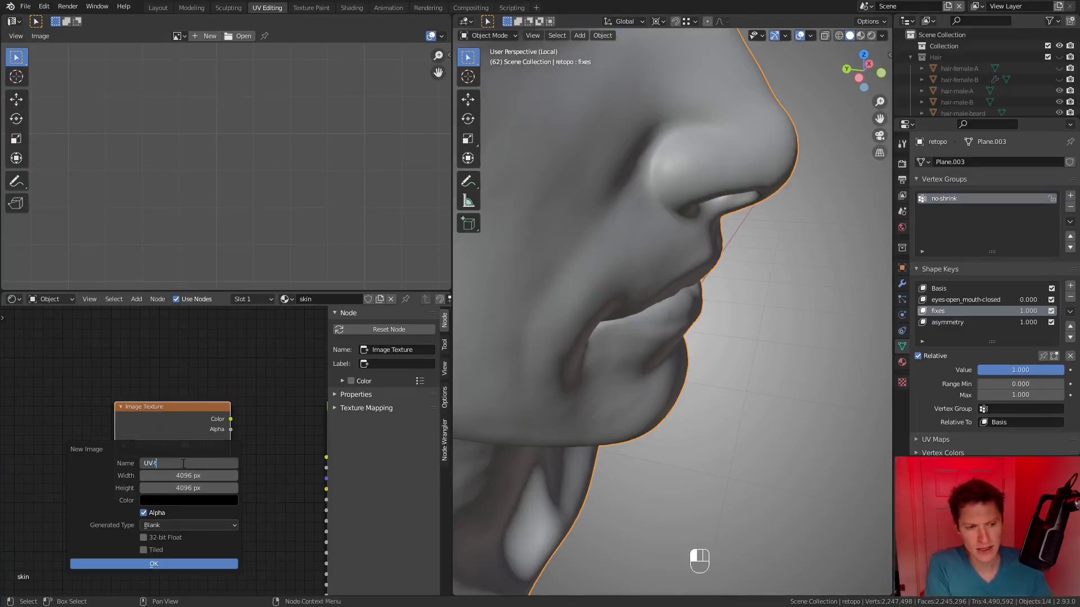
{"action": "type", "text": "est"}
{"action": "key", "text": "Return"}
{"action": "left_click", "coordinate": [184, 525]}
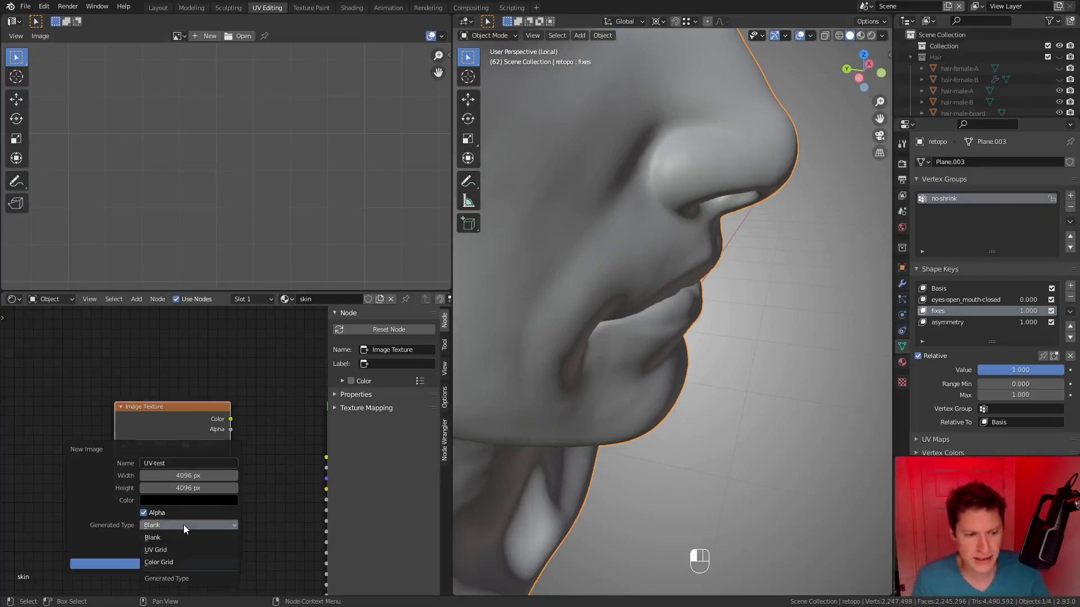
{"action": "left_click", "coordinate": [189, 550]}
{"action": "left_click", "coordinate": [161, 565]}
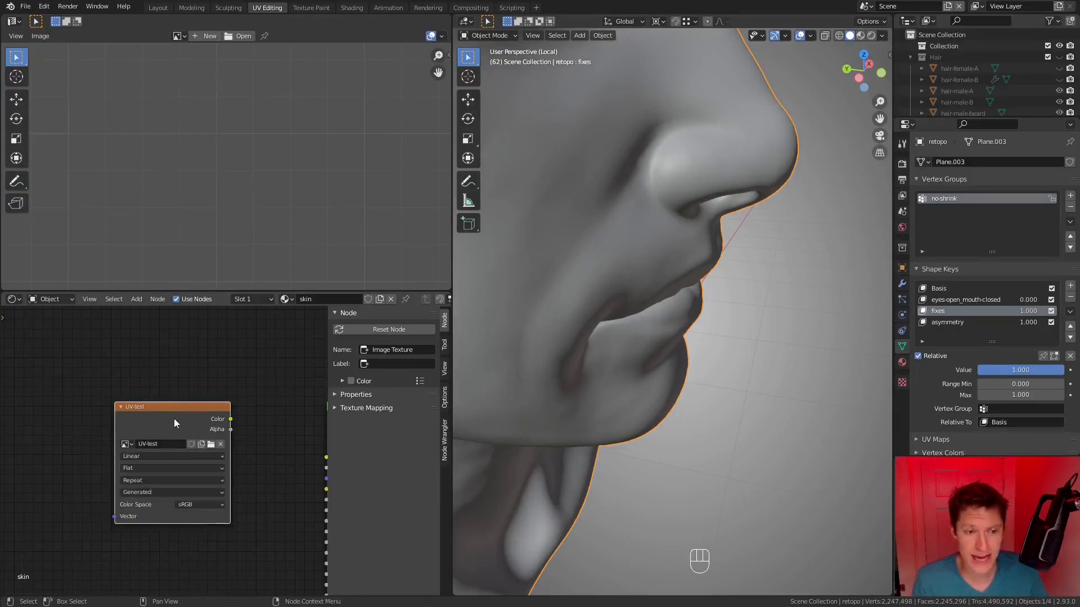
Step: Set the solid shading color to Texture and maximize the 3D viewport
{"action": "left_click", "coordinate": [882, 36]}
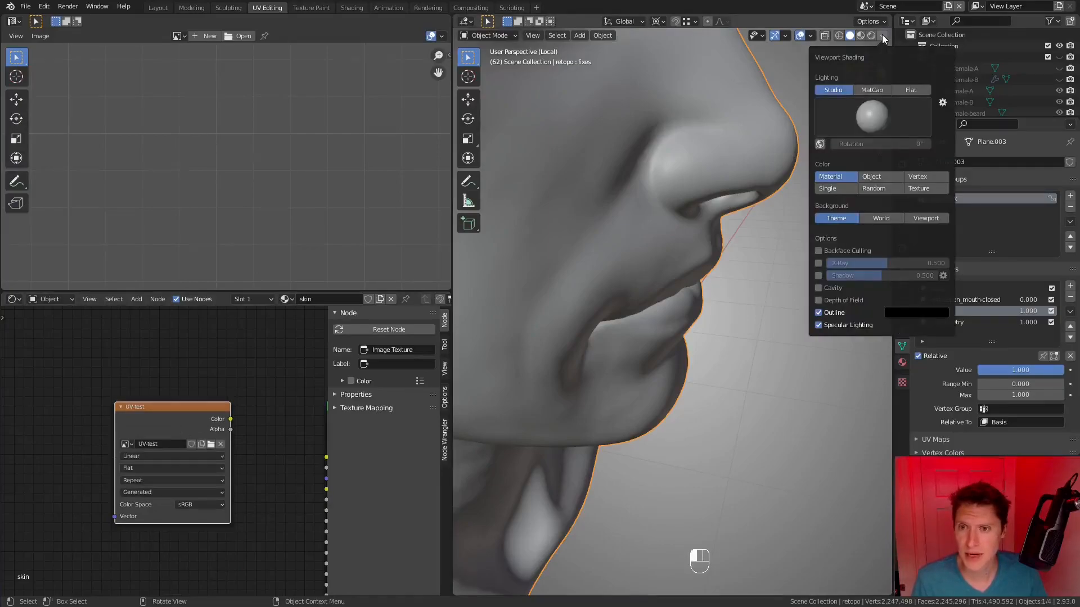
{"action": "left_click", "coordinate": [926, 191]}
{"action": "mouse_move", "coordinate": [787, 202]}
{"action": "middle_mouse_down"}
{"action": "mouse_move", "coordinate": [710, 191]}
{"action": "mouse_move", "coordinate": [742, 203]}
{"action": "mouse_move", "coordinate": [713, 231]}
{"action": "mouse_move", "coordinate": [676, 197]}
{"action": "mouse_move", "coordinate": [766, 212]}
{"action": "mouse_move", "coordinate": [752, 209]}
{"action": "middle_mouse_up"}
{"action": "key", "text": "ctrl+space"}
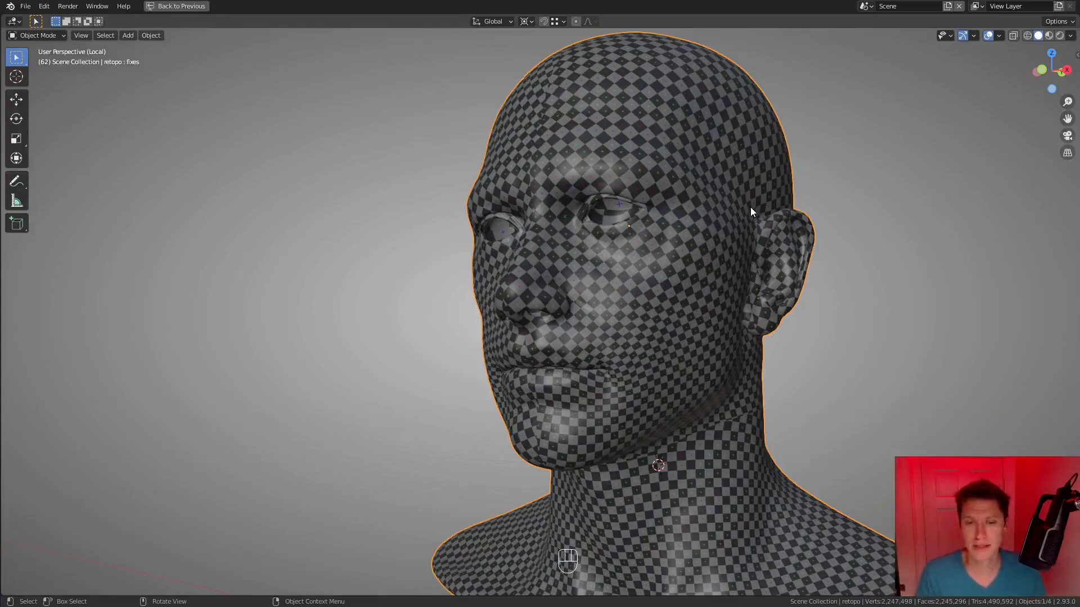
Step: Set the viewport lighting to Flat and examine the checker pattern across the face and around the eyes
{"action": "middle_click_drag", "start_coordinate": [815, 215], "coordinate": [774, 213]}
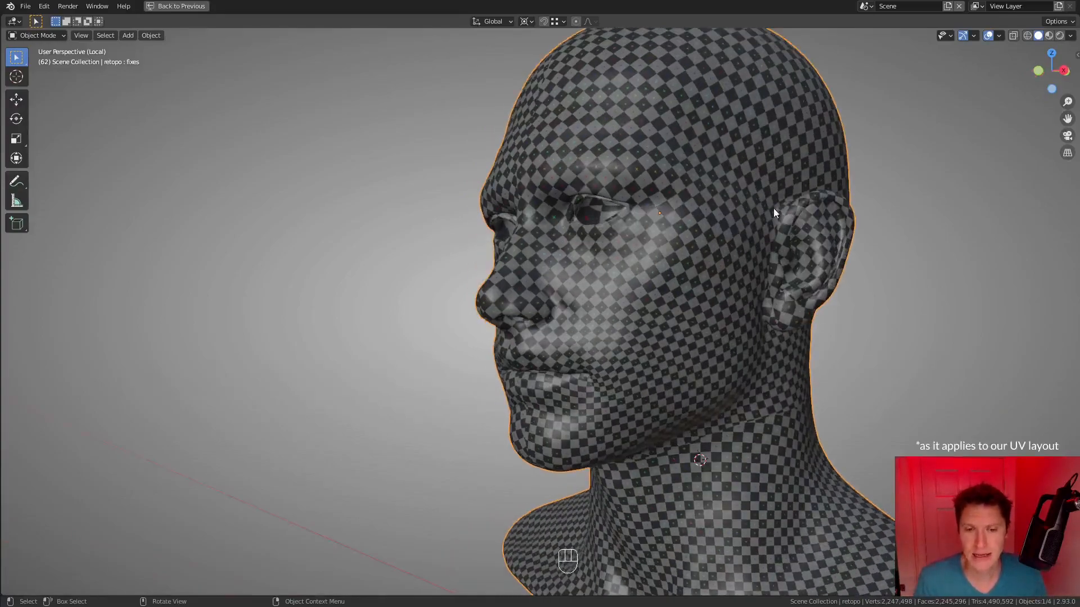
{"action": "left_click", "coordinate": [1072, 36]}
{"action": "left_click", "coordinate": [1027, 86]}
{"action": "mouse_move", "coordinate": [637, 282]}
{"action": "middle_mouse_down"}
{"action": "mouse_move", "coordinate": [518, 310]}
{"action": "mouse_move", "coordinate": [619, 268]}
{"action": "middle_mouse_up"}
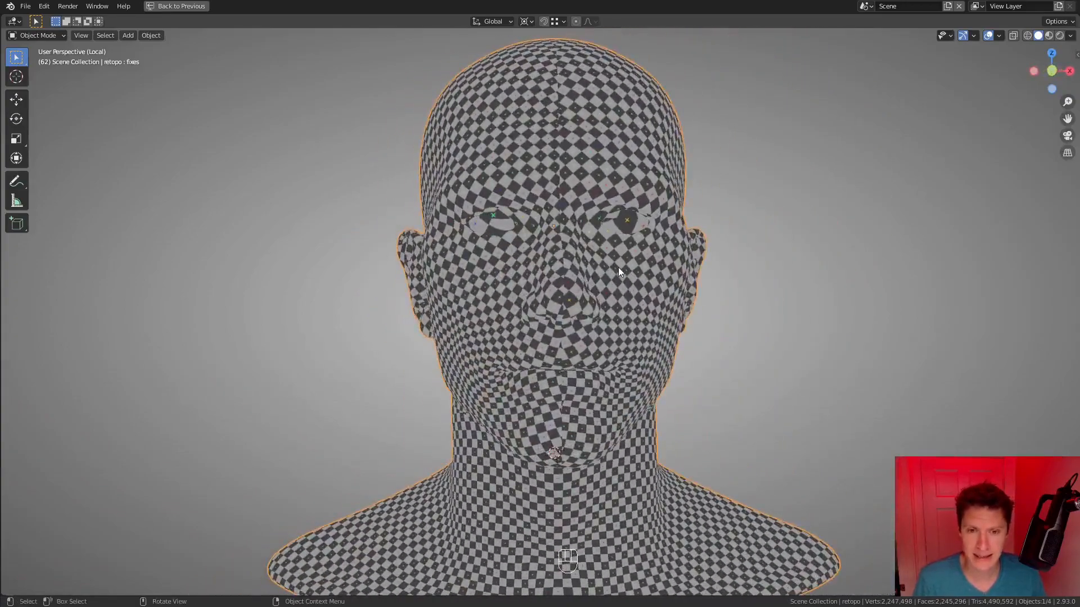
{"action": "middle_click_drag", "start_coordinate": [673, 208], "coordinate": [630, 253]}
{"action": "scroll", "coordinate": [627, 221], "scroll_direction": "up", "scroll_amount": 3}
{"action": "scroll", "coordinate": [597, 271], "scroll_direction": "up", "scroll_amount": 2}
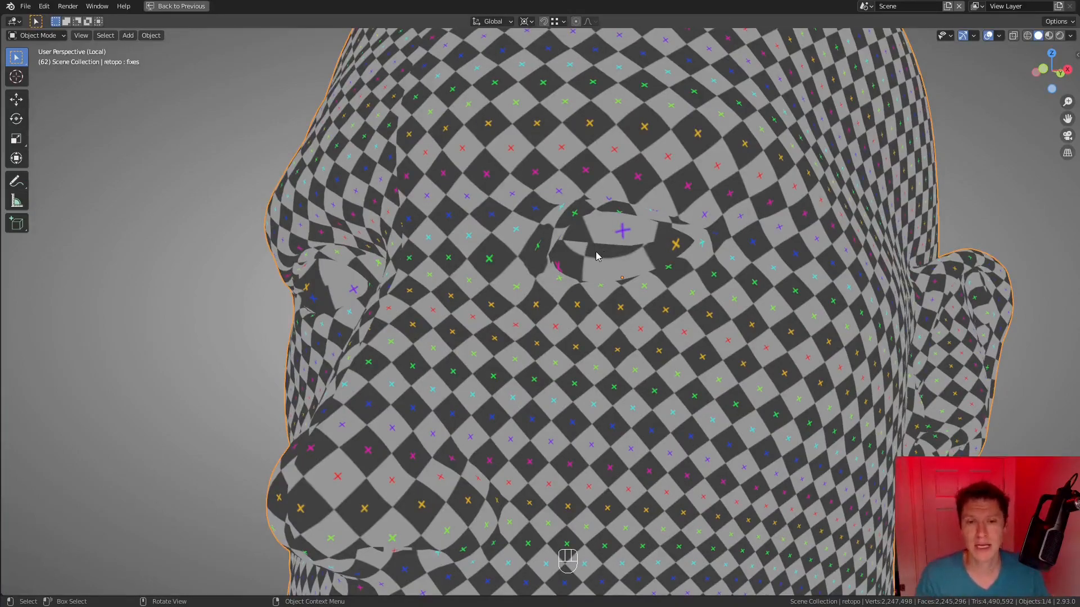
{"action": "middle_click_drag", "start_coordinate": [571, 357], "coordinate": [566, 332]}
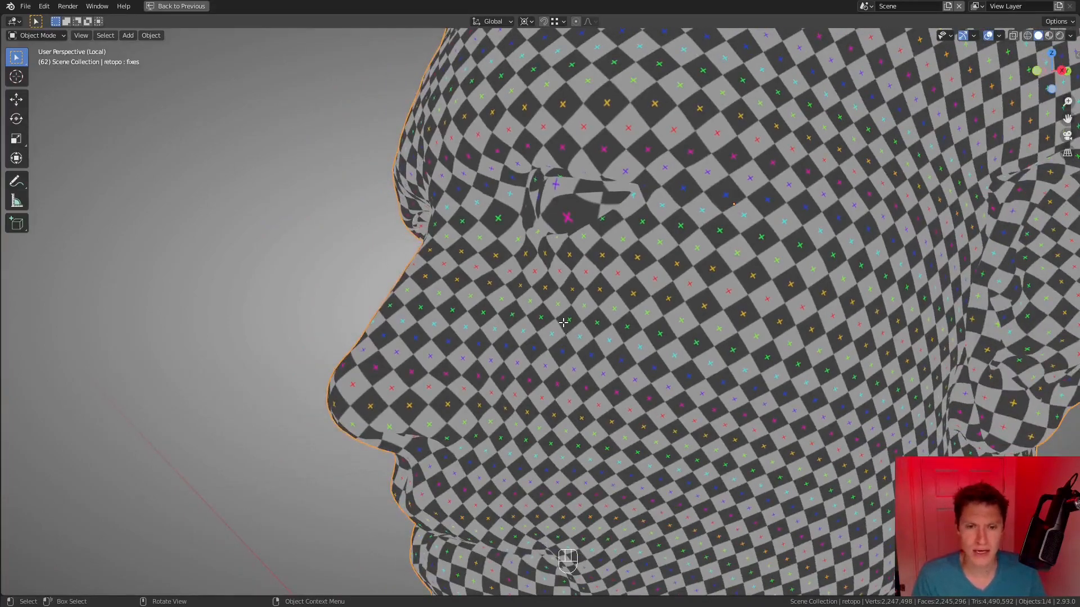
Step: Restore the split view and try scaling the nose UVs down to about 0.53 with smooth proportional editing in Edit Mode
{"action": "key", "text": "Tab"}
{"action": "key", "text": "ctrl+space"}
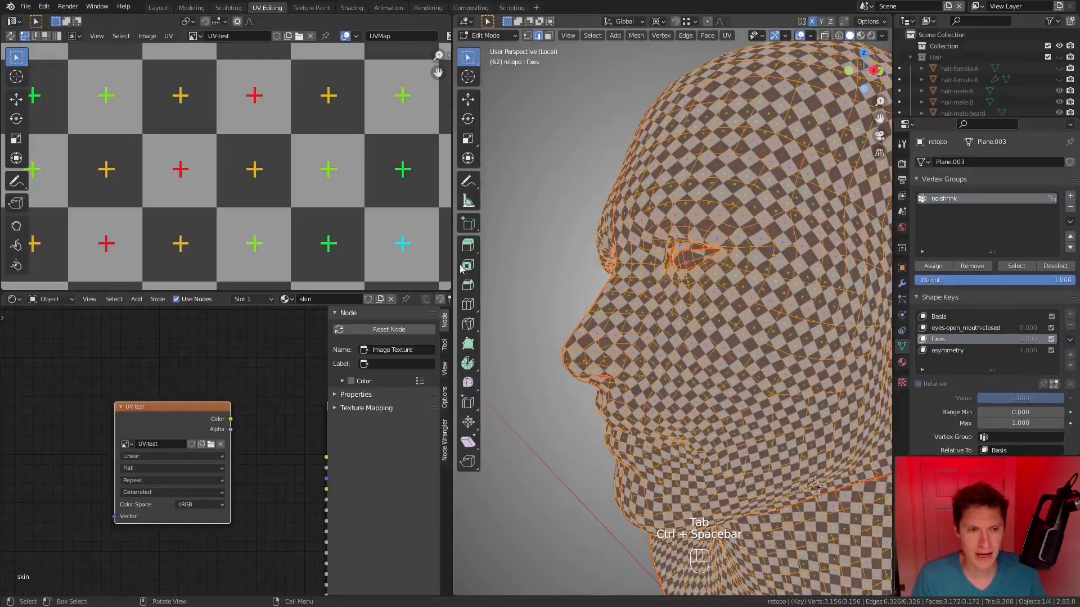
{"action": "scroll", "coordinate": [337, 222], "scroll_direction": "down", "scroll_amount": 9}
{"action": "middle_click_drag", "start_coordinate": [203, 160], "coordinate": [309, 102], "text": "shift"}
{"action": "middle_click_drag", "start_coordinate": [129, 146], "coordinate": [264, 83], "text": "shift"}
{"action": "middle_click_drag", "start_coordinate": [64, 189], "coordinate": [214, 73], "text": "shift"}
{"action": "middle_click_drag", "start_coordinate": [129, 197], "coordinate": [225, 124], "text": "shift"}
{"action": "middle_click_drag", "start_coordinate": [194, 225], "coordinate": [211, 130], "text": "shift"}
{"action": "scroll", "coordinate": [196, 215], "scroll_direction": "up", "scroll_amount": 3}
{"action": "scroll", "coordinate": [161, 259], "scroll_direction": "down", "scroll_amount": 3}
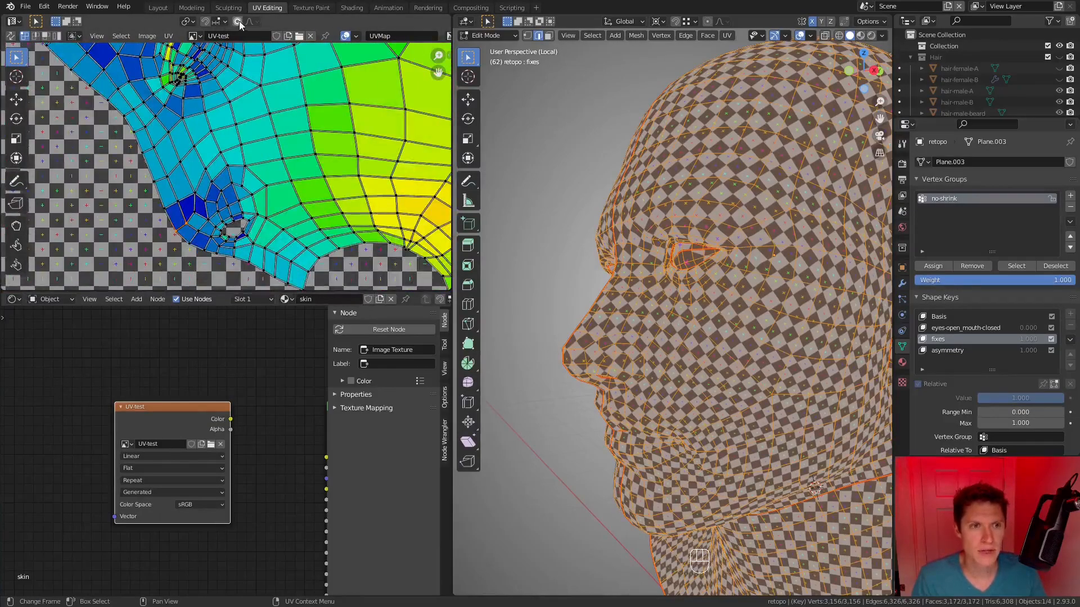
{"action": "key", "text": "s"}
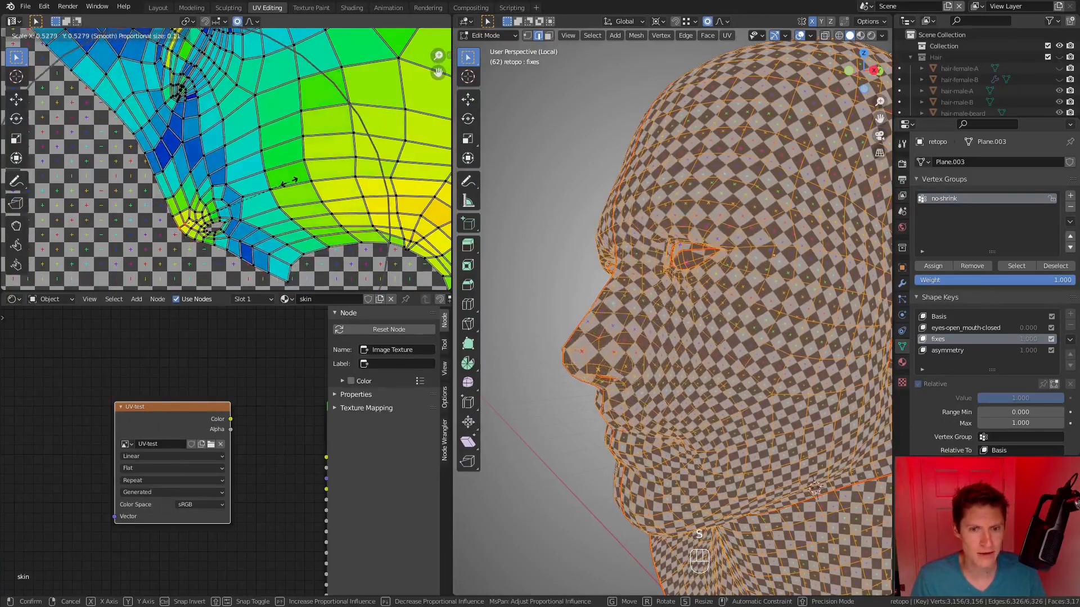
{"action": "left_click", "coordinate": [289, 181]}
Step: Check the checker distortion on the nose in Object Mode and undo the nose UV scaling
{"action": "middle_click_drag", "start_coordinate": [660, 302], "coordinate": [620, 308]}
{"action": "key", "text": "Tab"}
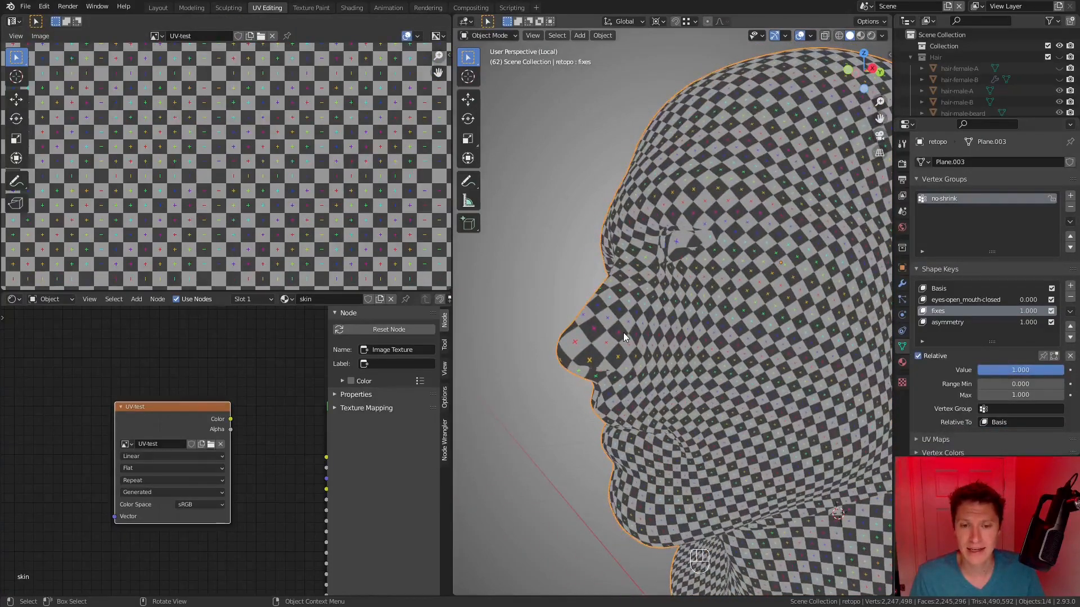
{"action": "middle_click_drag", "start_coordinate": [602, 341], "coordinate": [646, 336]}
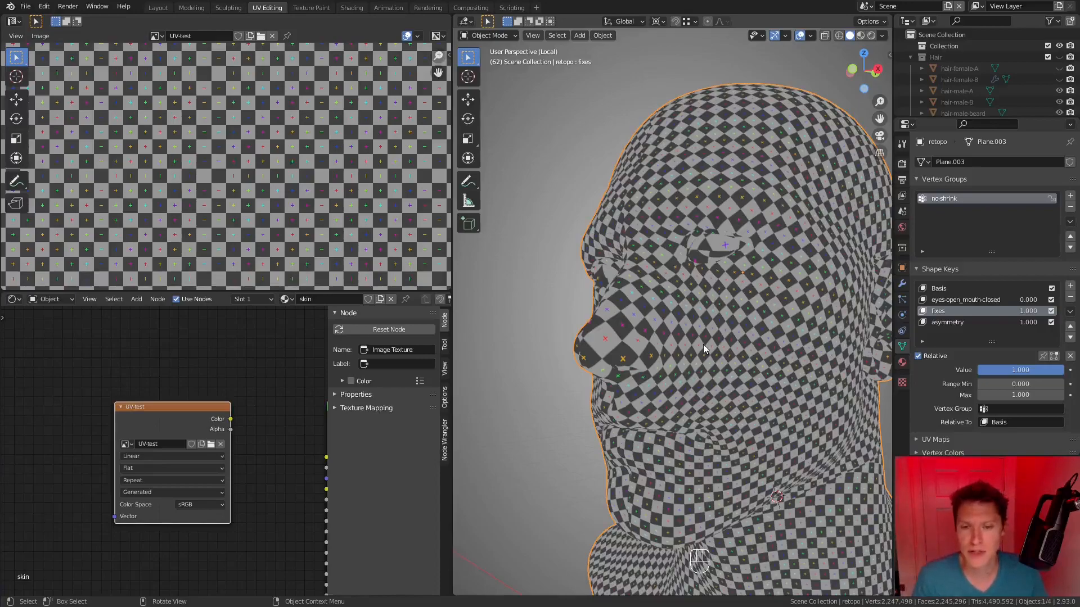
{"action": "key", "text": "ctrl"}
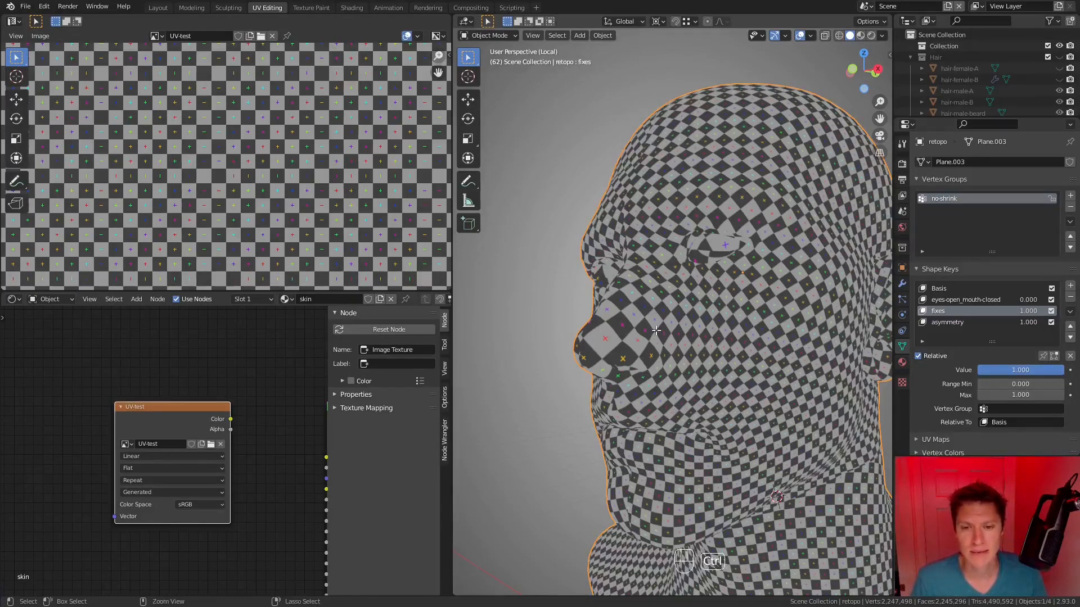
{"action": "key", "text": "ctrl+z"}
{"action": "key", "text": "ctrl+z"}
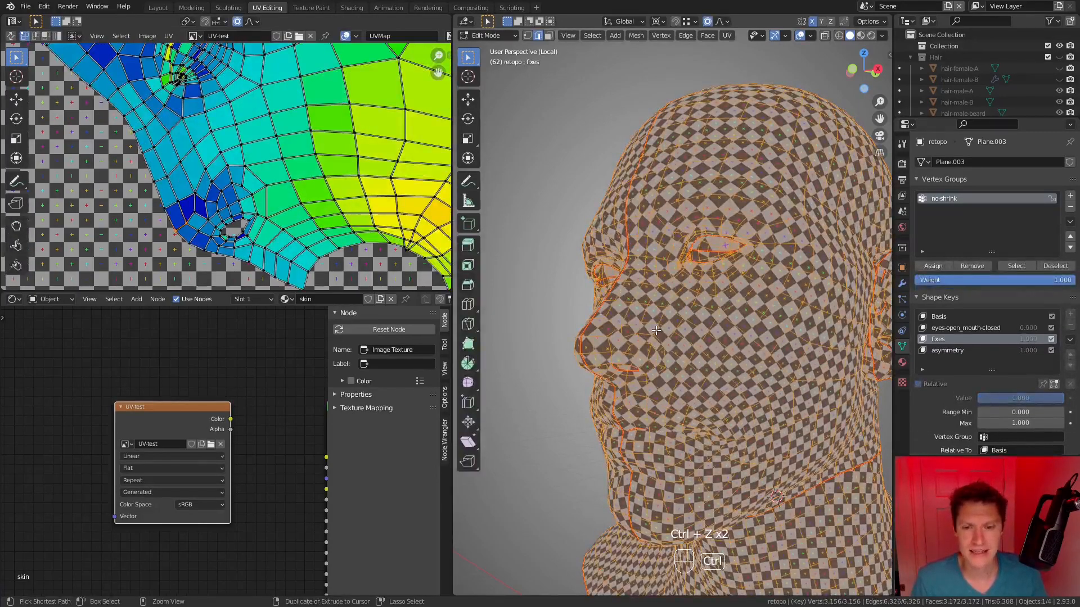
{"action": "key", "text": "Tab"}
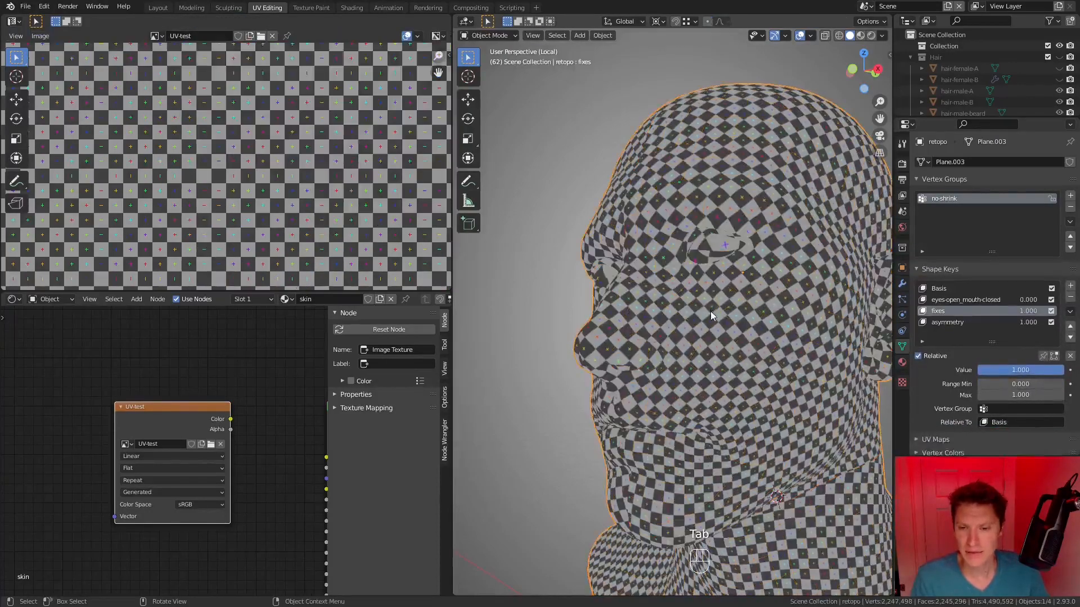
Step: Maximize the 3D viewport and examine the checker pattern over the whole bust from several angles
{"action": "key", "text": "ctrl+space"}
{"action": "scroll", "coordinate": [702, 317], "scroll_direction": "down", "scroll_amount": 3}
{"action": "scroll", "coordinate": [703, 315], "scroll_direction": "down", "scroll_amount": 2}
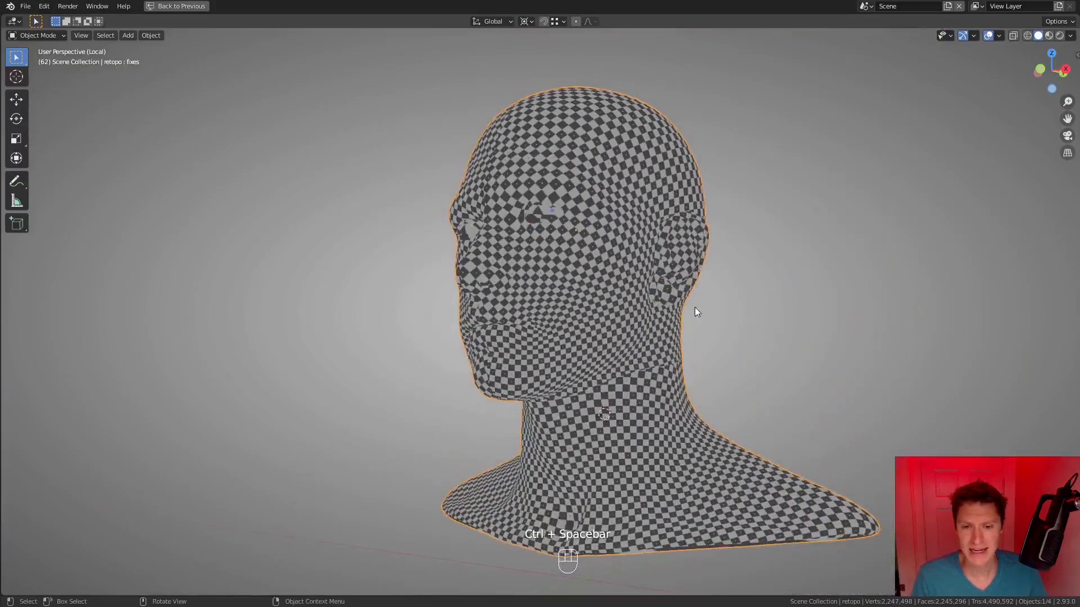
{"action": "middle_click_drag", "start_coordinate": [718, 279], "coordinate": [693, 284]}
{"action": "middle_click_drag", "start_coordinate": [605, 285], "coordinate": [647, 292]}
{"action": "middle_click_drag", "start_coordinate": [630, 292], "coordinate": [759, 309], "text": "shift"}
{"action": "scroll", "coordinate": [607, 339], "scroll_direction": "up", "scroll_amount": 2}
{"action": "scroll", "coordinate": [754, 361], "scroll_direction": "up", "scroll_amount": 2}
{"action": "middle_click_drag", "start_coordinate": [781, 351], "coordinate": [745, 346]}
{"action": "middle_click_drag", "start_coordinate": [739, 344], "coordinate": [723, 326], "text": "ctrl"}
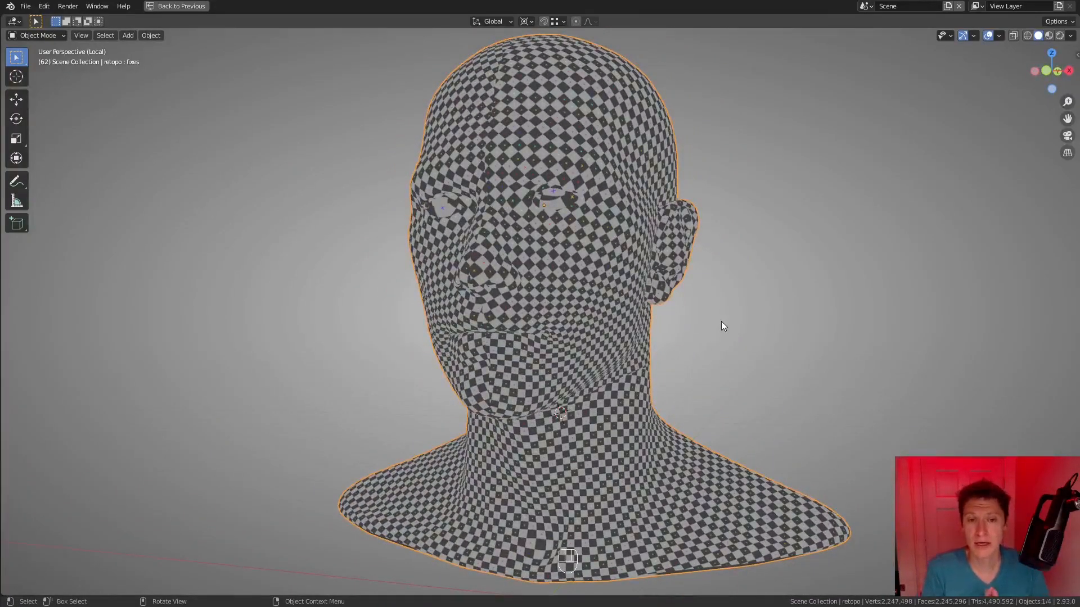